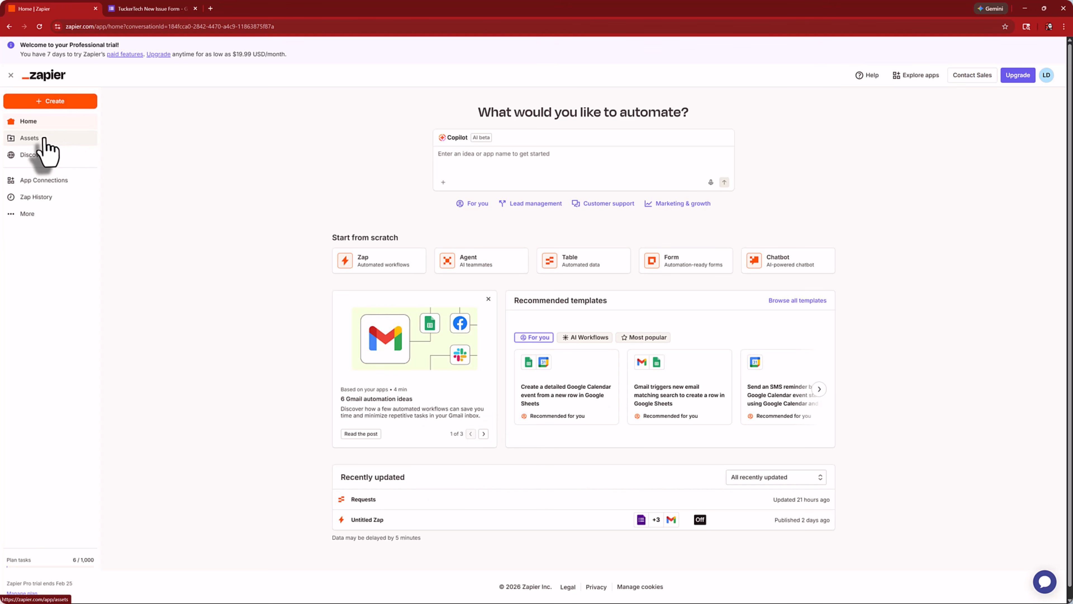
- Browse Assets and the Discover templates, then return to the Zaps dashboard with the Untitled Zap
{"action": "left_click", "coordinate": [32, 140]}
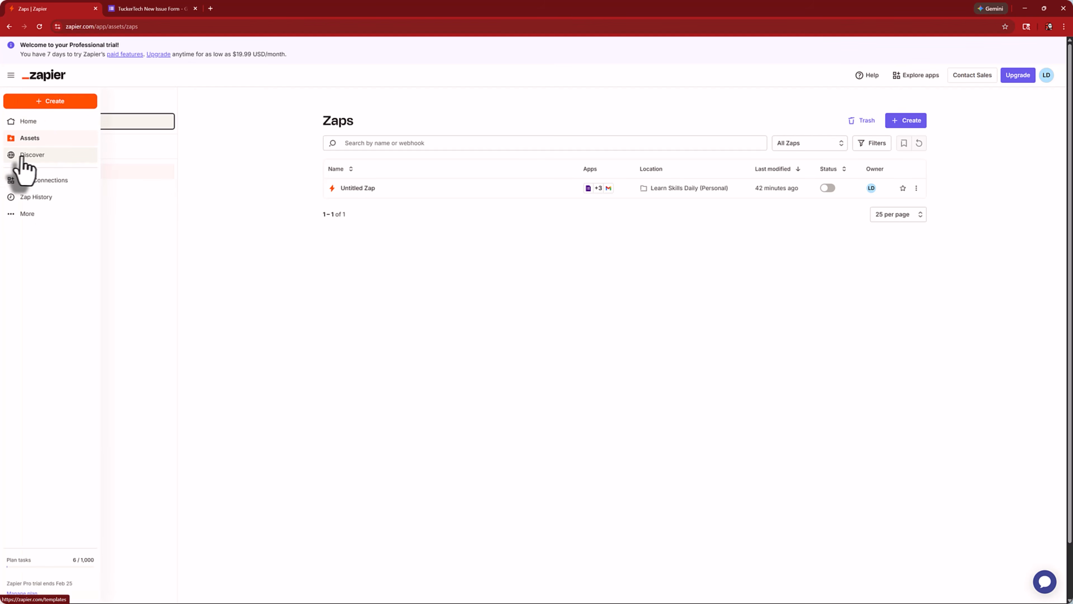
{"action": "left_click", "coordinate": [22, 157]}
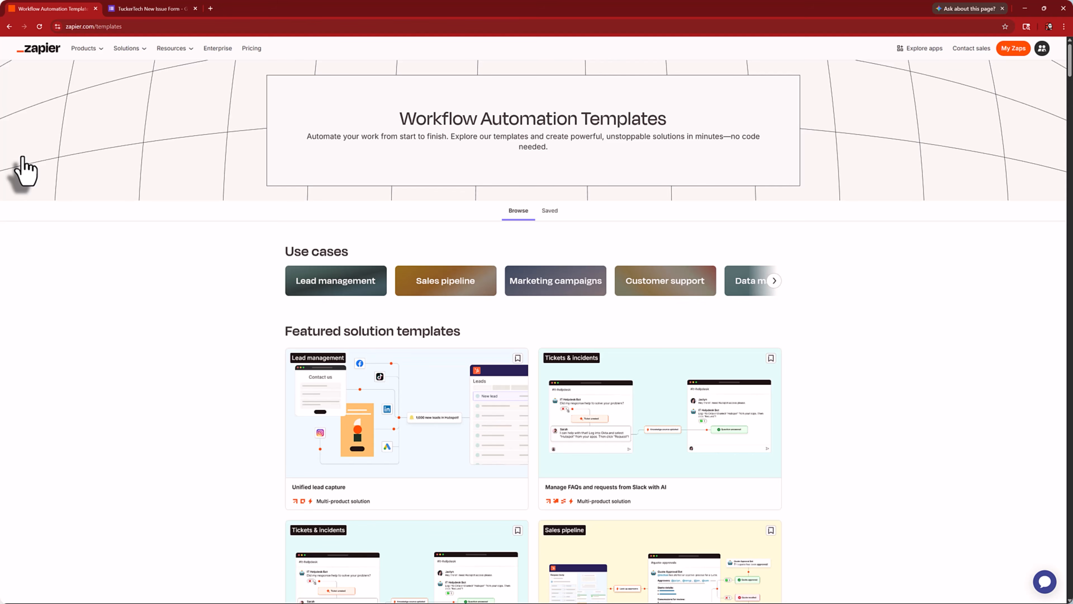
{"action": "left_click", "coordinate": [52, 51]}
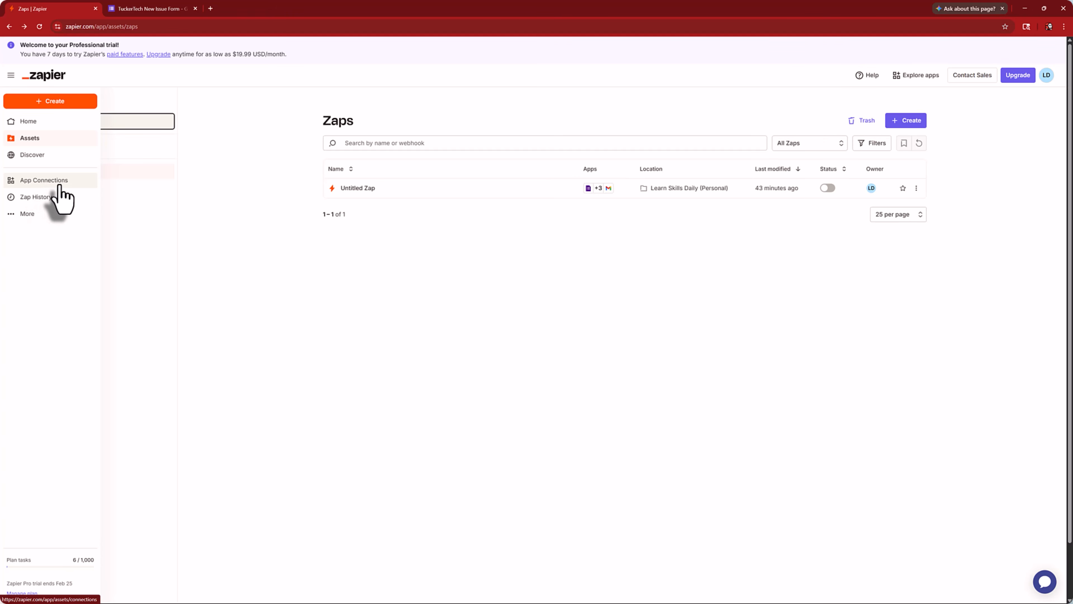
- Look over the App Connections page and the Zap run history
{"action": "left_click", "coordinate": [55, 182]}
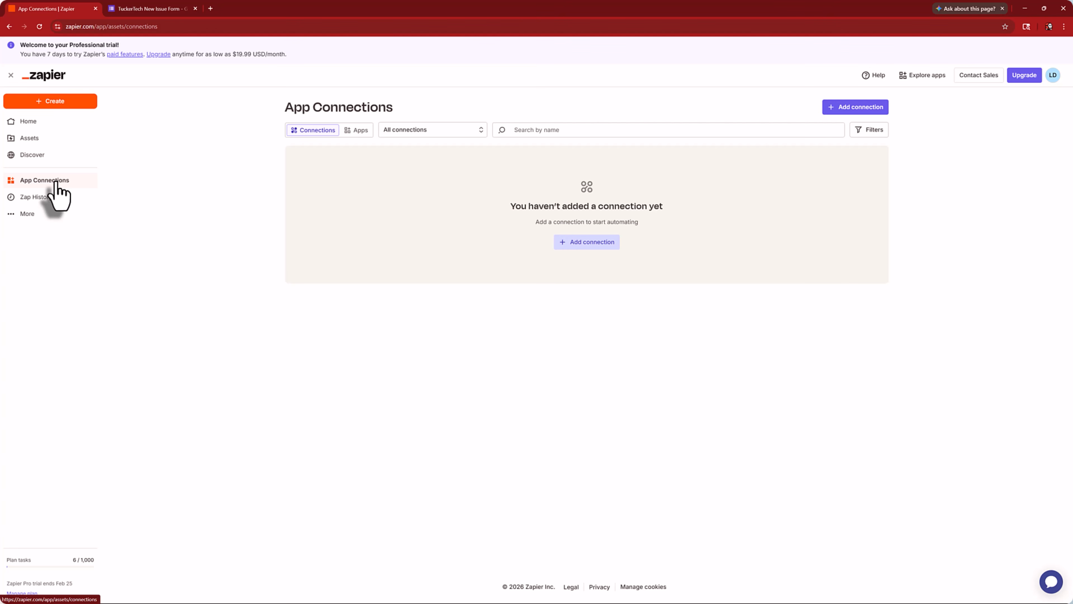
{"action": "left_click", "coordinate": [40, 198]}
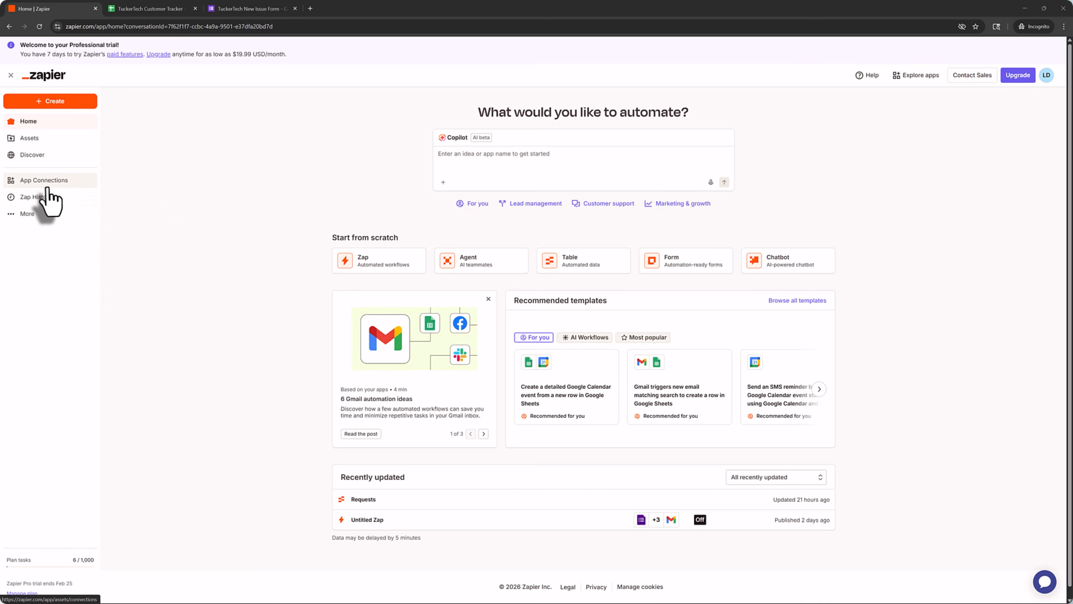
{"action": "left_click", "coordinate": [63, 182]}
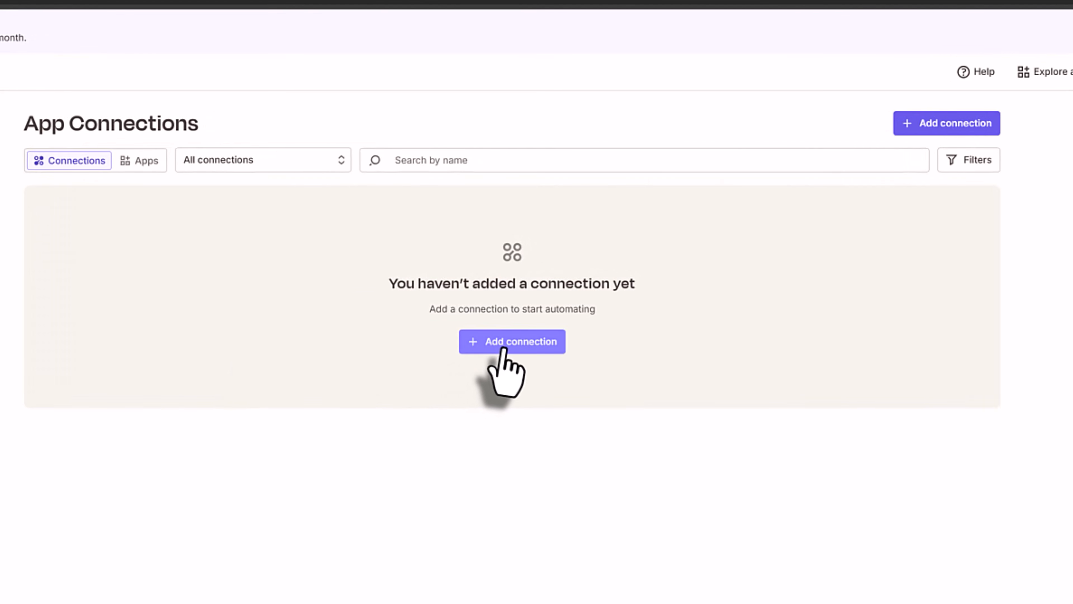
- Start adding a new app connection, then switch to the TuckerTech Customer Tracker spreadsheet
{"action": "left_click", "coordinate": [503, 349]}
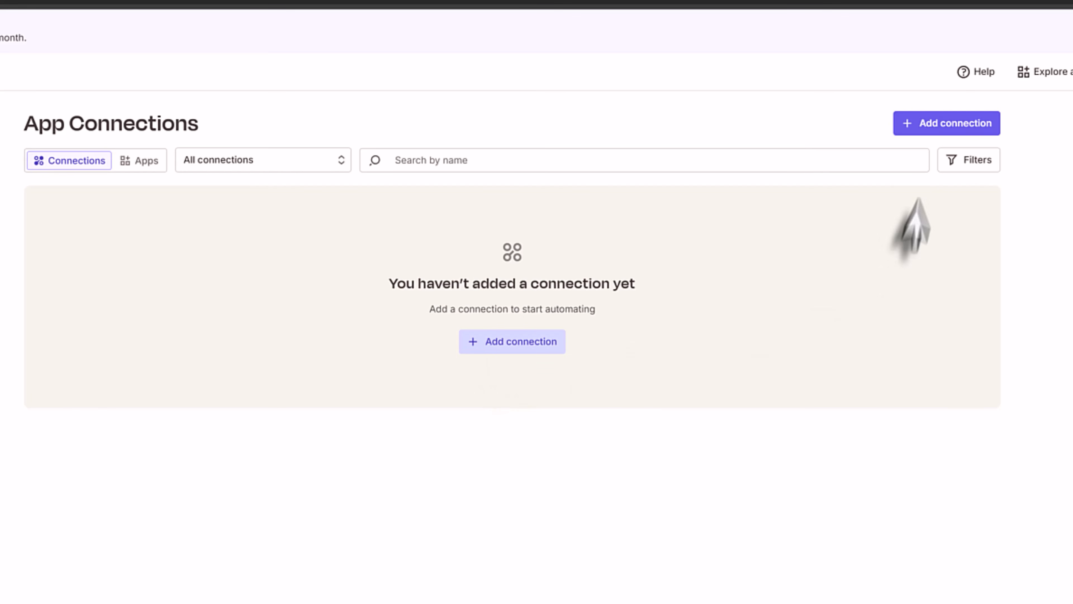
{"action": "left_click", "coordinate": [503, 349]}
{"action": "left_click", "coordinate": [415, 470]}
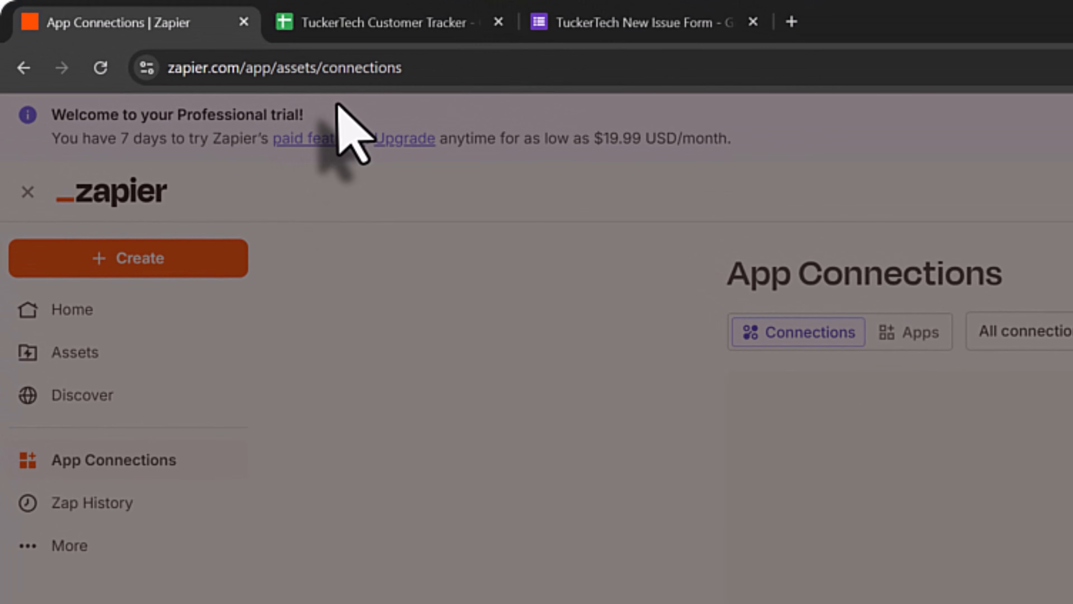
{"action": "left_click", "coordinate": [338, 19]}
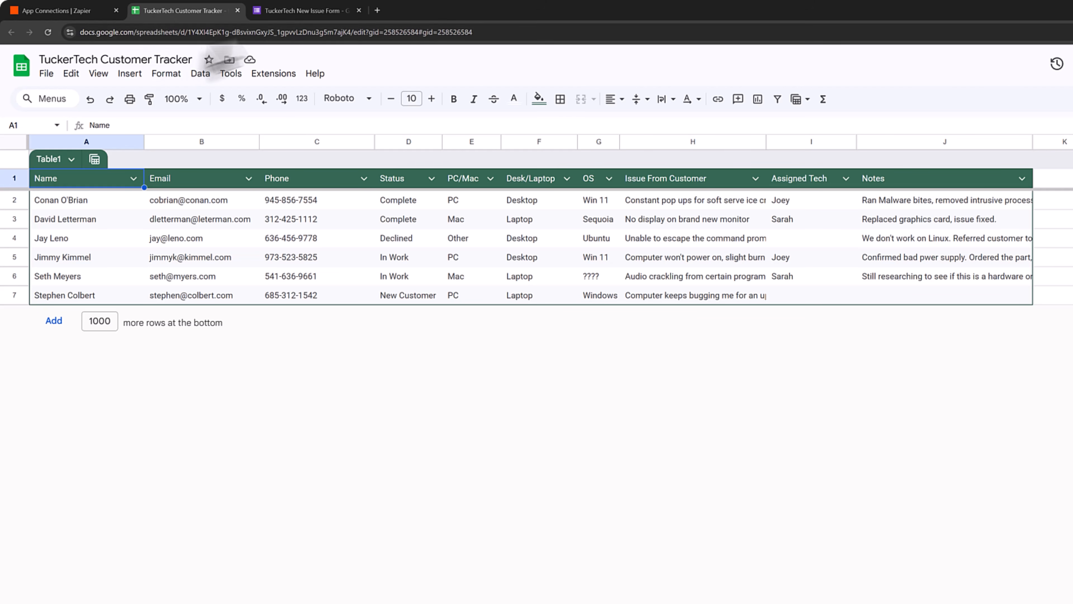
{"action": "left_click", "coordinate": [264, 11]}
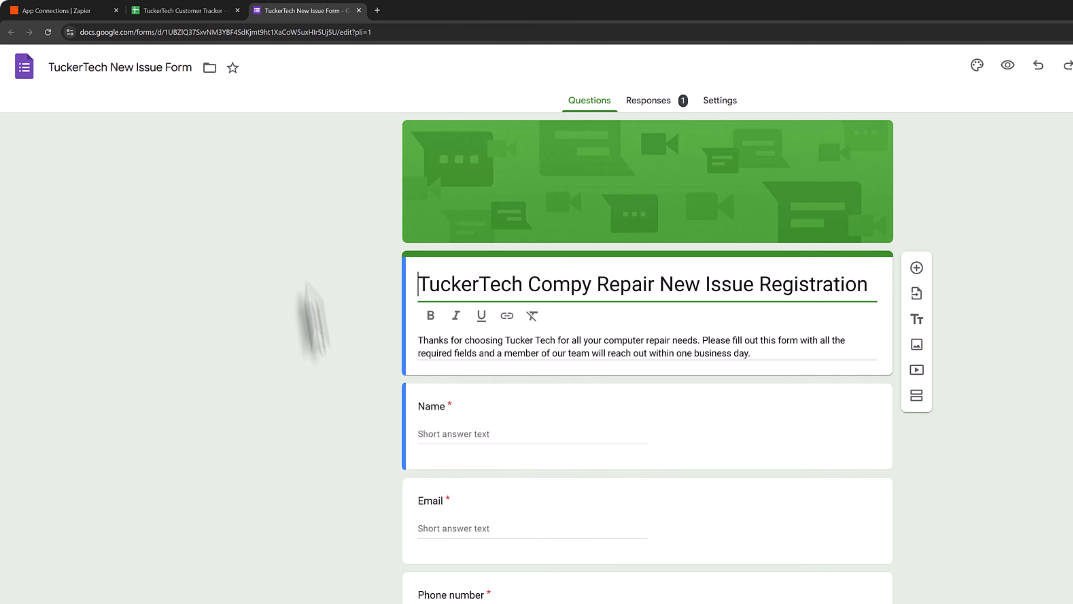
{"action": "left_click", "coordinate": [198, 11]}
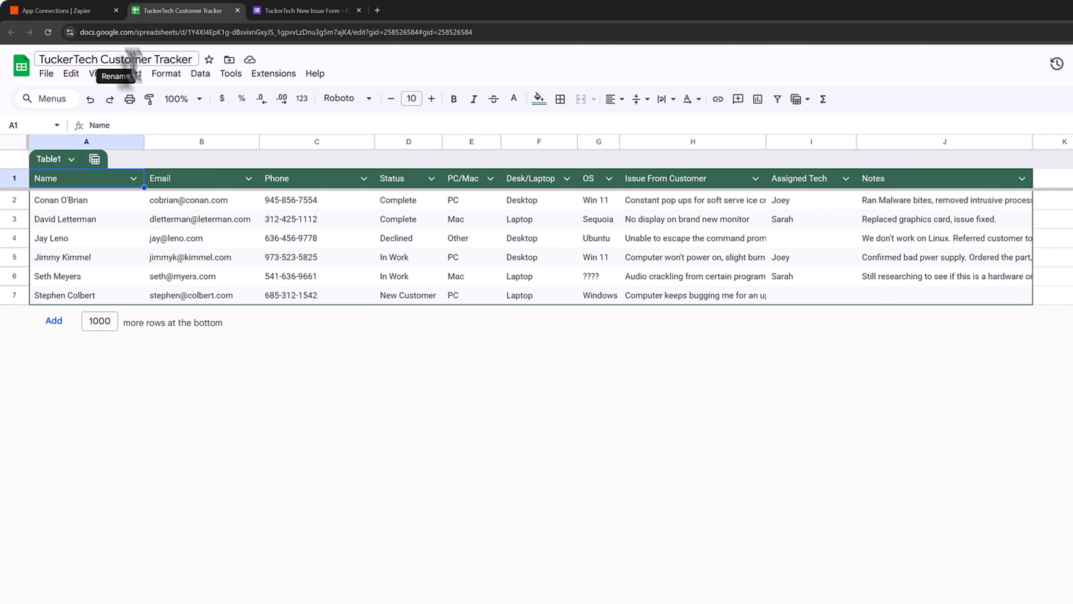
- Connect Google Sheets through the existing Google account, granting full Drive and Sheets access
{"action": "left_click", "coordinate": [84, 14]}
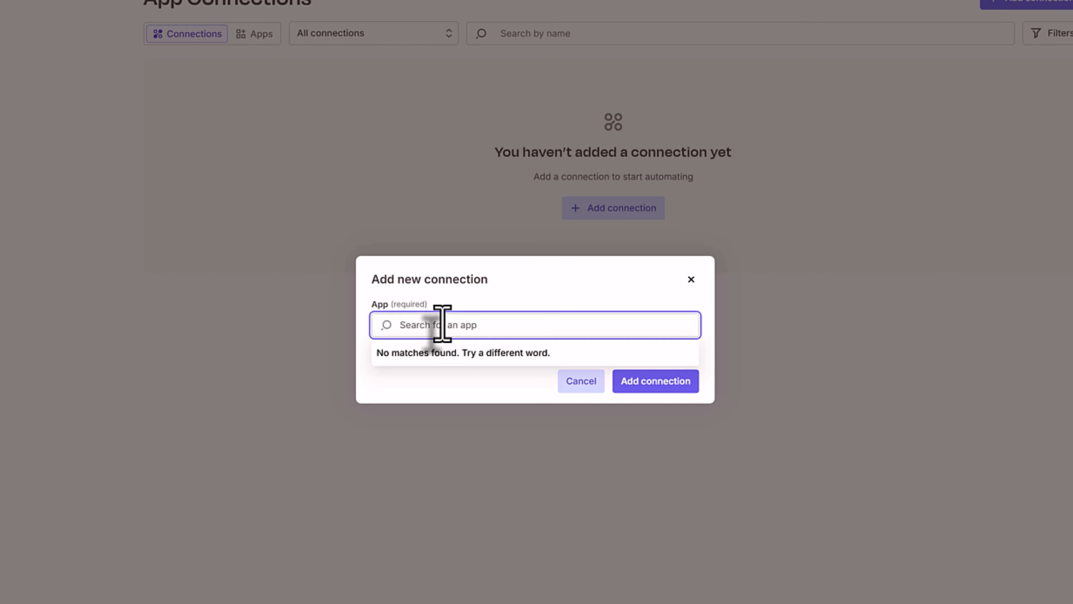
{"action": "type", "text": "google"}
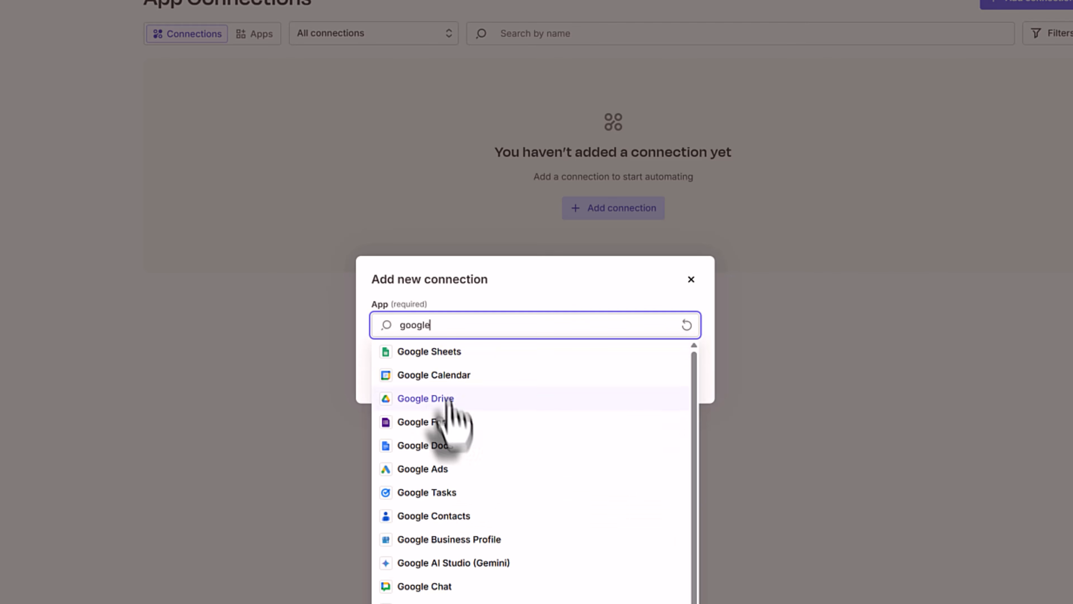
{"action": "left_click", "coordinate": [447, 360]}
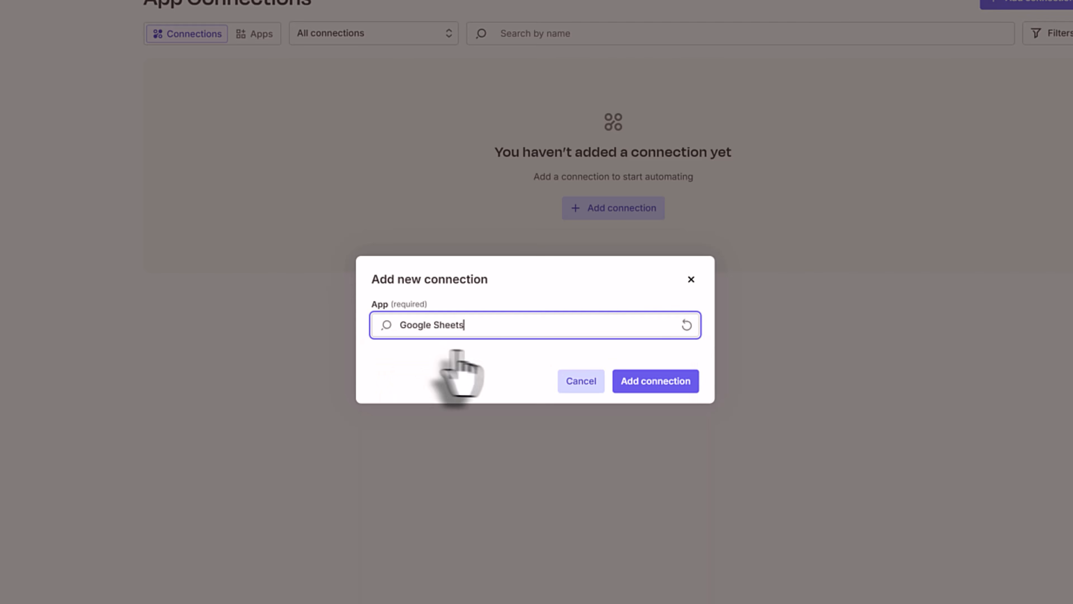
{"action": "left_click", "coordinate": [669, 380]}
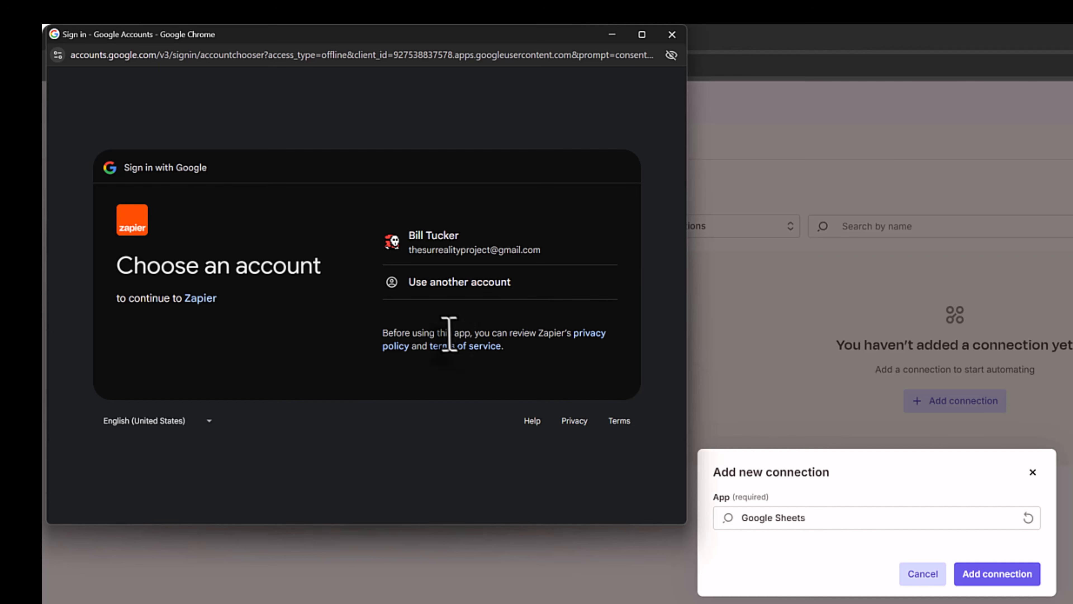
{"action": "left_click", "coordinate": [447, 249]}
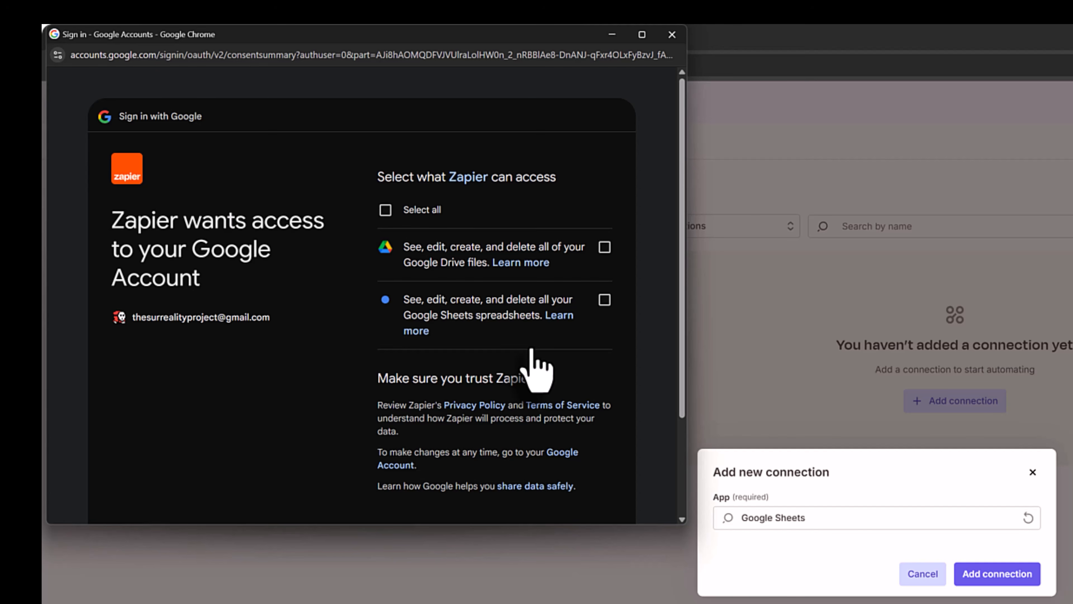
{"action": "left_click", "coordinate": [386, 210]}
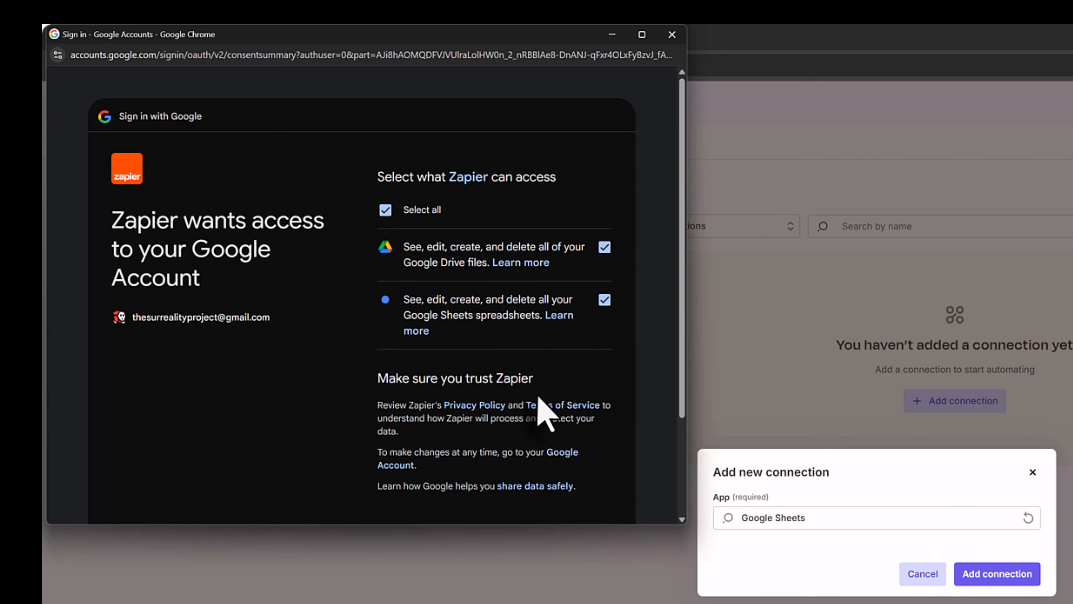
{"action": "scroll", "coordinate": [545, 417], "scroll_direction": "down", "scroll_amount": 3}
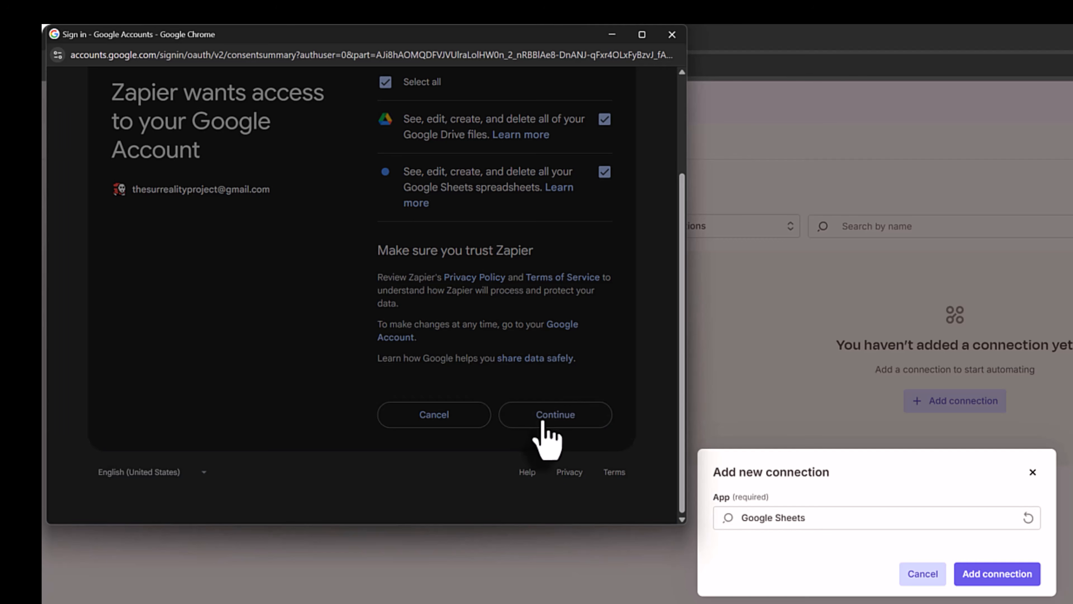
{"action": "left_click", "coordinate": [542, 418]}
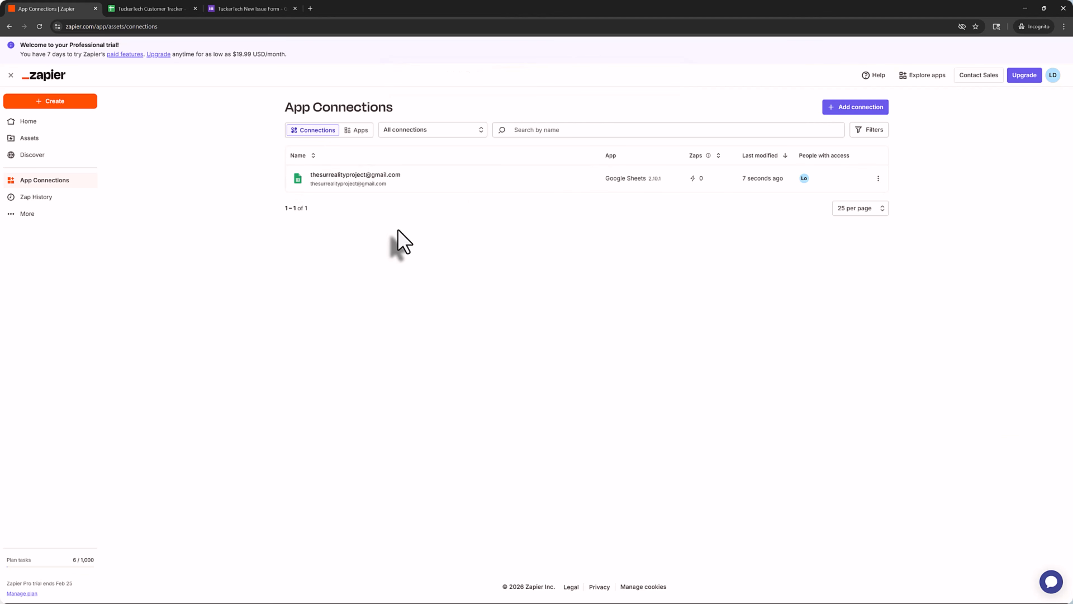
- Add a Google Forms connection using the same Google account and approve form access
{"action": "left_click", "coordinate": [830, 113]}
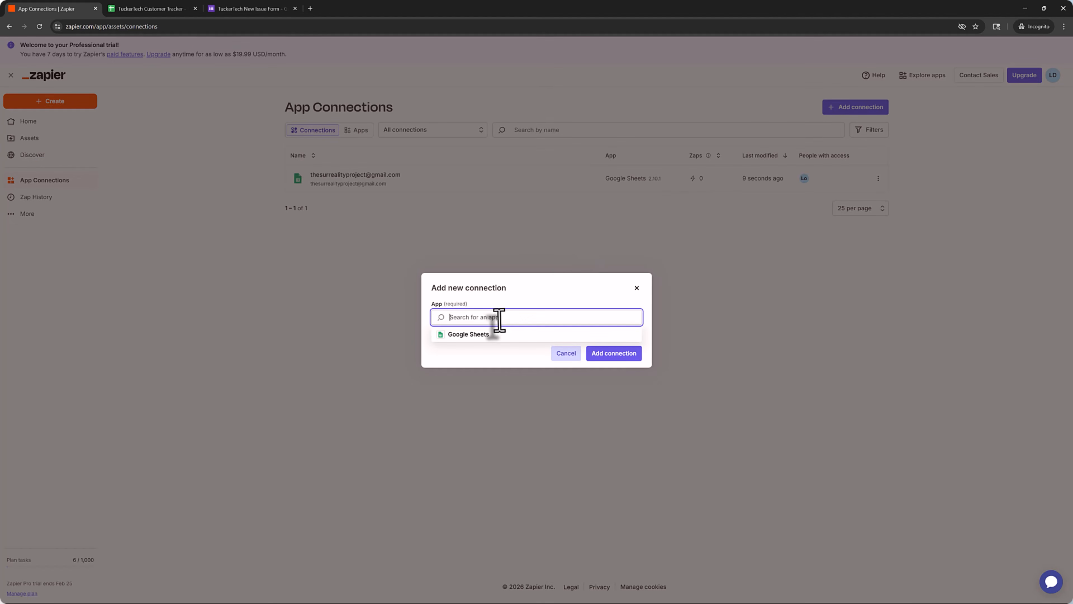
{"action": "type", "text": "e"}
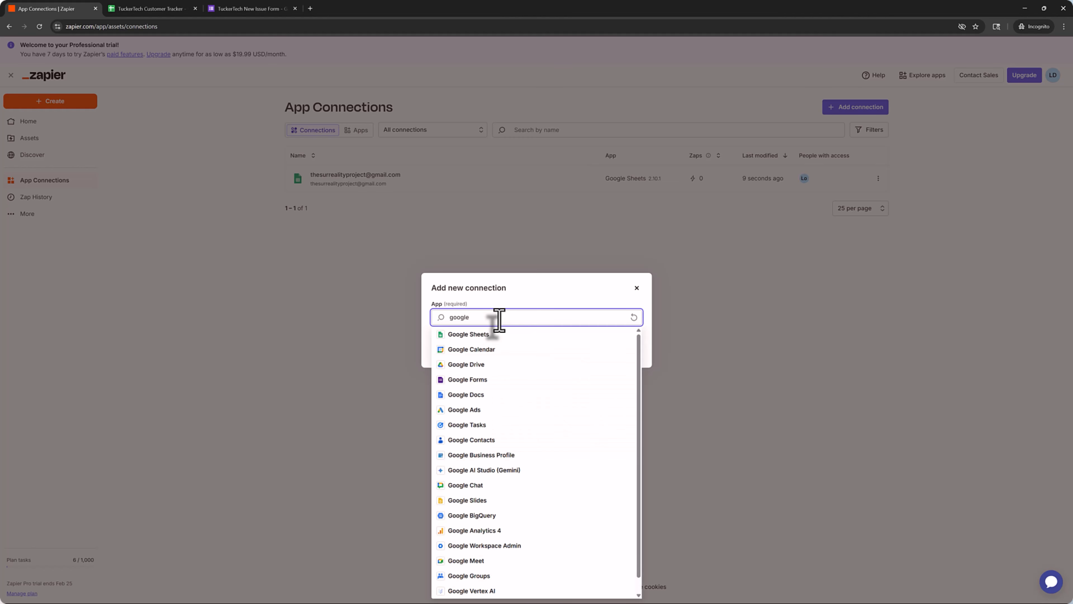
{"action": "left_click", "coordinate": [503, 379]}
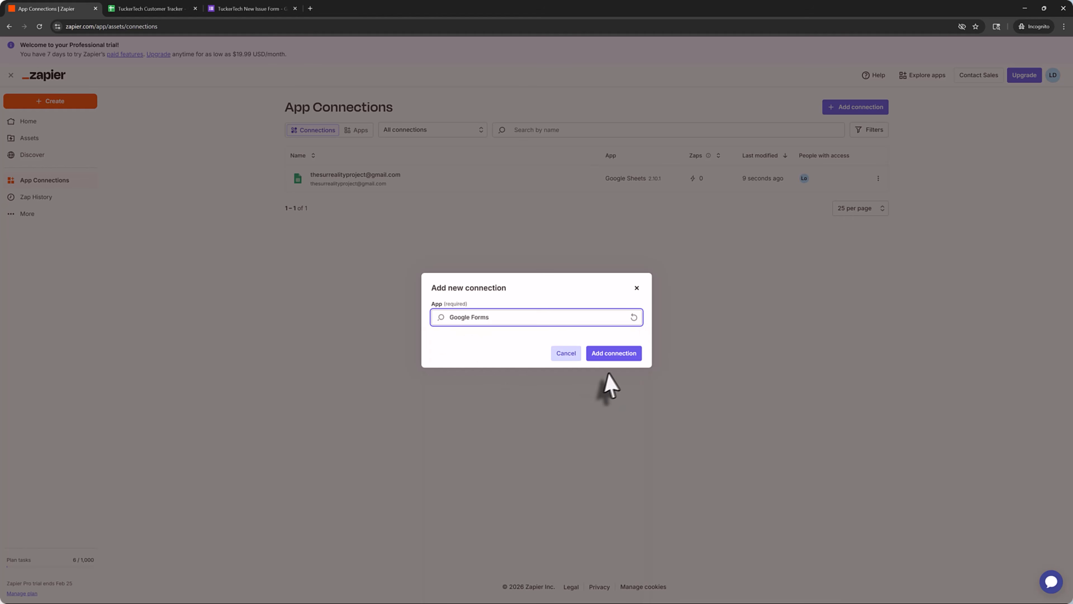
{"action": "left_click", "coordinate": [613, 355]}
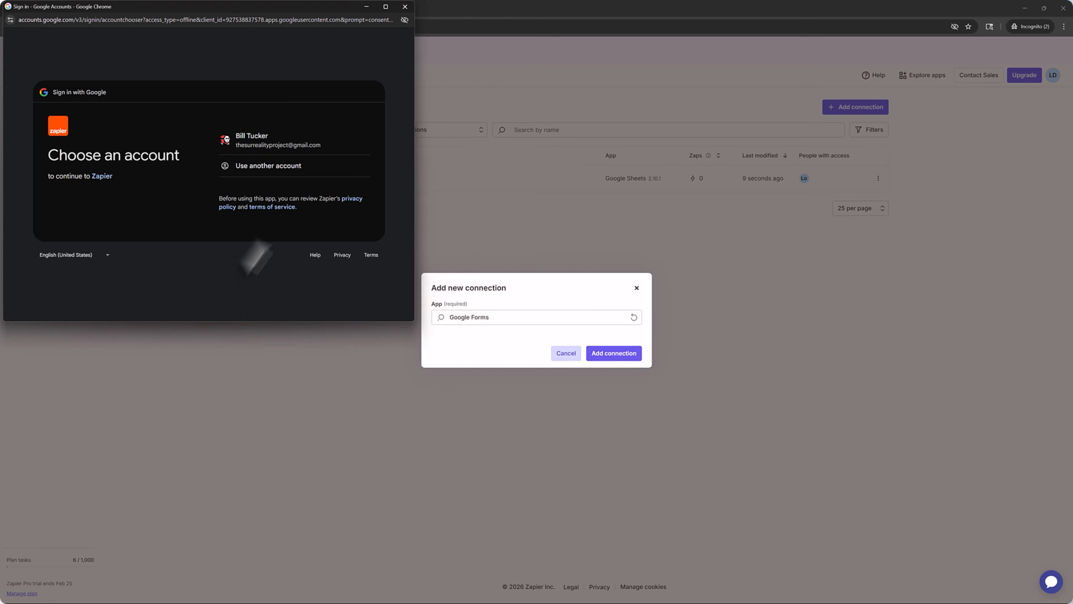
{"action": "left_click", "coordinate": [288, 140]}
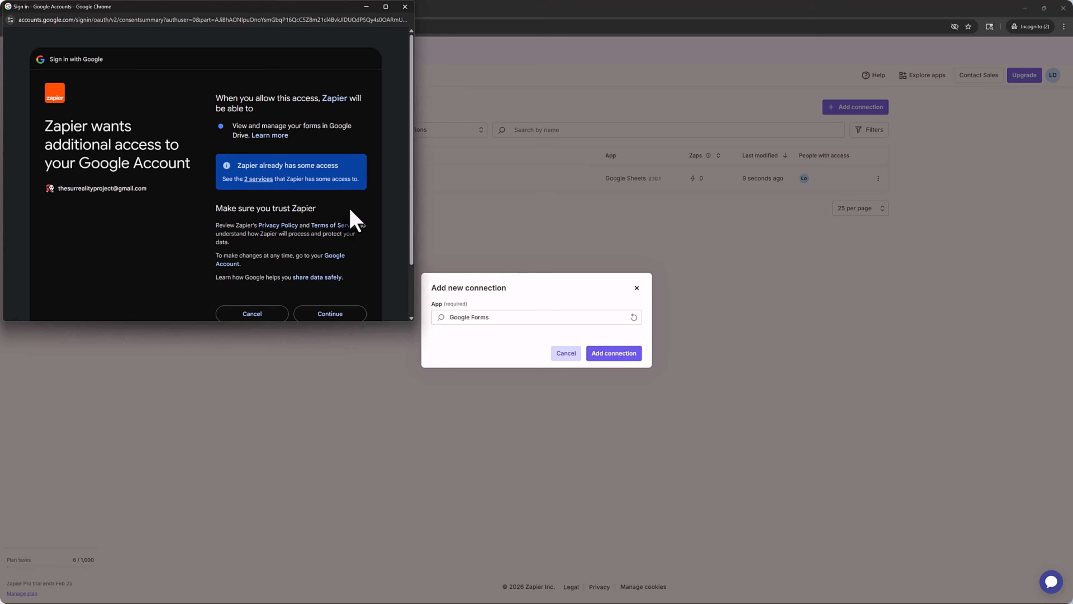
{"action": "scroll", "coordinate": [356, 243], "scroll_direction": "down", "scroll_amount": 1}
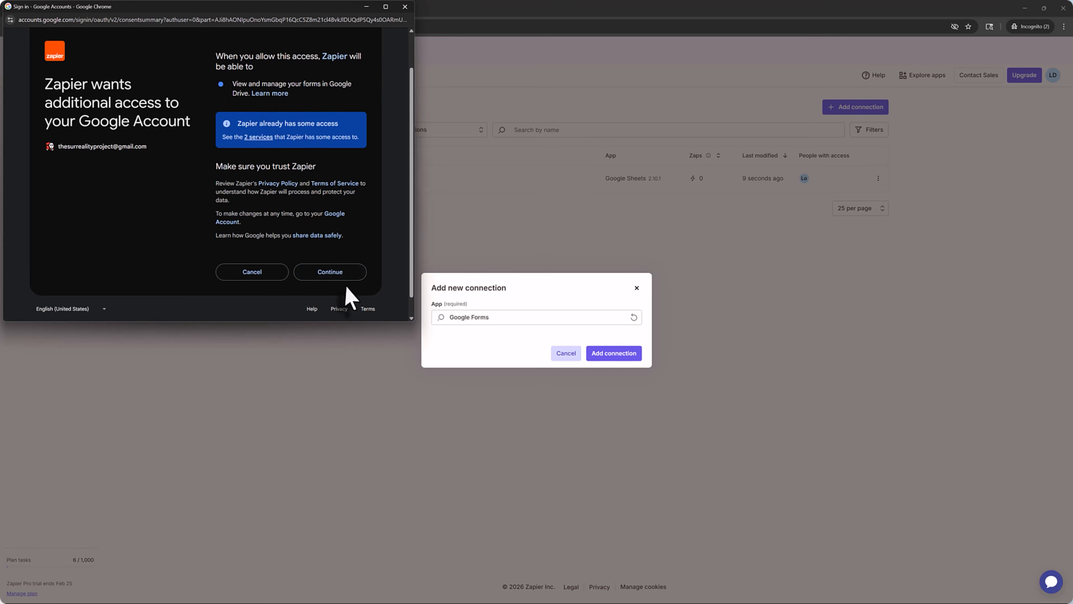
{"action": "left_click", "coordinate": [337, 277]}
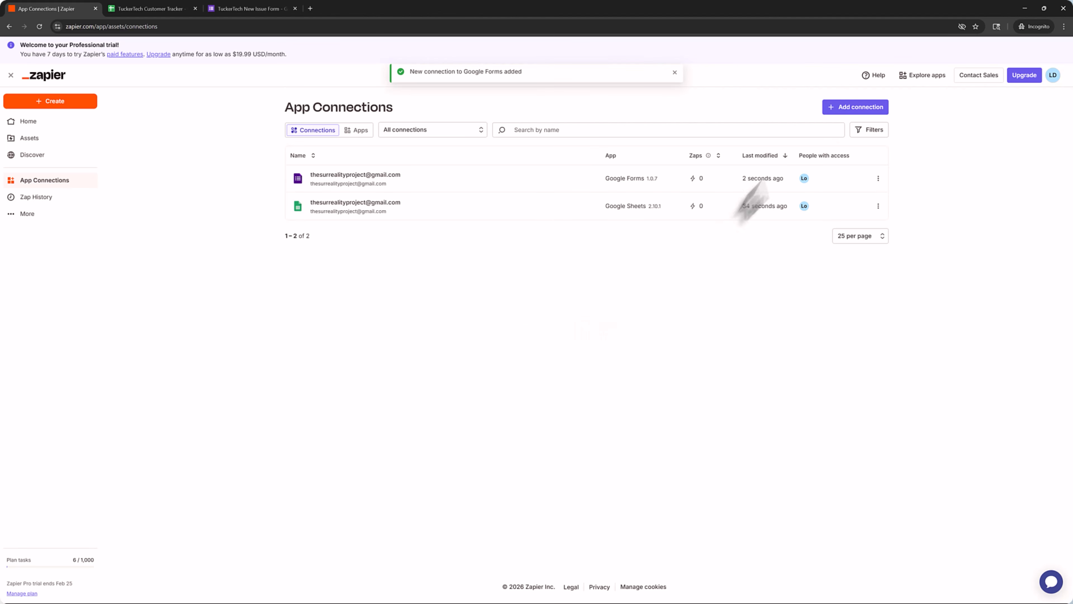
- Connect Gmail with the same Google account, granting every requested permission
{"action": "left_click", "coordinate": [839, 111]}
{"action": "left_click", "coordinate": [508, 317]}
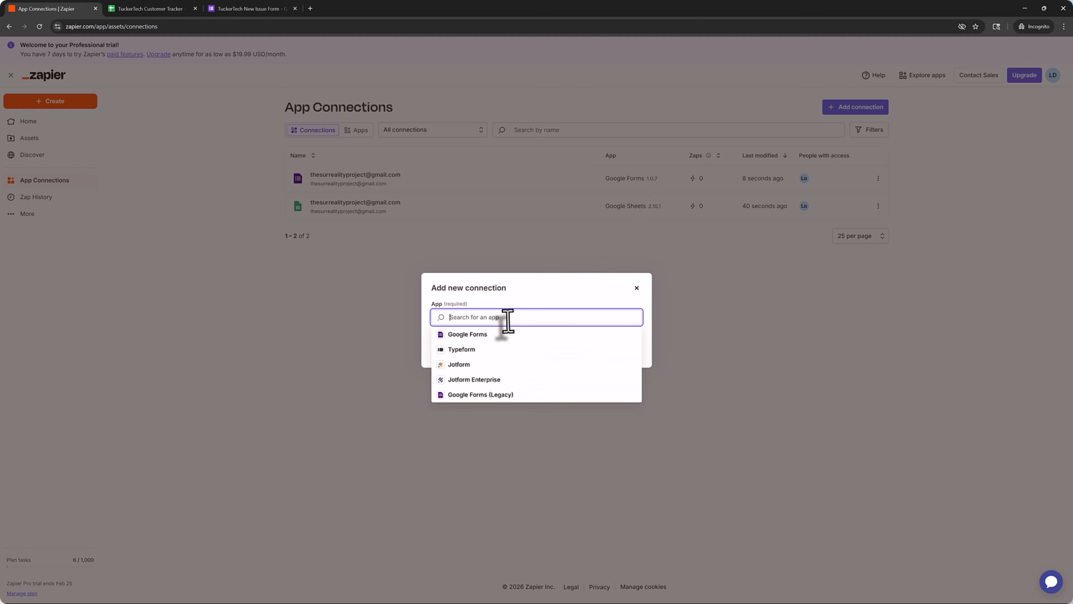
{"action": "type", "text": "gmail"}
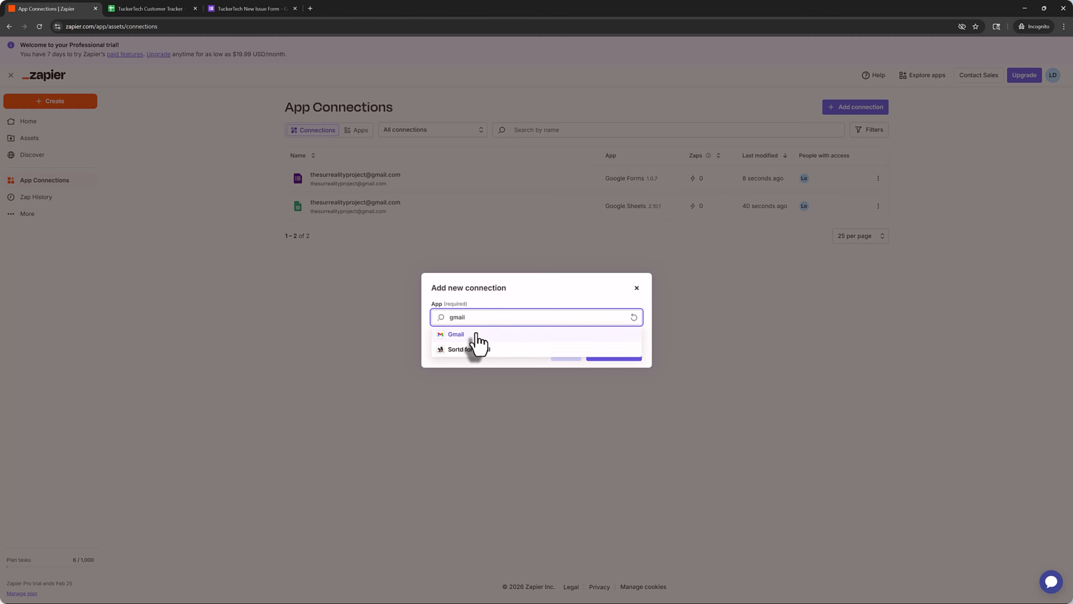
{"action": "left_click", "coordinate": [477, 334]}
{"action": "left_click", "coordinate": [615, 354]}
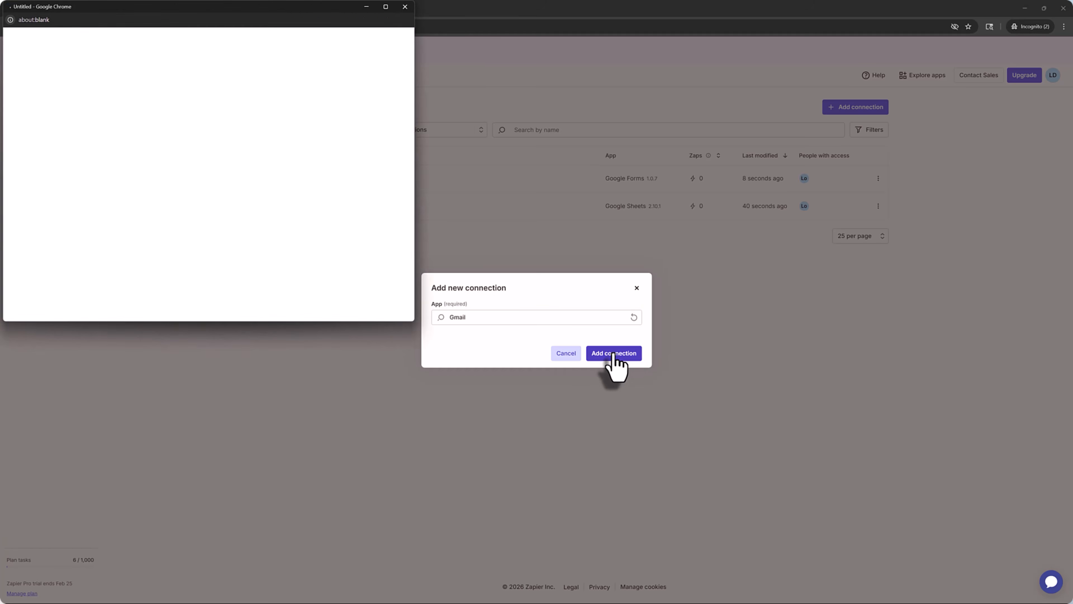
{"action": "left_click", "coordinate": [254, 152]}
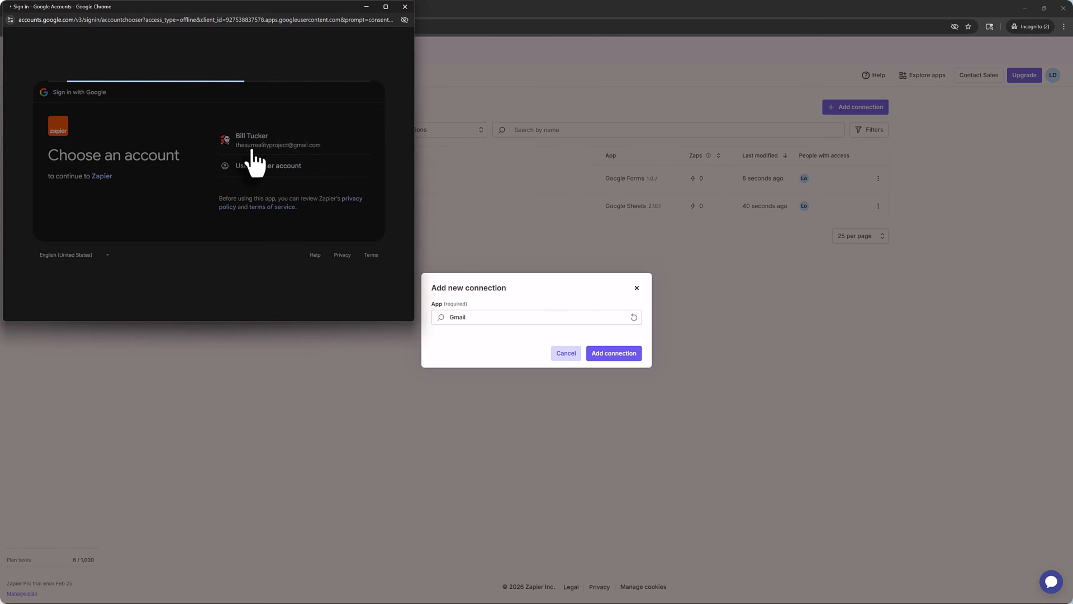
{"action": "left_click", "coordinate": [328, 248]}
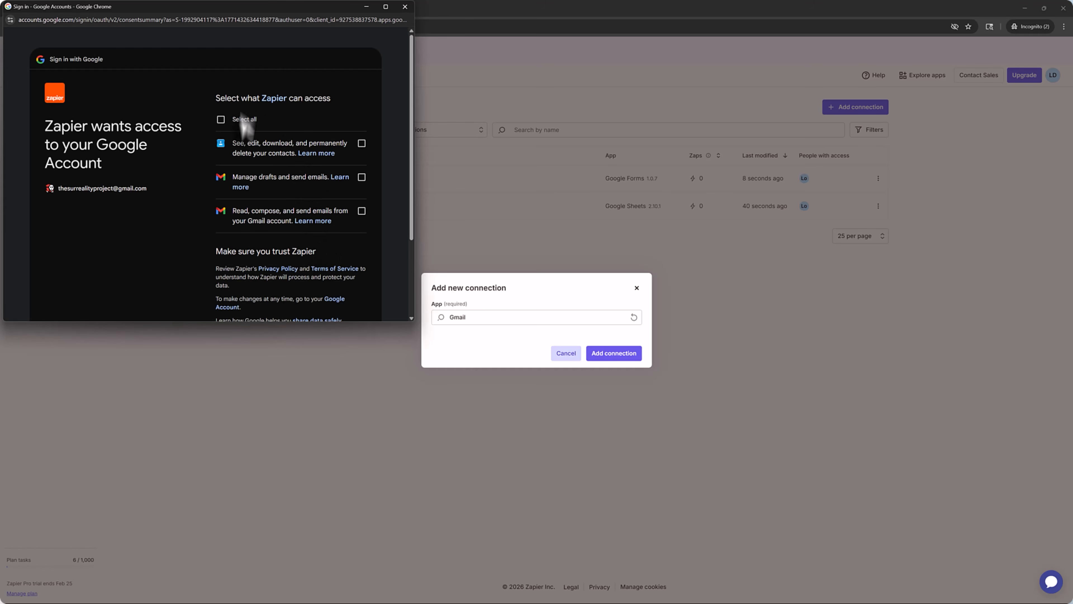
{"action": "left_click", "coordinate": [220, 120]}
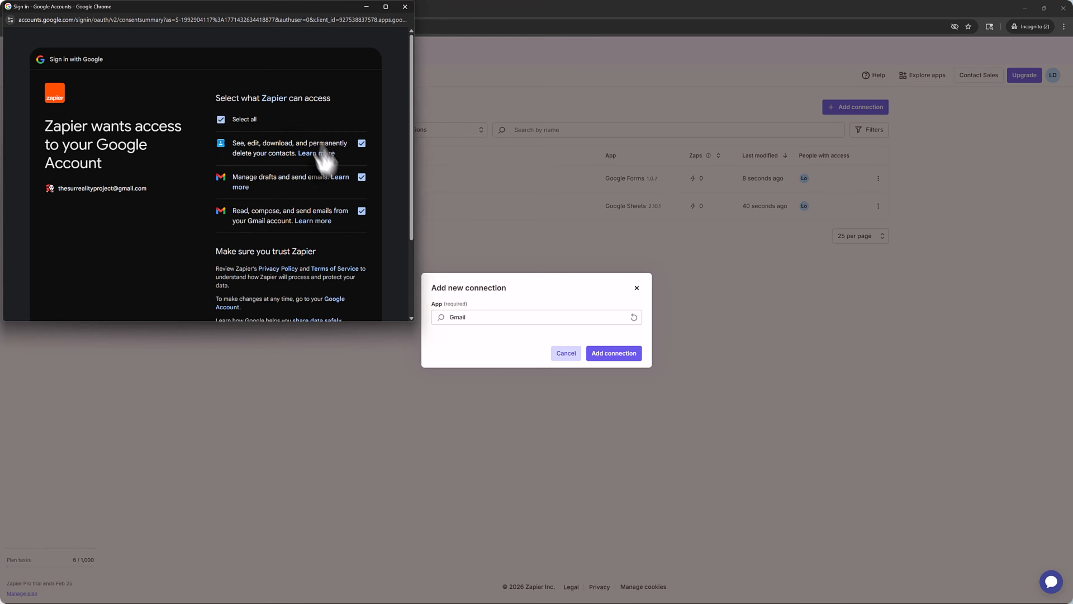
{"action": "scroll", "coordinate": [366, 237], "scroll_direction": "down", "scroll_amount": 2}
{"action": "left_click", "coordinate": [333, 276]}
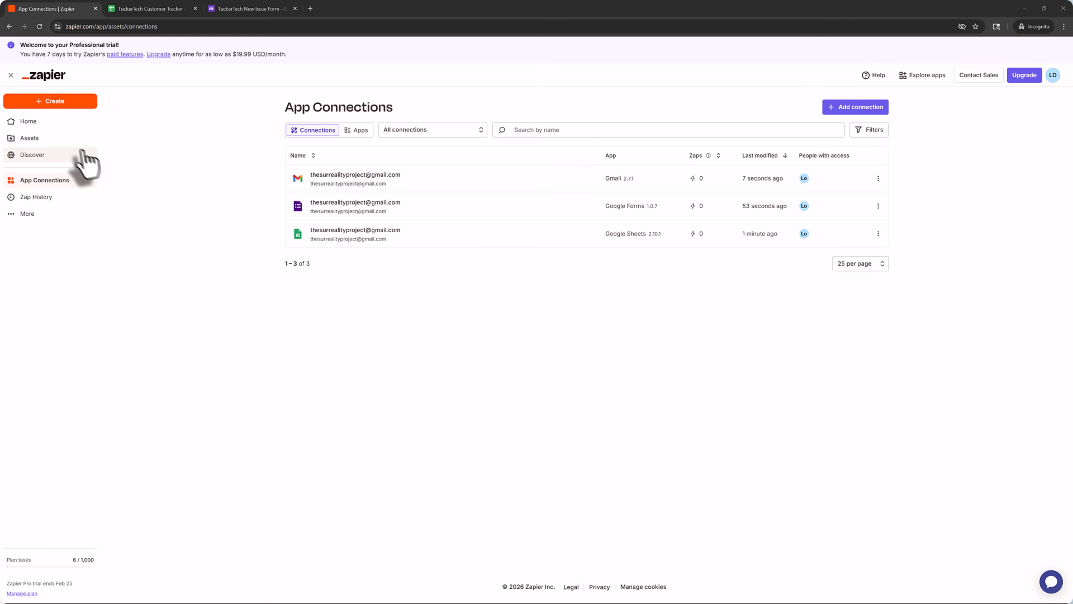
- Create a new Zap from scratch, then view the TuckerTech New Issue Form
{"action": "left_click", "coordinate": [30, 121]}
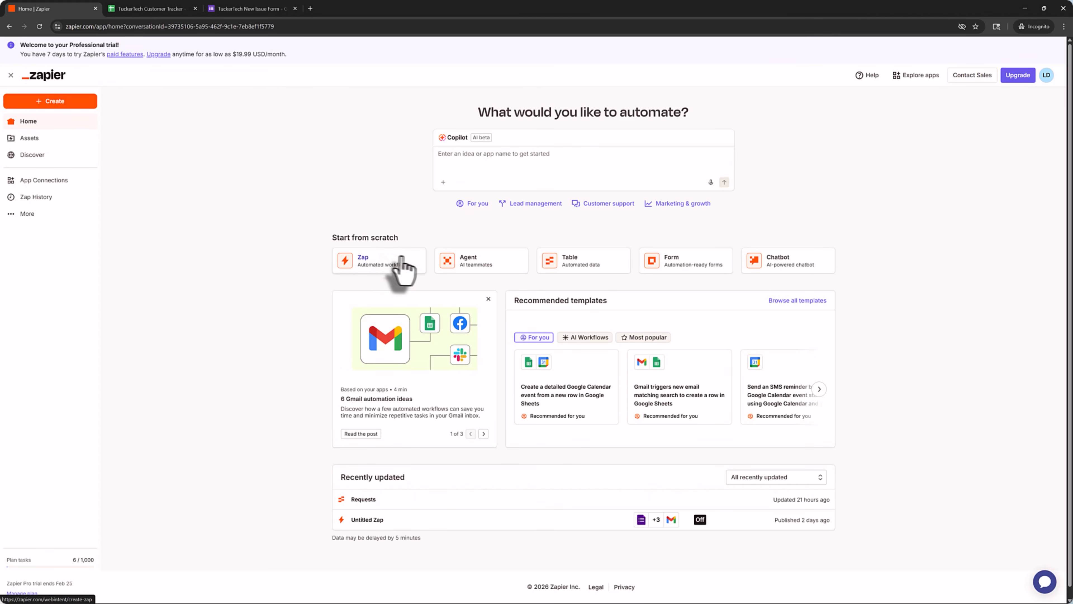
{"action": "left_click", "coordinate": [405, 265]}
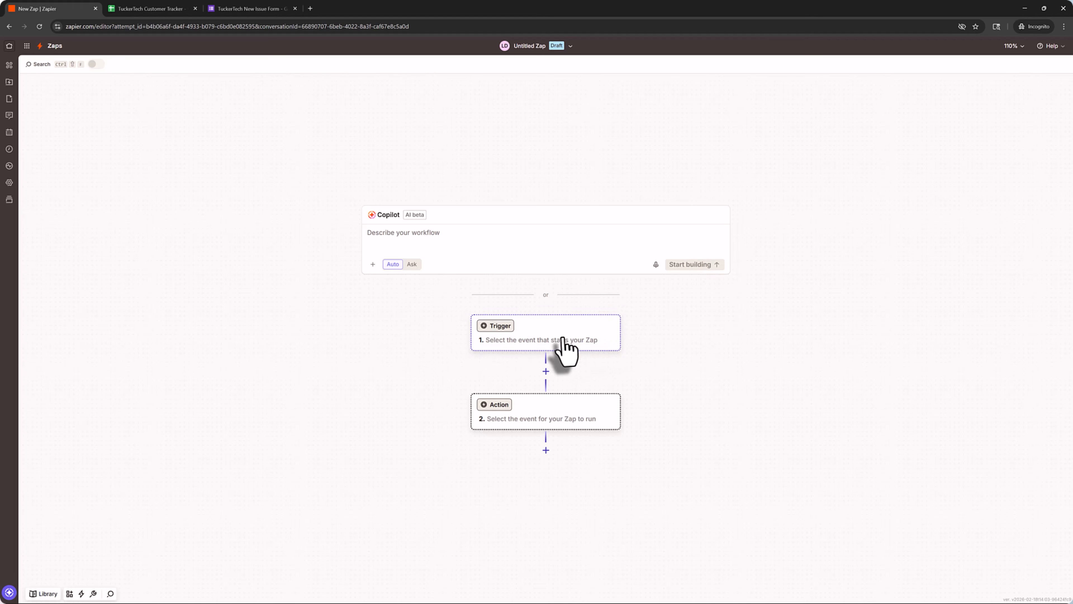
{"action": "scroll", "coordinate": [599, 349], "scroll_direction": "down", "scroll_amount": 1}
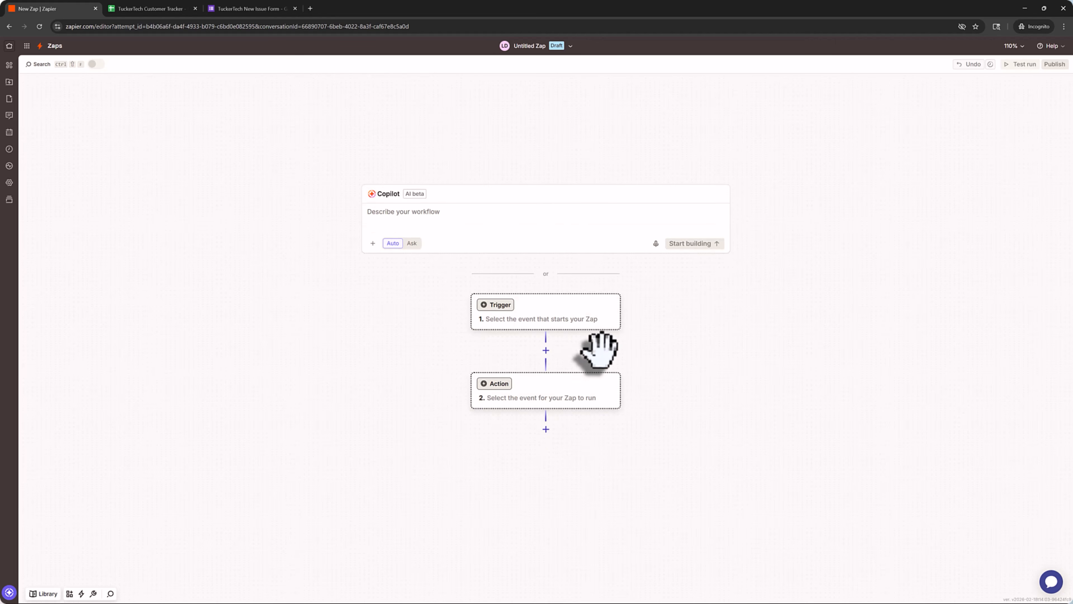
{"action": "left_click", "coordinate": [550, 303]}
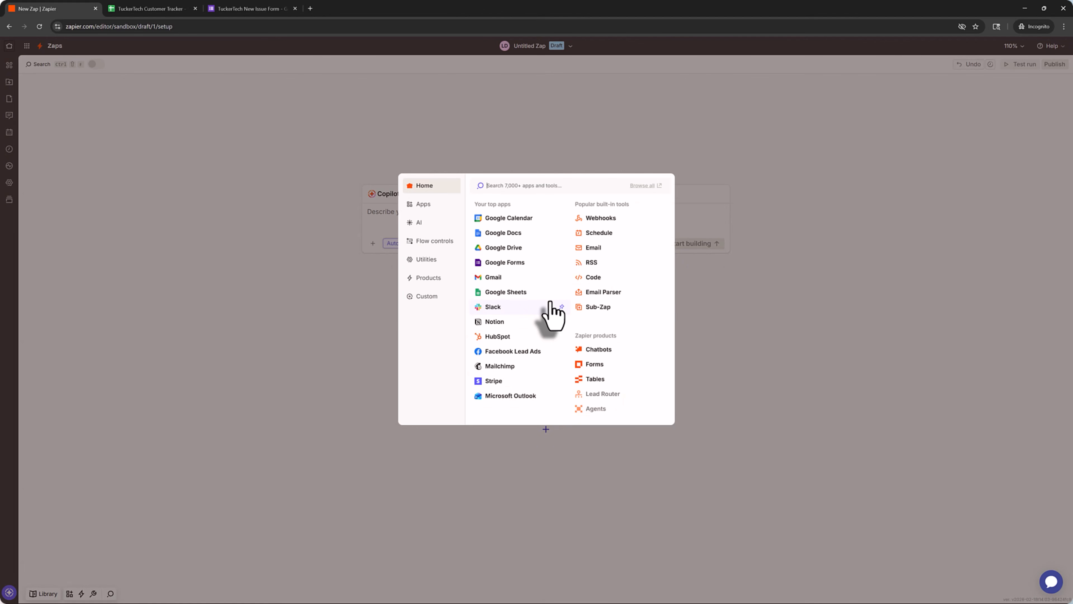
{"action": "left_click", "coordinate": [244, 9]}
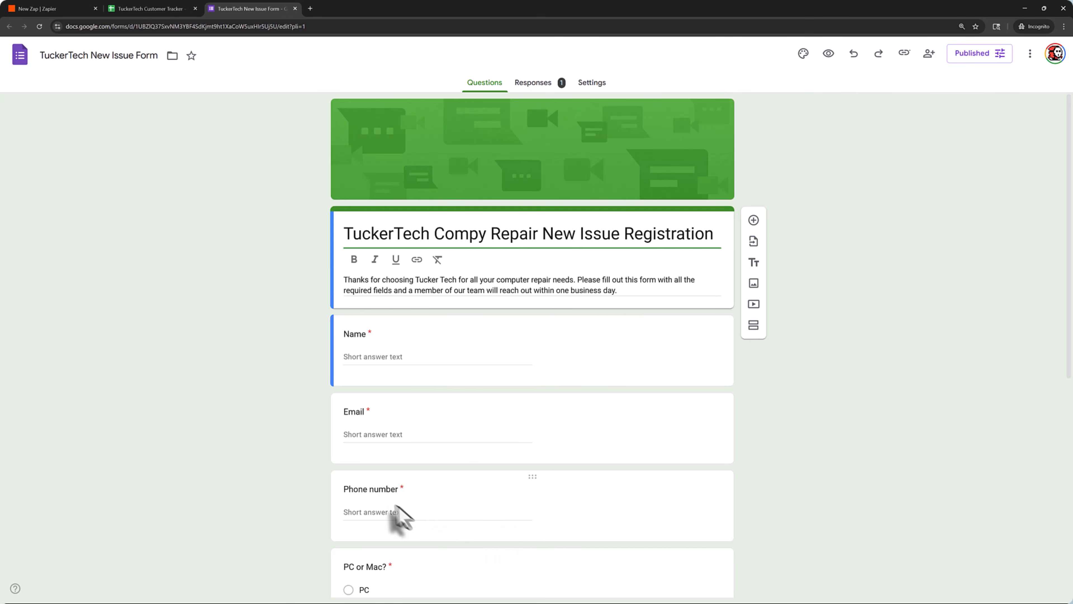
- Compare the form's single response with the Customer Tracker spreadsheet, then go back to the Zap
{"action": "left_click", "coordinate": [125, 14]}
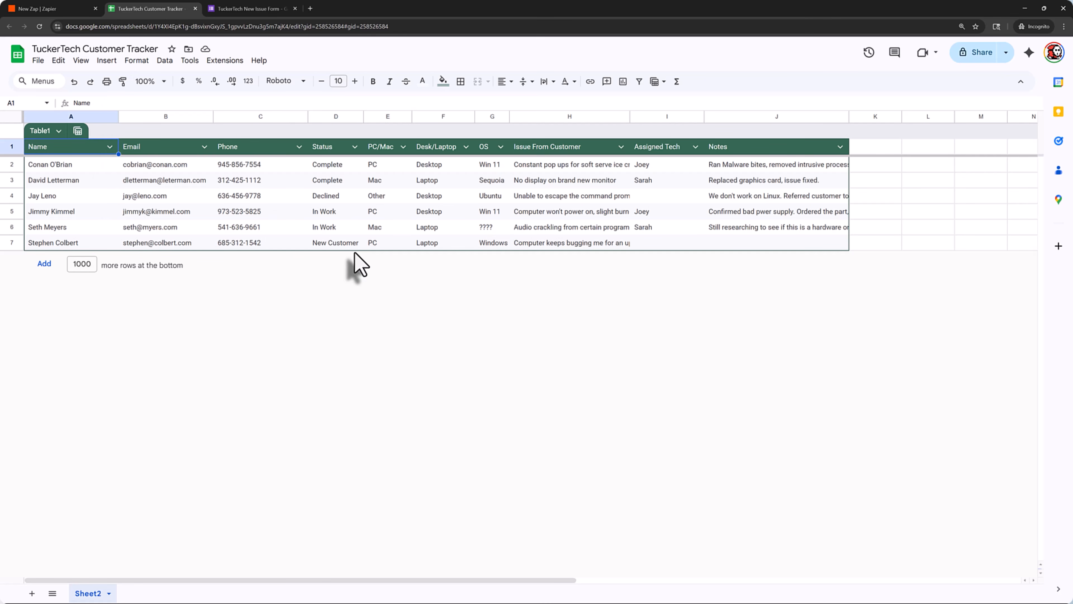
{"action": "left_click", "coordinate": [253, 8]}
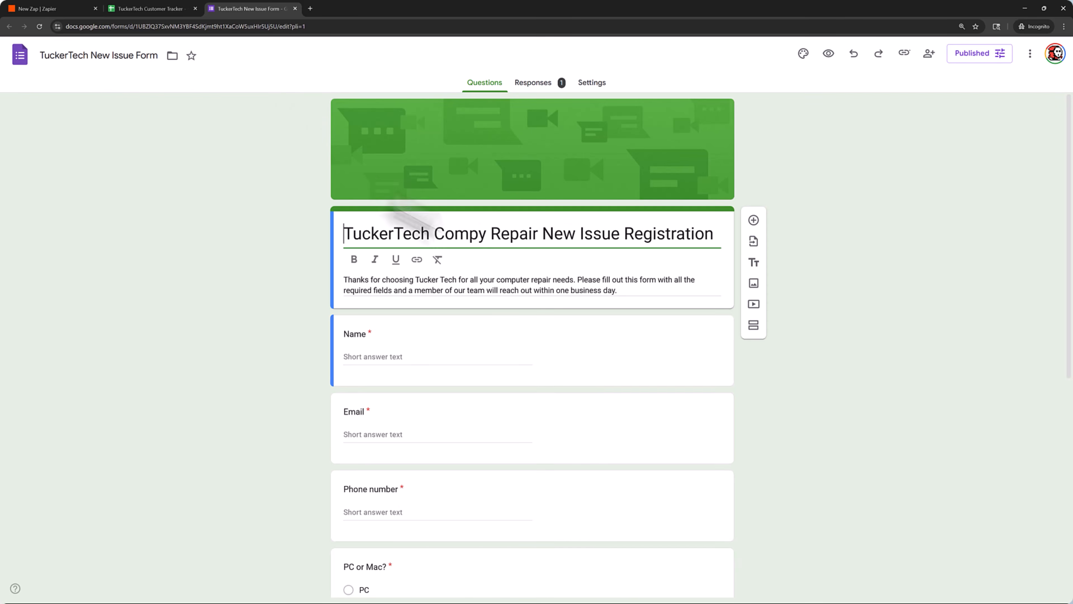
{"action": "left_click", "coordinate": [535, 85]}
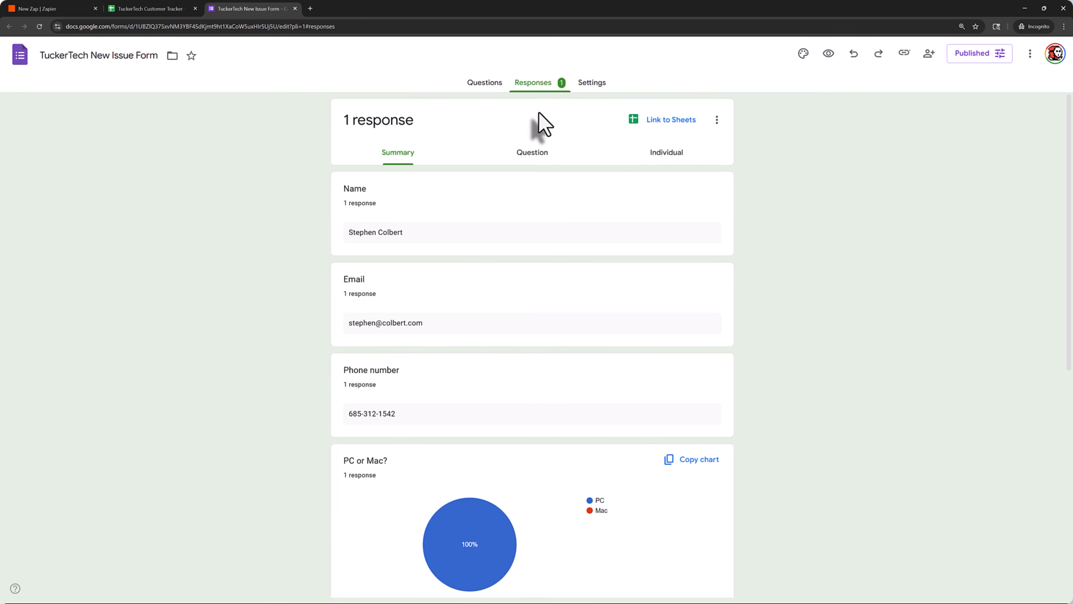
{"action": "left_click", "coordinate": [139, 15]}
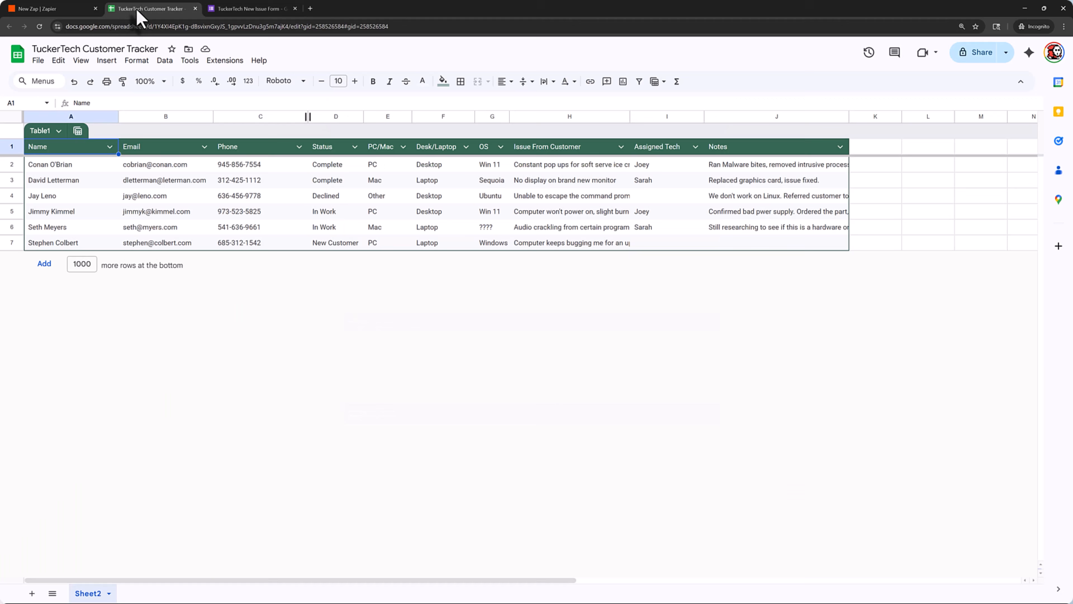
{"action": "left_click", "coordinate": [73, 10]}
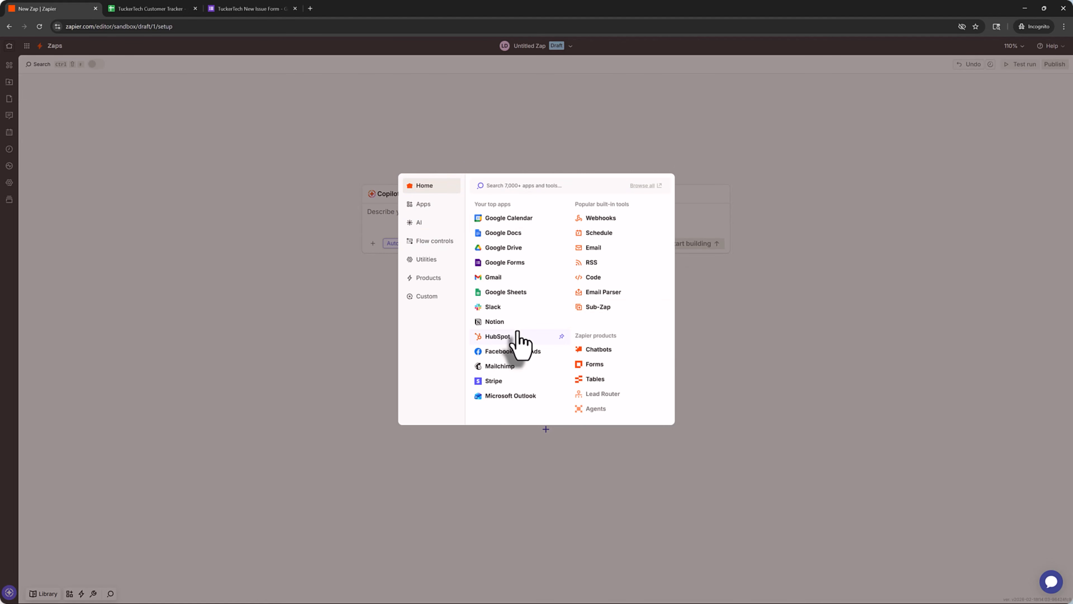
- Set the trigger to Google Forms New Form Response watching the TuckerTech New Issue Form
{"action": "left_click", "coordinate": [500, 263]}
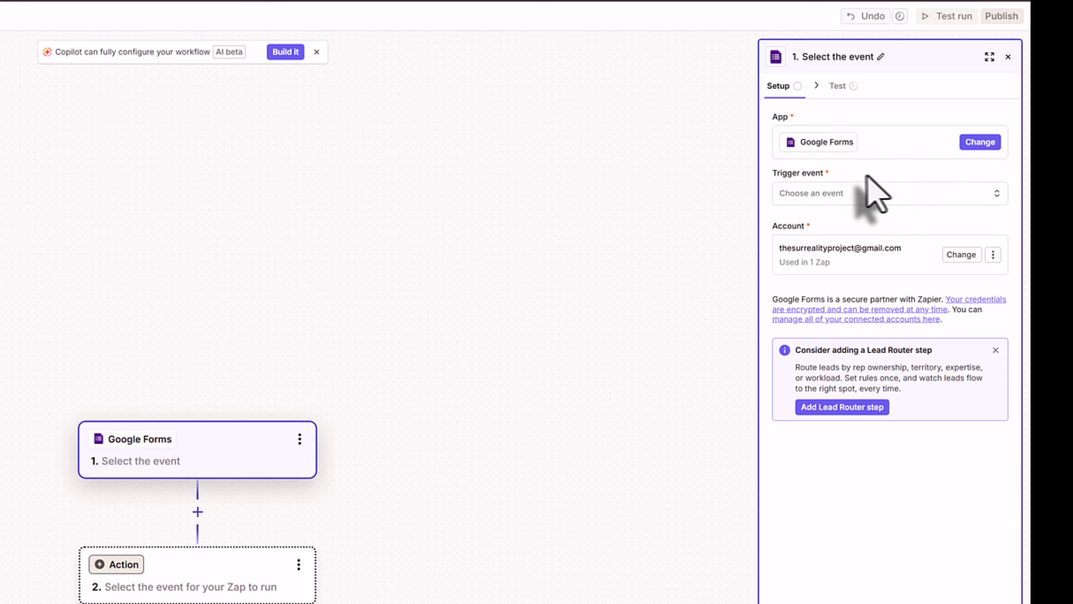
{"action": "left_click", "coordinate": [854, 193]}
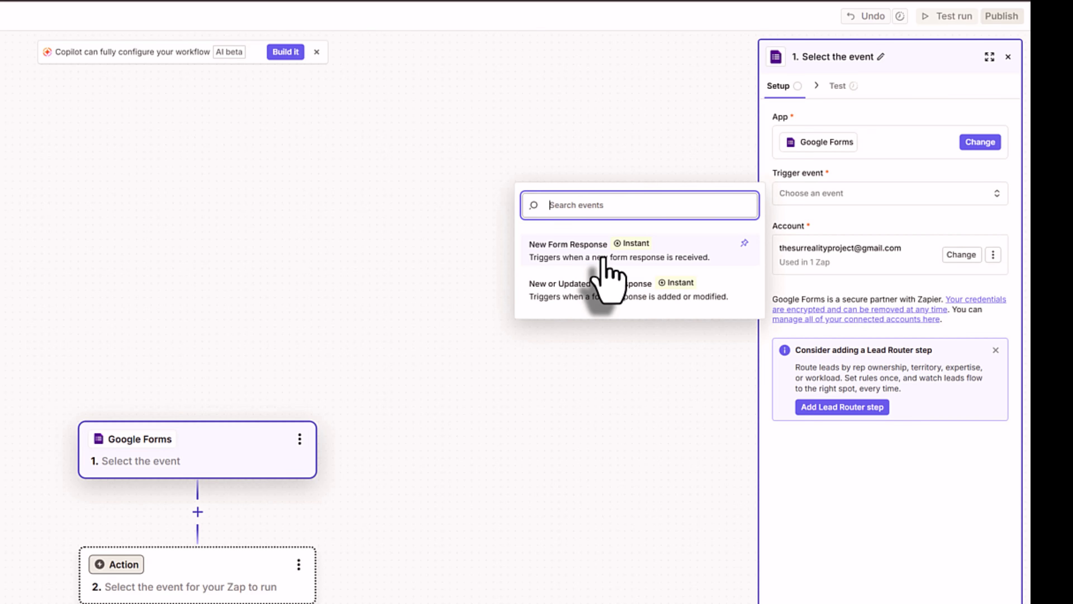
{"action": "left_click", "coordinate": [605, 271]}
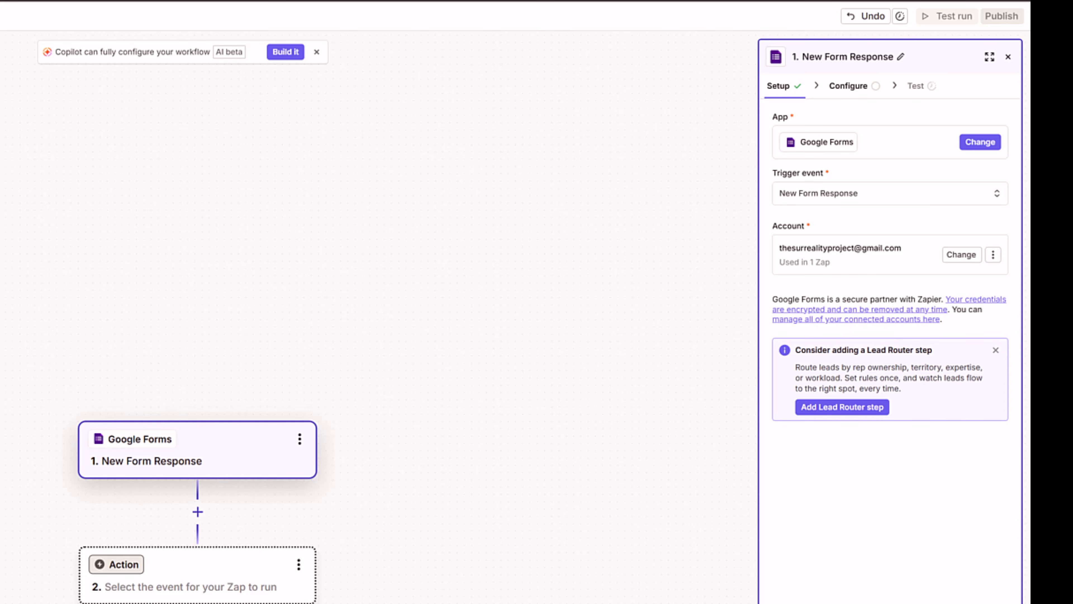
{"action": "left_click", "coordinate": [870, 603]}
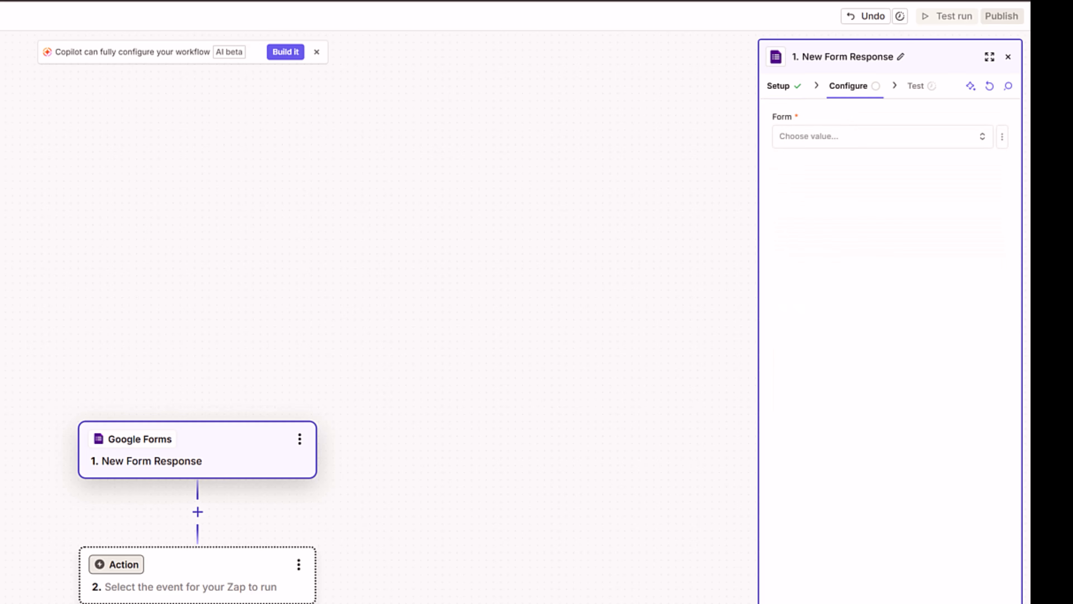
{"action": "left_click", "coordinate": [866, 139]}
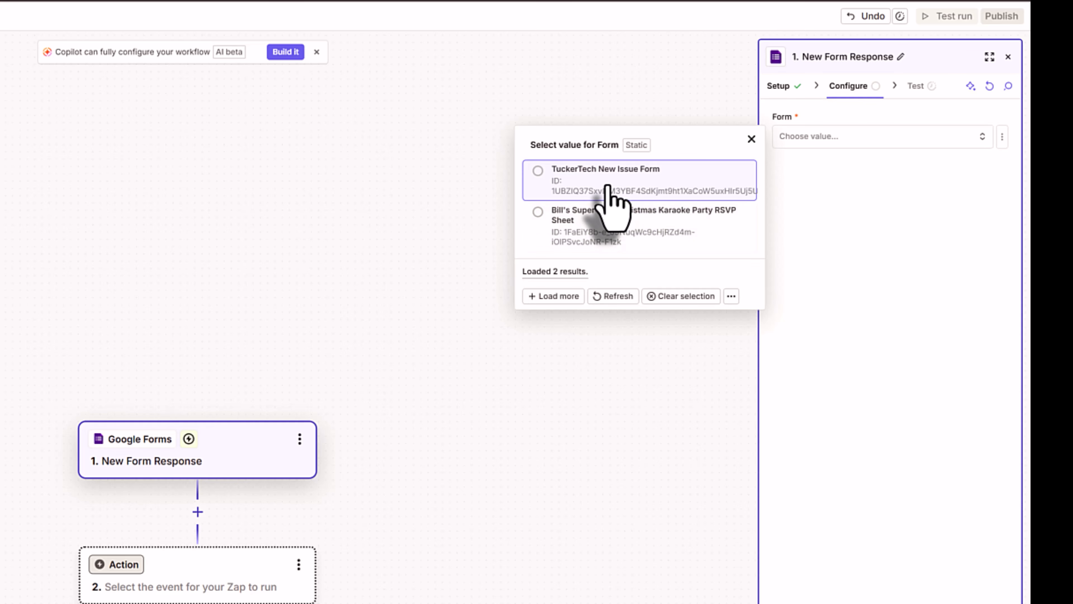
{"action": "left_click", "coordinate": [537, 170]}
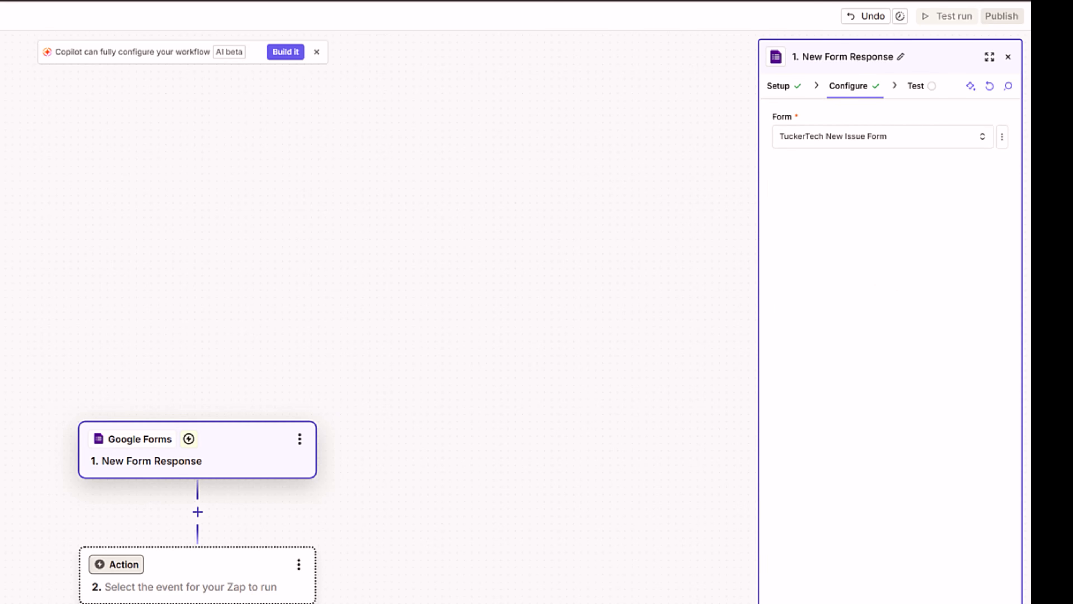
{"action": "left_click", "coordinate": [890, 602]}
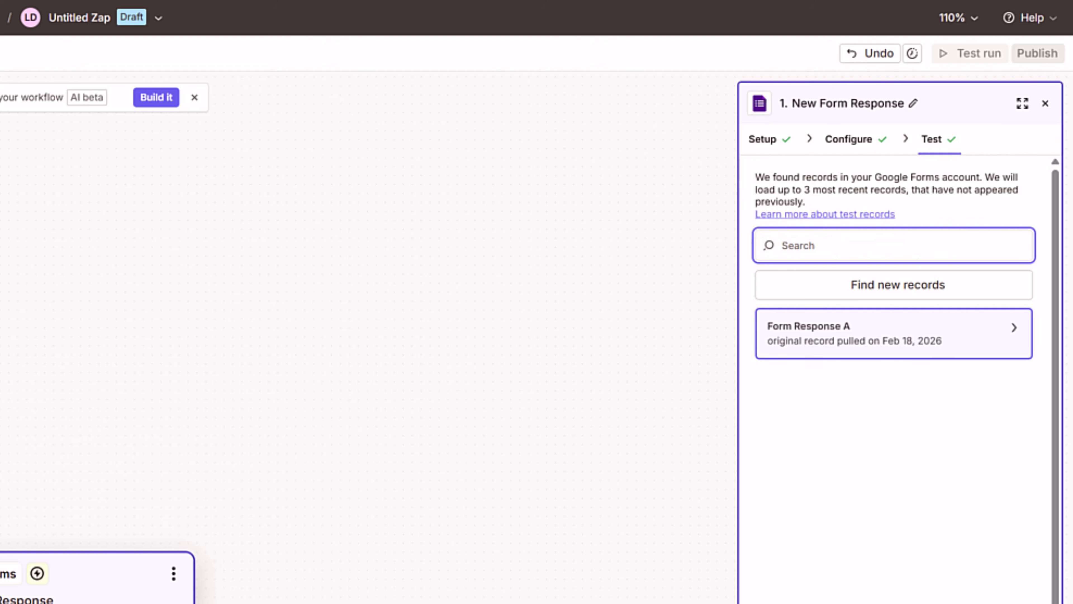
- Inspect the Form Response A test data, close the panel, and reopen the trigger settings
{"action": "left_click", "coordinate": [874, 338]}
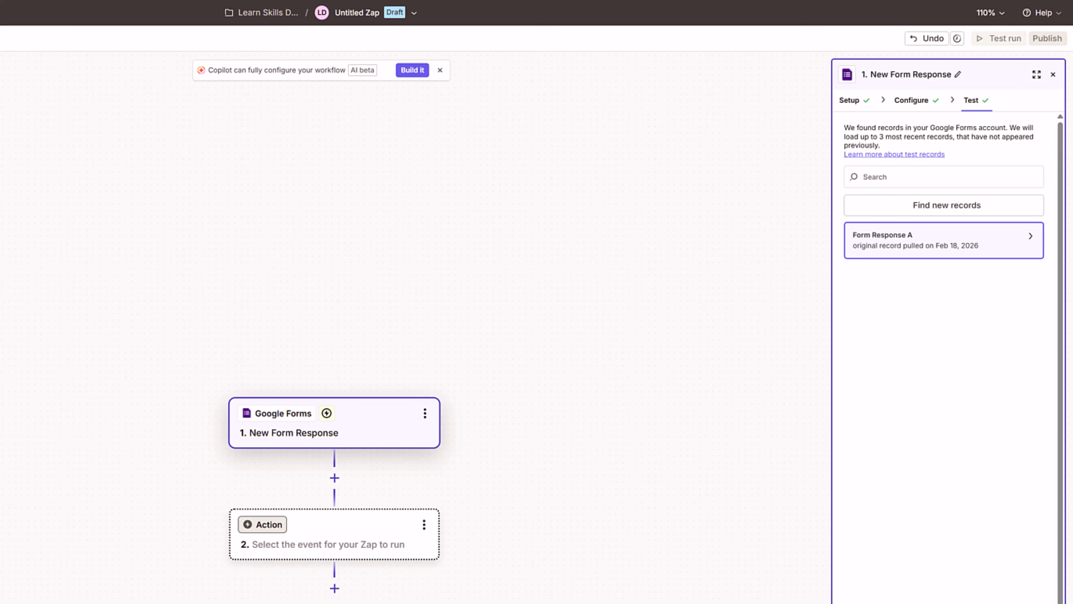
{"action": "left_click", "coordinate": [465, 435]}
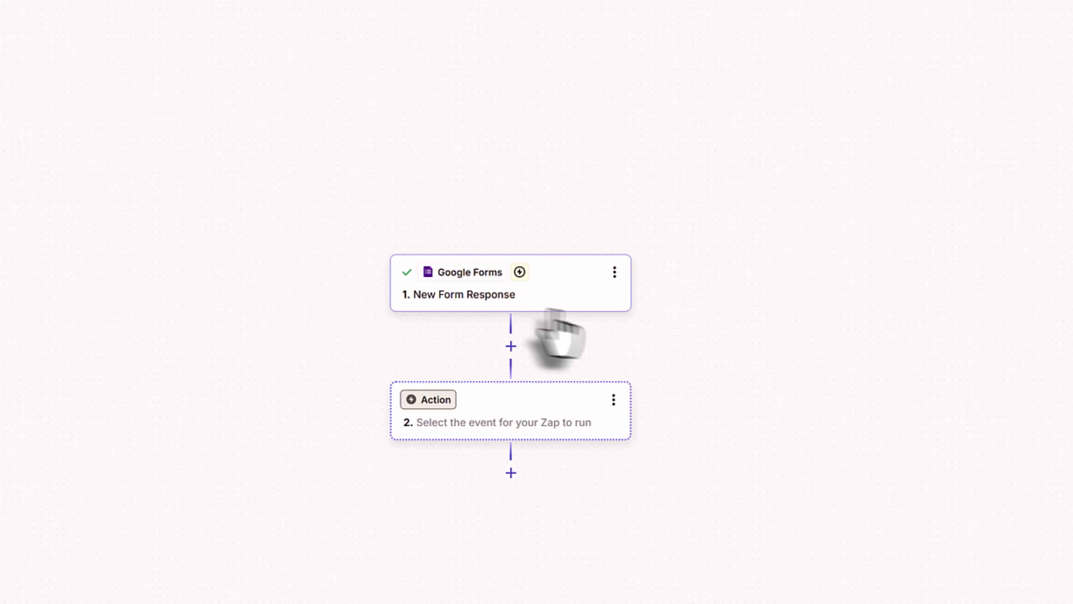
{"action": "left_click", "coordinate": [570, 301]}
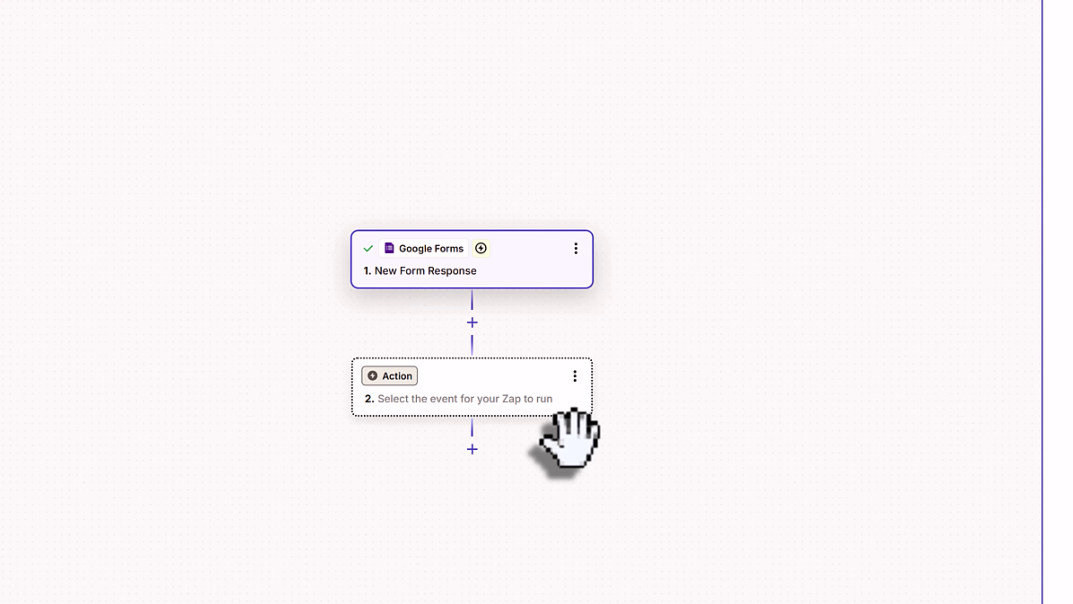
- Add a Google Sheets action with the Create Multiple Spreadsheet Rows event
{"action": "left_click", "coordinate": [508, 389]}
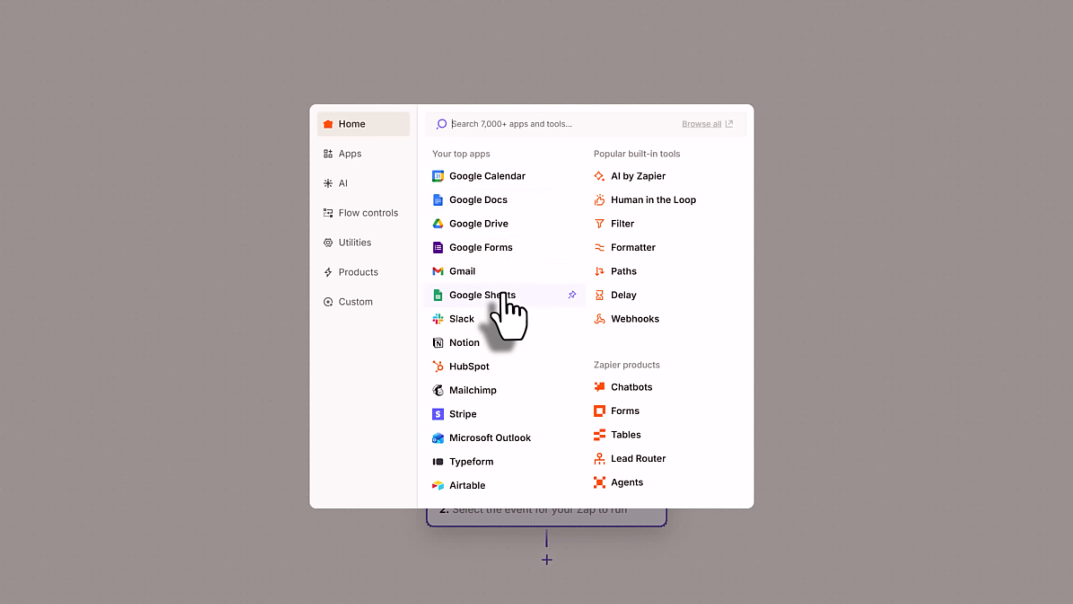
{"action": "left_click", "coordinate": [516, 304]}
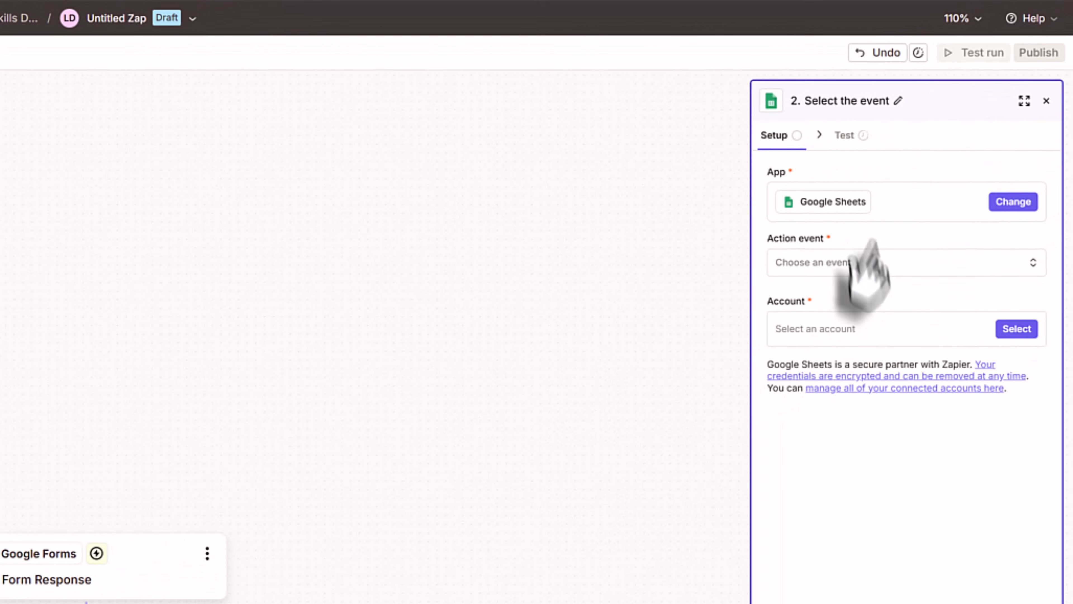
{"action": "left_click", "coordinate": [873, 264]}
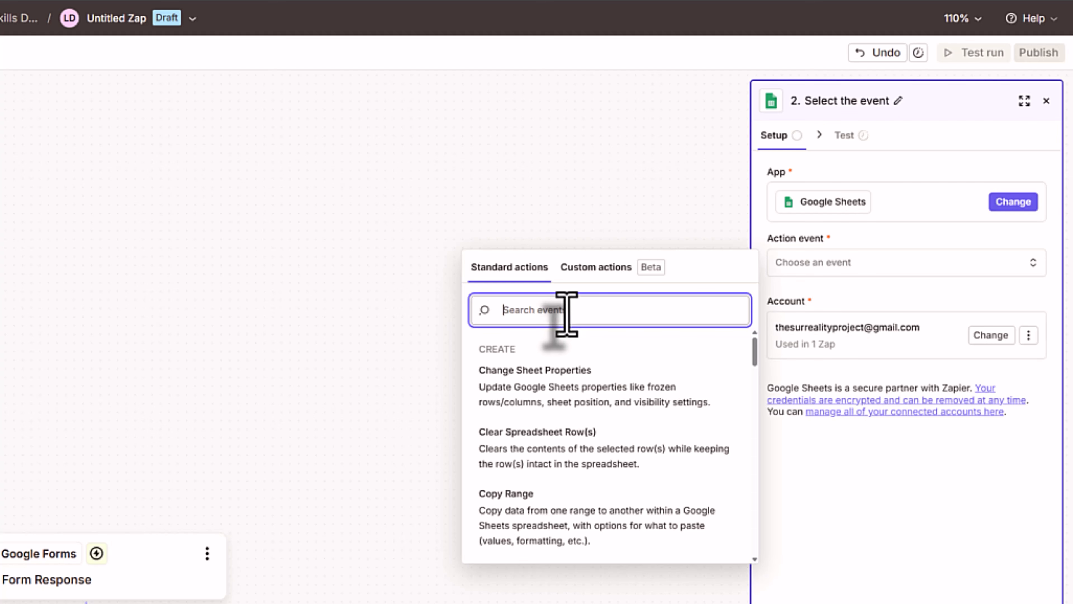
{"action": "type", "text": "add"}
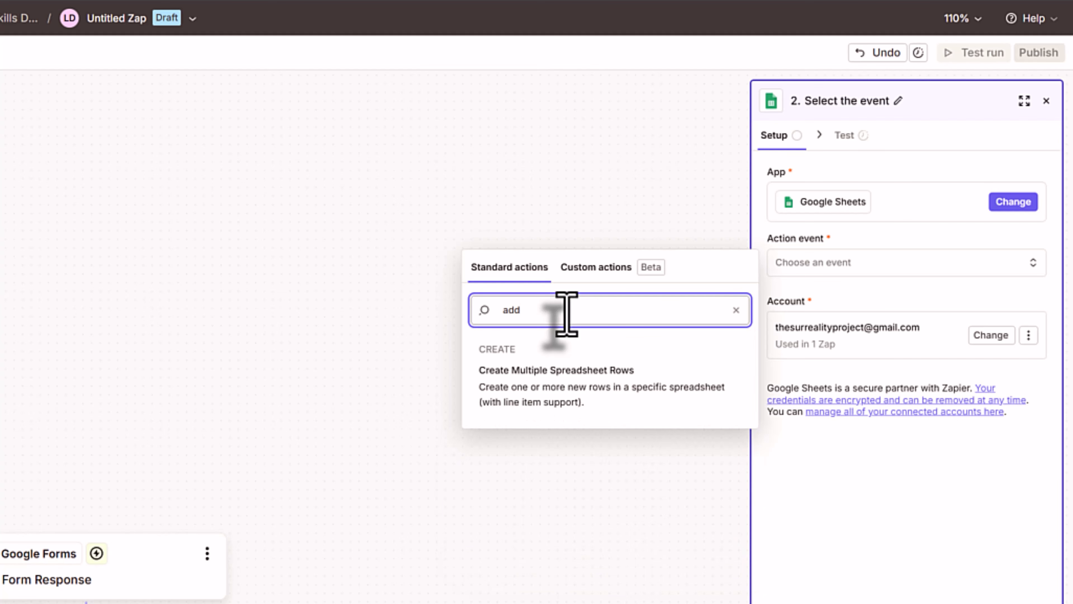
{"action": "left_click", "coordinate": [539, 399]}
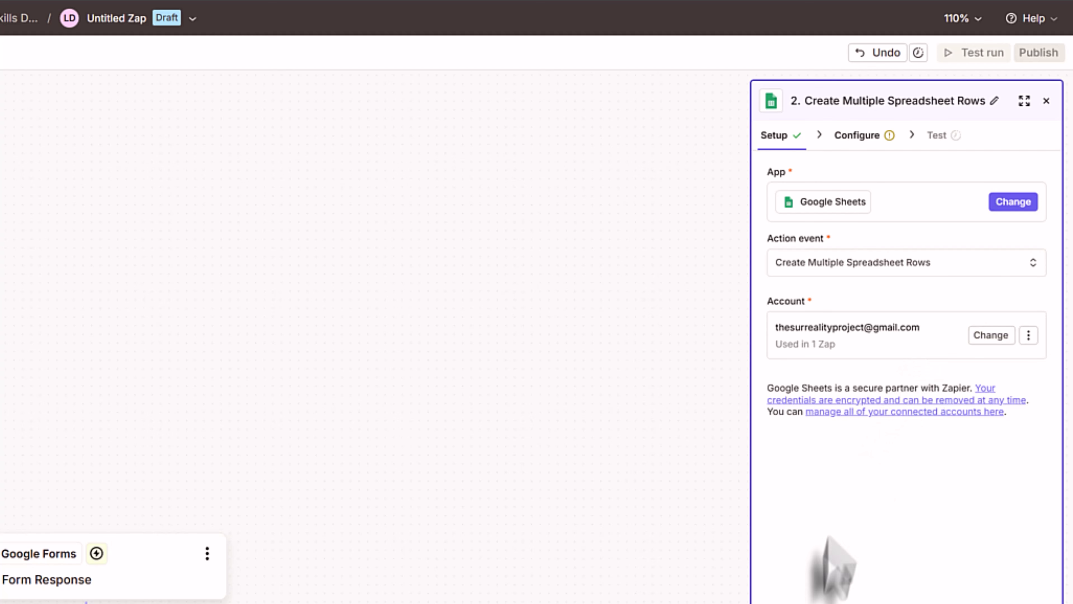
{"action": "left_click", "coordinate": [858, 139]}
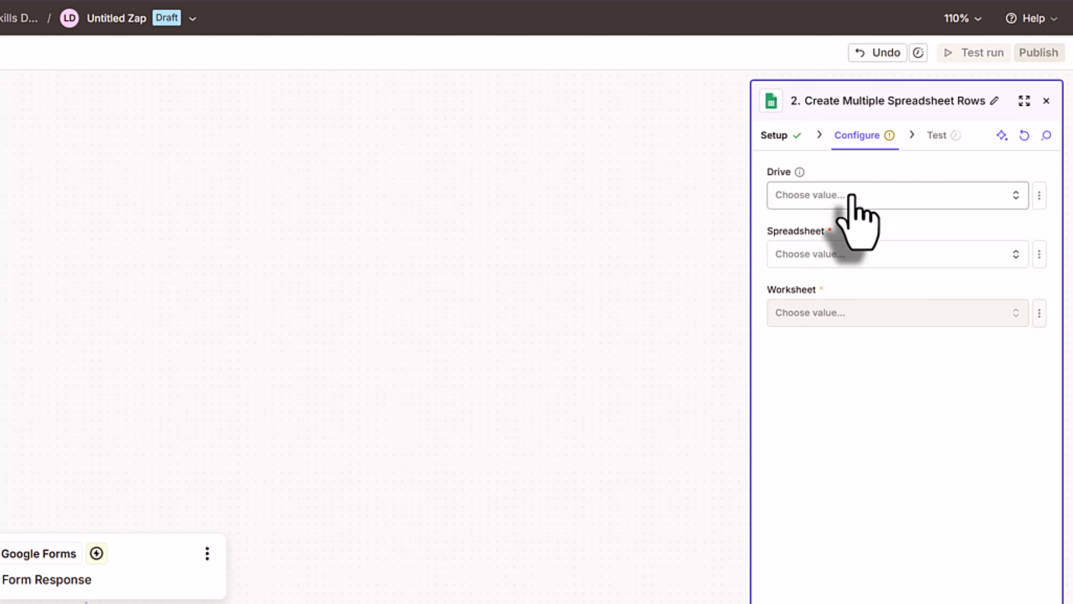
- Target My Google Drive, the TuckerTech Customer Tracker spreadsheet, and its Sheet2 worksheet
{"action": "left_click", "coordinate": [851, 196]}
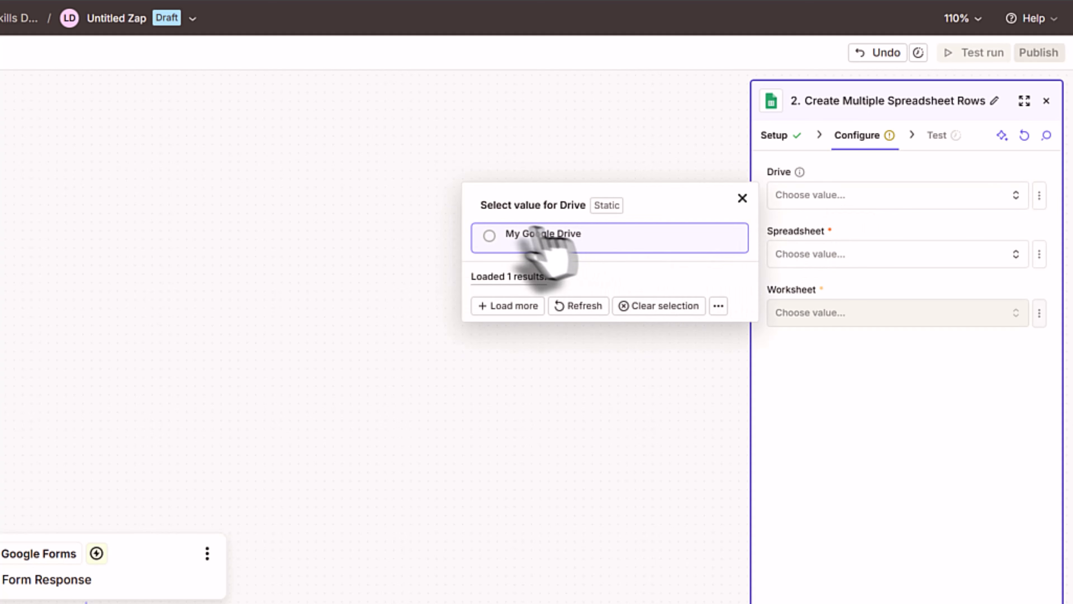
{"action": "left_click", "coordinate": [490, 236]}
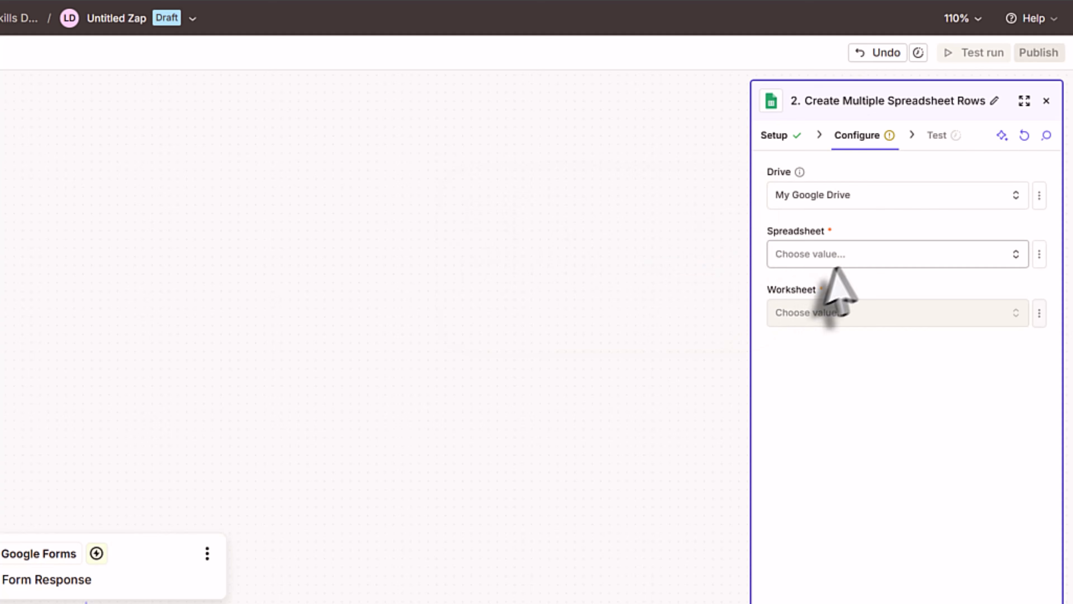
{"action": "left_click", "coordinate": [841, 259]}
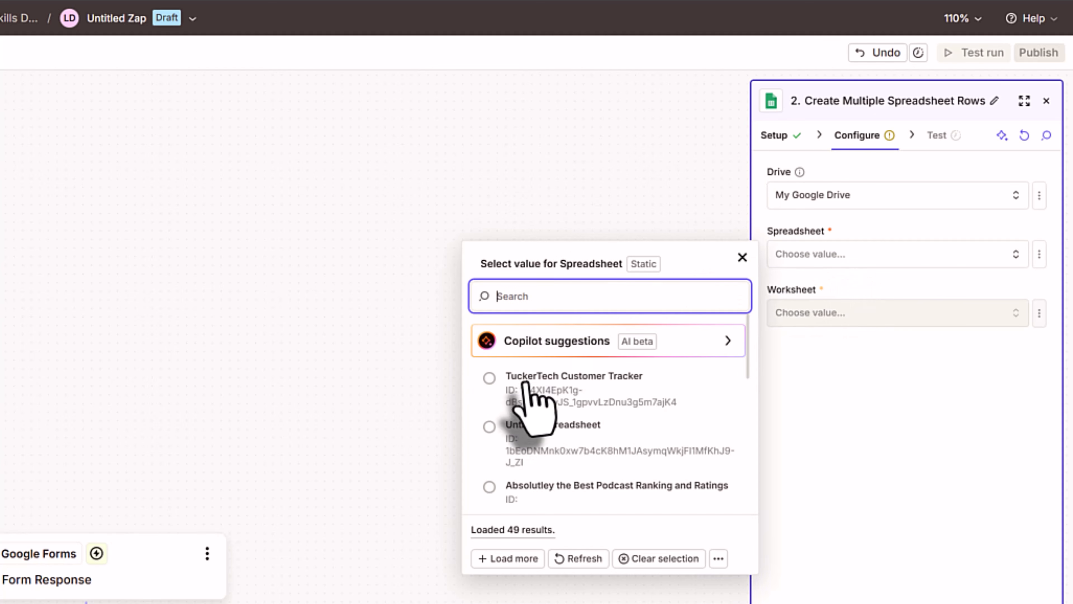
{"action": "left_click", "coordinate": [490, 378]}
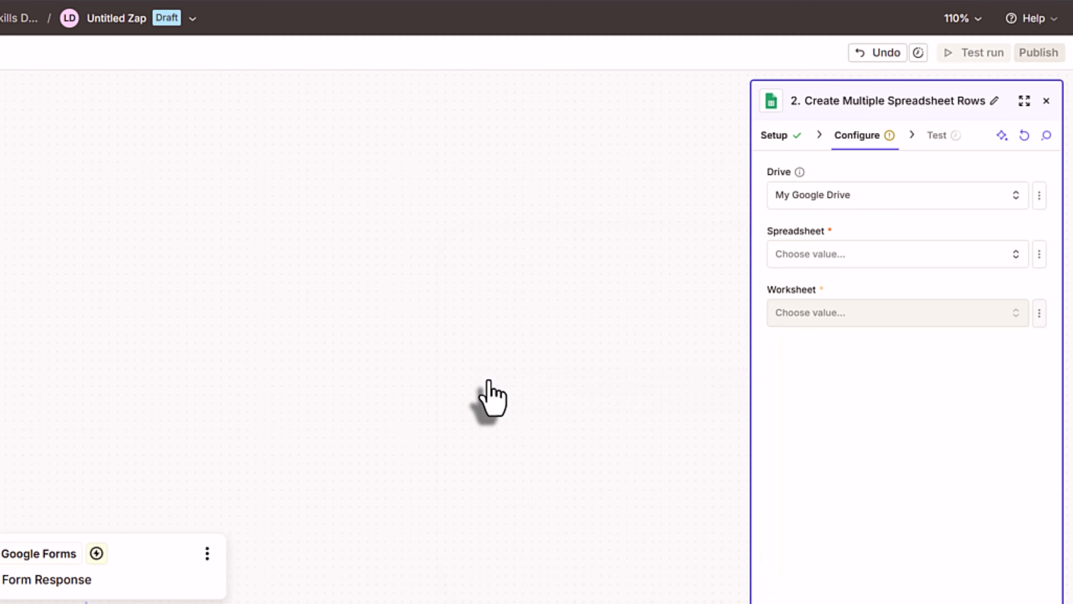
{"action": "left_click", "coordinate": [821, 315]}
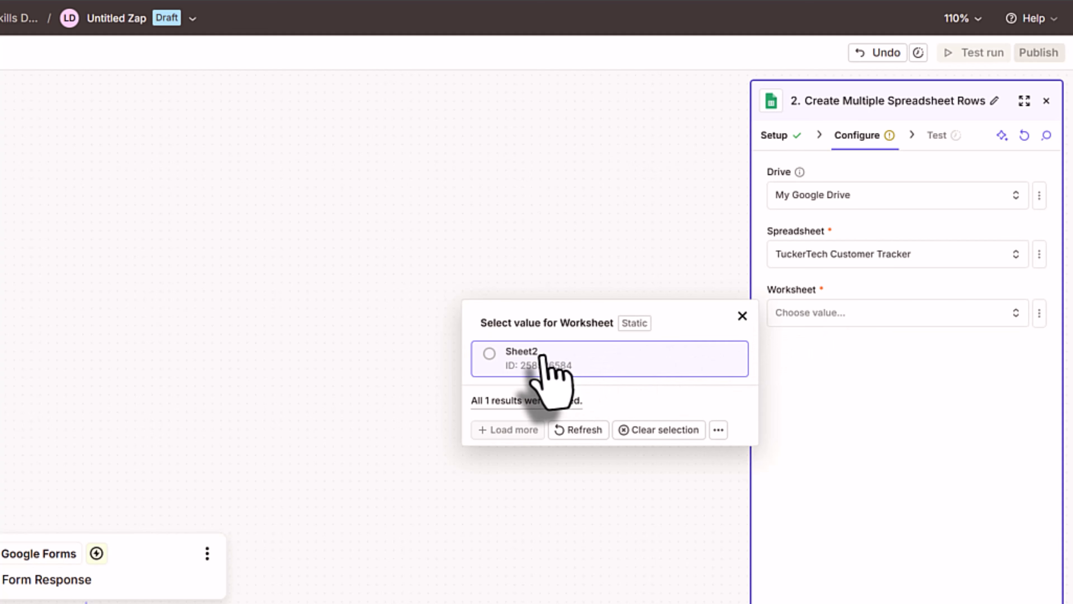
{"action": "left_click", "coordinate": [513, 353]}
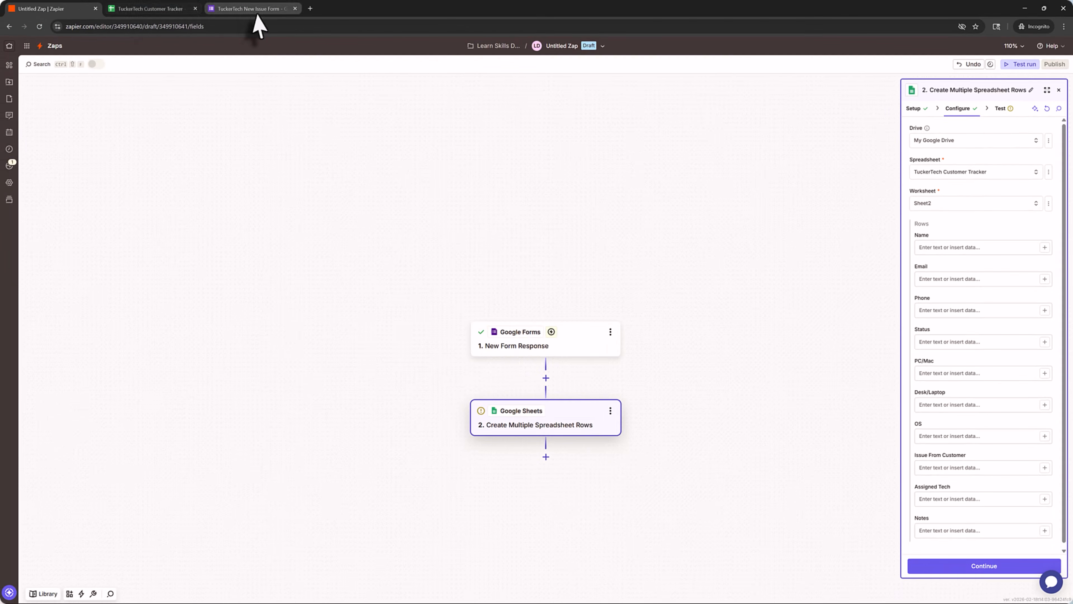
- Look over the issue form's questions and the customer tracker sheet, then go back to Zapier's Name field
{"action": "left_click", "coordinate": [255, 9]}
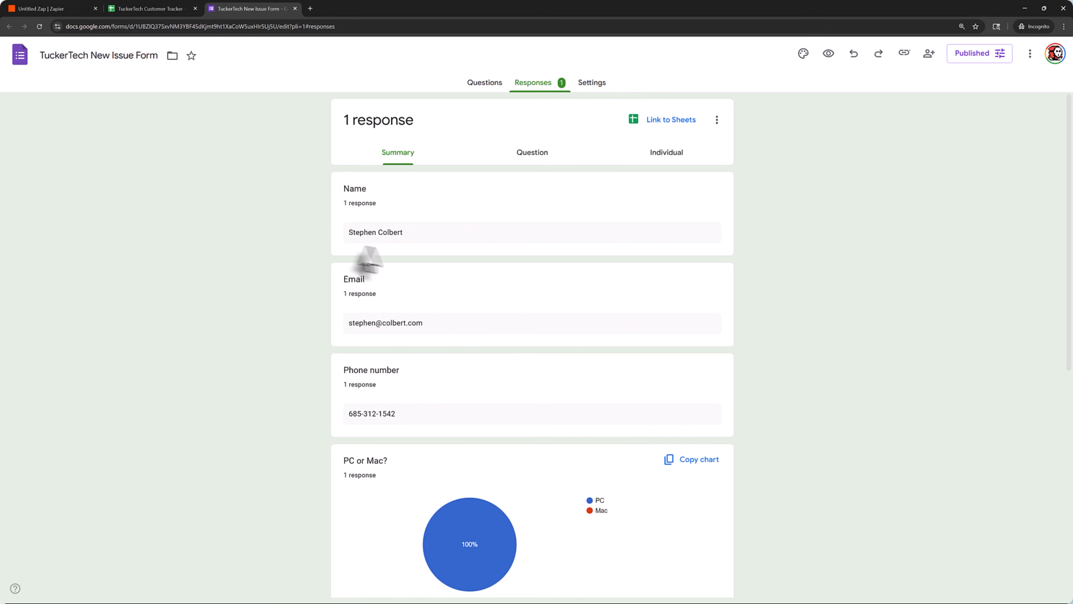
{"action": "left_click", "coordinate": [473, 84]}
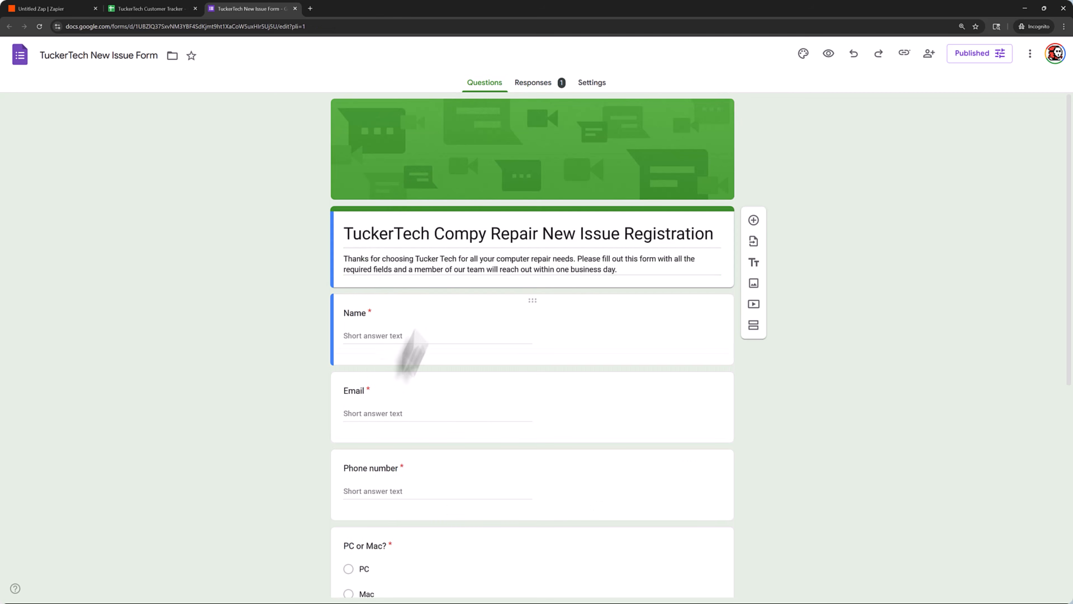
{"action": "left_click", "coordinate": [173, 11]}
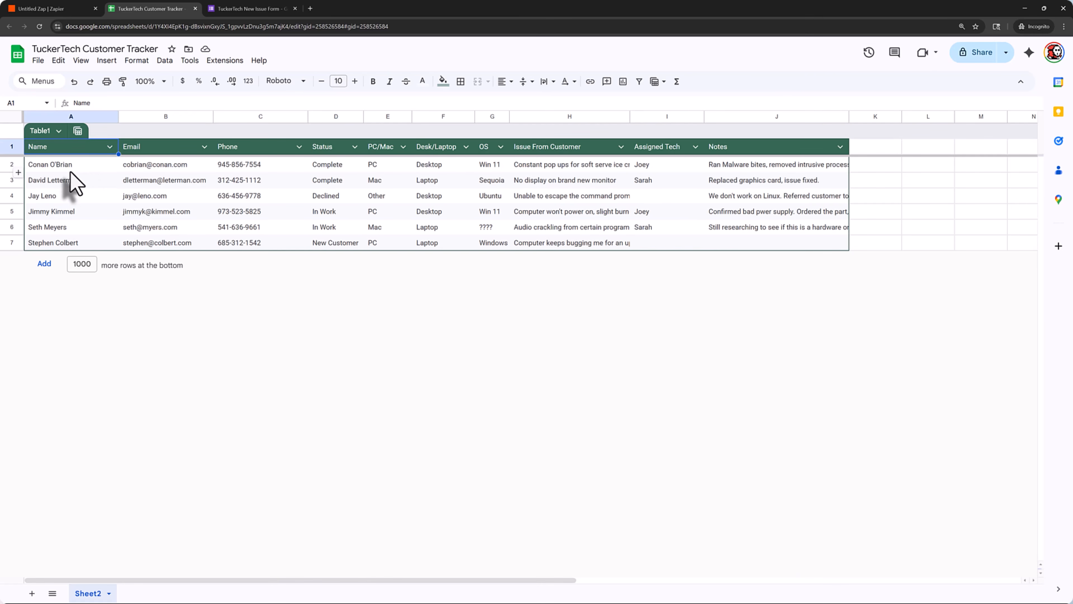
{"action": "left_click", "coordinate": [52, 9]}
{"action": "left_click", "coordinate": [873, 417]}
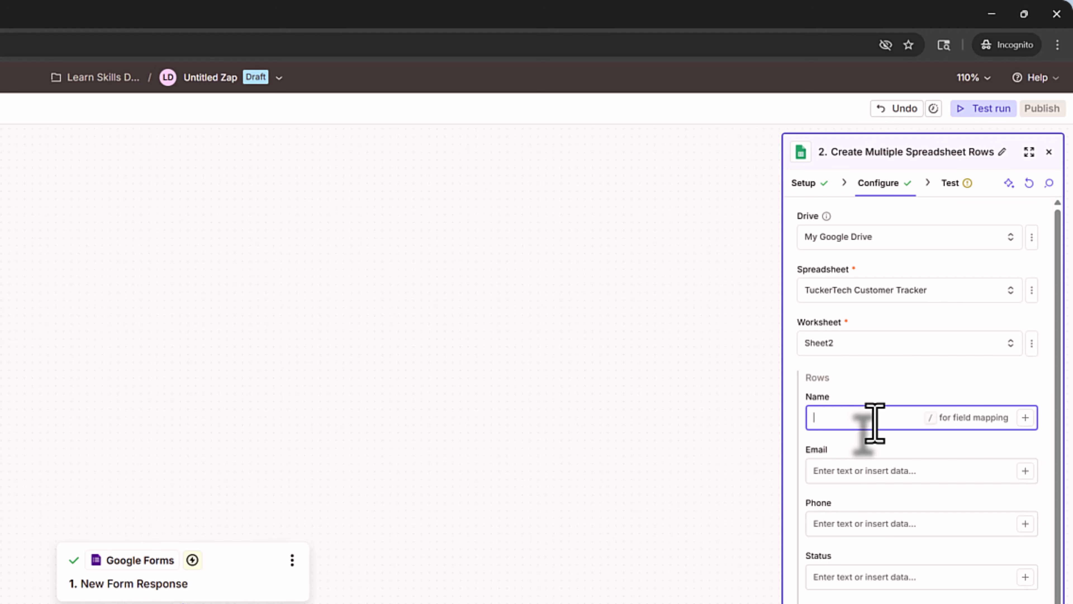
- Map the form's Name and Email answers into the Name and Email columns
{"action": "type", "text": "/"}
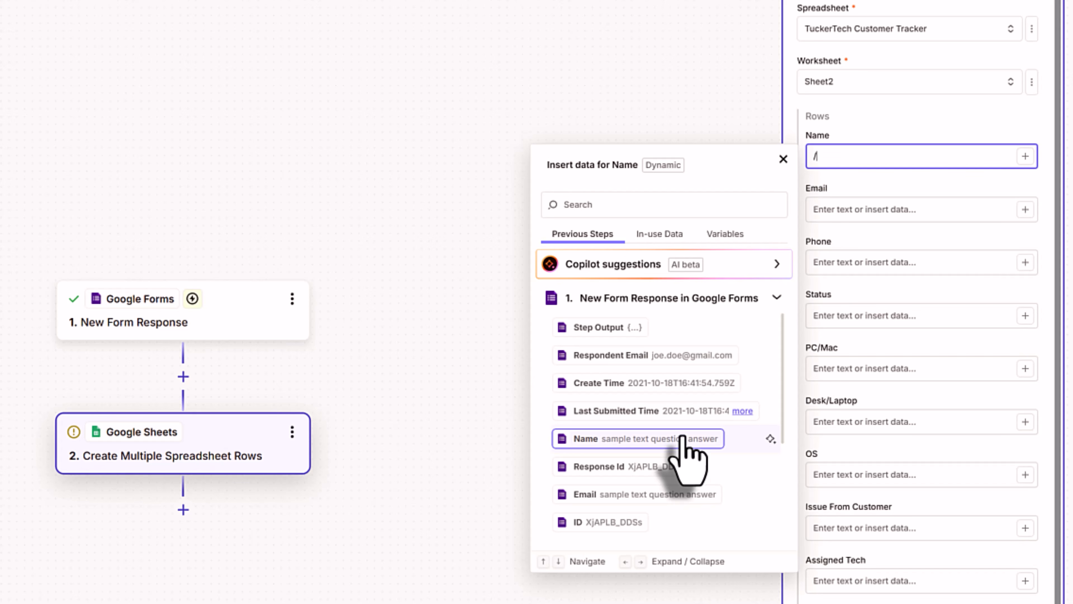
{"action": "scroll", "coordinate": [683, 436], "scroll_direction": "down", "scroll_amount": 5}
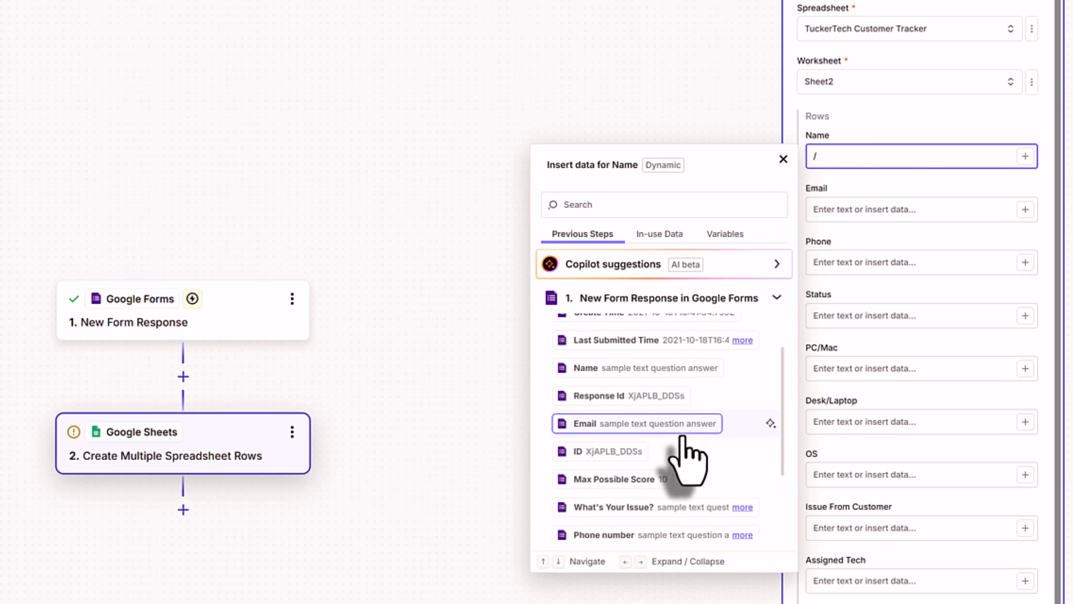
{"action": "scroll", "coordinate": [664, 459], "scroll_direction": "up", "scroll_amount": 5}
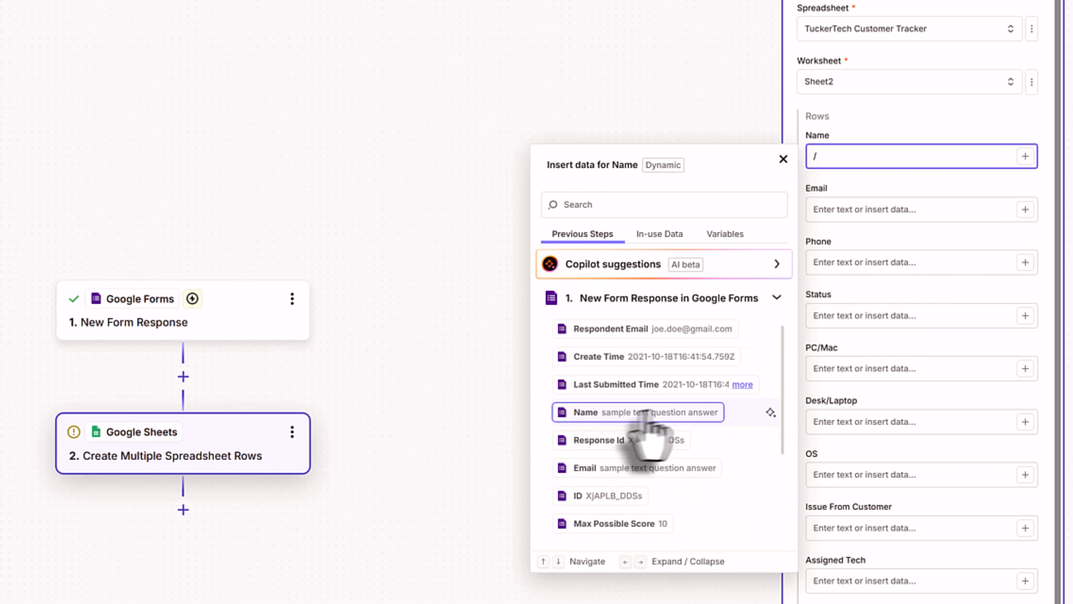
{"action": "left_click", "coordinate": [631, 412]}
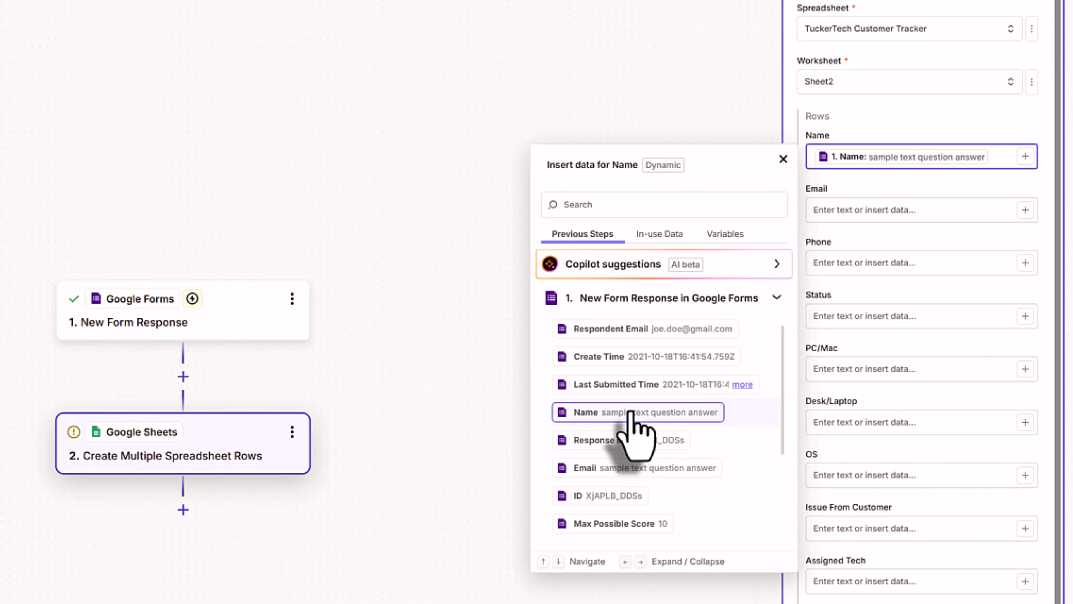
{"action": "left_click", "coordinate": [877, 207]}
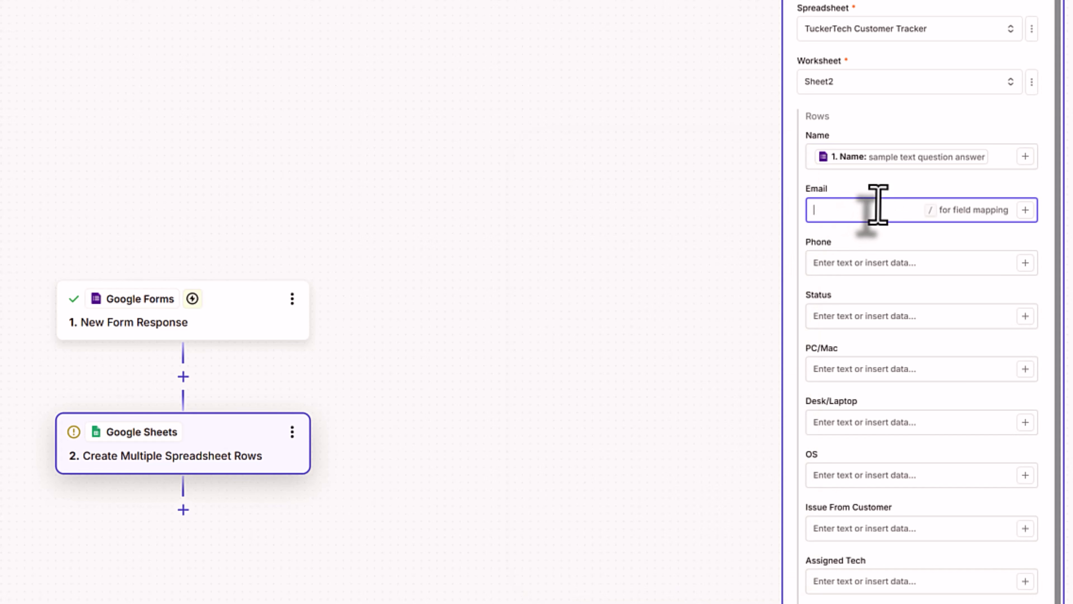
{"action": "type", "text": "/"}
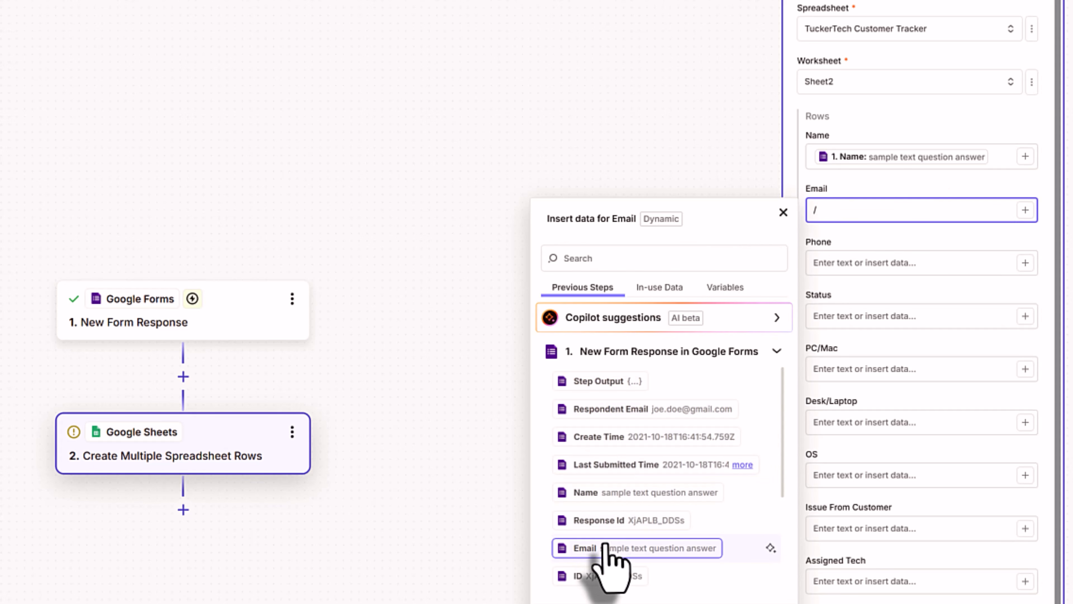
{"action": "left_click", "coordinate": [638, 548]}
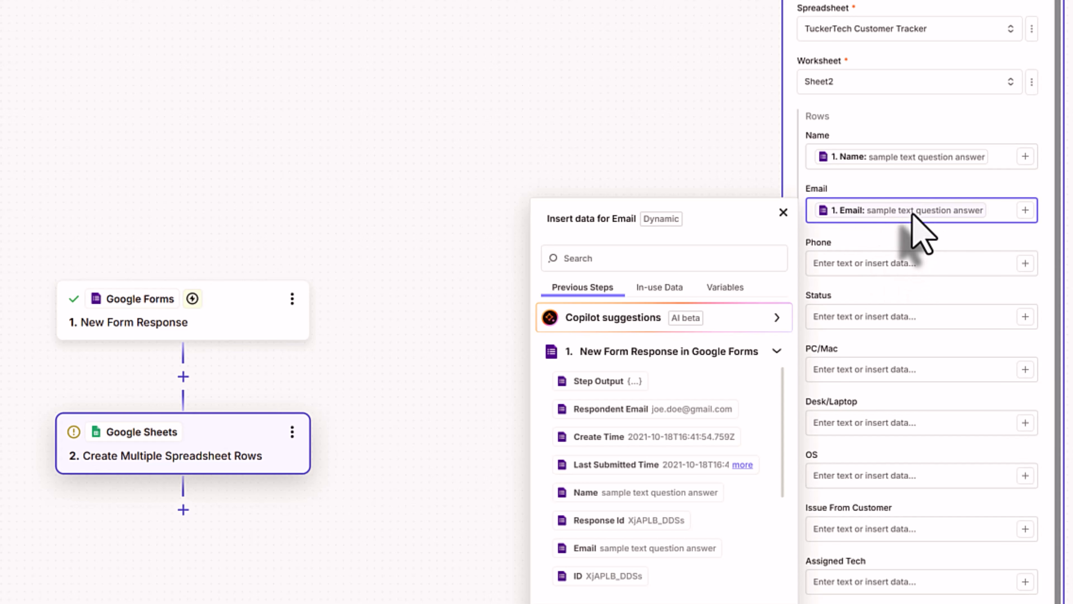
{"action": "left_click", "coordinate": [783, 211]}
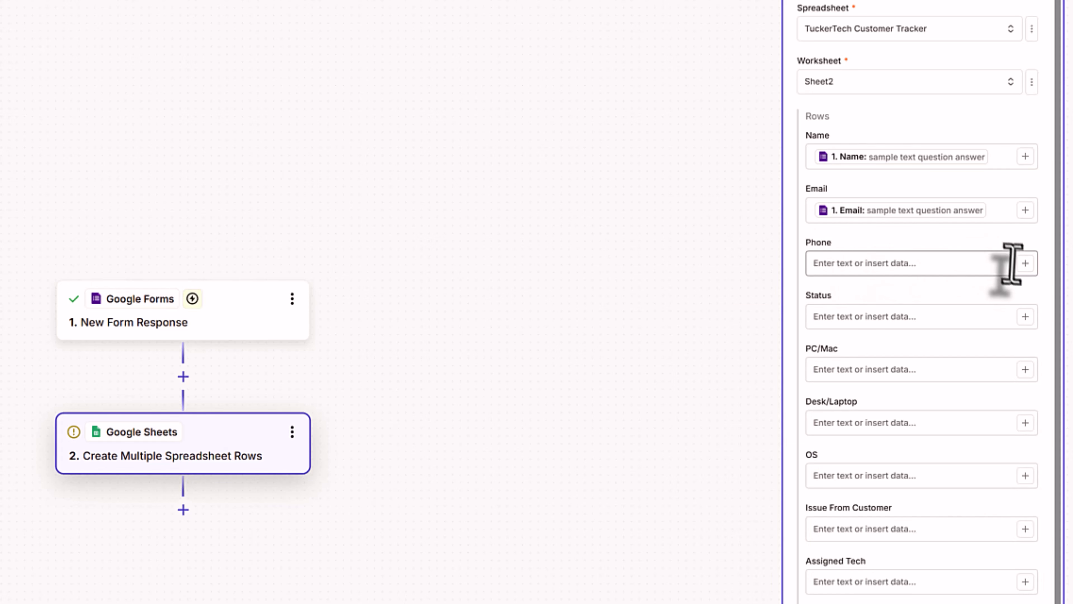
- Map the Phone number answer into Phone and set Status to 'New Customer'
{"action": "left_click", "coordinate": [1024, 263]}
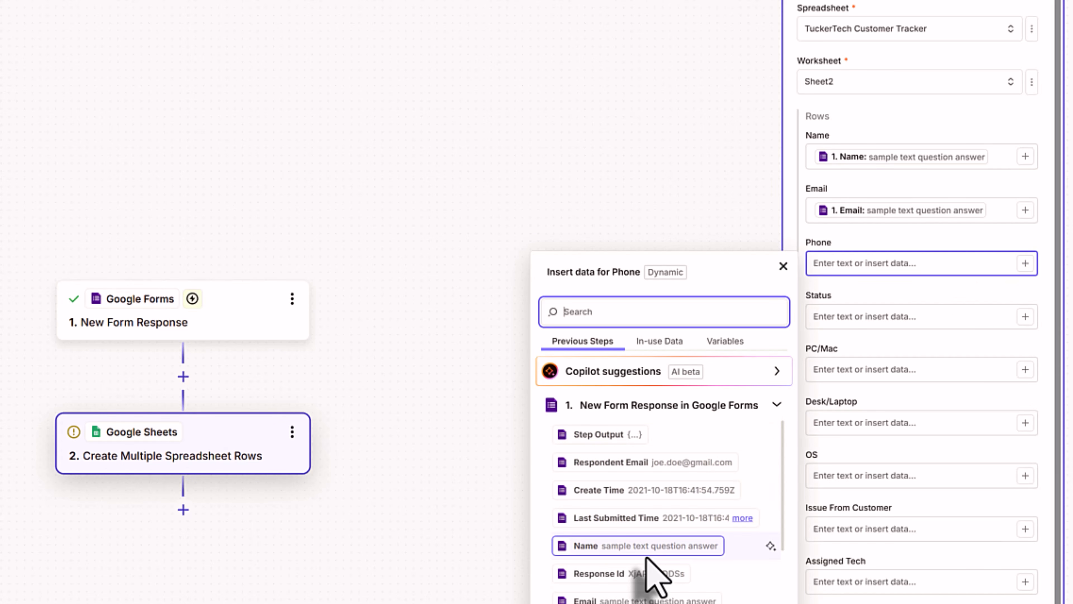
{"action": "scroll", "coordinate": [651, 554], "scroll_direction": "down", "scroll_amount": 5}
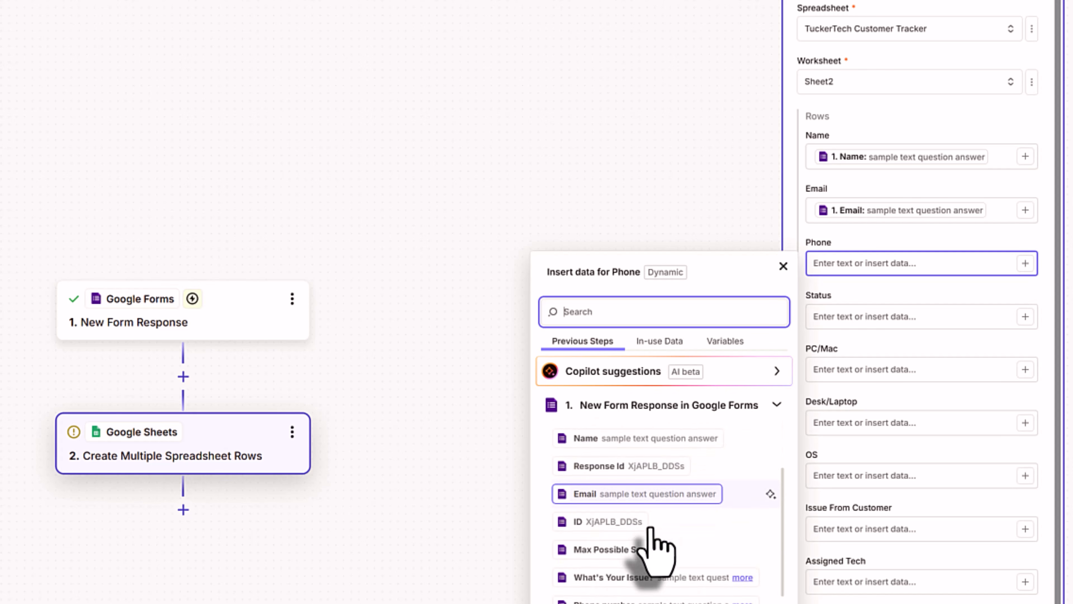
{"action": "left_click", "coordinate": [654, 505]}
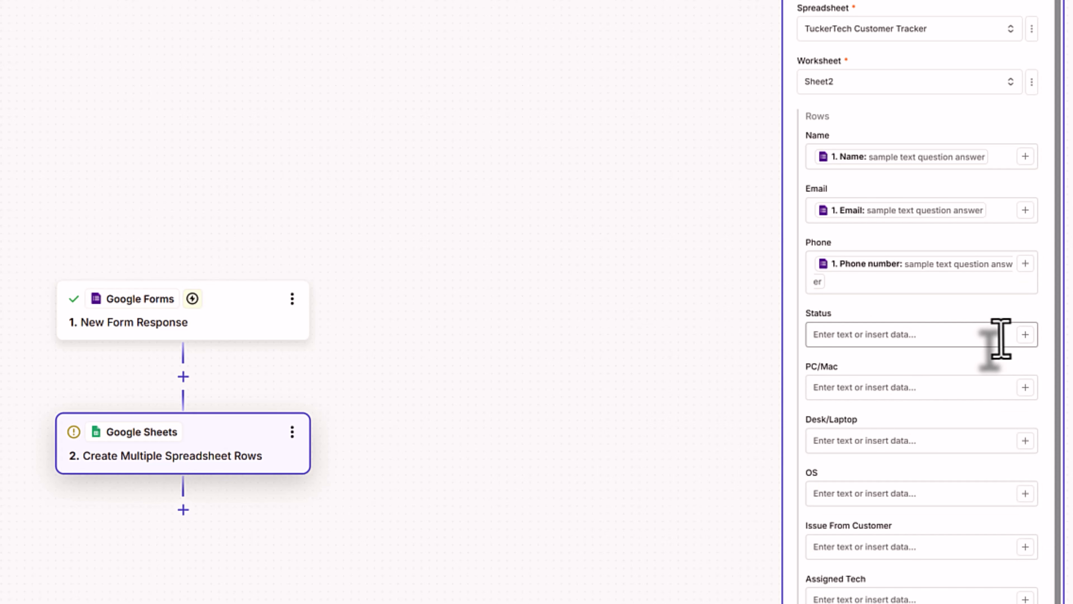
{"action": "left_click", "coordinate": [986, 334]}
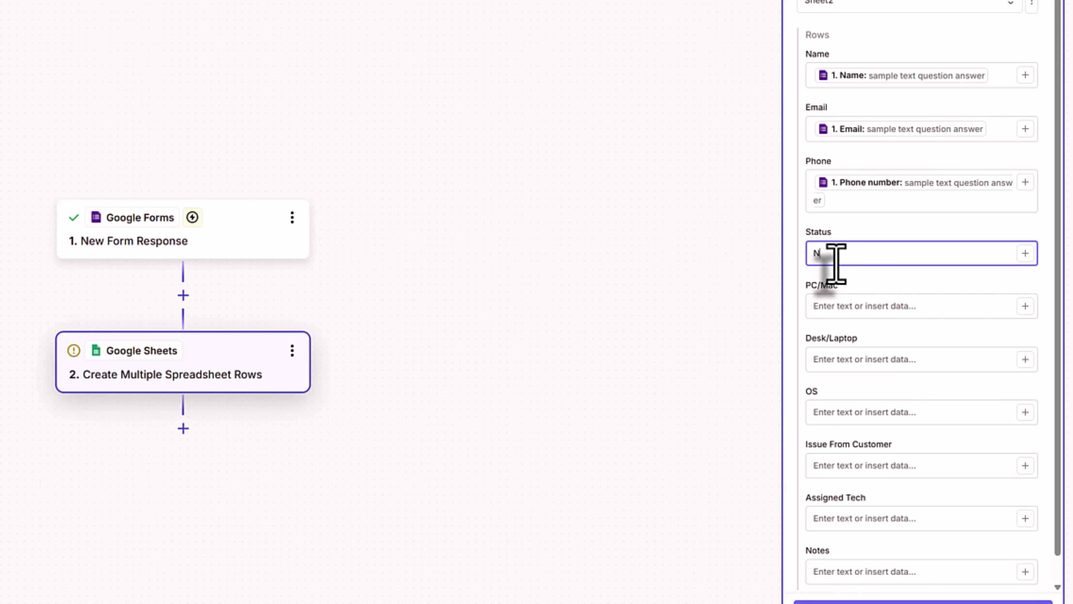
{"action": "type", "text": "Customer"}
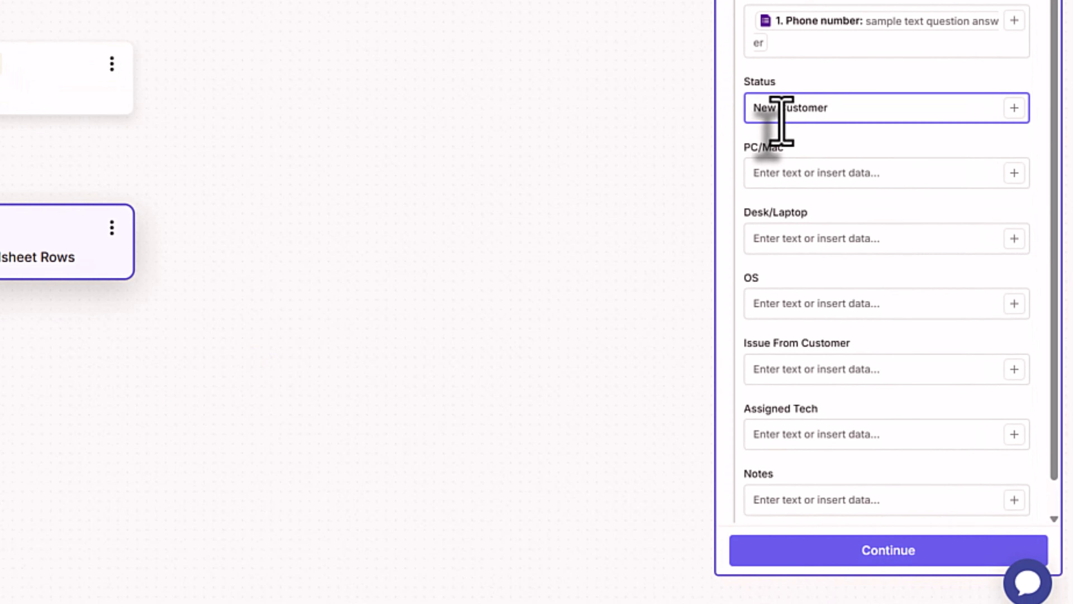
- Map the PC or Mac? and Desktop or Laptop answers into PC/Mac and Desk/Laptop
{"action": "left_click", "coordinate": [980, 176]}
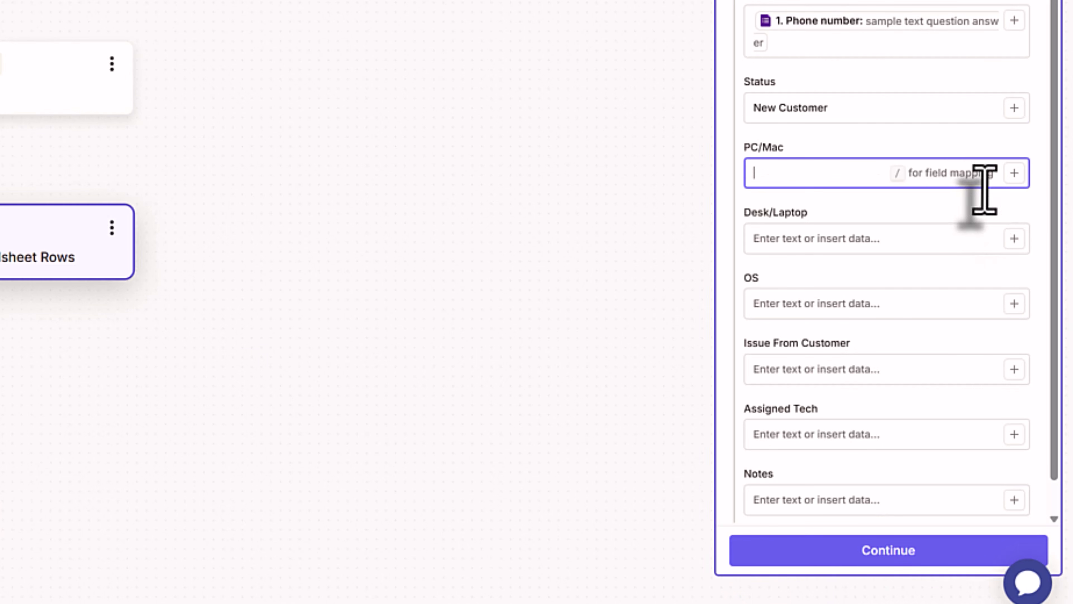
{"action": "left_click", "coordinate": [1013, 173]}
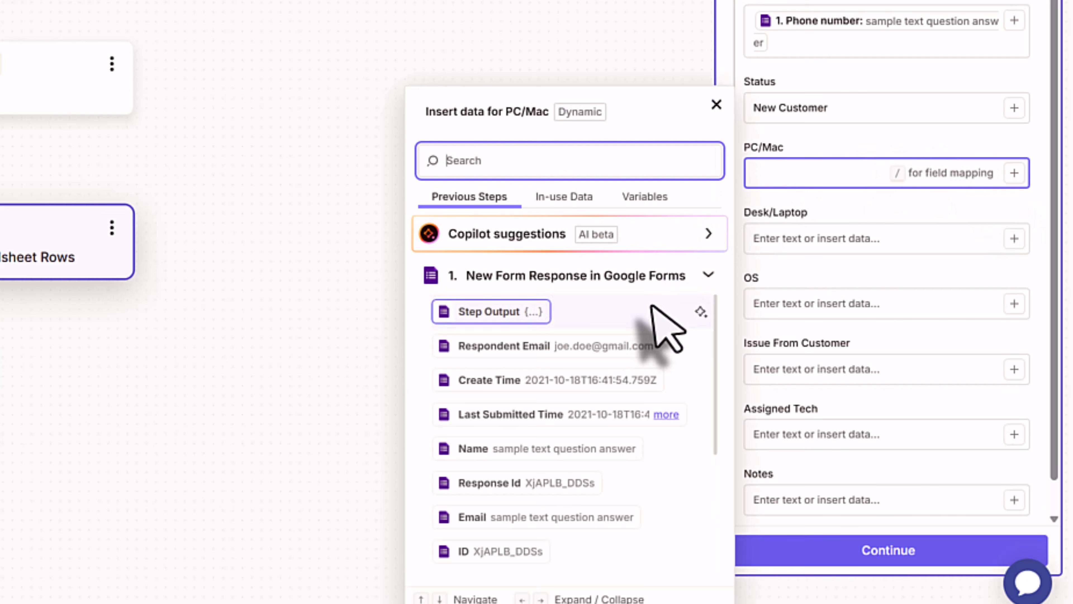
{"action": "scroll", "coordinate": [579, 417], "scroll_direction": "down", "scroll_amount": 8}
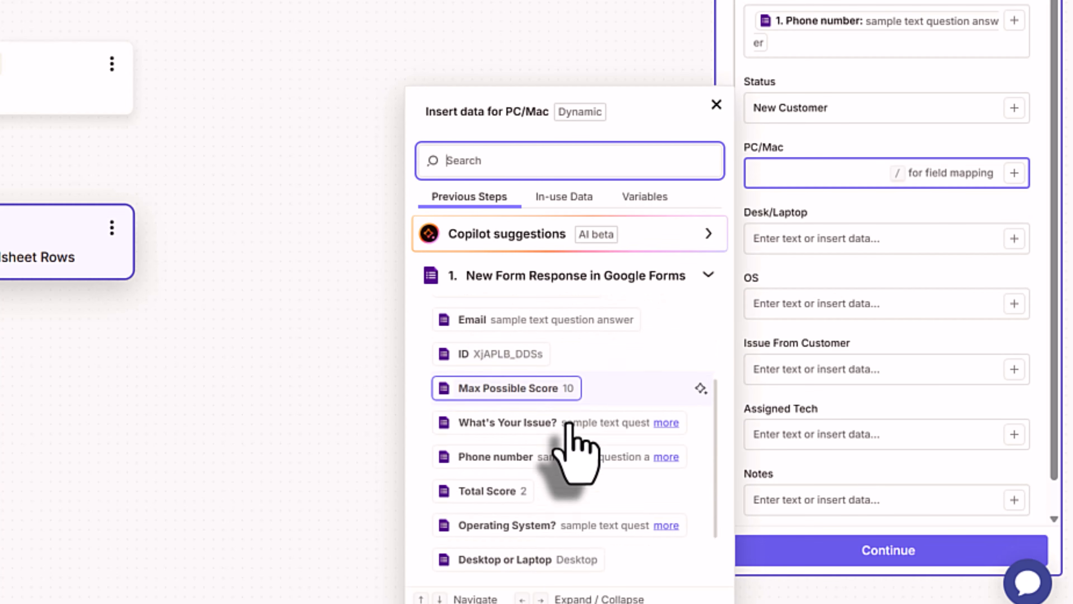
{"action": "left_click", "coordinate": [516, 523]}
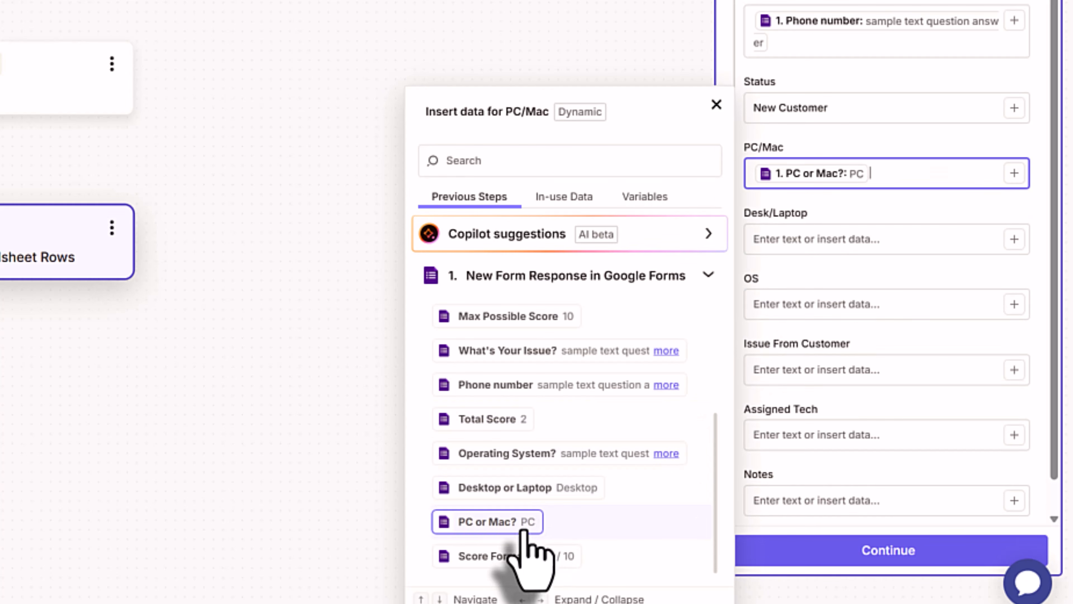
{"action": "left_click", "coordinate": [716, 104]}
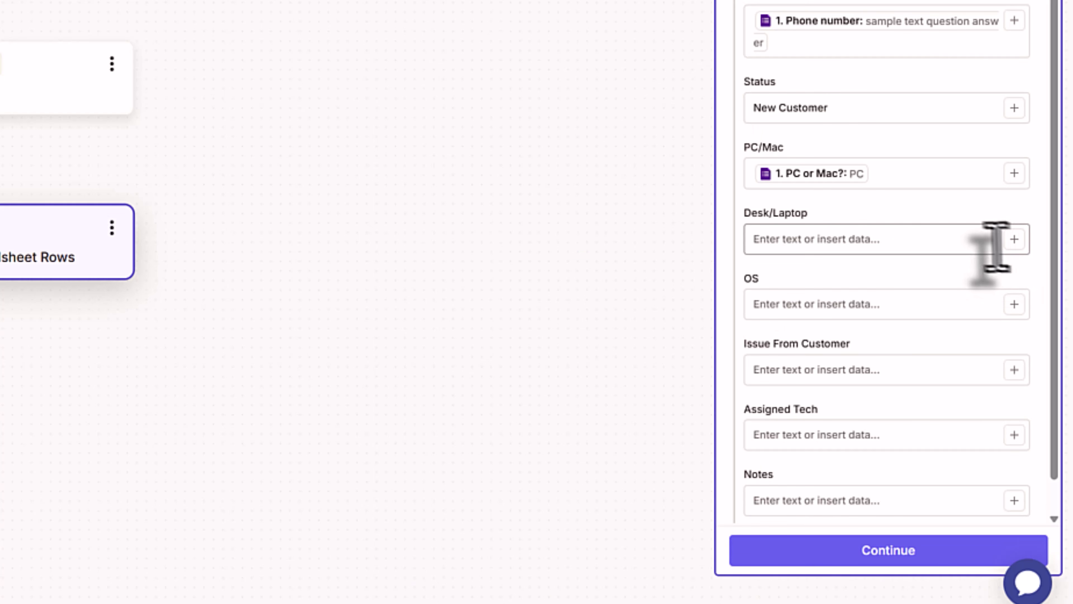
{"action": "left_click", "coordinate": [1014, 240]}
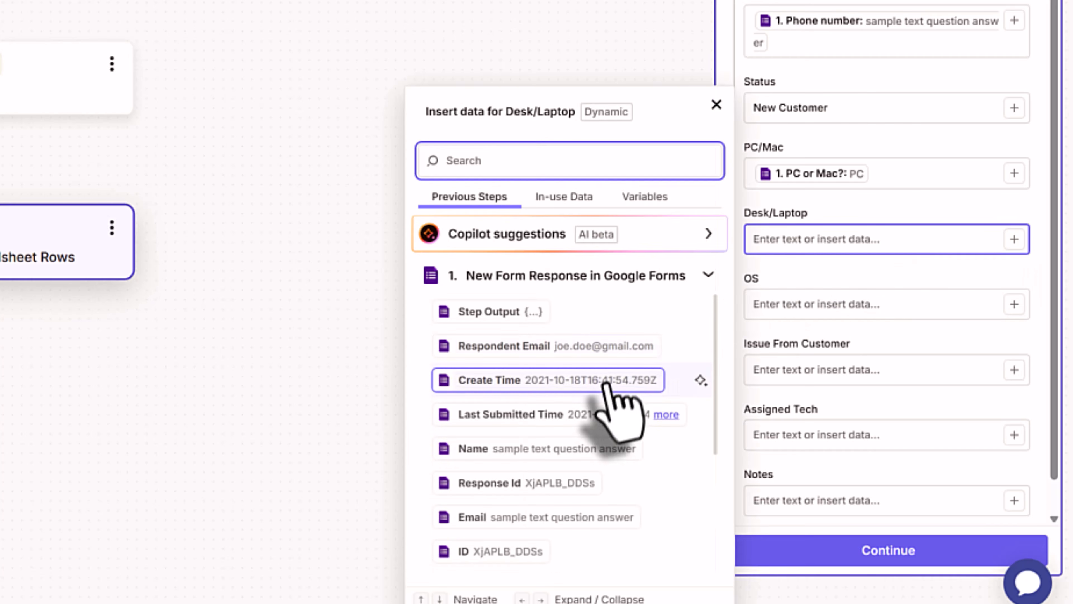
{"action": "scroll", "coordinate": [613, 414], "scroll_direction": "down", "scroll_amount": 6}
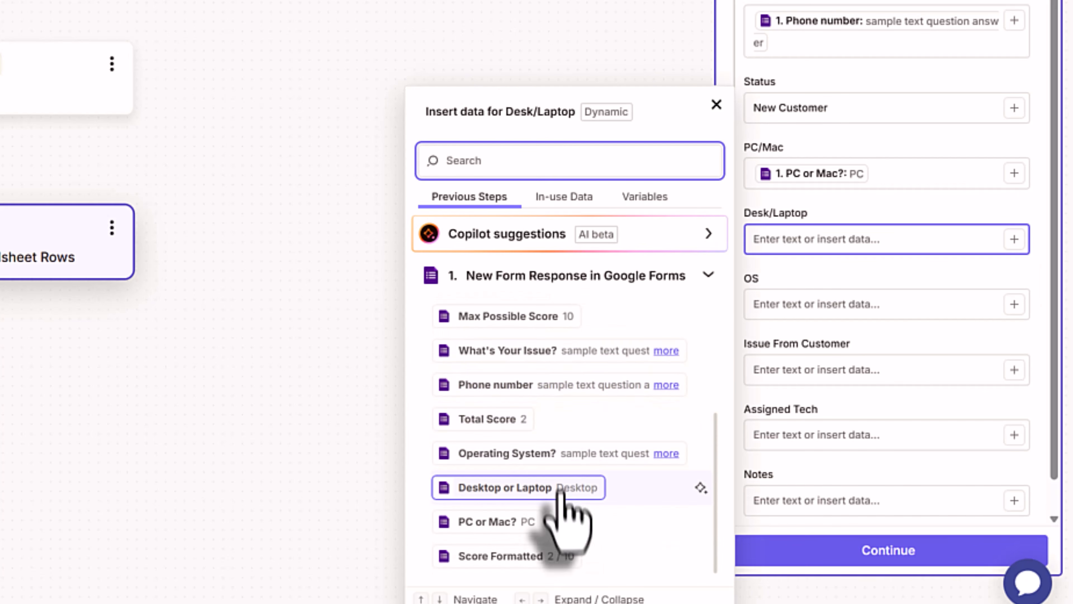
{"action": "left_click", "coordinate": [558, 488]}
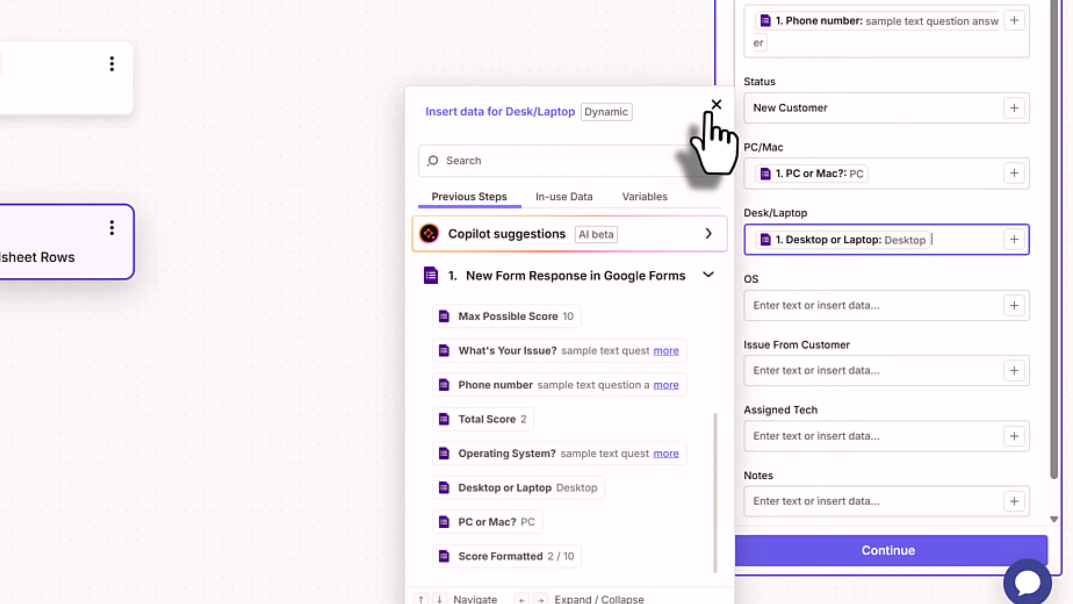
{"action": "left_click", "coordinate": [716, 105]}
- Map Operating System? into OS and What's Your Issue? into Issue From Customer
{"action": "left_click", "coordinate": [1014, 305]}
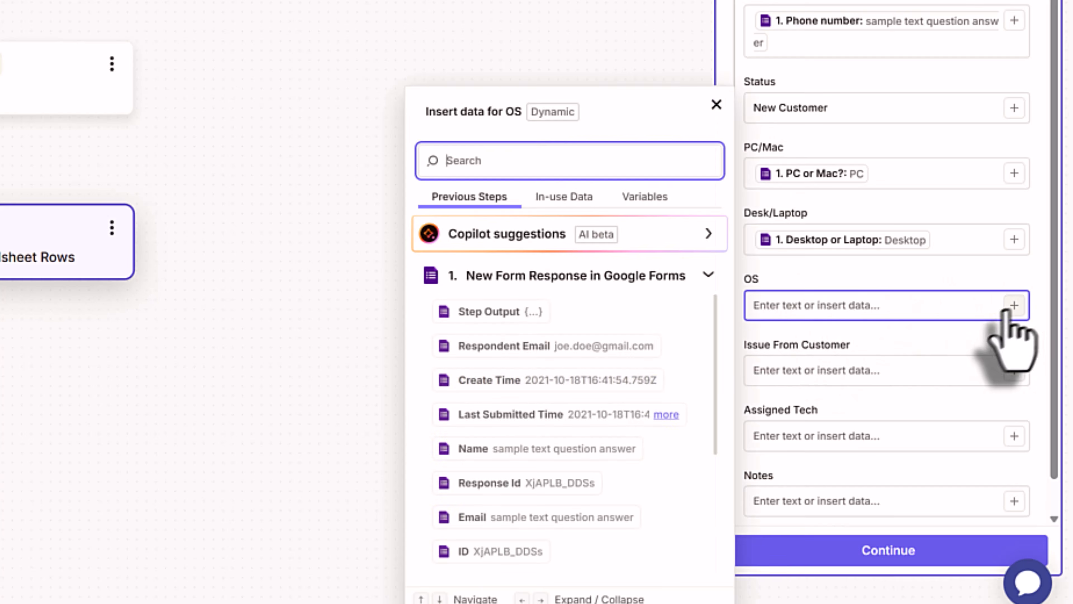
{"action": "scroll", "coordinate": [642, 467], "scroll_direction": "down", "scroll_amount": 2}
{"action": "scroll", "coordinate": [637, 444], "scroll_direction": "down", "scroll_amount": 3}
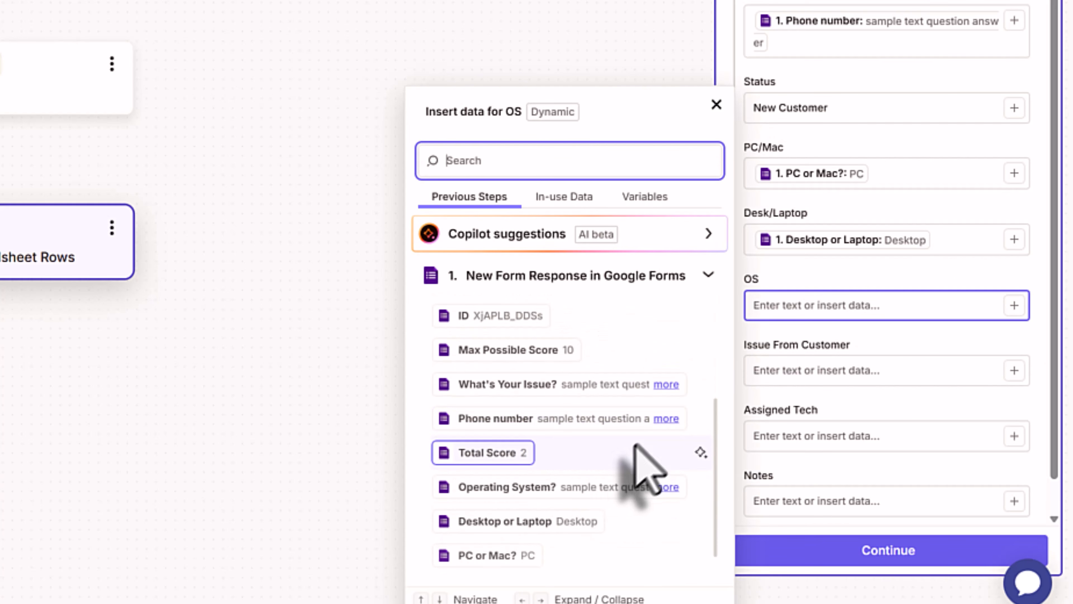
{"action": "left_click", "coordinate": [571, 487]}
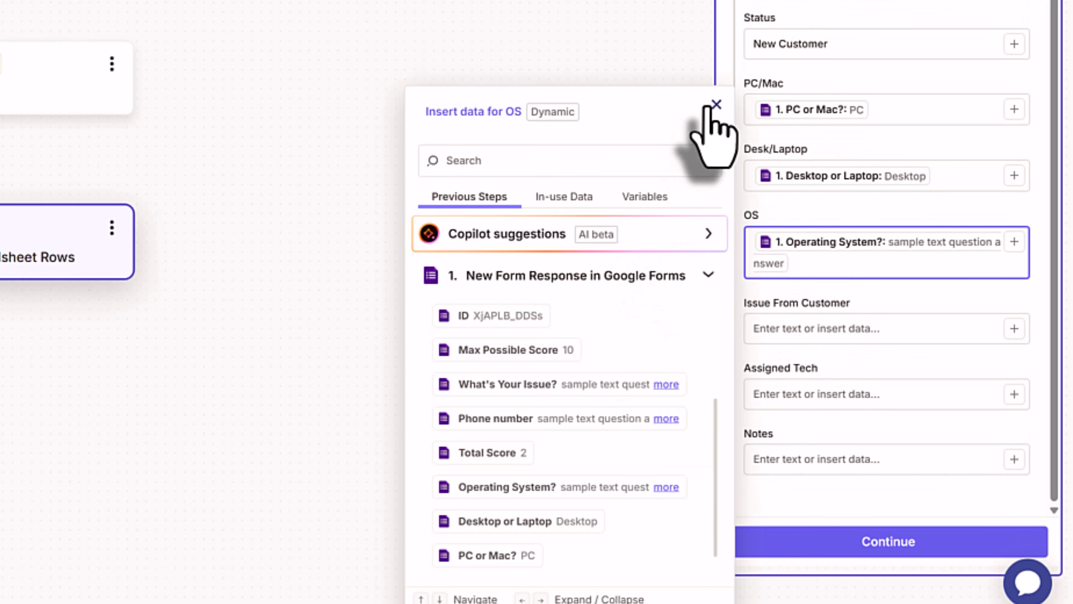
{"action": "left_click", "coordinate": [716, 105]}
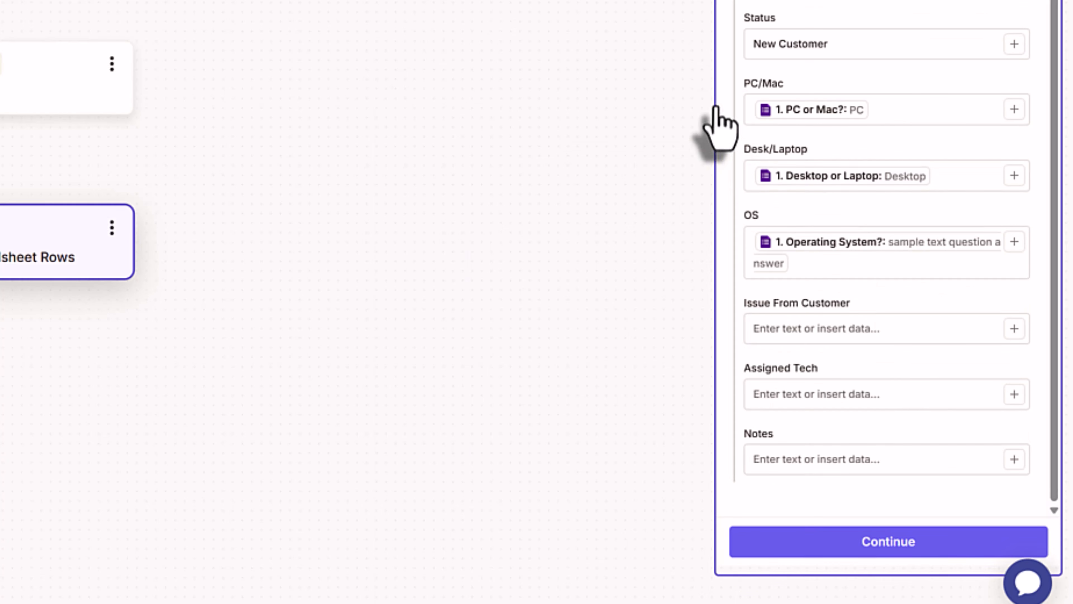
{"action": "left_click", "coordinate": [1015, 329]}
{"action": "scroll", "coordinate": [597, 414], "scroll_direction": "down", "scroll_amount": 5}
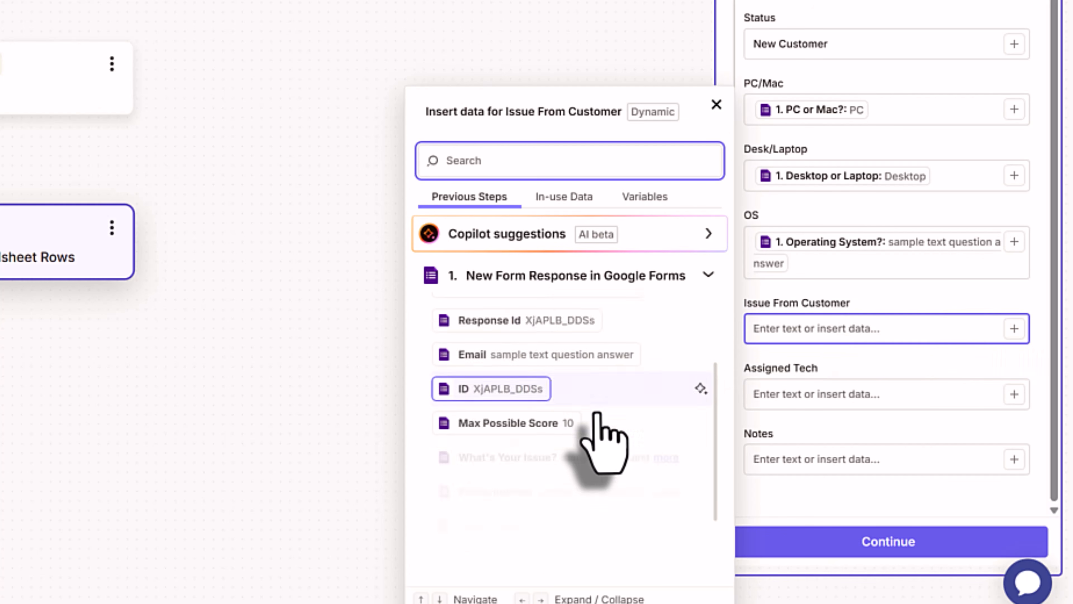
{"action": "scroll", "coordinate": [597, 414], "scroll_direction": "down", "scroll_amount": 1}
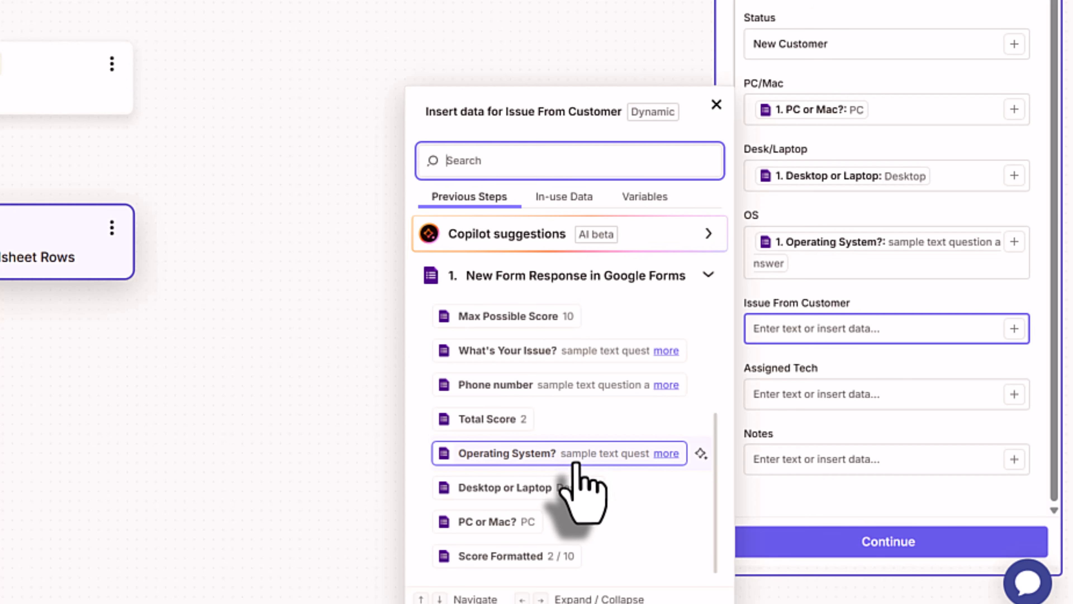
{"action": "left_click", "coordinate": [546, 350]}
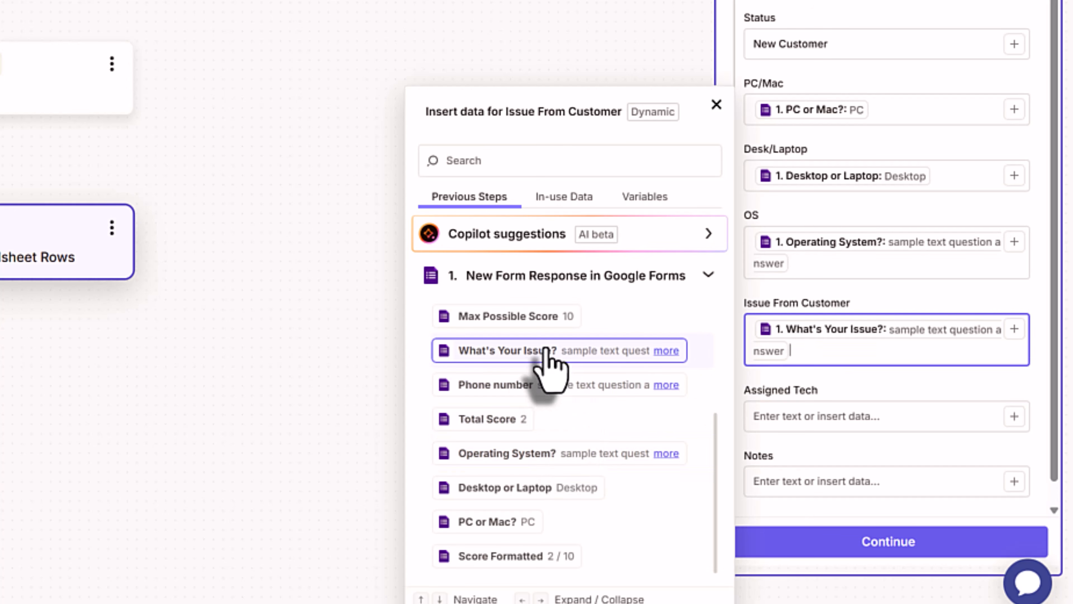
{"action": "left_click", "coordinate": [714, 106]}
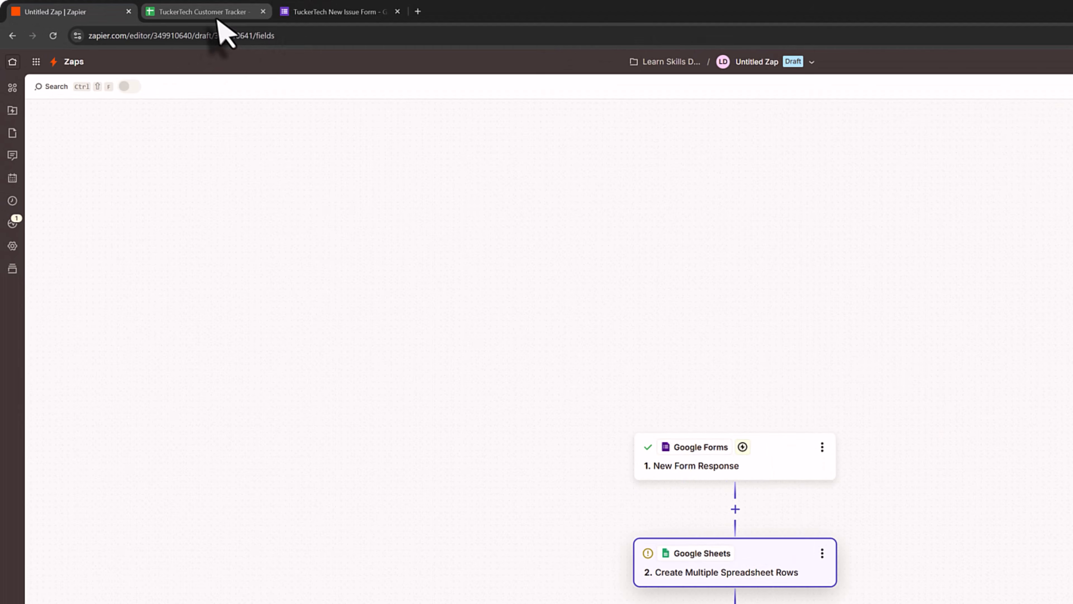
{"action": "left_click", "coordinate": [301, 12]}
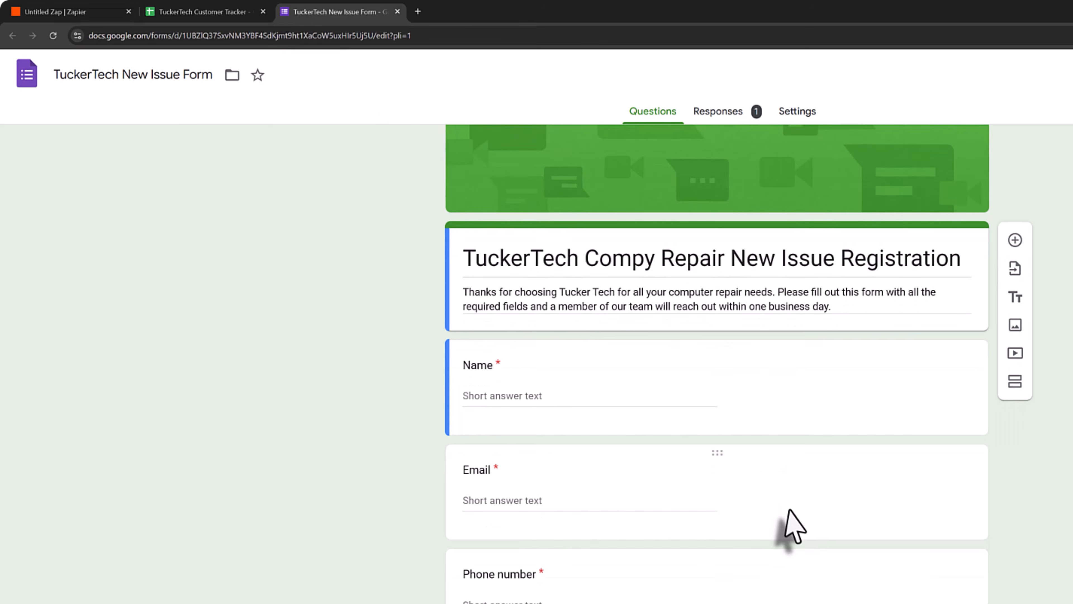
{"action": "scroll", "coordinate": [794, 526], "scroll_direction": "down", "scroll_amount": 10}
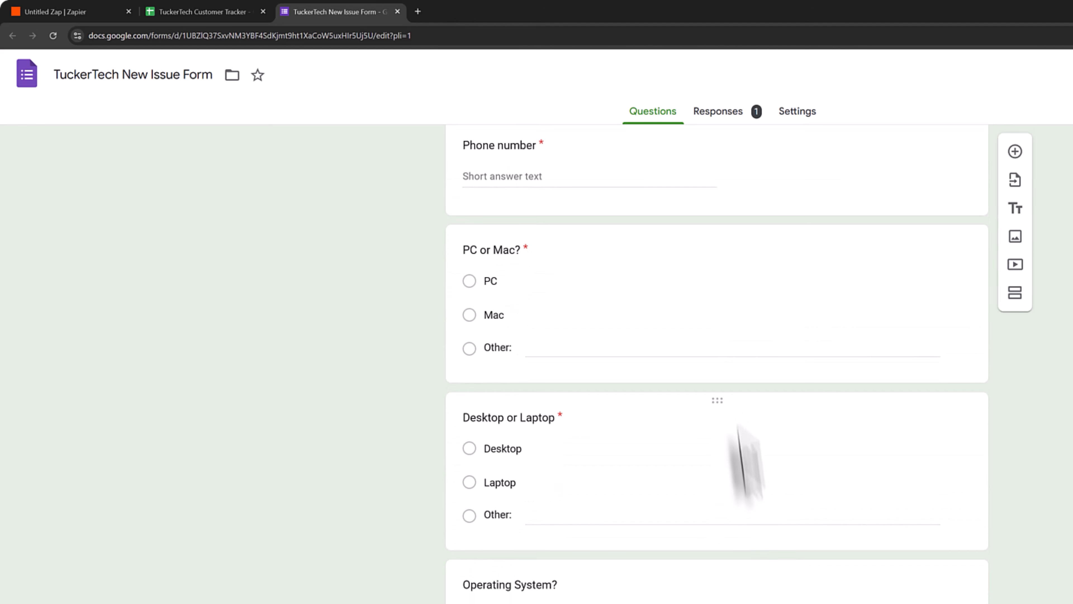
{"action": "left_click", "coordinate": [213, 12]}
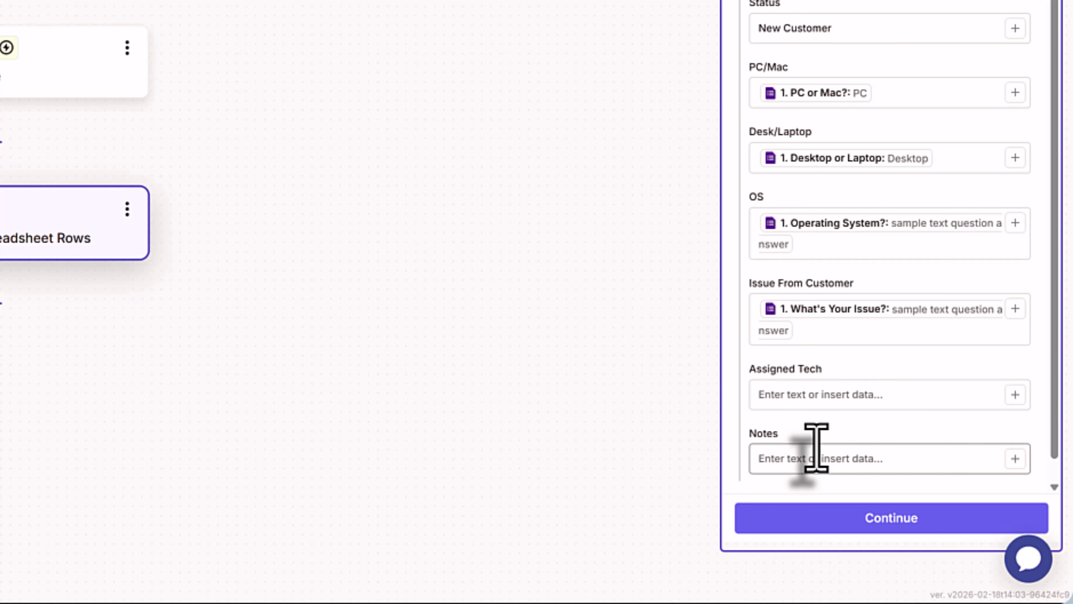
- Finish the Sheets step and test it, sending a sample row to the tracker as Row 8
{"action": "left_click", "coordinate": [877, 519]}
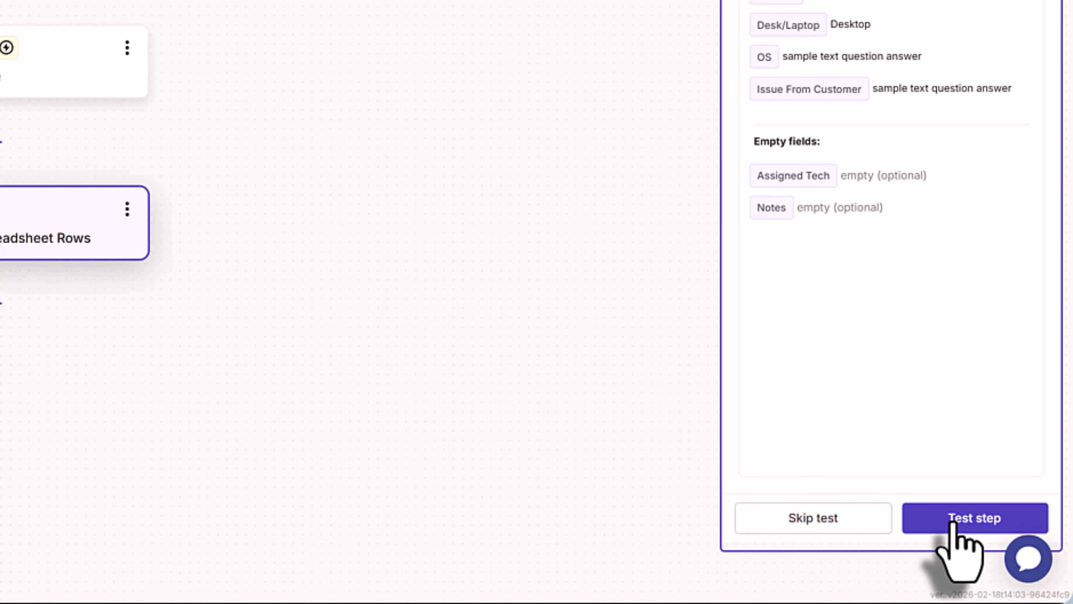
{"action": "left_click", "coordinate": [954, 523]}
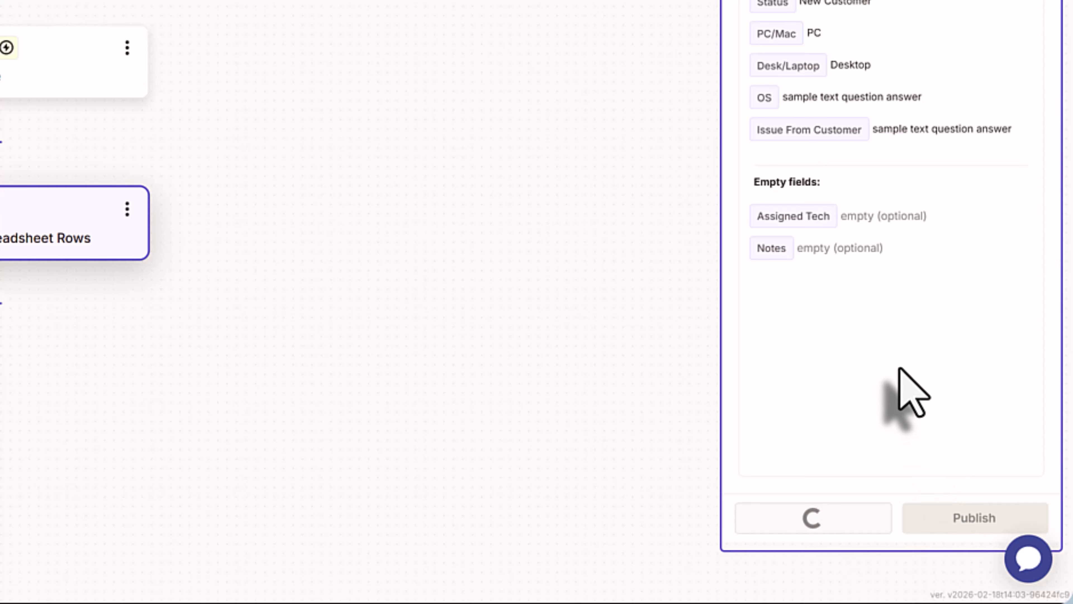
- Delete the sample test row from the TuckerTech Customer Tracker sheet and go back to Zapier
{"action": "left_click", "coordinate": [137, 11]}
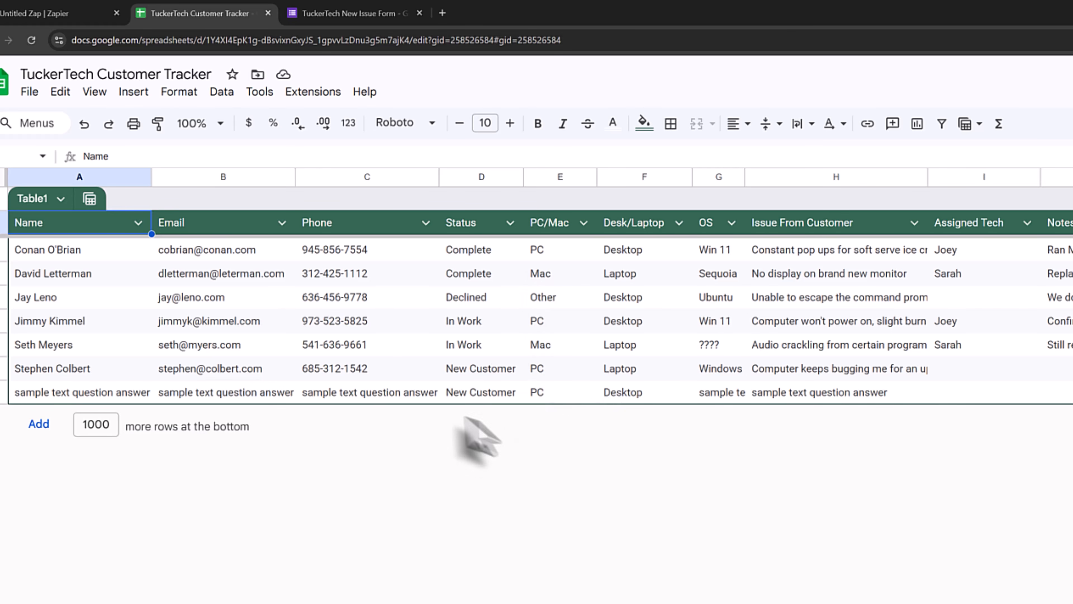
{"action": "left_click", "coordinate": [3, 392]}
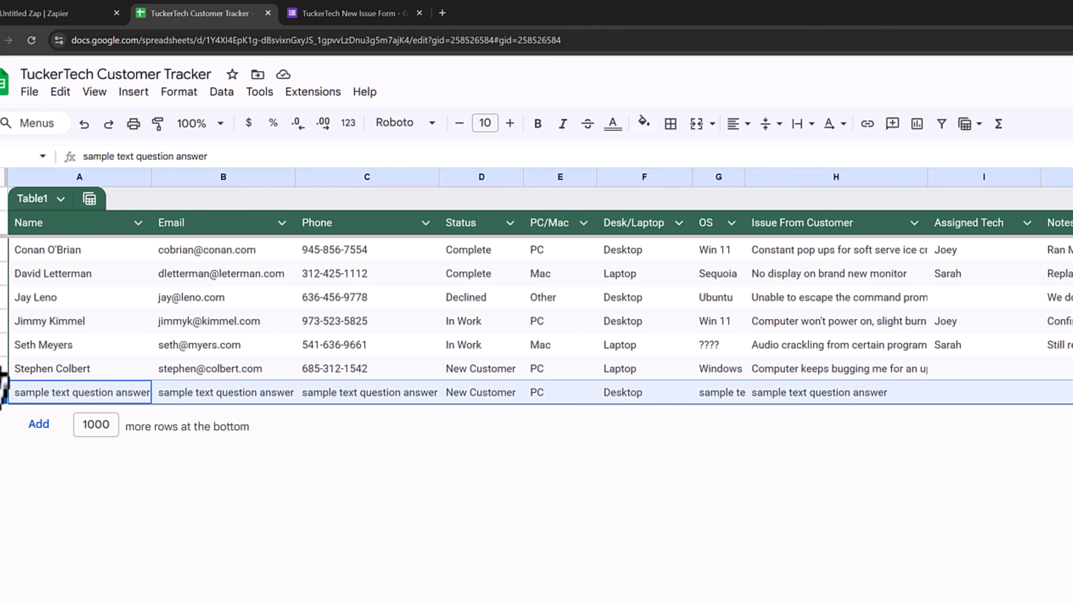
{"action": "right_click", "coordinate": [3, 392]}
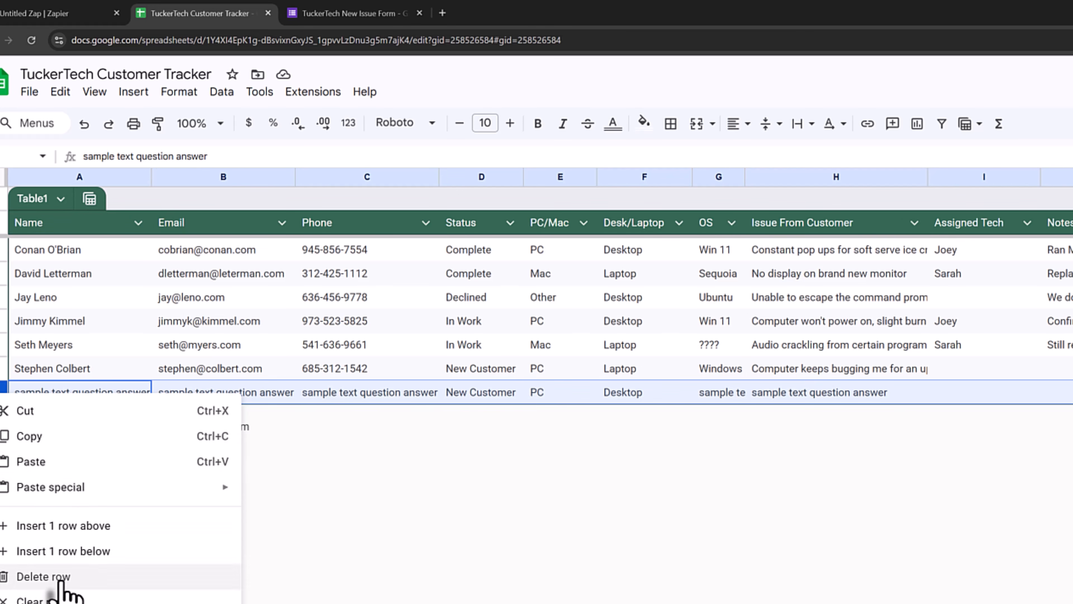
{"action": "left_click", "coordinate": [50, 576]}
{"action": "left_click", "coordinate": [38, 13]}
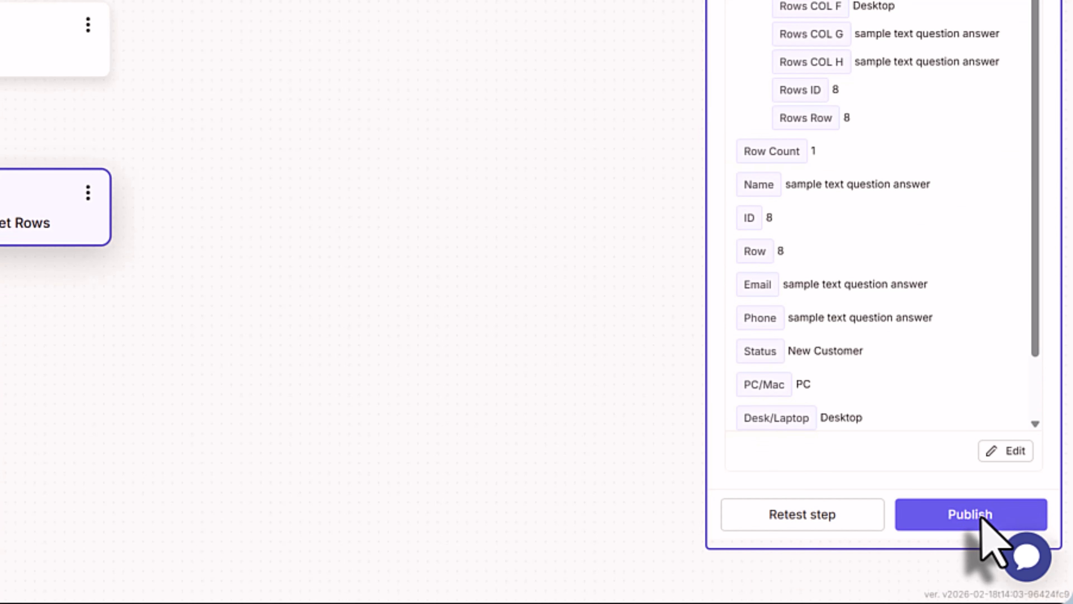
- Publish the Zap, then go to the Zapier home page from the success dialog
{"action": "left_click", "coordinate": [976, 517]}
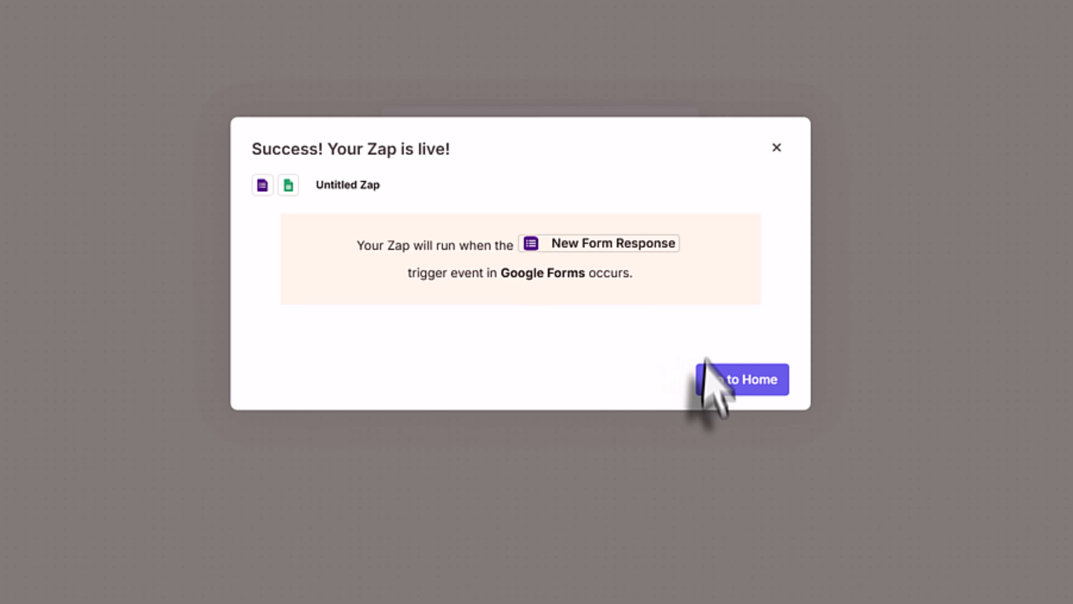
{"action": "left_click", "coordinate": [708, 381]}
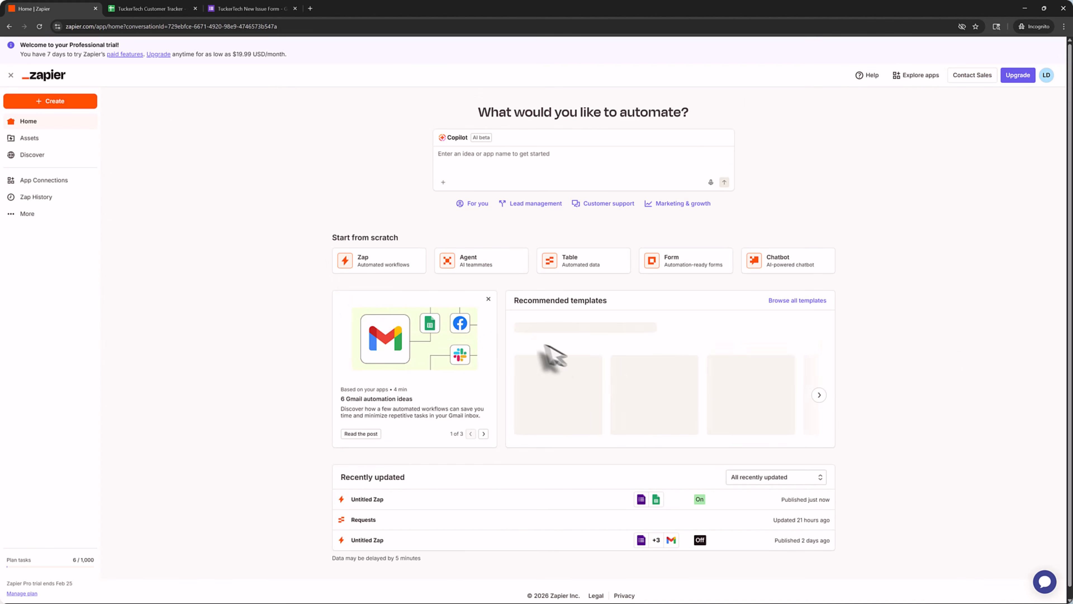
- Rename the newest Zap in the Zaps list to 'New Customer Zap'
{"action": "left_click", "coordinate": [30, 140]}
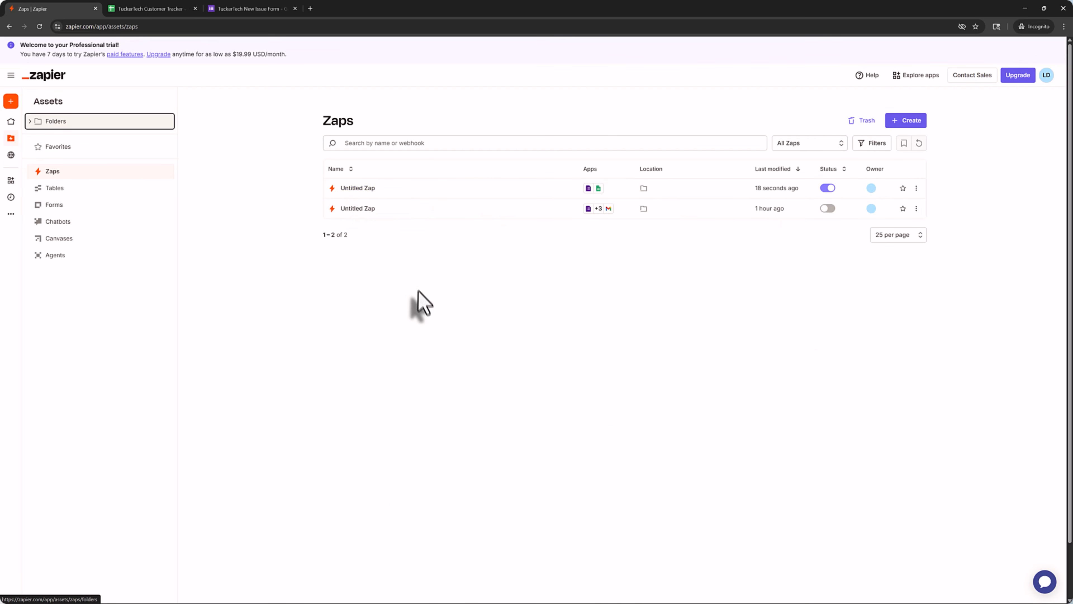
{"action": "left_click", "coordinate": [916, 188]}
{"action": "left_click", "coordinate": [904, 204]}
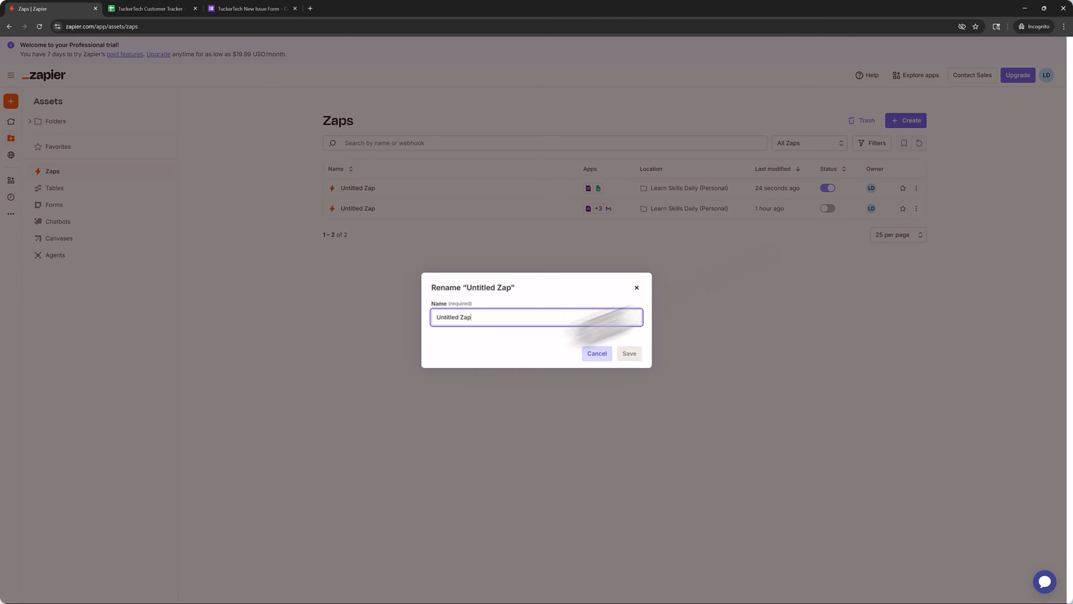
{"action": "key", "text": "BackSpace"}
{"action": "key", "text": "BackSpace"}
{"action": "key", "text": "BackSpace"}
{"action": "key", "text": "BackSpace"}
{"action": "key", "text": "BackSpace"}
{"action": "key", "text": "BackSpace"}
{"action": "key", "text": "BackSpace"}
{"action": "key", "text": "BackSpace"}
{"action": "key", "text": "BackSpace"}
{"action": "key", "text": "BackSpace"}
{"action": "key", "text": "BackSpace"}
{"action": "key", "text": "BackSpace"}
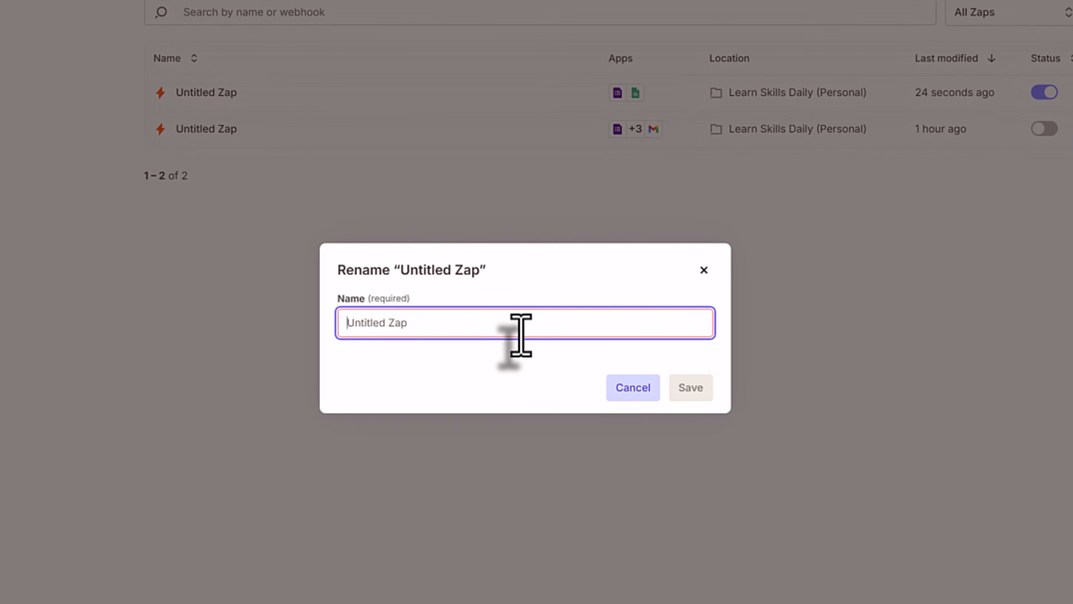
{"action": "type", "text": "New Customer Zap"}
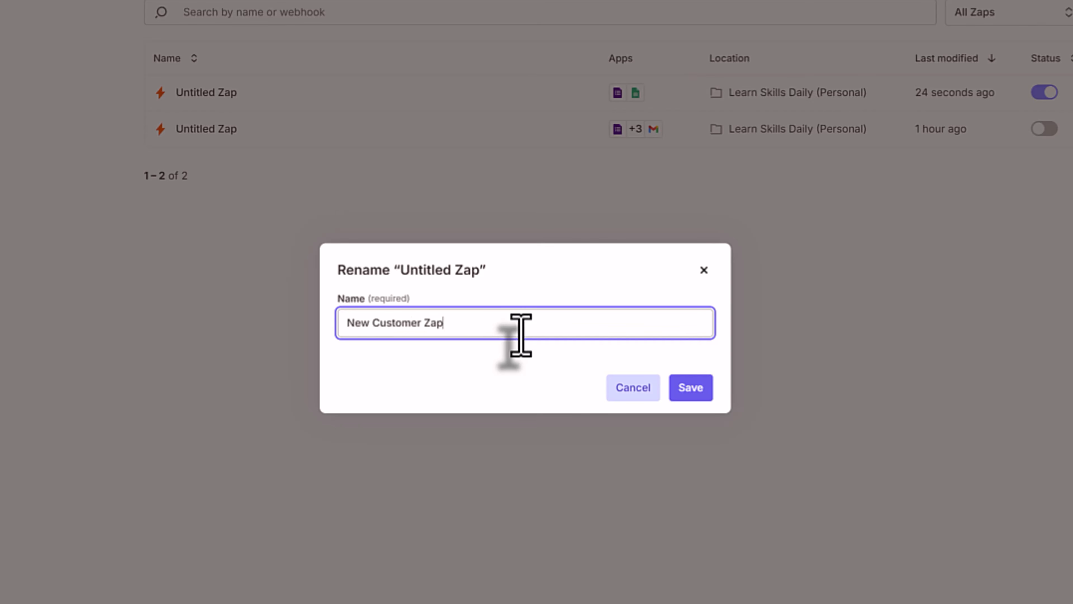
{"action": "left_click", "coordinate": [682, 394]}
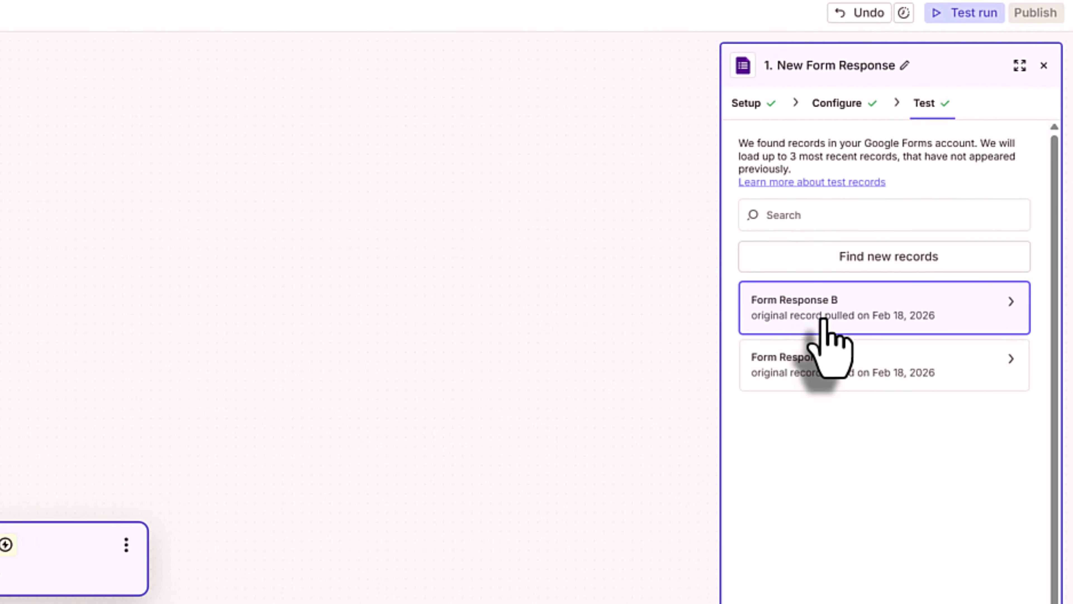
- Preview the Form Response B test record in the trigger
{"action": "mouse_move", "coordinate": [824, 322]}
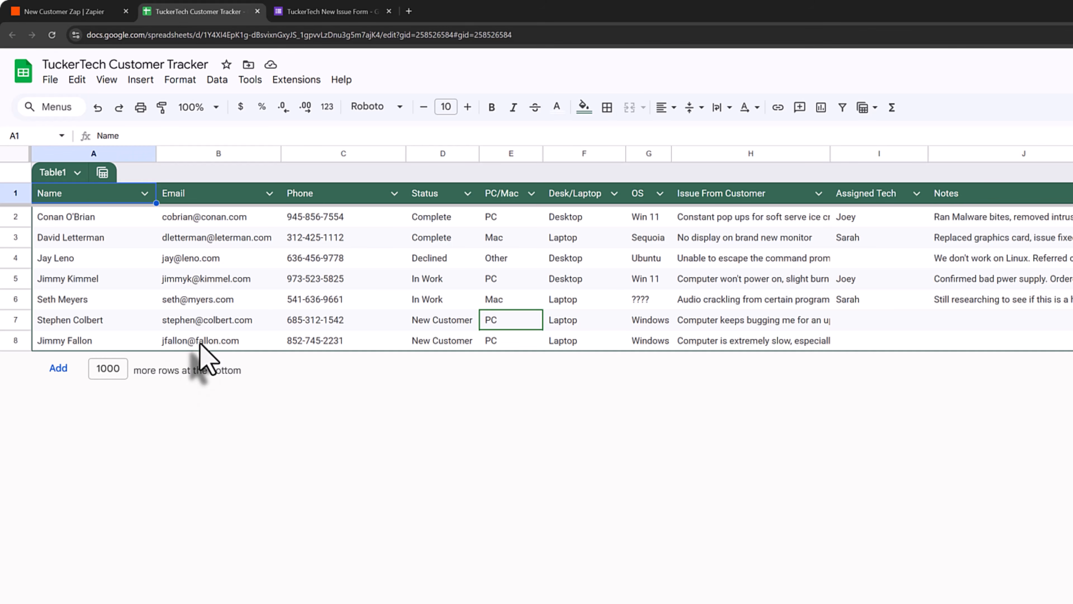
- Return to the New Customer Zap editor after checking row 8 of the tracker
{"action": "left_click", "coordinate": [96, 11]}
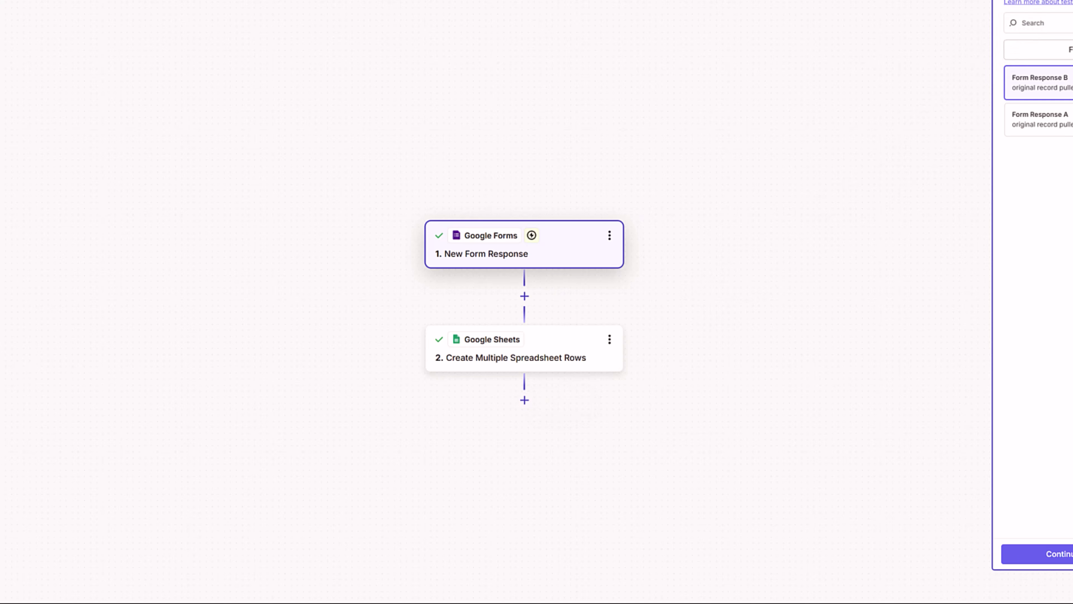
- Add a Gmail Send Email action as the third step after the Sheets step
{"action": "left_click", "coordinate": [524, 400]}
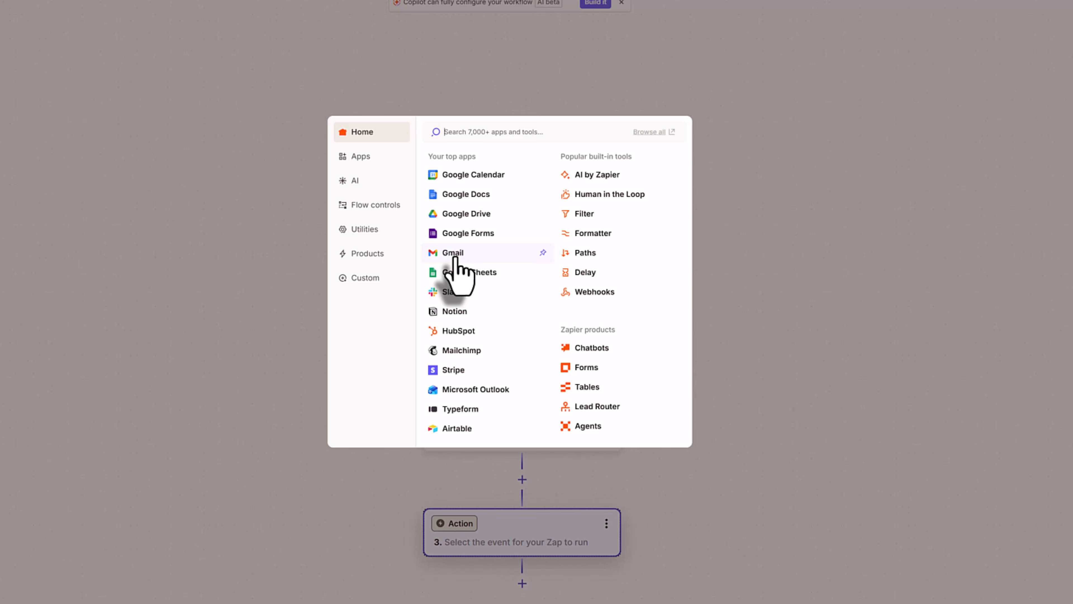
{"action": "left_click", "coordinate": [482, 254]}
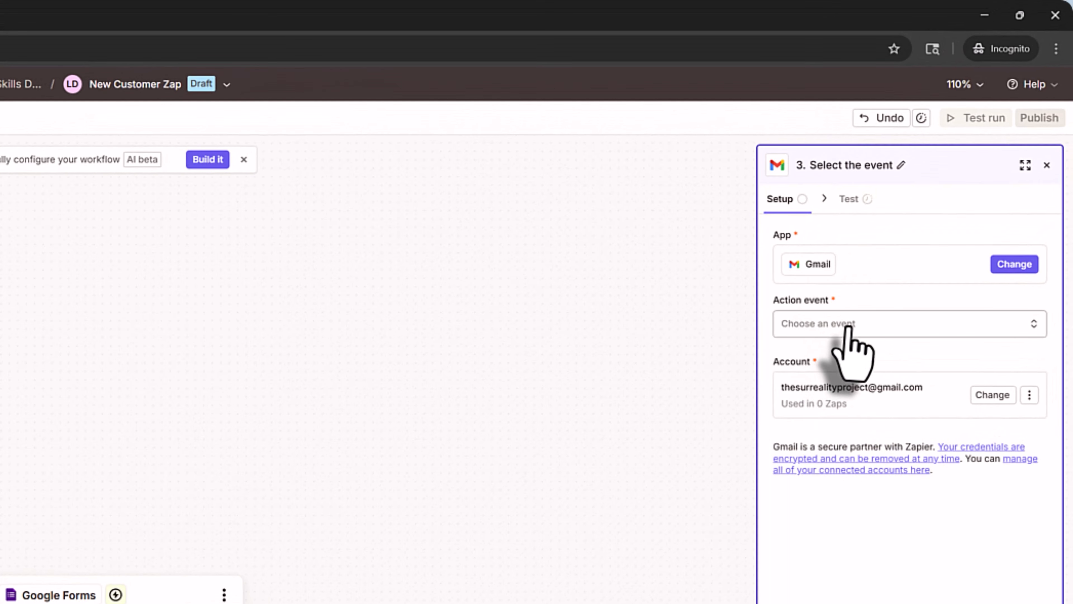
{"action": "left_click", "coordinate": [848, 324]}
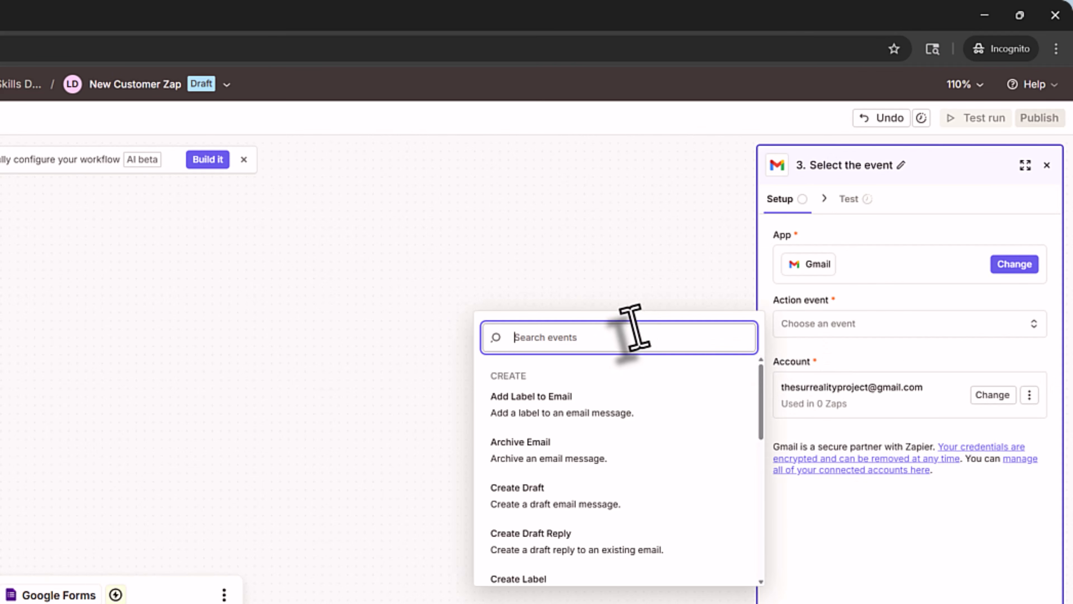
{"action": "type", "text": "send"}
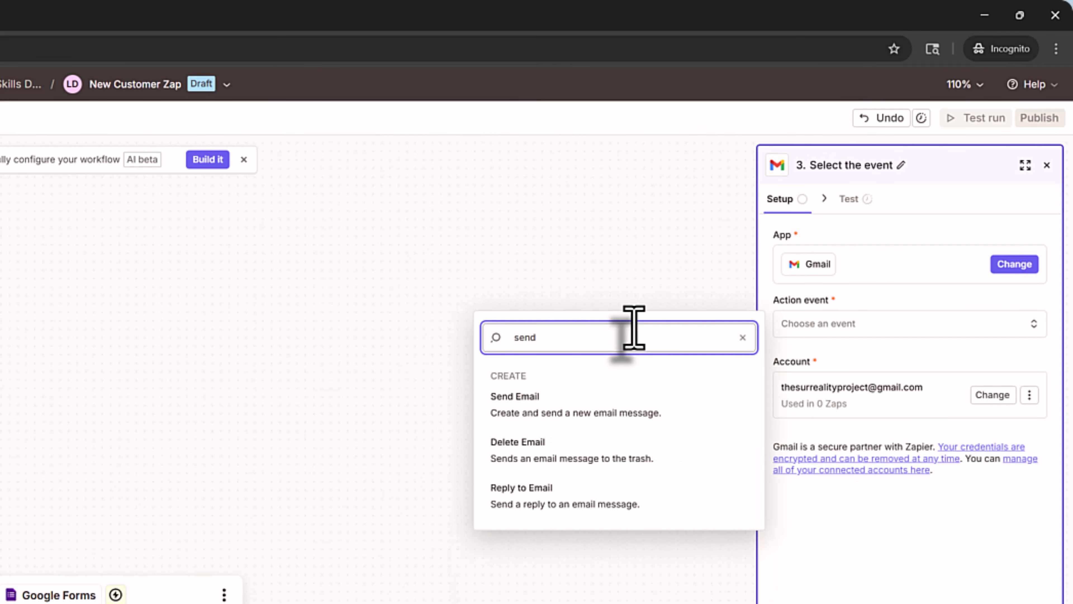
{"action": "left_click", "coordinate": [672, 407]}
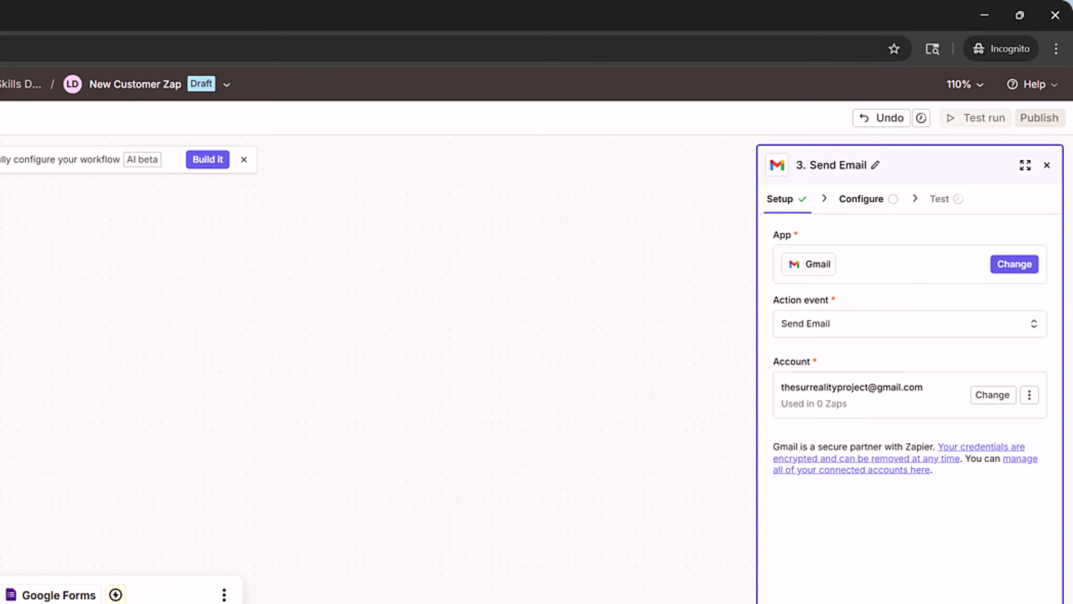
{"action": "left_click", "coordinate": [888, 602]}
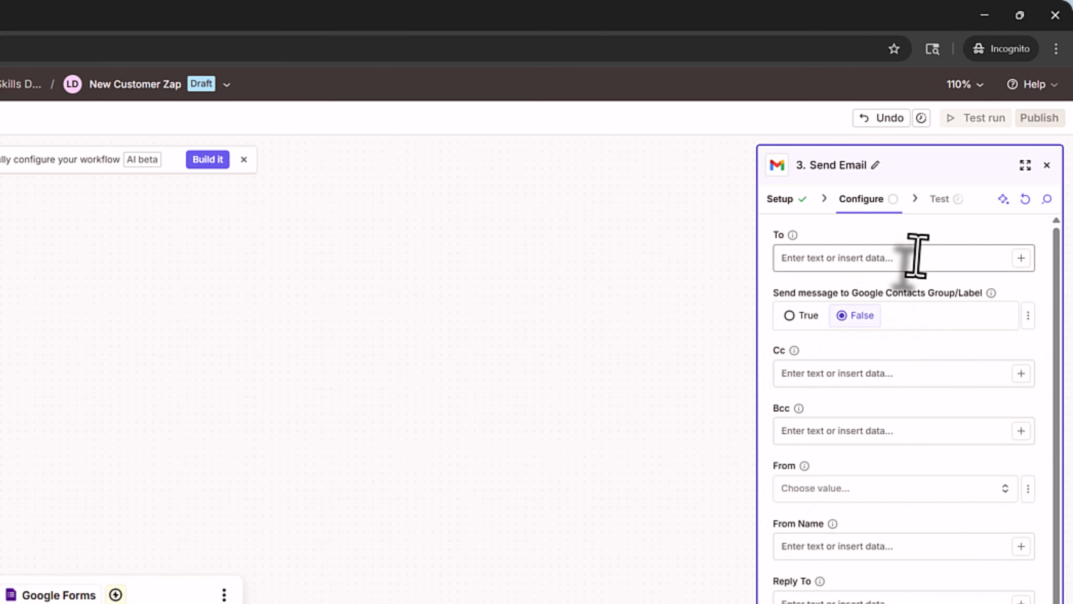
- Address the email To the form's Email answer and add a Bcc recipient address
{"action": "left_click", "coordinate": [1021, 258]}
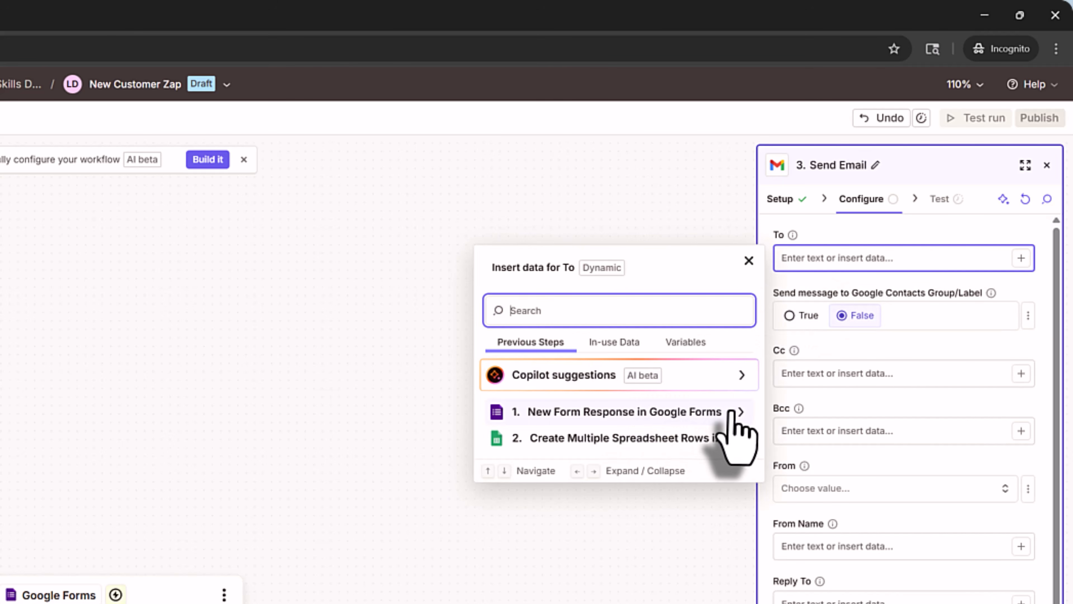
{"action": "left_click", "coordinate": [742, 413]}
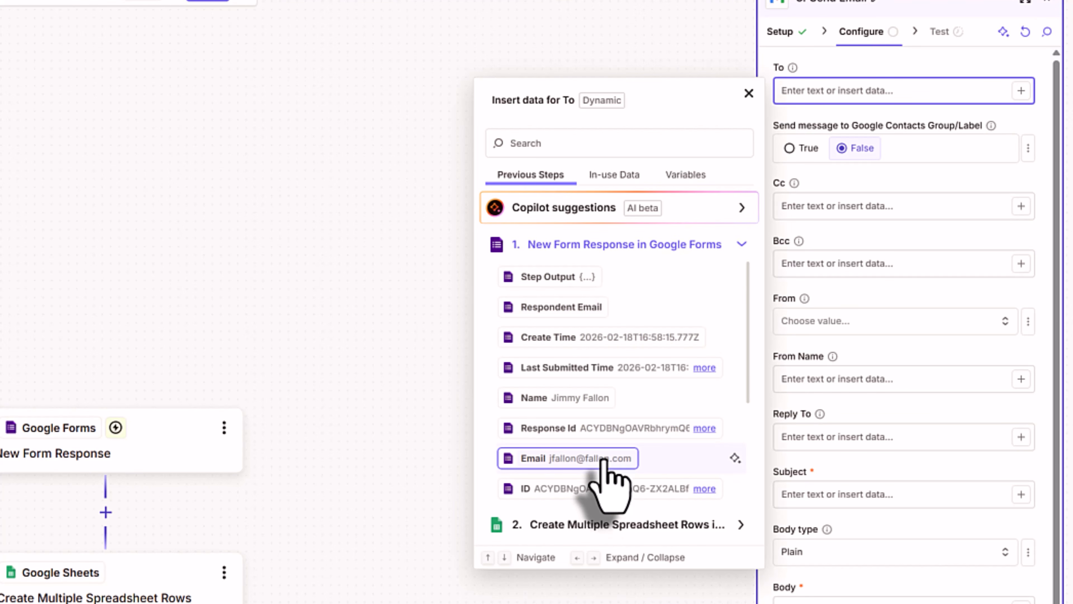
{"action": "left_click", "coordinate": [603, 459]}
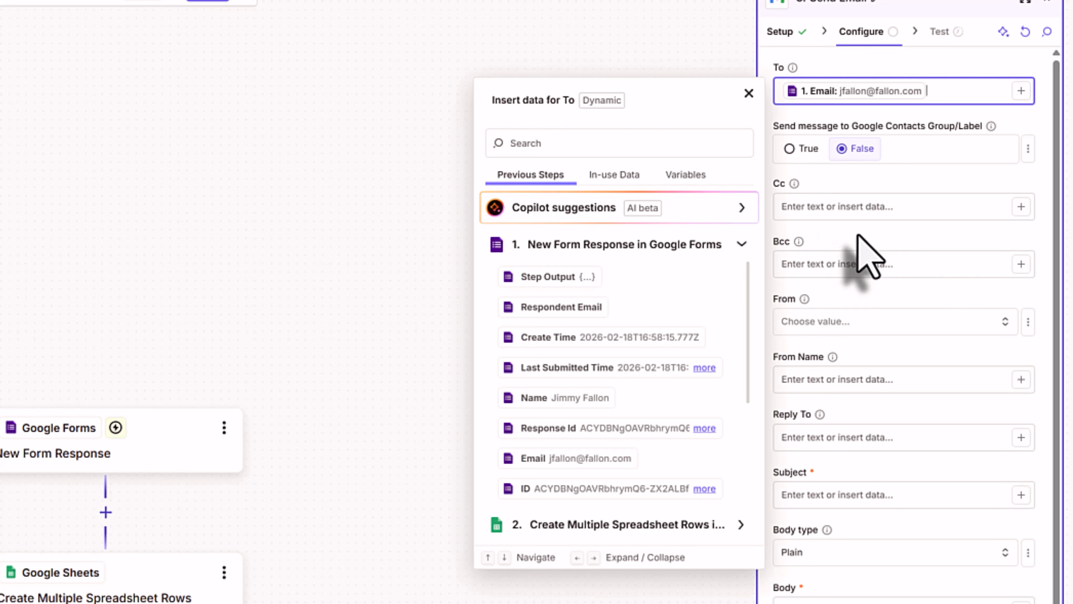
{"action": "left_click", "coordinate": [850, 264]}
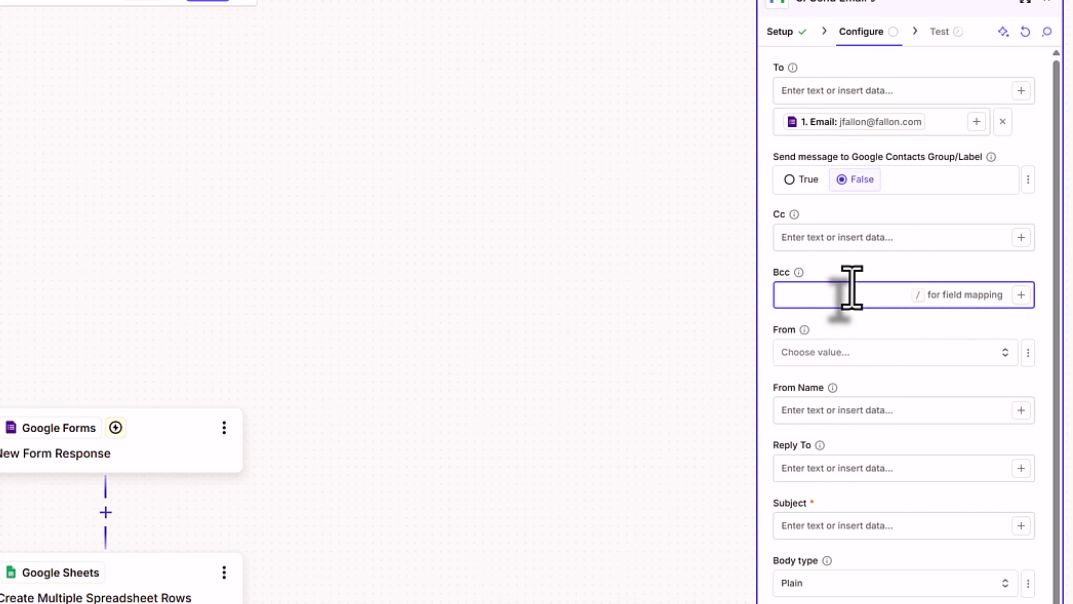
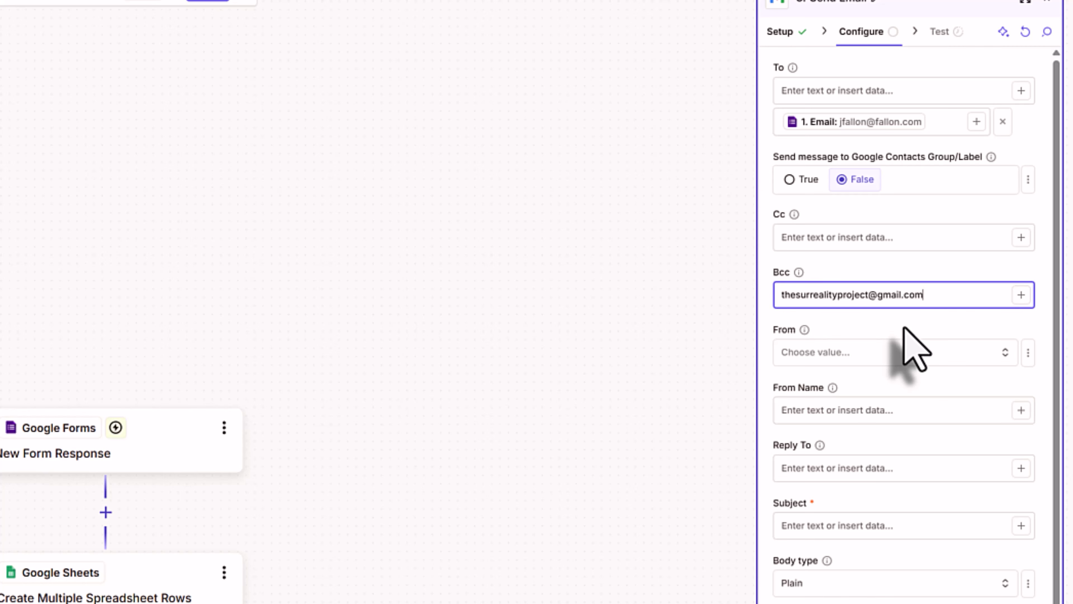
{"action": "key", "text": "Return"}
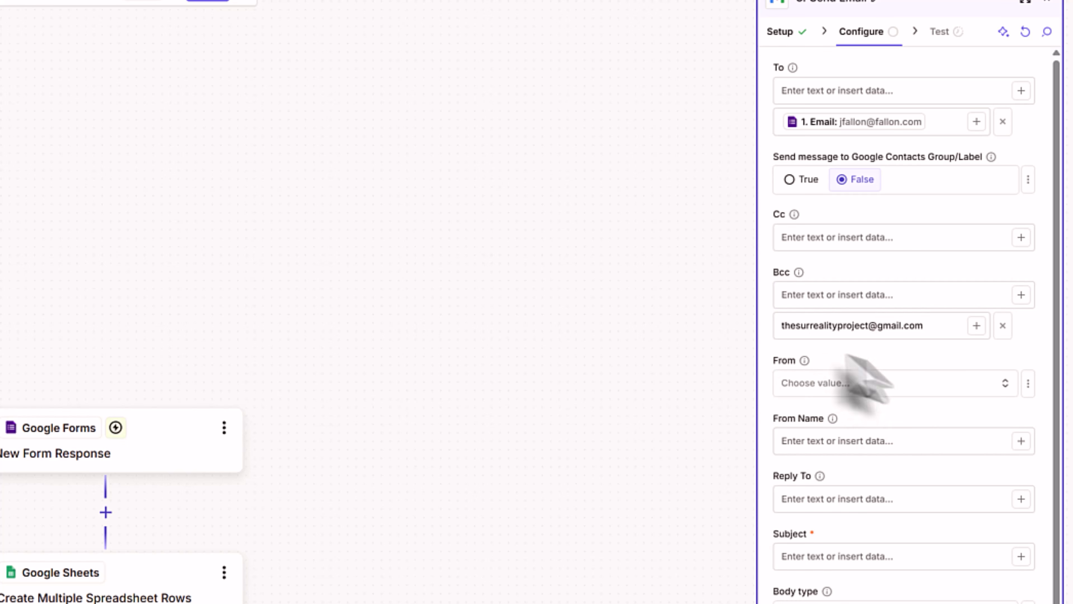
- Send from the connected Gmail account with the sender name TuckerTech
{"action": "left_click", "coordinate": [856, 384]}
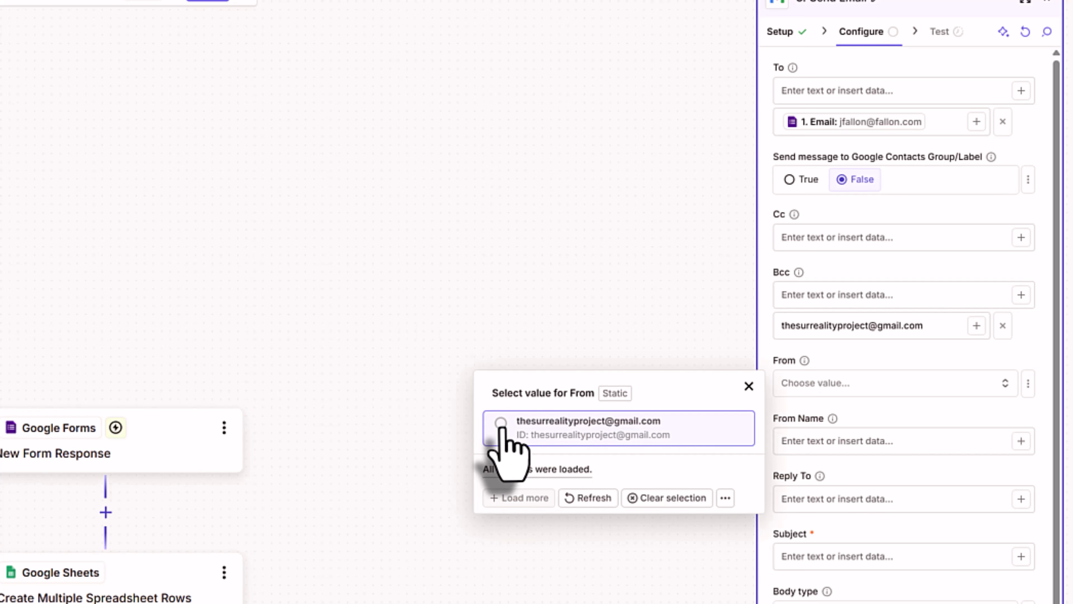
{"action": "left_click", "coordinate": [501, 423]}
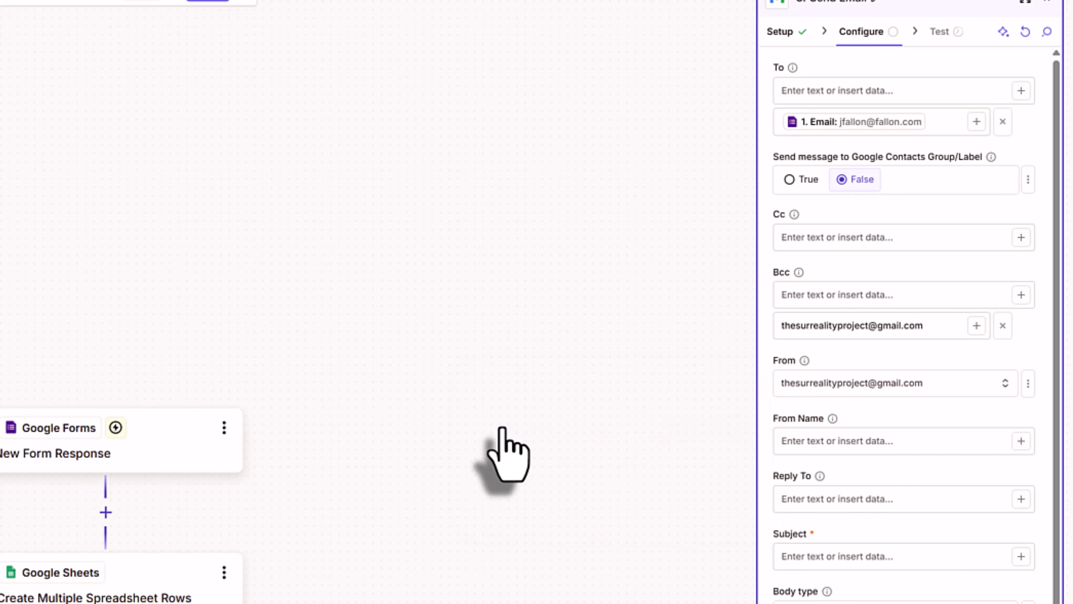
{"action": "left_click", "coordinate": [892, 444]}
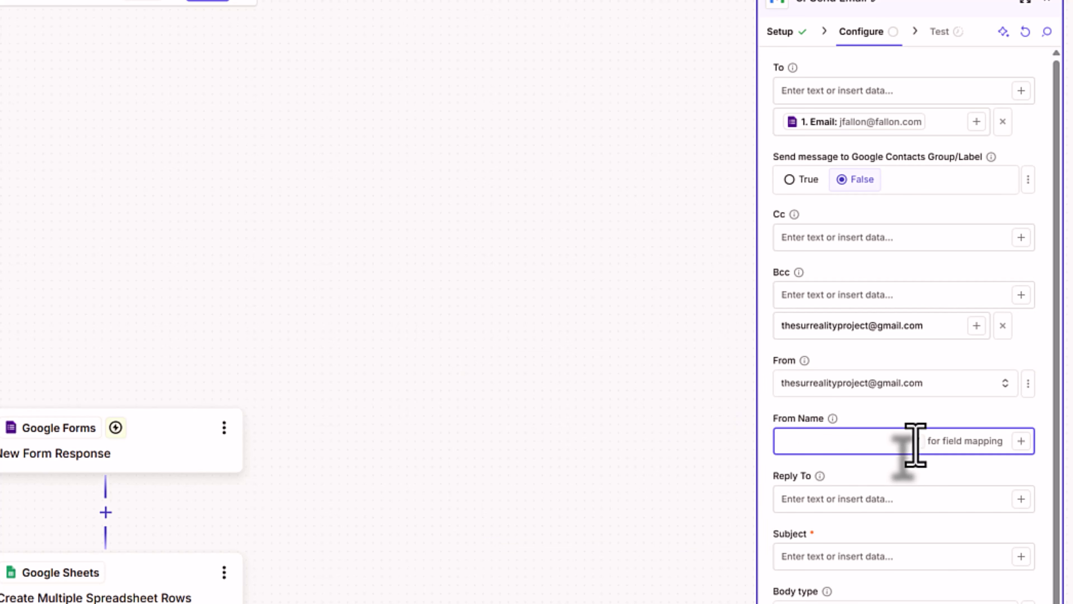
{"action": "type", "text": "TuckerTe"}
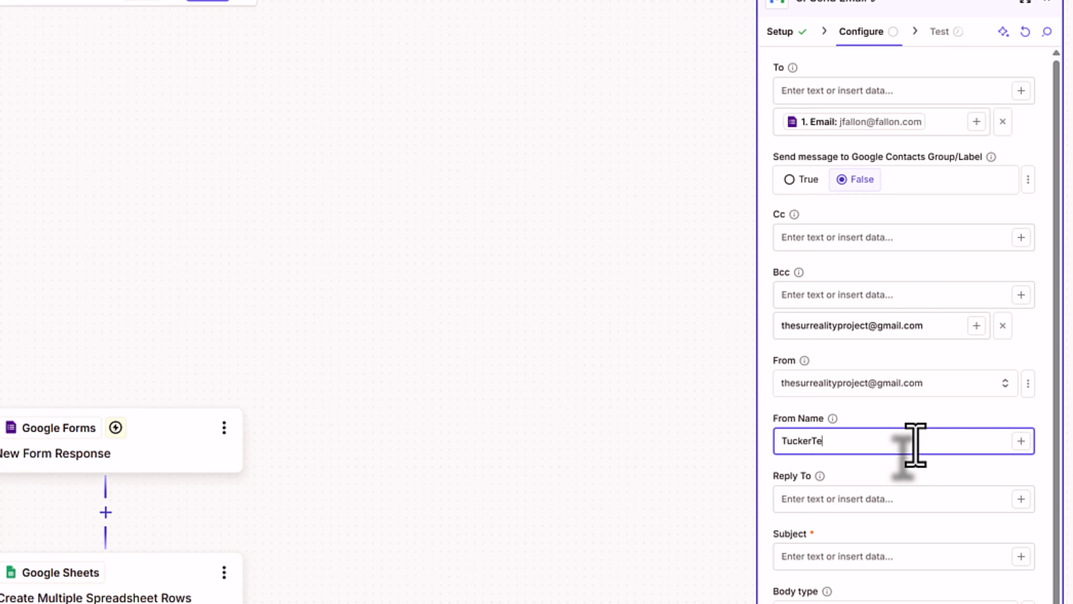
{"action": "type", "text": "ch"}
{"action": "left_click", "coordinate": [945, 464]}
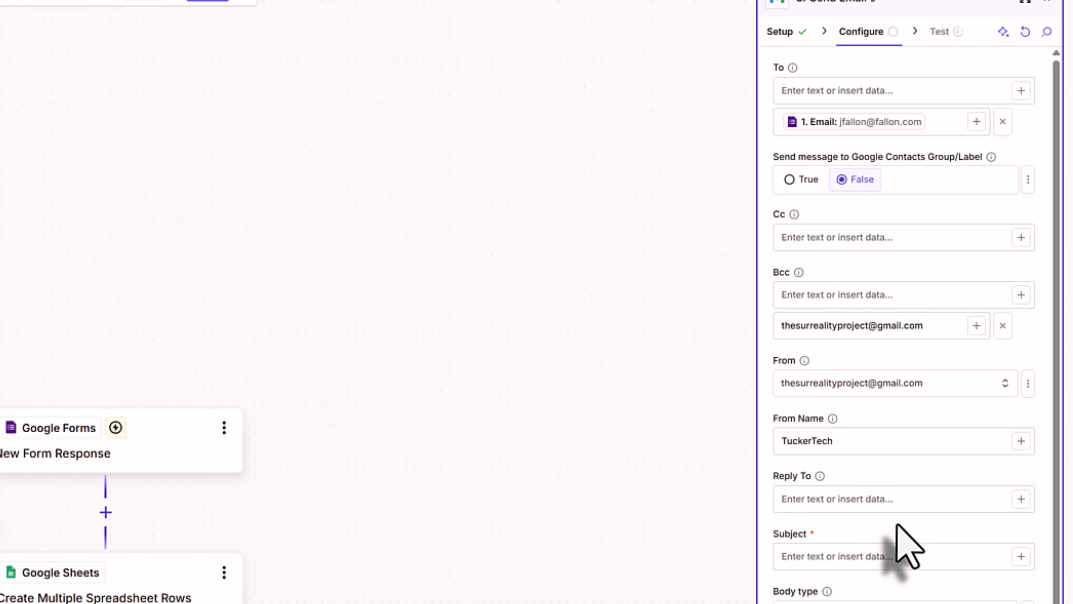
{"action": "left_click", "coordinate": [863, 558]}
- Enter the subject 'Thanks for your Submission to TuckerTech!' and leave Body type on Plain
{"action": "type", "text": "Thanks for your S"}
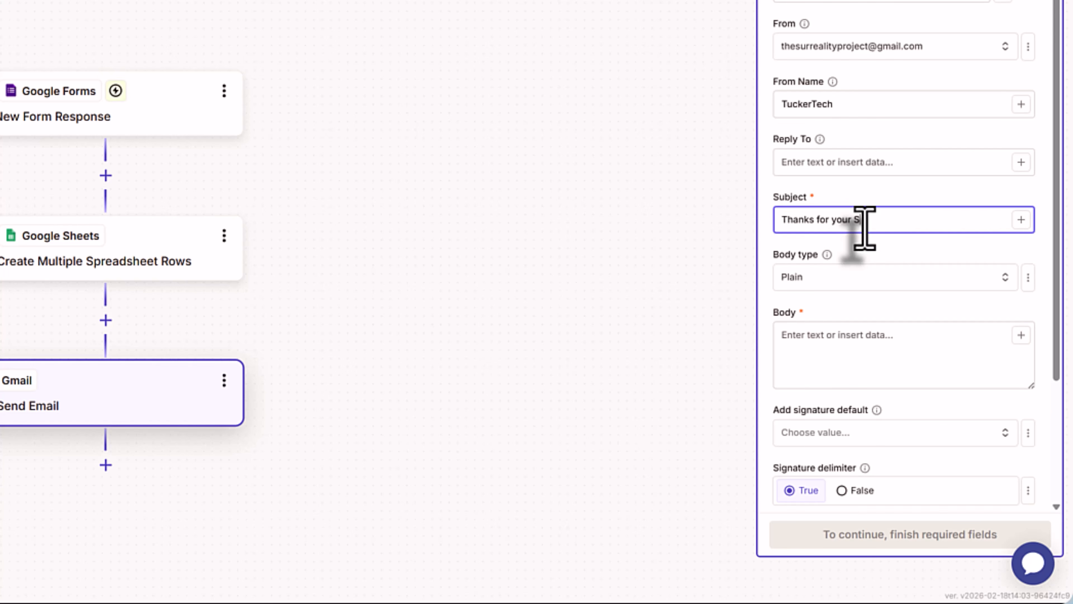
{"action": "type", "text": "ubmission to TuckerTech!"}
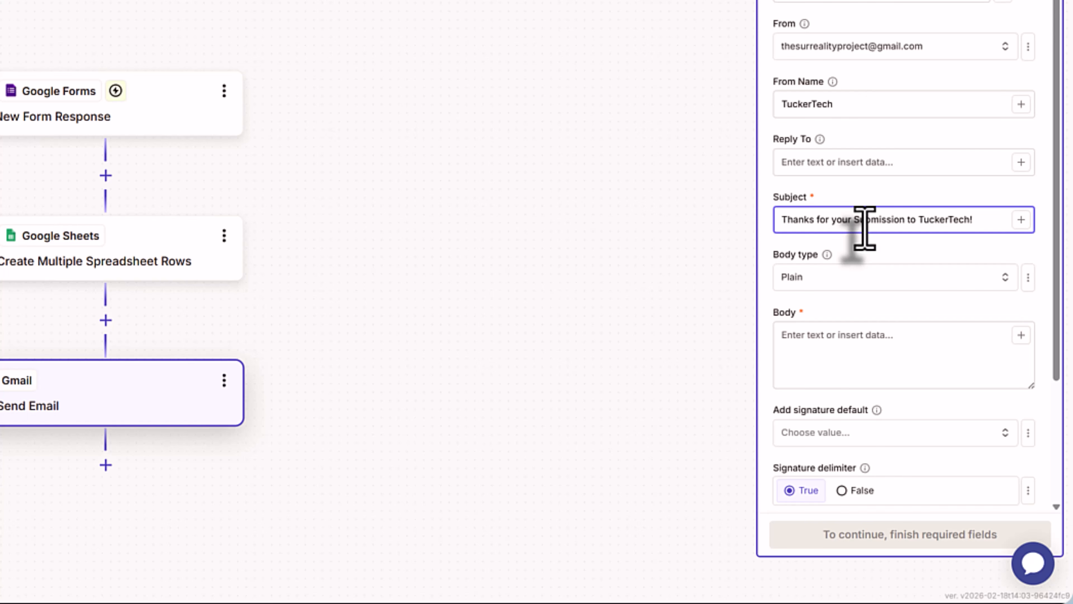
{"action": "left_click", "coordinate": [834, 280]}
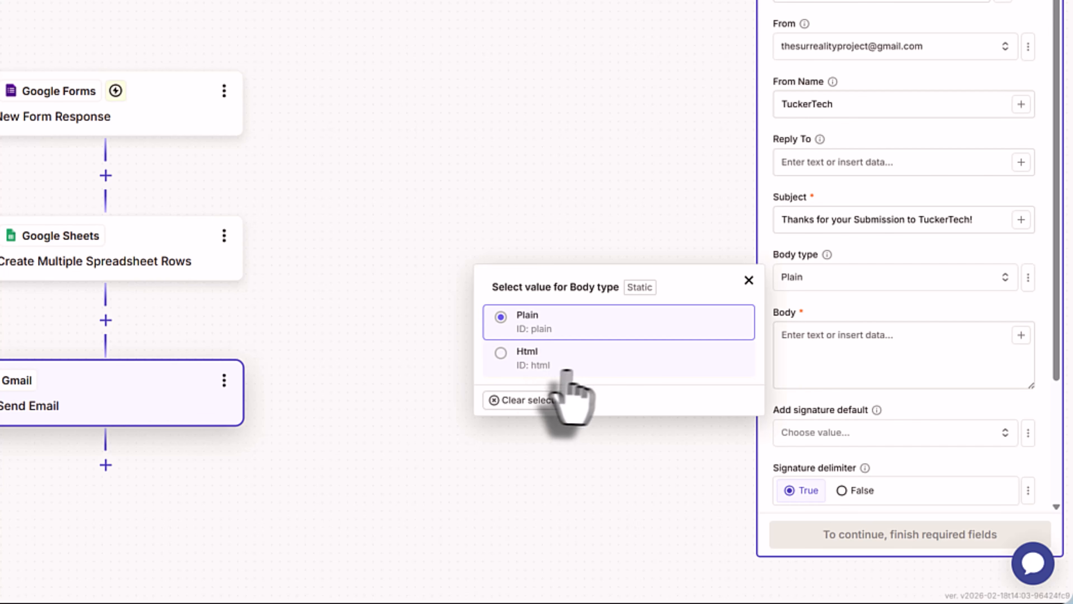
{"action": "left_click", "coordinate": [889, 338]}
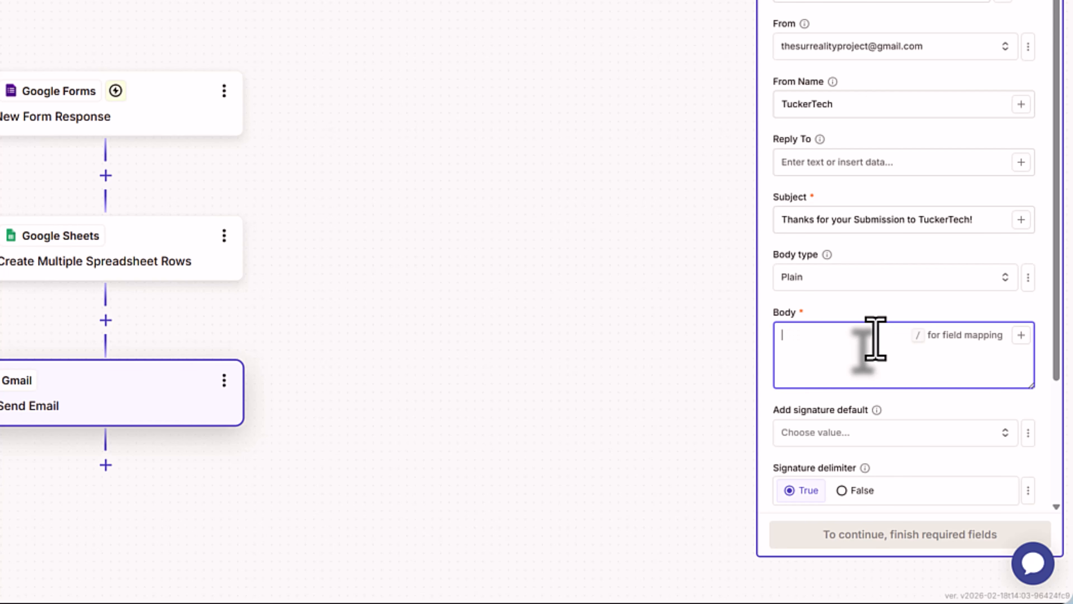
- Start the email body with 'Good day' plus the Name field and 'Thanks for reaching out to TuckerTech regarding your'
{"action": "type", "text": "Good"}
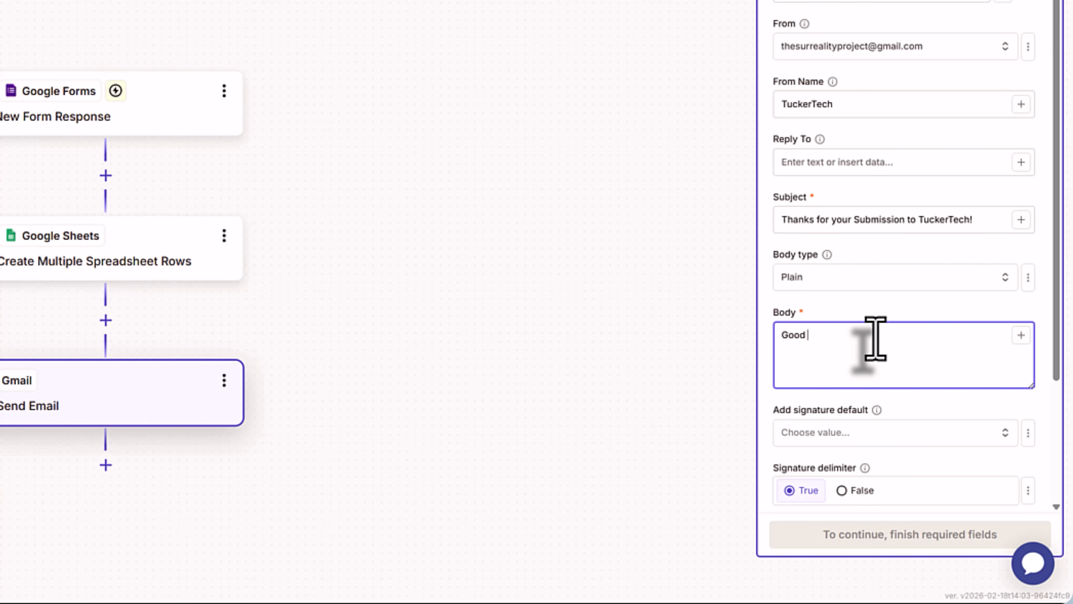
{"action": "type", "text": " day /"}
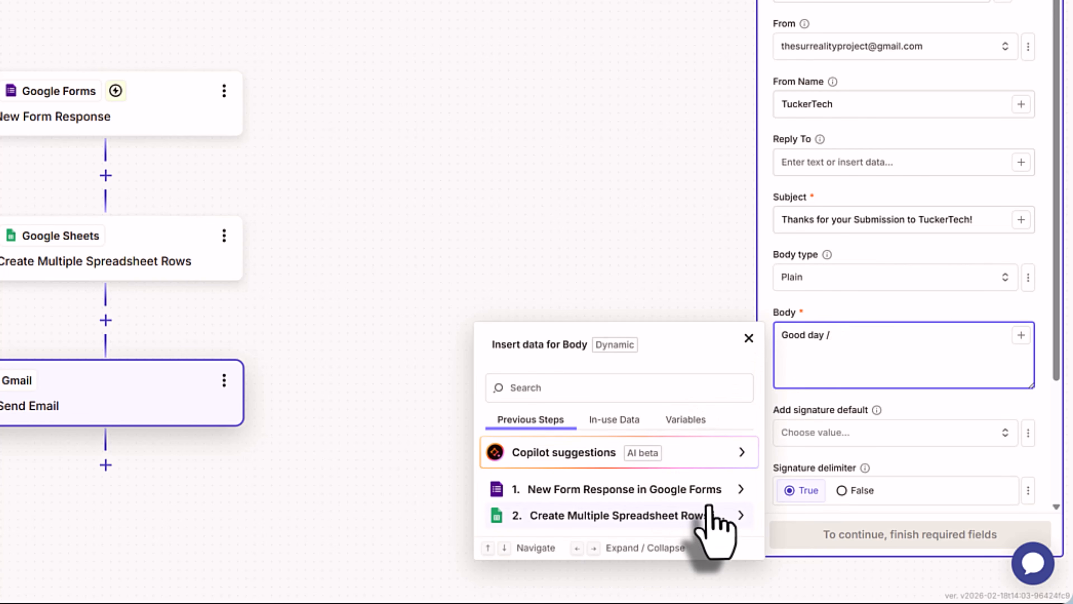
{"action": "left_click", "coordinate": [742, 490]}
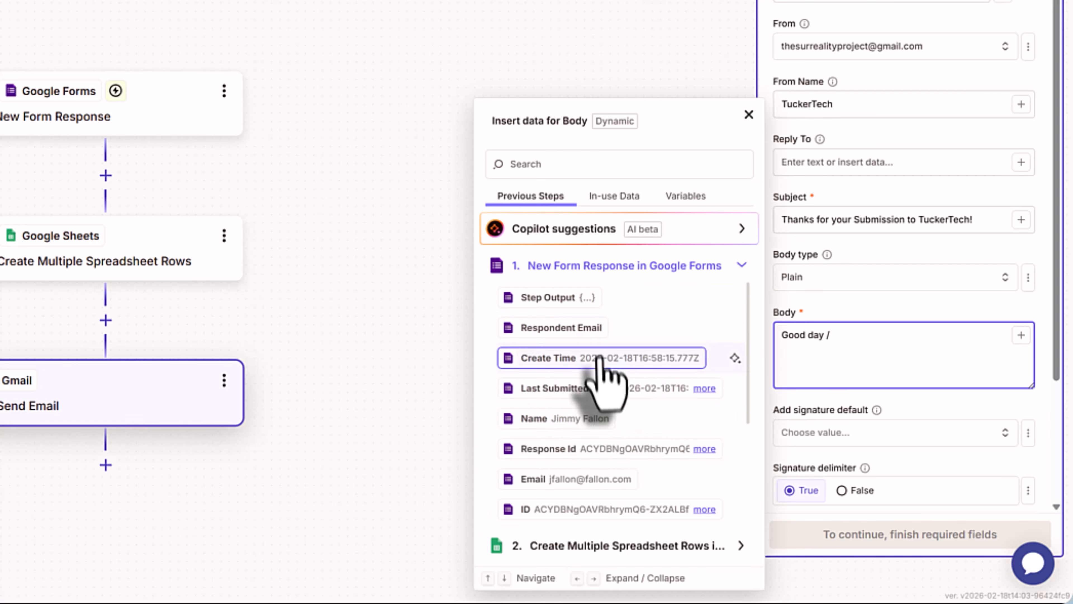
{"action": "left_click", "coordinate": [542, 419]}
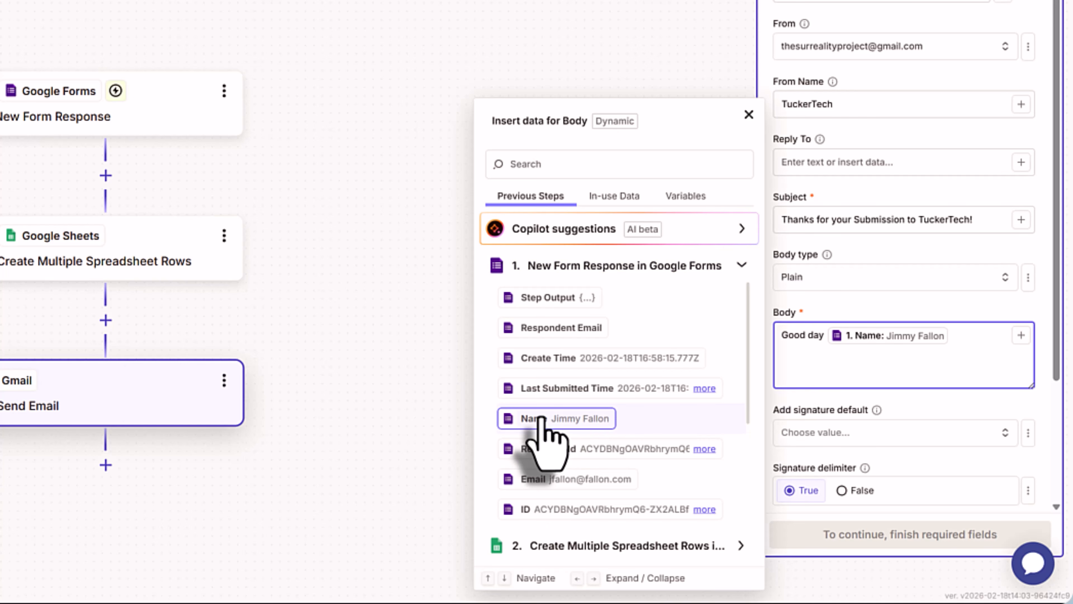
{"action": "type", "text": "Thanks for reaching out to"}
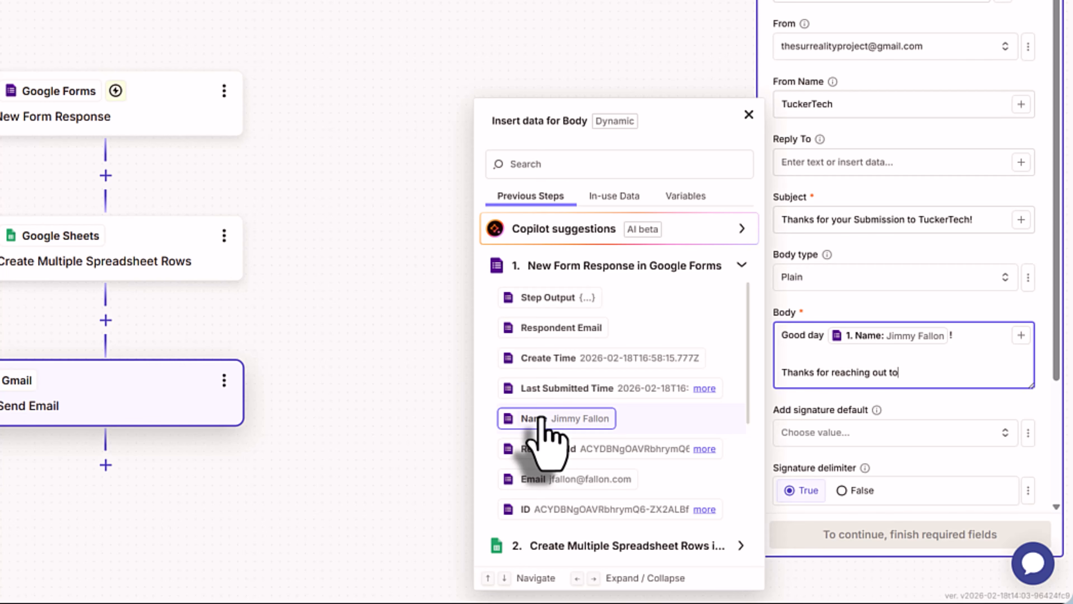
{"action": "type", "text": " TuckerTech regarding your"}
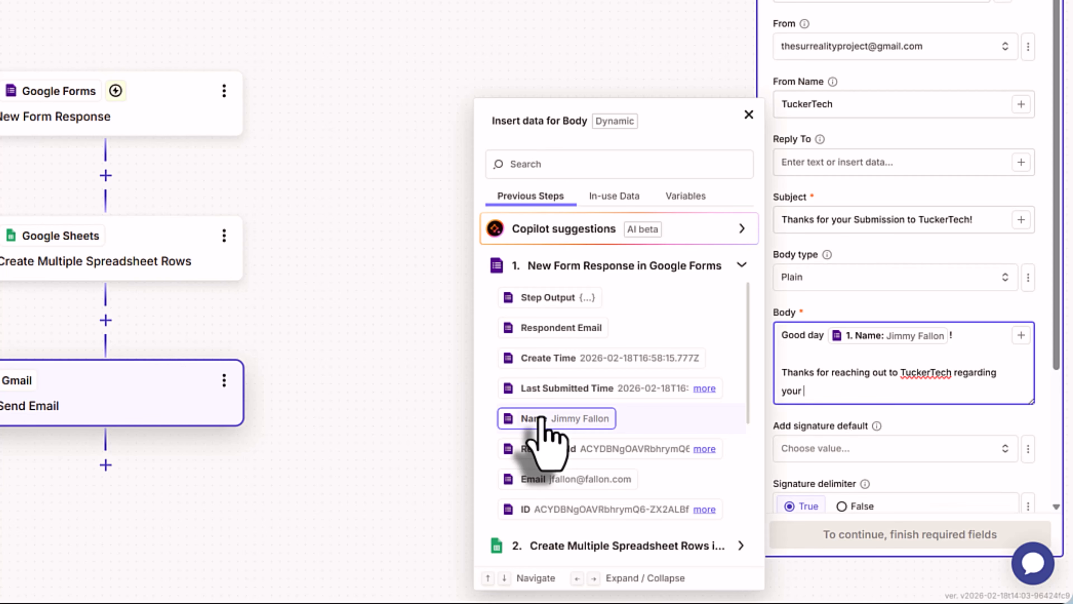
- Insert the PC or Mac? answer, promise next-business-day follow-up, and begin a 'Thanks for choosing' sign-off
{"action": "scroll", "coordinate": [581, 474], "scroll_direction": "down", "scroll_amount": 4}
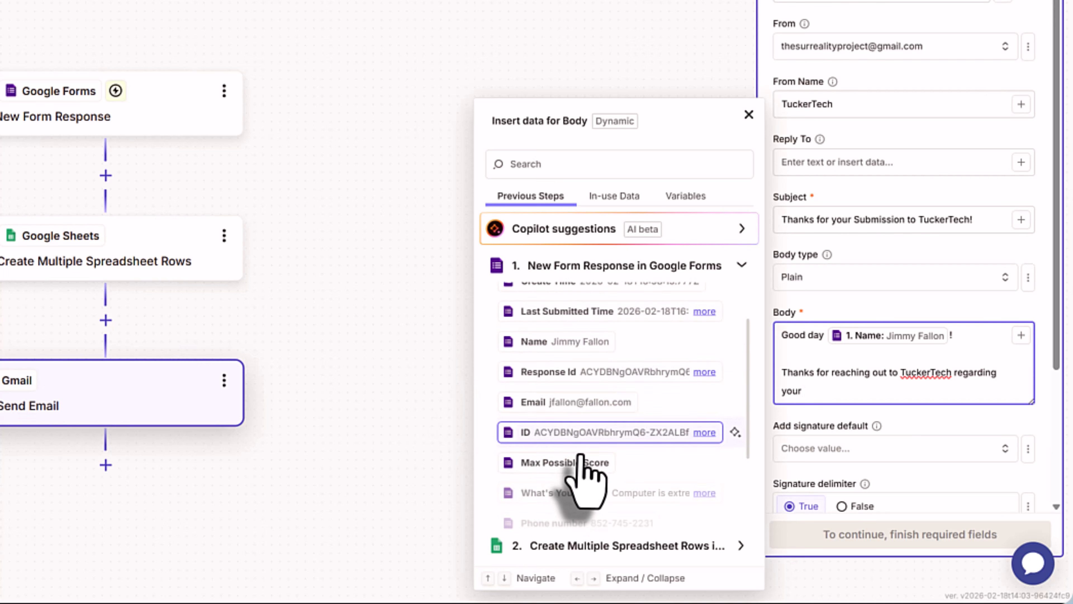
{"action": "scroll", "coordinate": [576, 460], "scroll_direction": "down", "scroll_amount": 2}
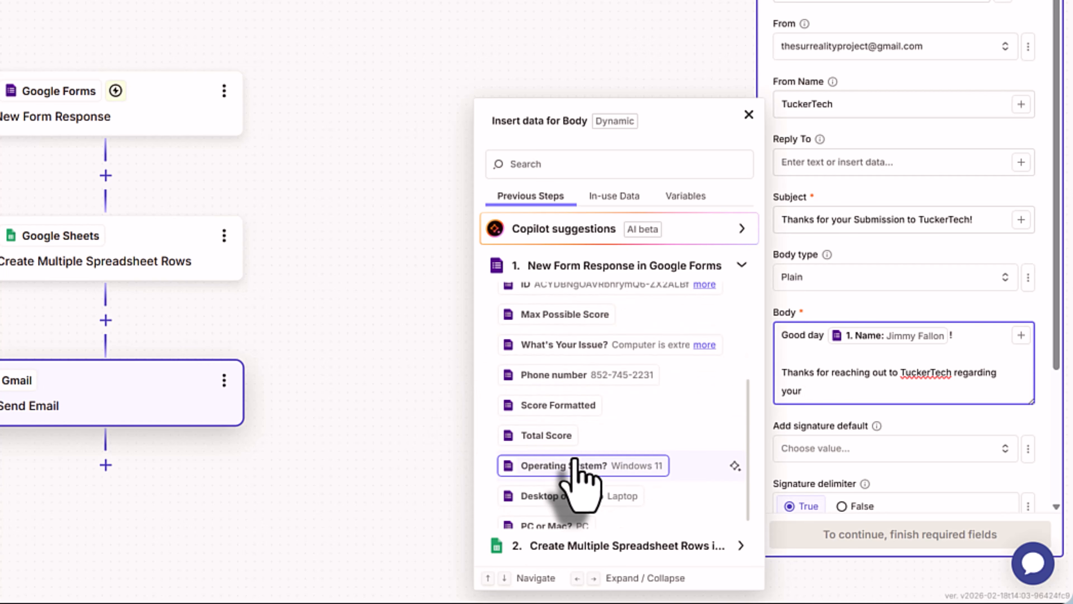
{"action": "scroll", "coordinate": [576, 460], "scroll_direction": "down", "scroll_amount": 1}
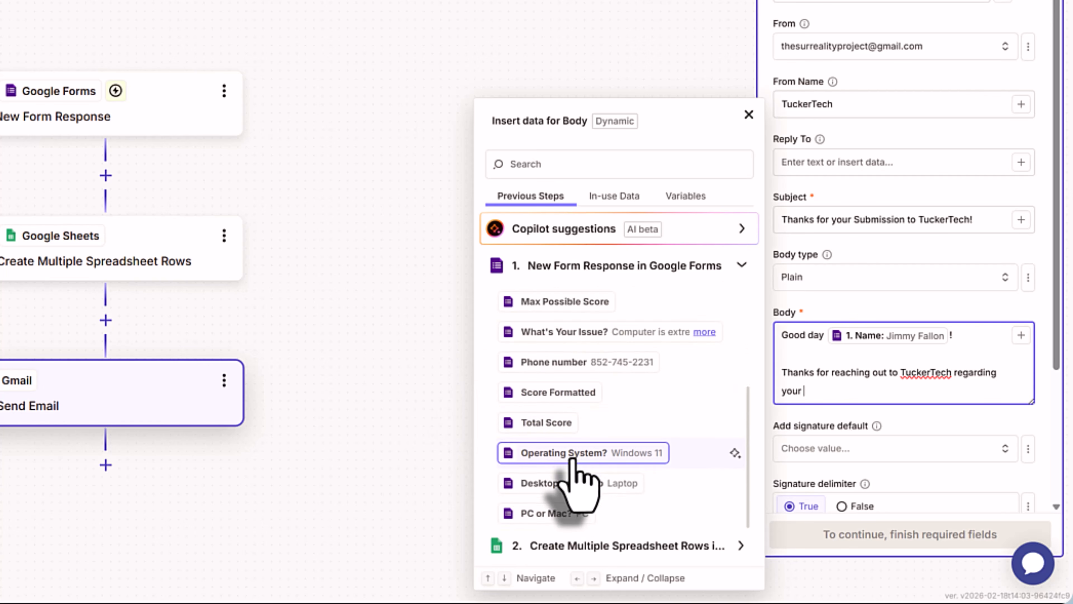
{"action": "left_click", "coordinate": [572, 513]}
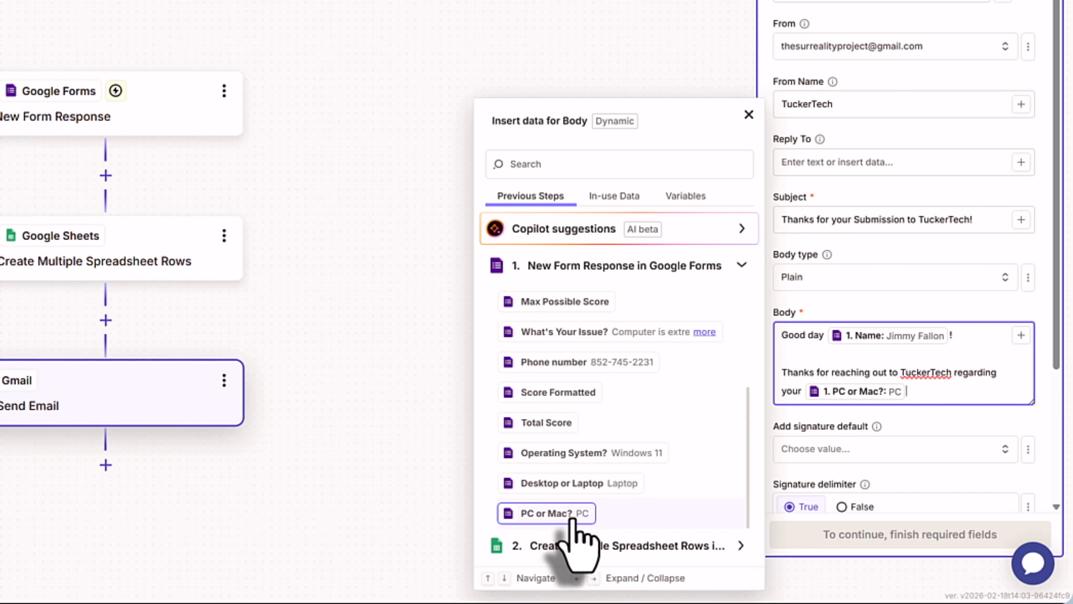
{"action": "type", "text": ". A member of our tech team"}
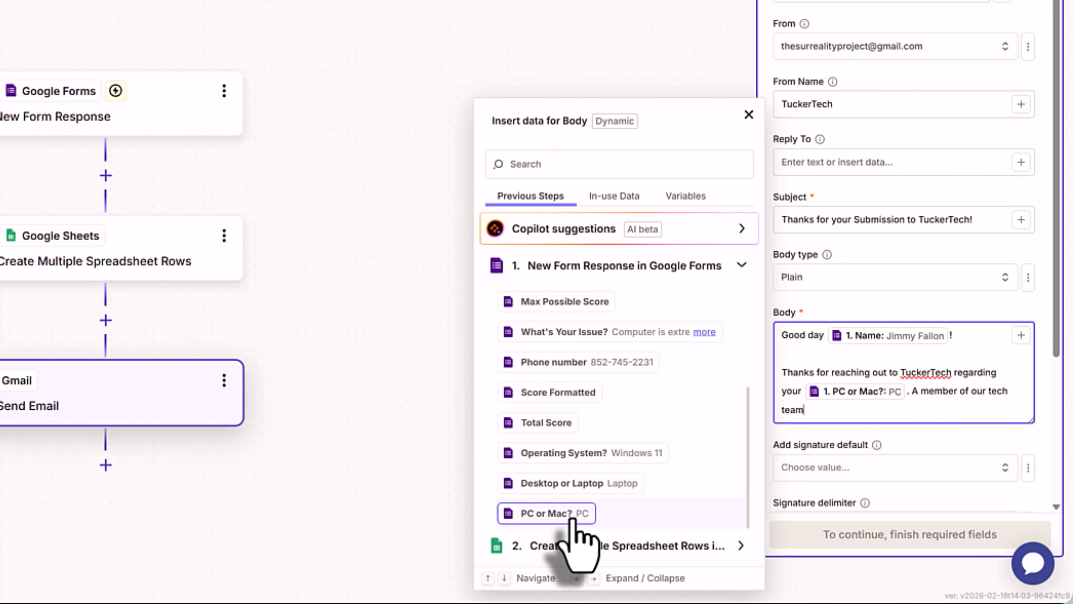
{"action": "type", "text": " will be reaching out within the"}
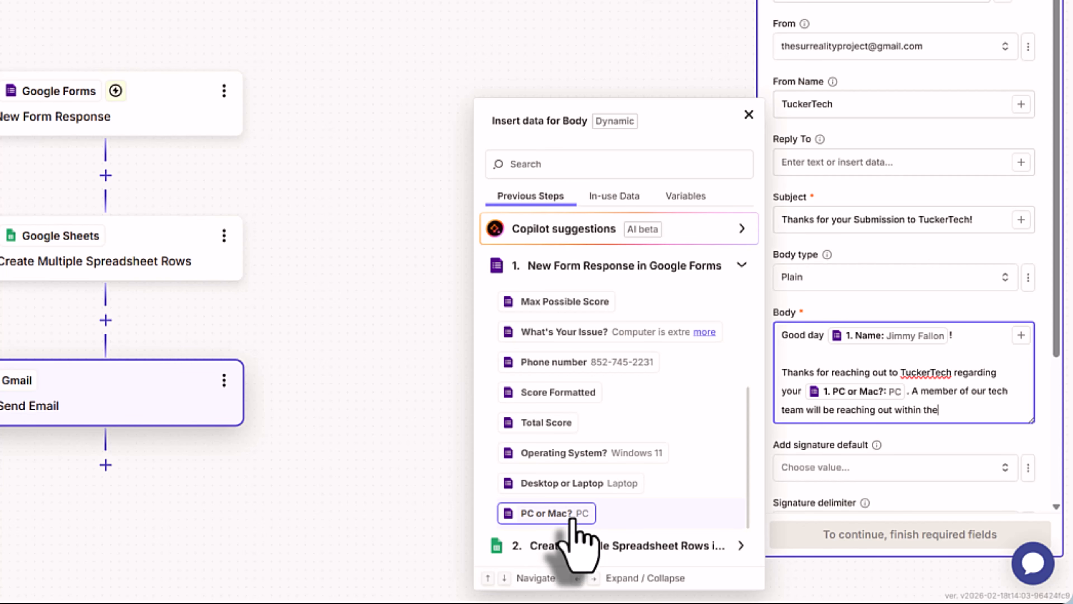
{"action": "type", "text": " next business day with next steps."}
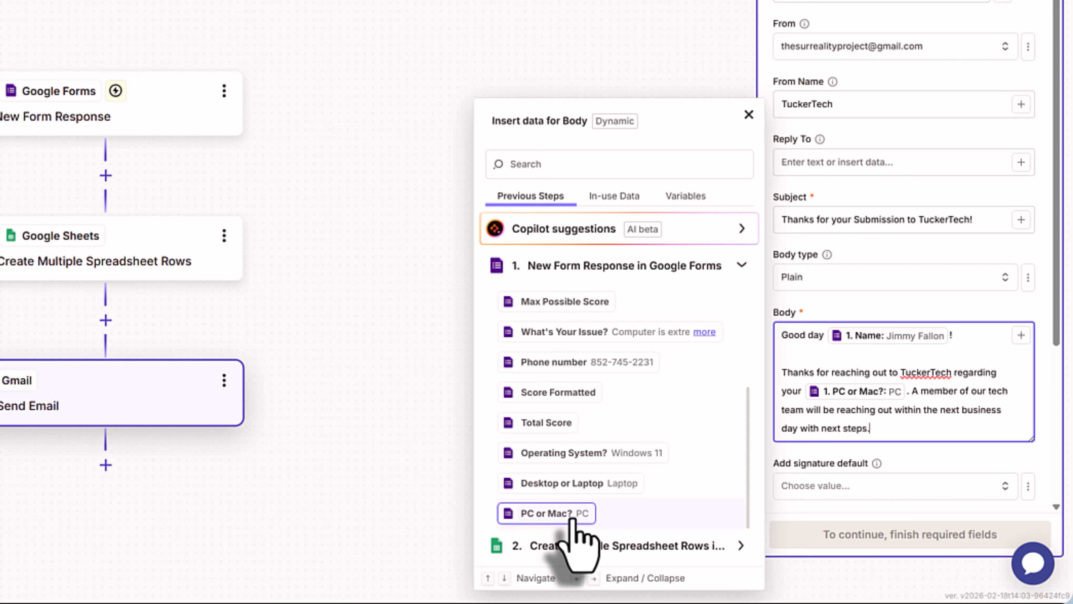
{"action": "key", "text": "Return"}
{"action": "key", "text": "Return"}
{"action": "type", "text": "Thanks for "}
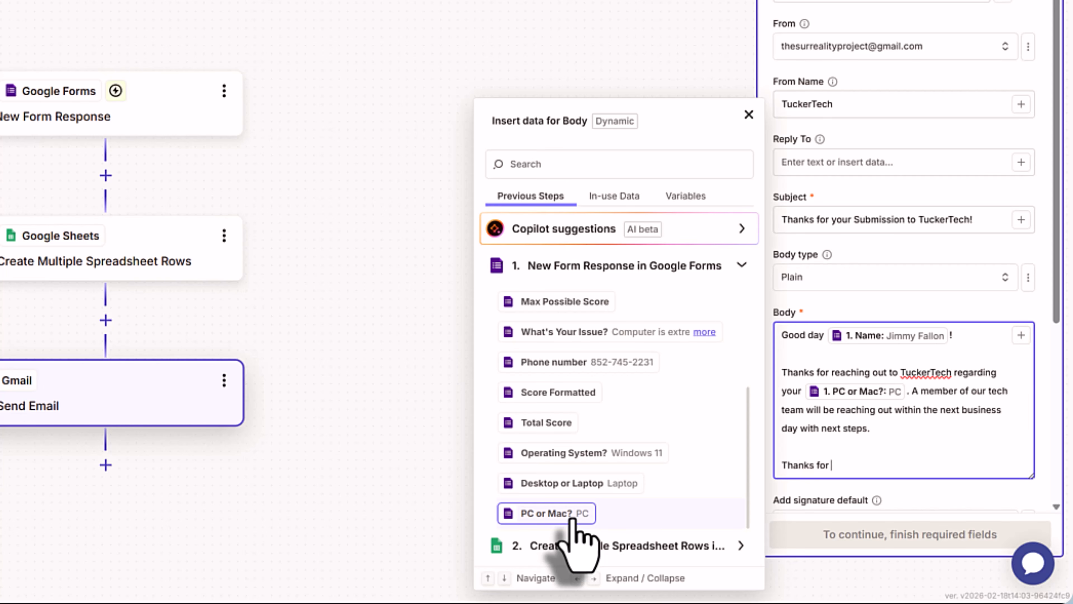
{"action": "type", "text": "choosing TuckerTech!"}
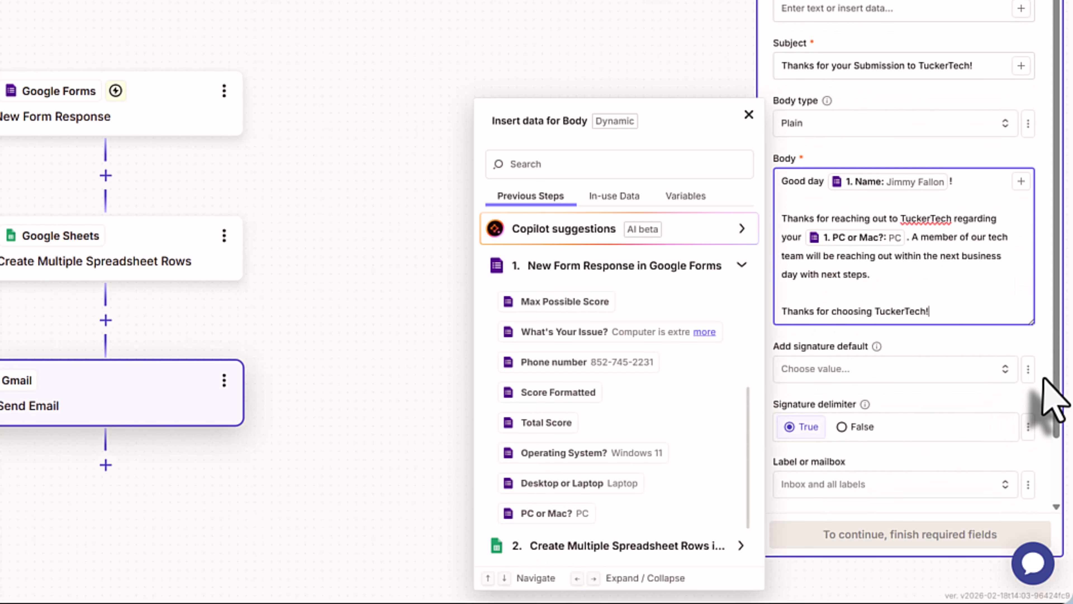
{"action": "scroll", "coordinate": [1044, 368], "scroll_direction": "down", "scroll_amount": 2}
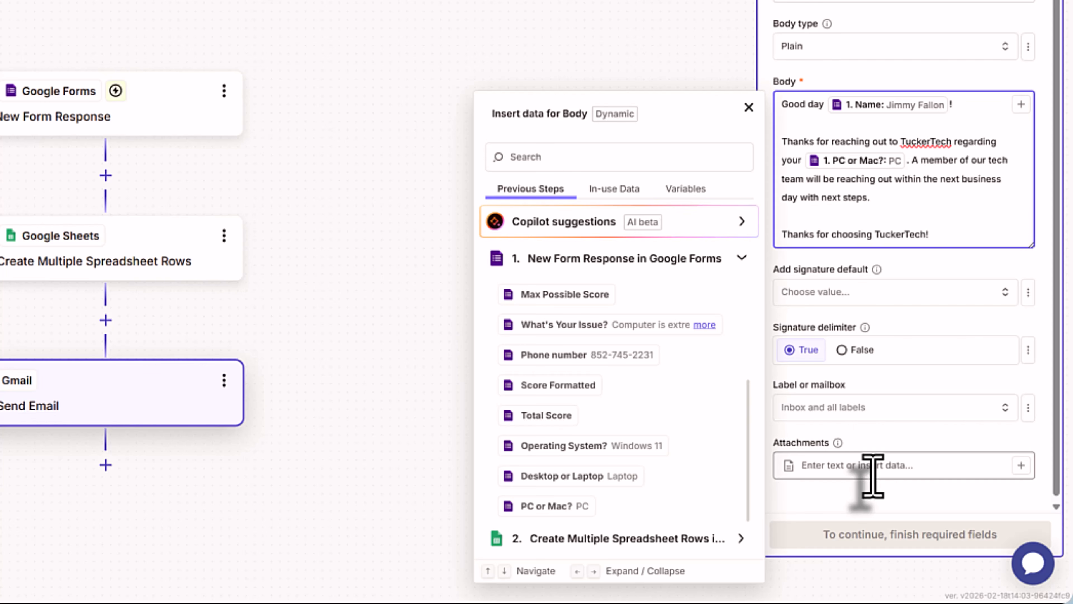
- Leave the Gmail label options unchanged and continue to the Send Email test preview
{"action": "left_click", "coordinate": [862, 412]}
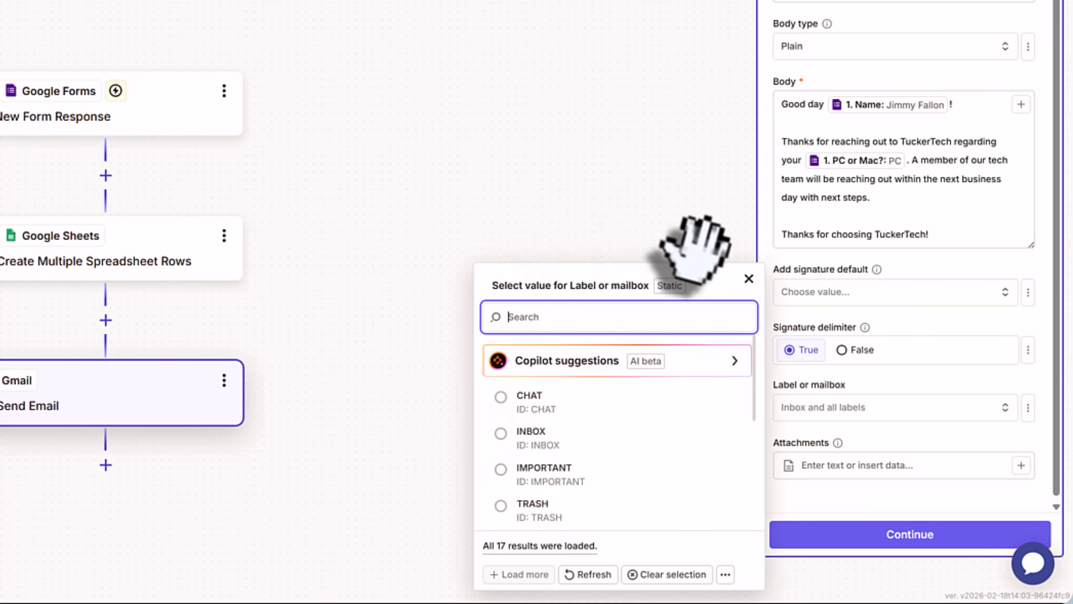
{"action": "left_click", "coordinate": [747, 275]}
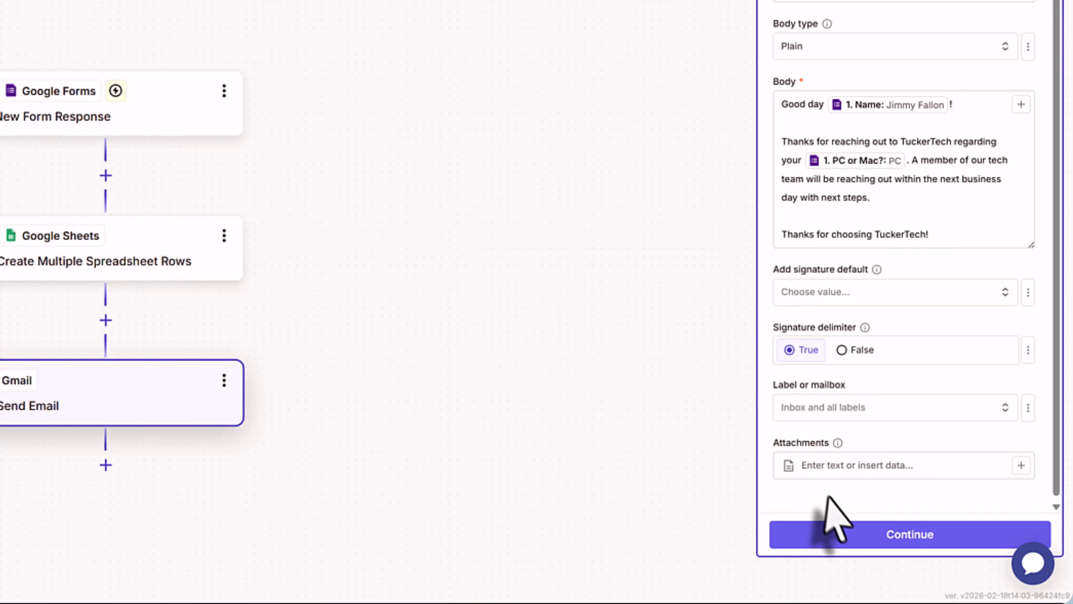
{"action": "left_click", "coordinate": [853, 534]}
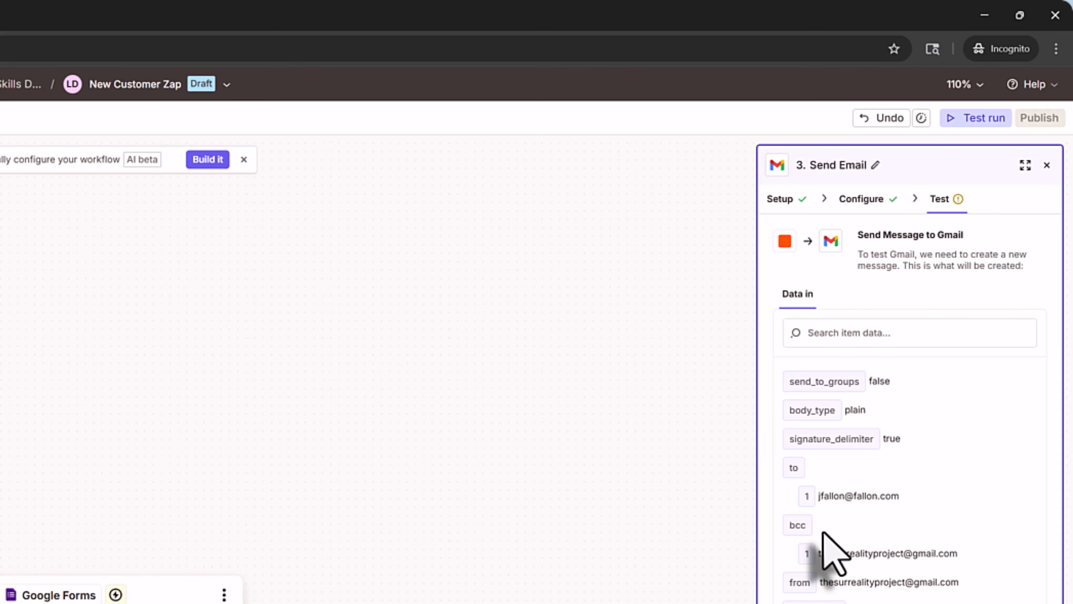
- Run the Send Email step test to send the thank-you email
{"action": "left_click", "coordinate": [981, 534]}
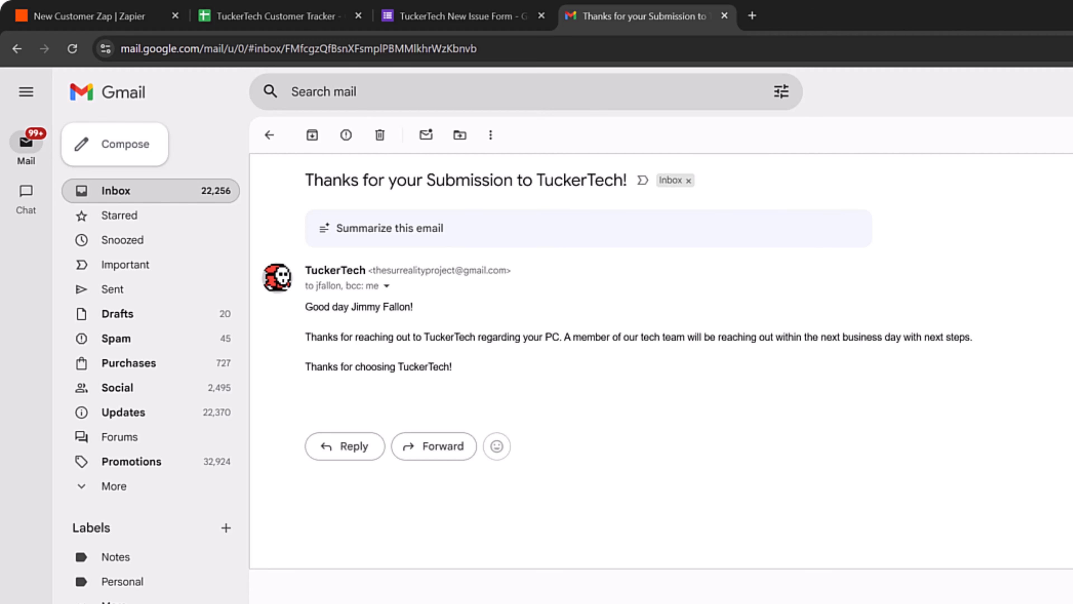
- Switch to the TuckerTech Customer Tracker spreadsheet tab
{"action": "left_click", "coordinate": [119, 17]}
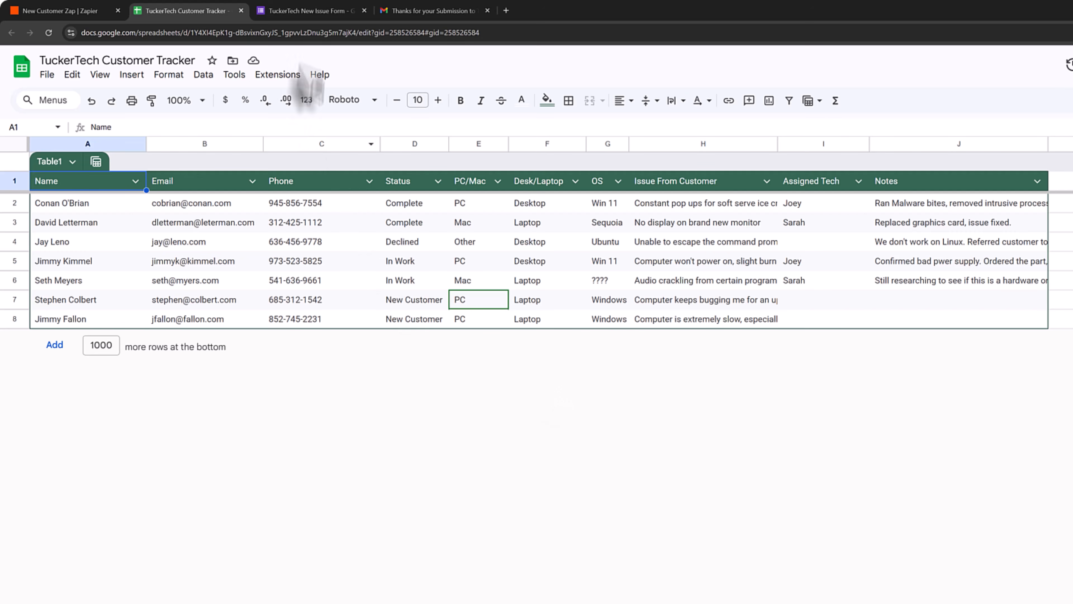
- Bring up the TuckerTech New Issue Form editor and scroll through its questions
{"action": "left_click", "coordinate": [311, 10]}
{"action": "scroll", "coordinate": [687, 531], "scroll_direction": "up", "scroll_amount": 1}
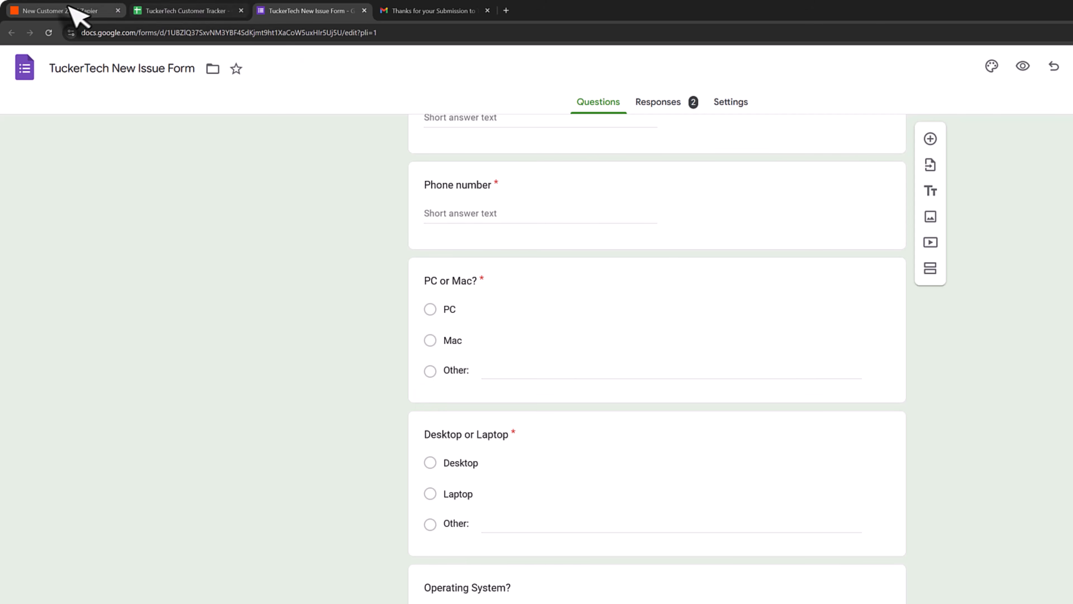
- Switch back to the New Customer Zap editor tab
{"action": "left_click", "coordinate": [63, 11]}
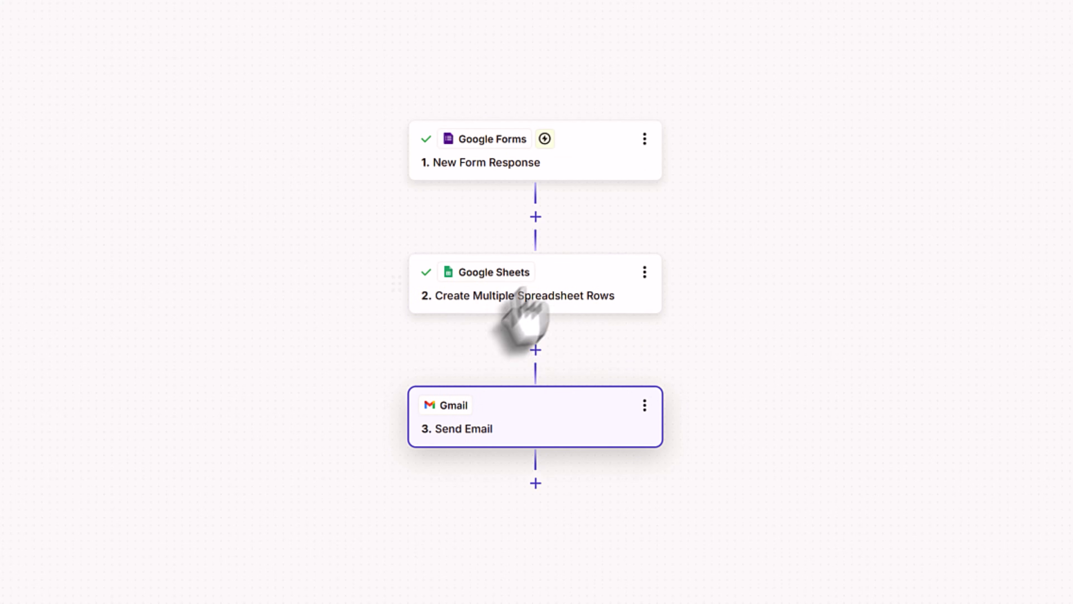
- Insert a Flow controls Filter step right after the Google Forms trigger
{"action": "left_click", "coordinate": [535, 216]}
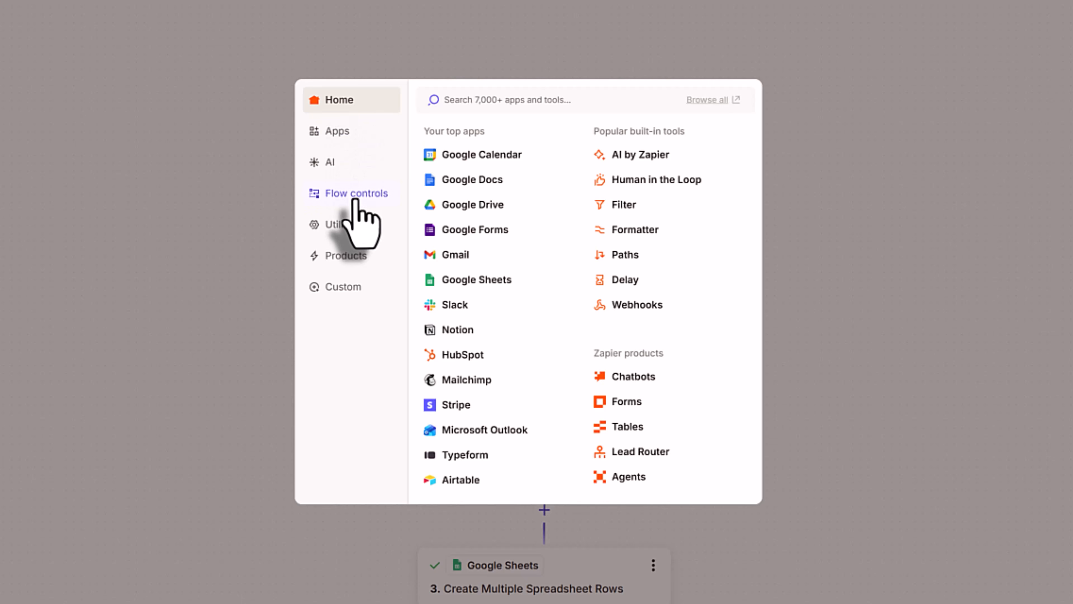
{"action": "left_click", "coordinate": [381, 193]}
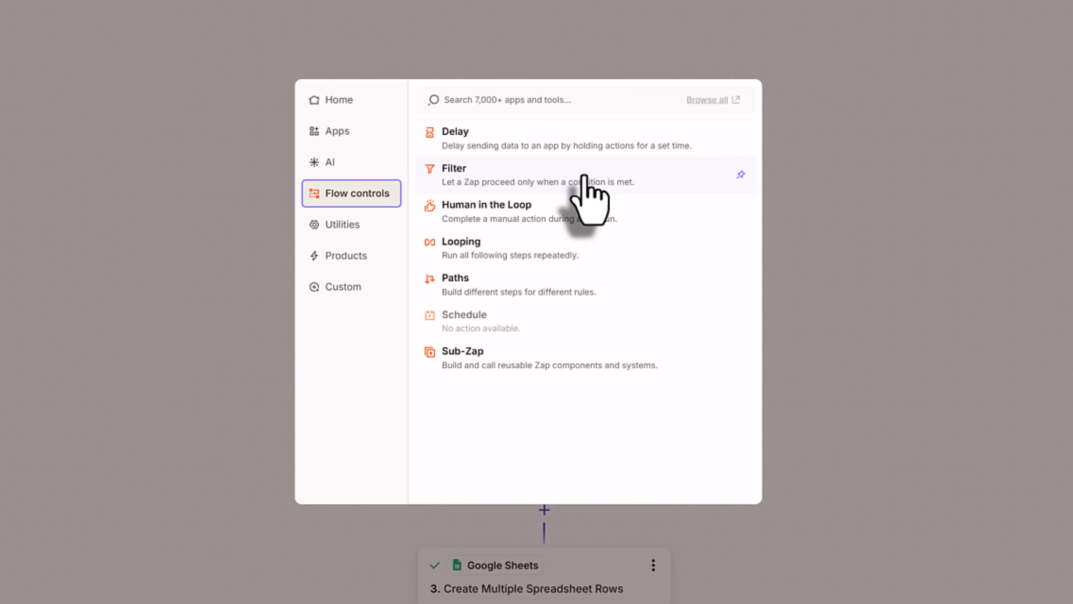
{"action": "left_click", "coordinate": [587, 180]}
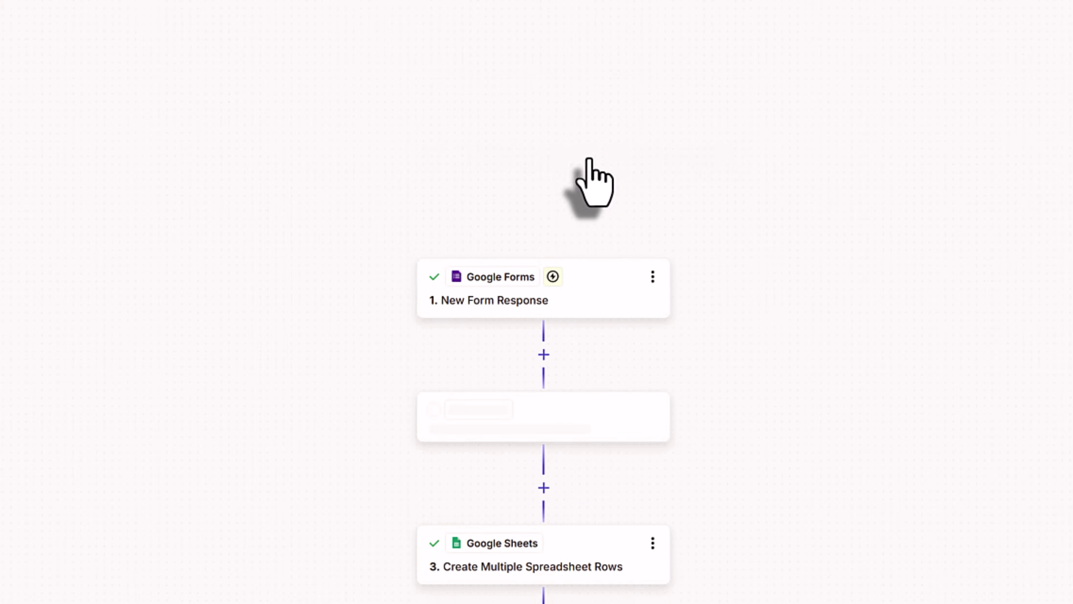
{"action": "left_click", "coordinate": [549, 254]}
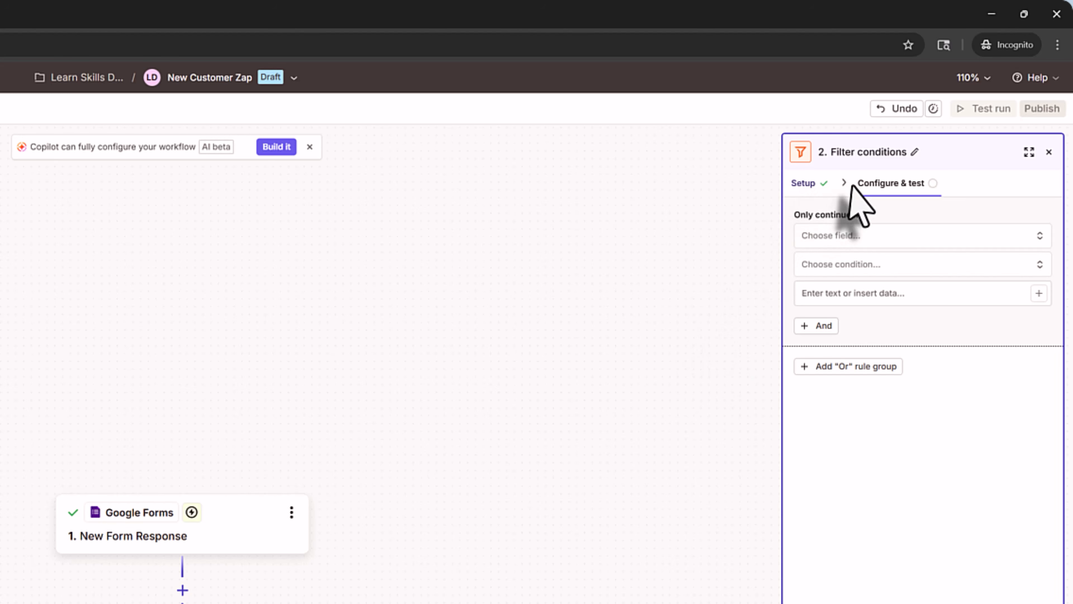
- Set the filter to continue only if PC or Mac? (Text) does not contain Other
{"action": "left_click", "coordinate": [863, 236]}
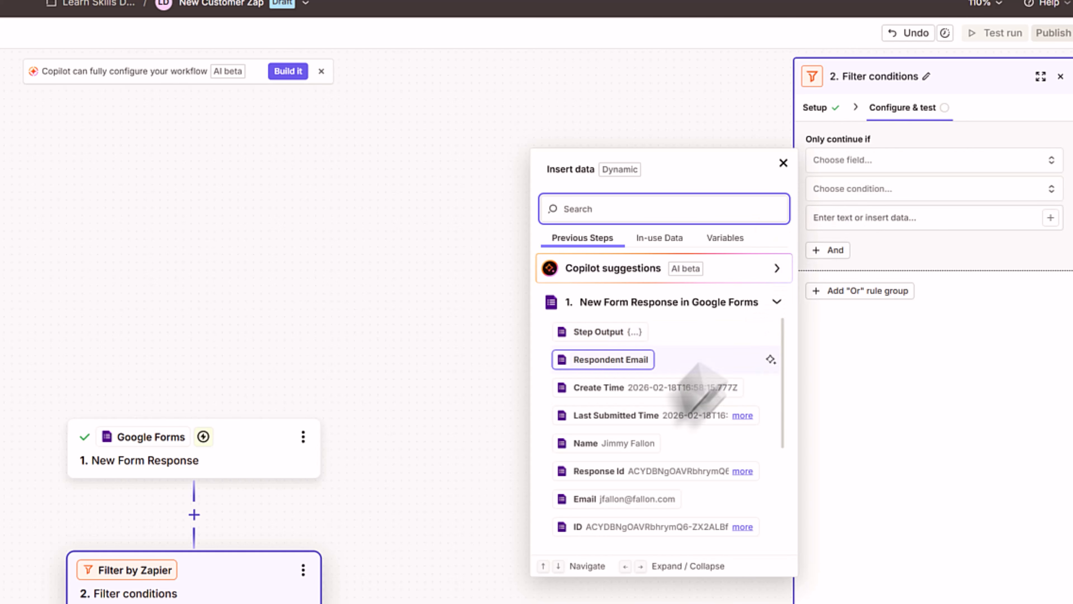
{"action": "scroll", "coordinate": [636, 469], "scroll_direction": "down", "scroll_amount": 4}
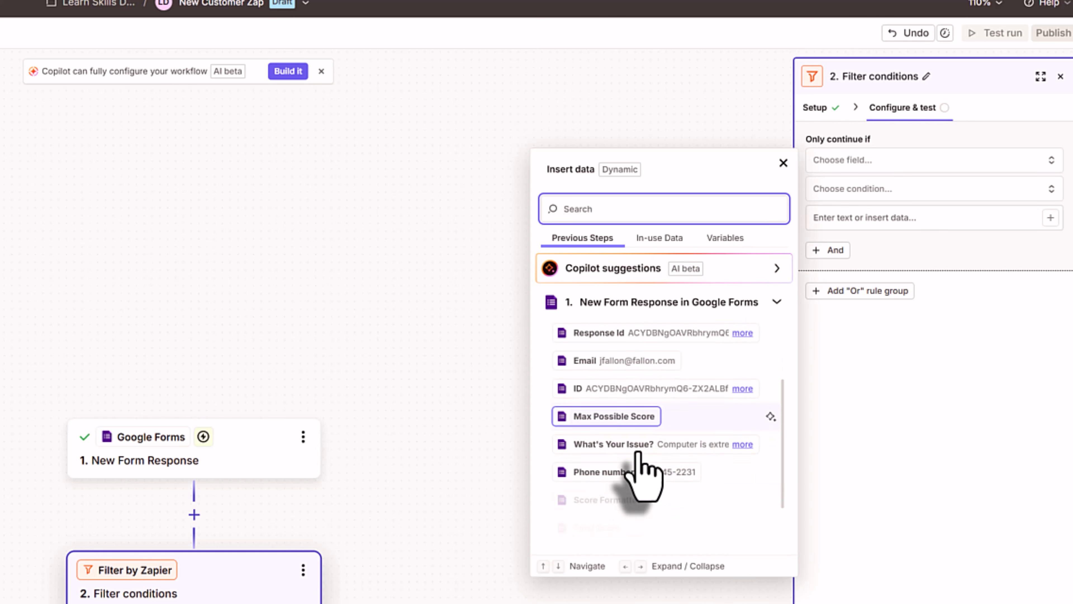
{"action": "scroll", "coordinate": [632, 470], "scroll_direction": "down", "scroll_amount": 2}
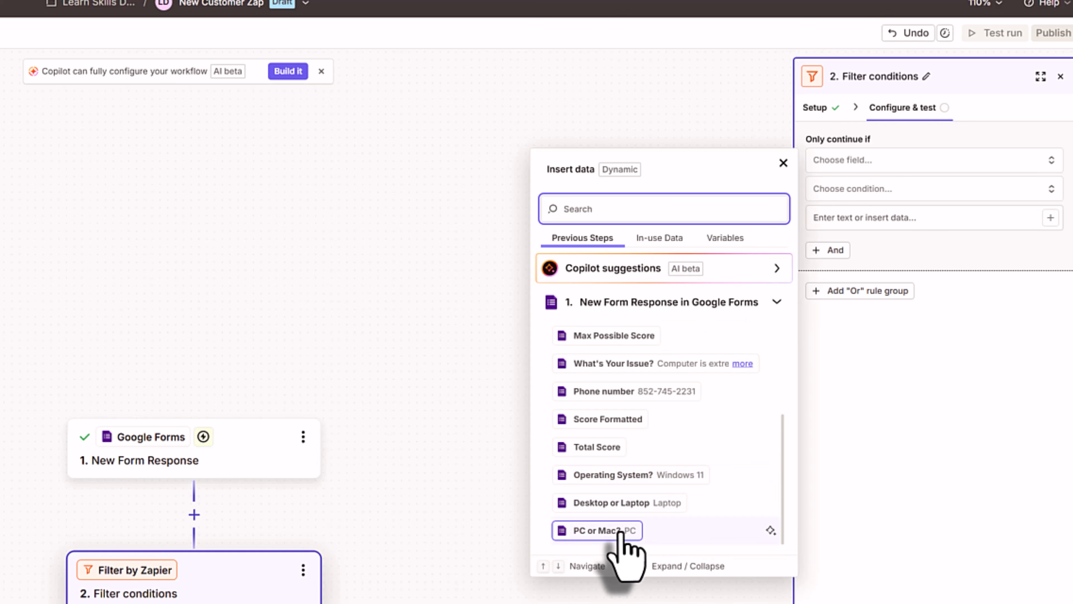
{"action": "left_click", "coordinate": [621, 532]}
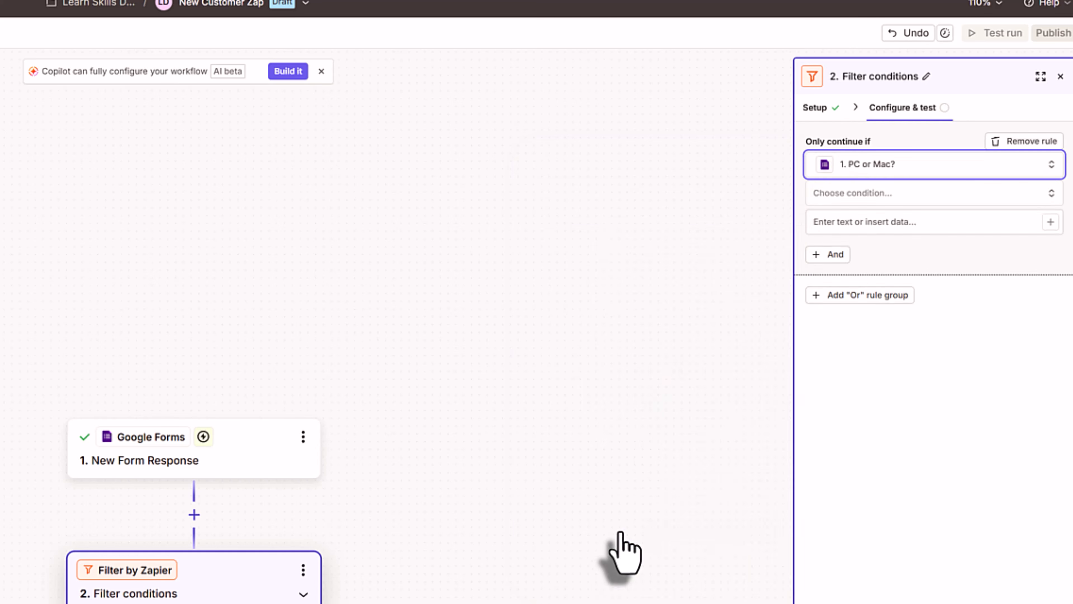
{"action": "left_click", "coordinate": [869, 195]}
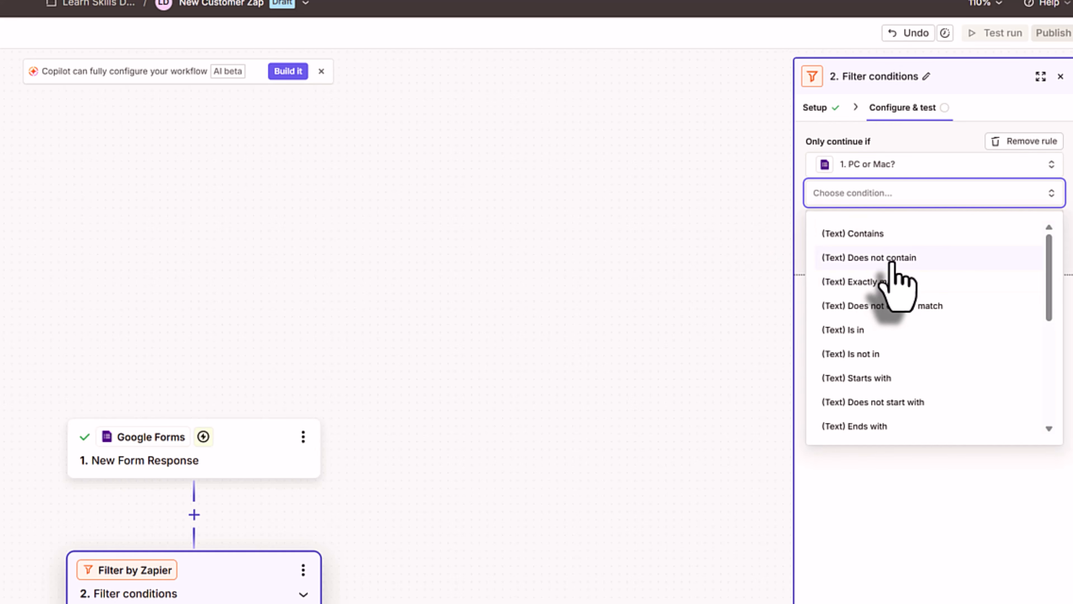
{"action": "left_click", "coordinate": [892, 259]}
{"action": "left_click", "coordinate": [867, 221]}
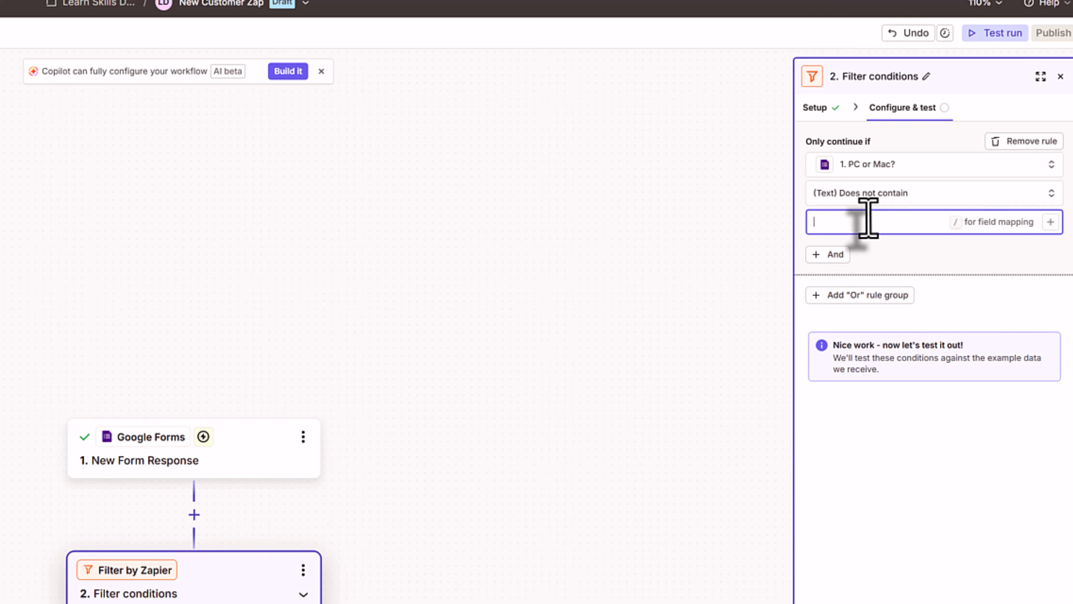
{"action": "type", "text": "Other"}
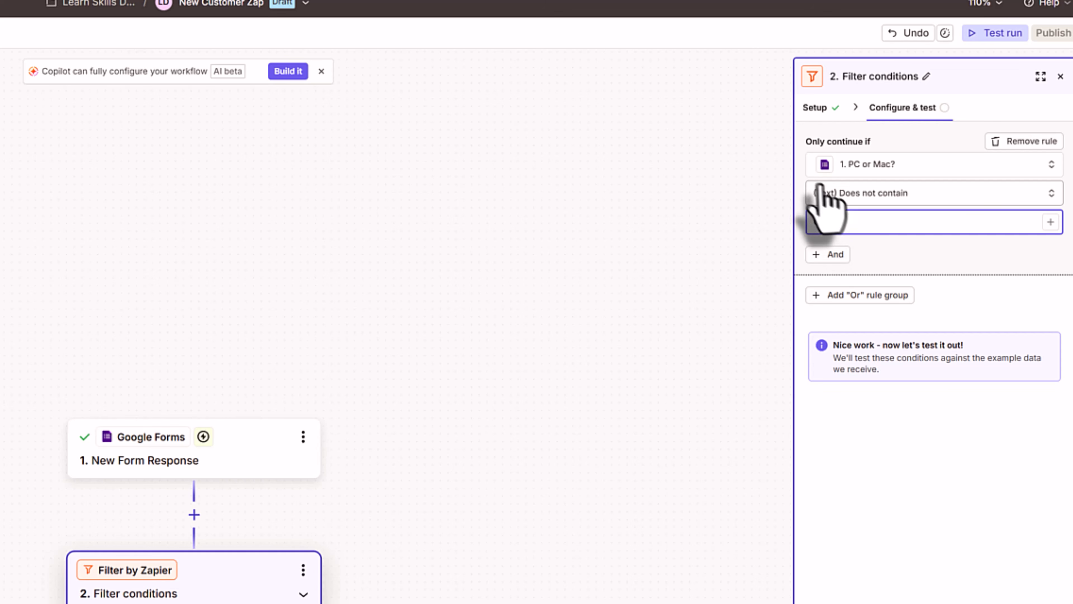
{"action": "left_click", "coordinate": [938, 197]}
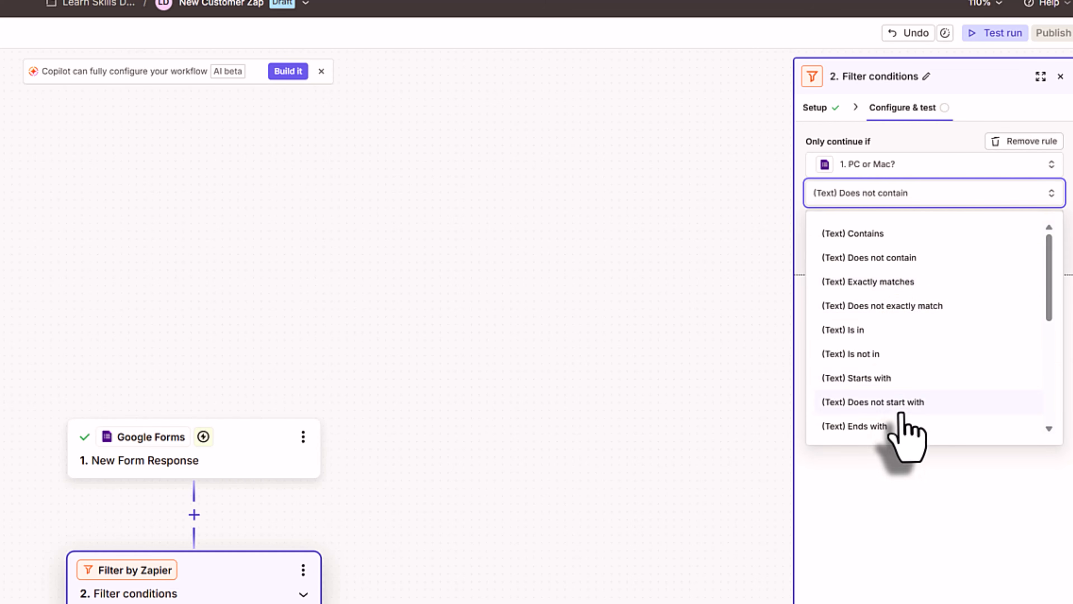
{"action": "left_click", "coordinate": [900, 486]}
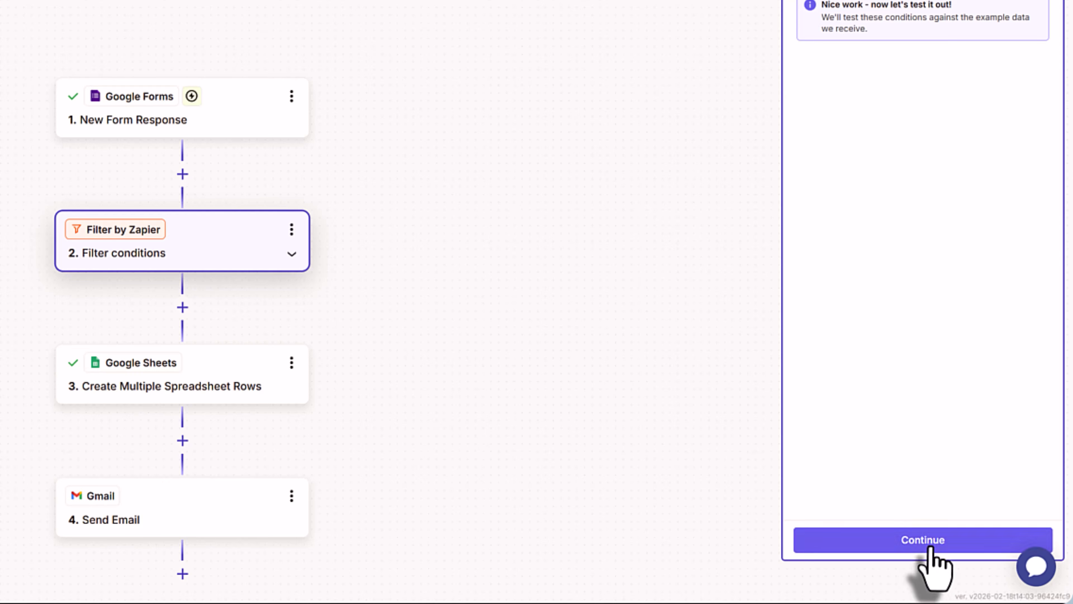
- Test the filter with the sample response, then move to the form tab for a new submission
{"action": "left_click", "coordinate": [929, 541]}
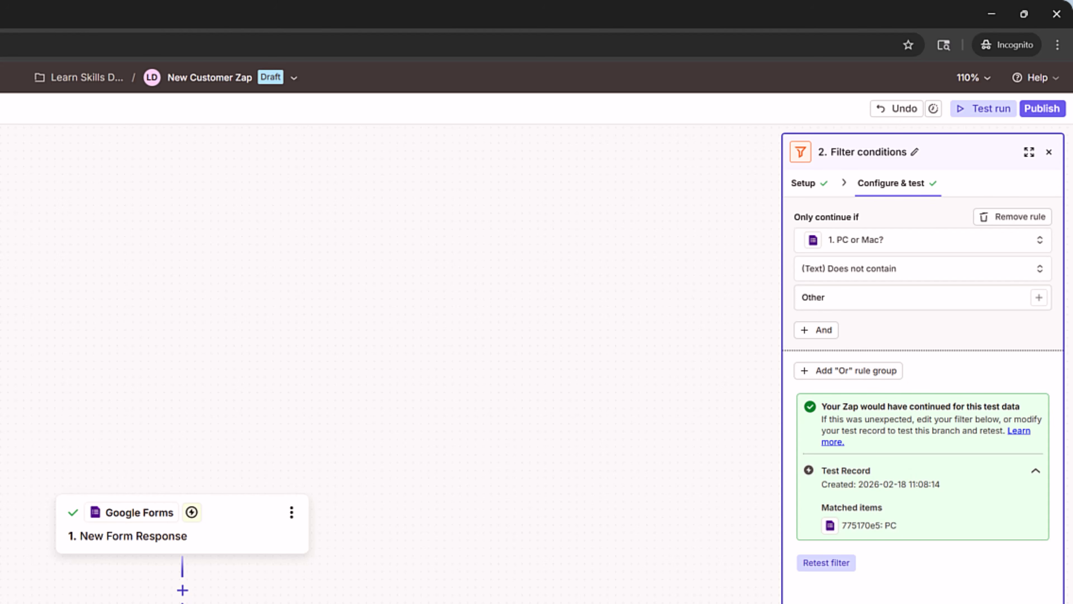
{"action": "key", "text": "ctrl+Tab"}
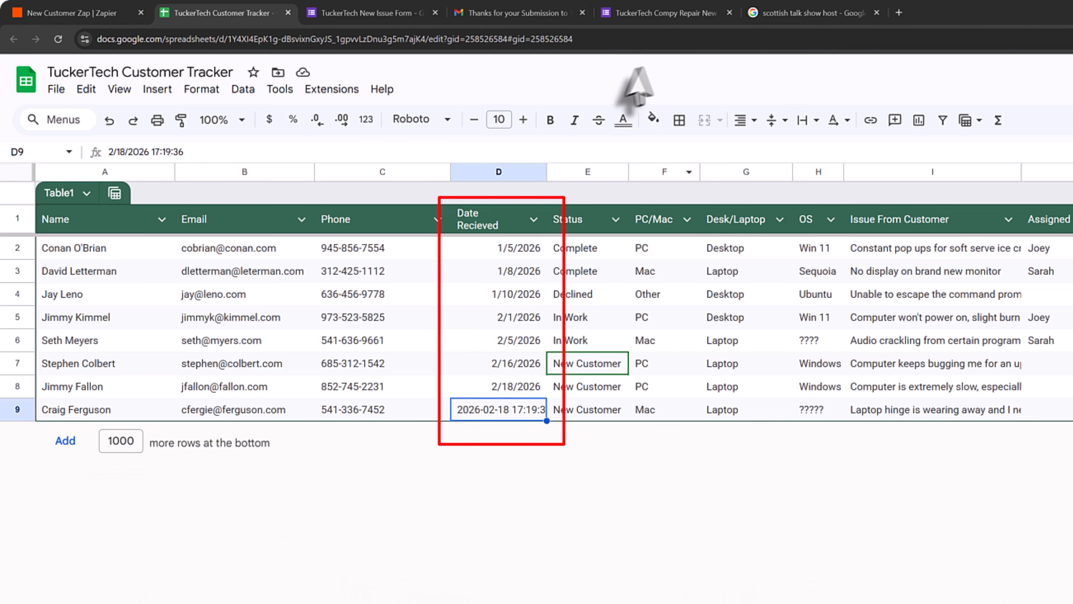
- Select Date Recieved cells D1–D9 and inspect the newest timestamp in D9 before returning to the Zap
{"action": "left_click", "coordinate": [503, 224]}
{"action": "left_click_drag", "start_coordinate": [527, 240], "coordinate": [452, 408]}
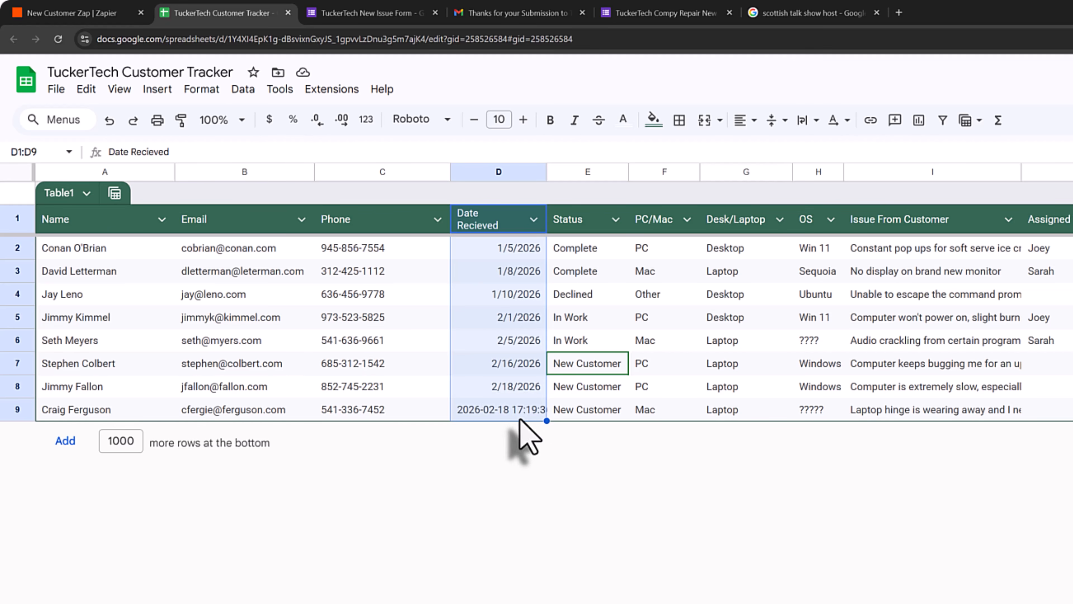
{"action": "left_click", "coordinate": [512, 467]}
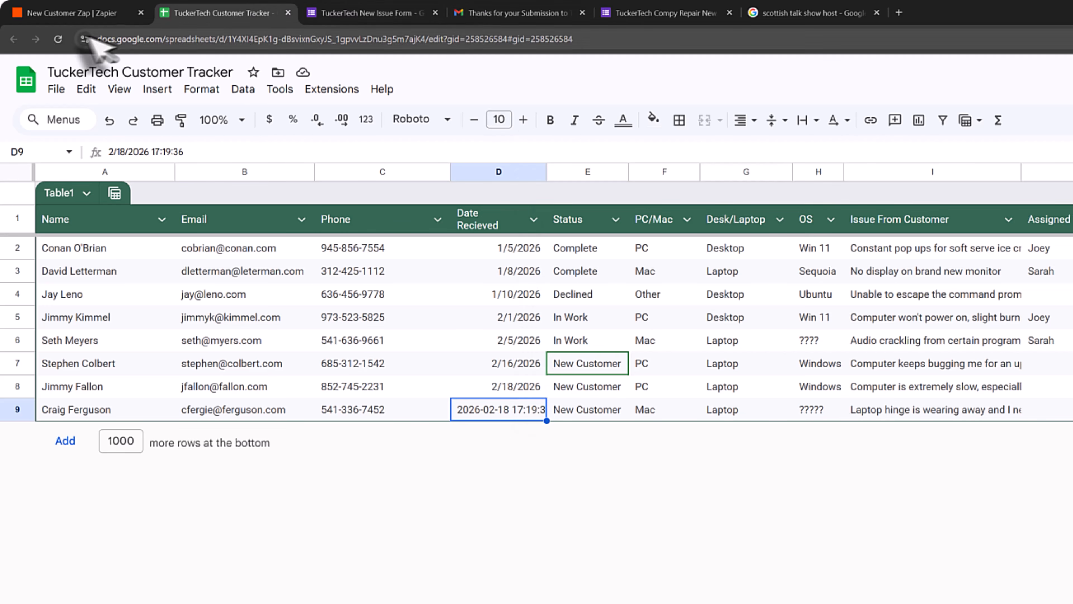
{"action": "left_click", "coordinate": [26, 13]}
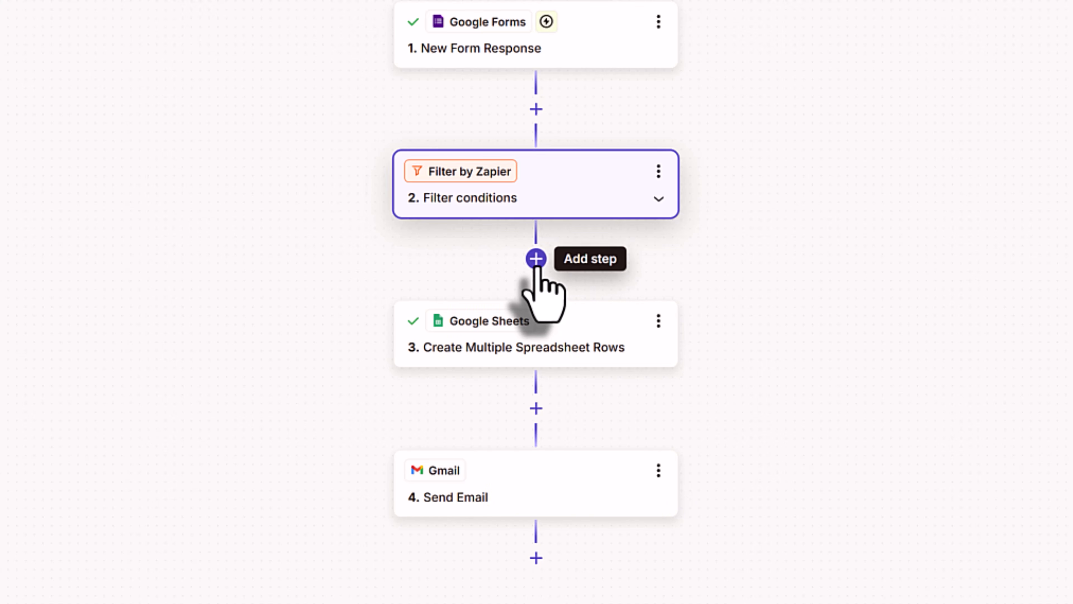
- Add a Formatter by Zapier step after the filter with the Date / Time action event
{"action": "left_click", "coordinate": [536, 259]}
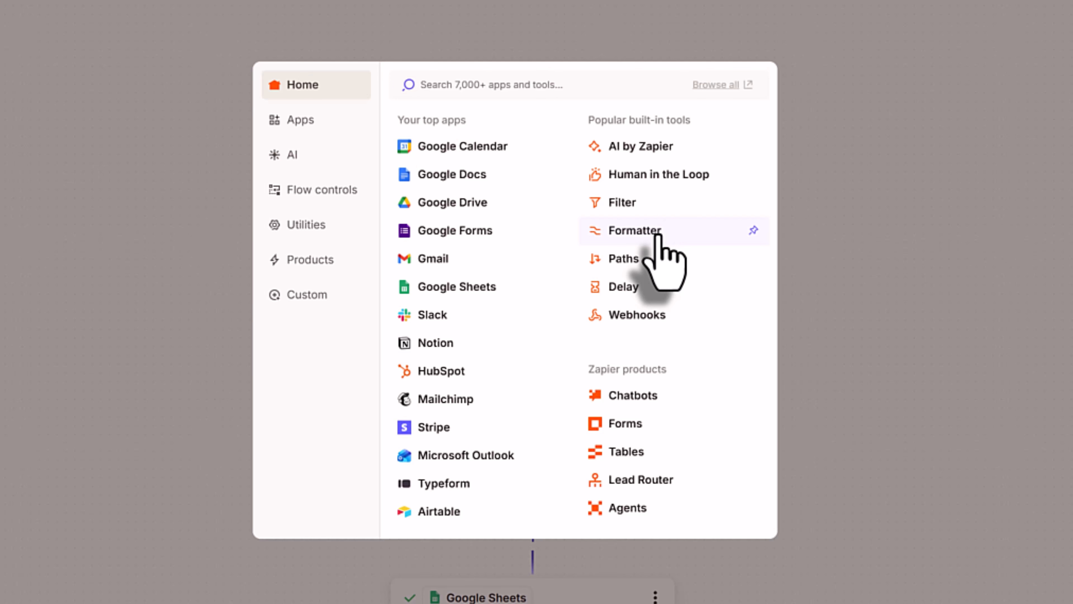
{"action": "left_click", "coordinate": [658, 235]}
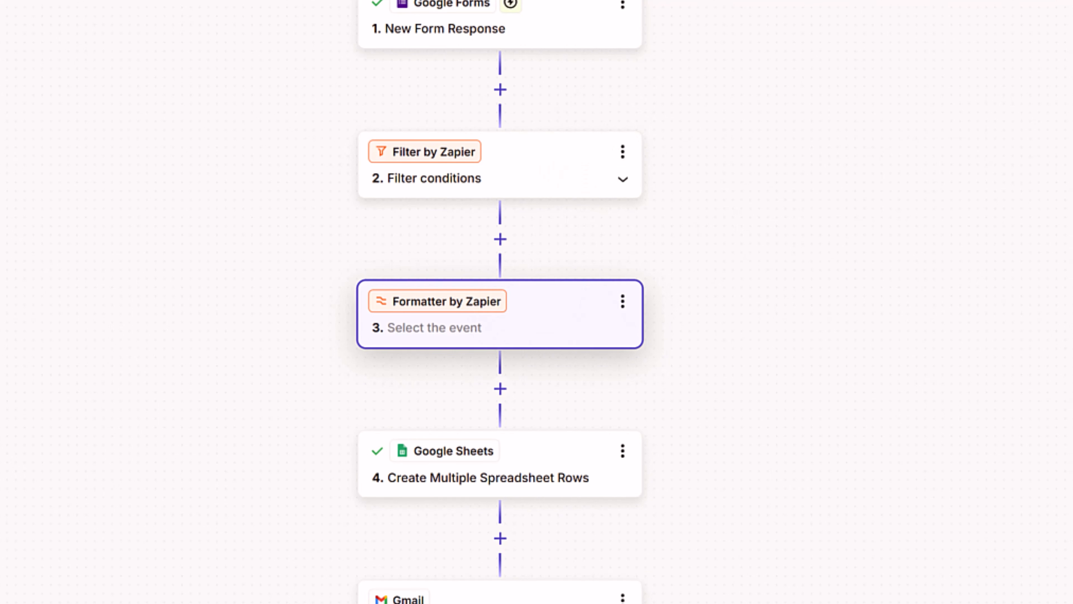
{"action": "left_click", "coordinate": [862, 266]}
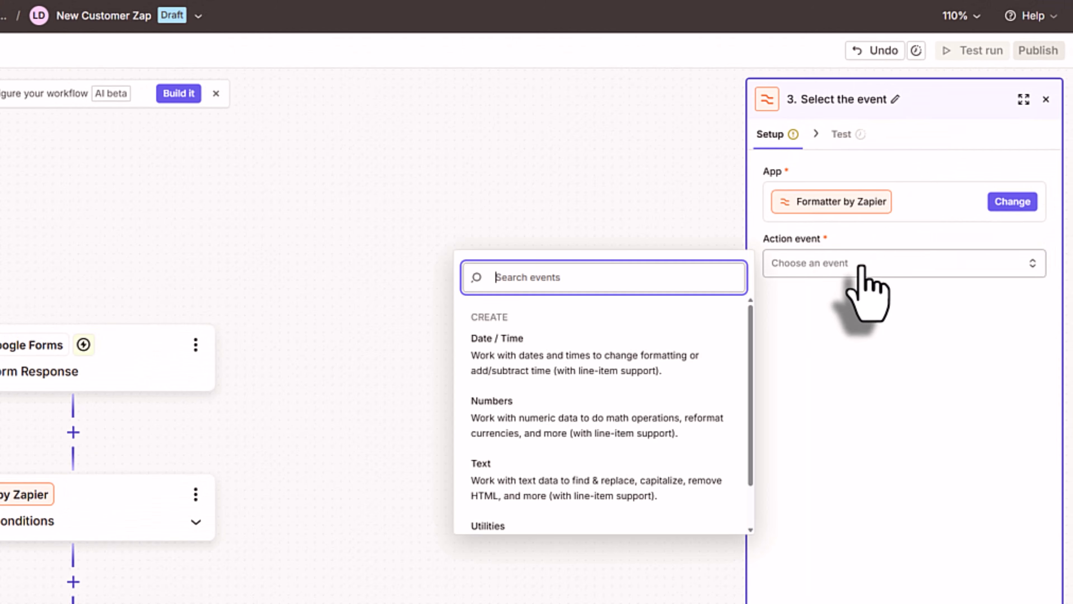
{"action": "scroll", "coordinate": [572, 461], "scroll_direction": "down", "scroll_amount": 1}
{"action": "scroll", "coordinate": [565, 465], "scroll_direction": "up", "scroll_amount": 1}
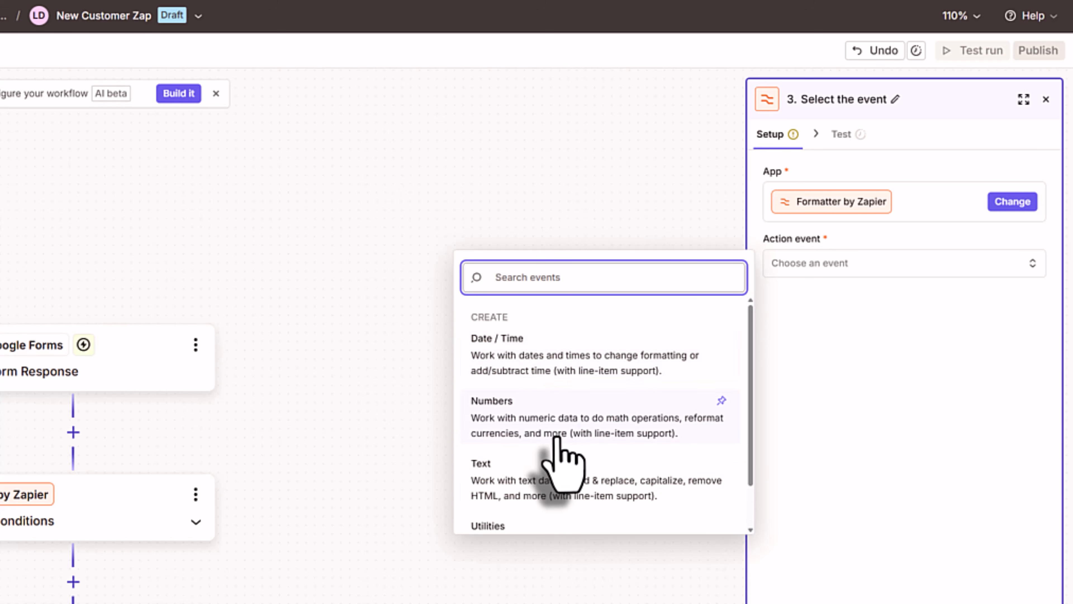
{"action": "scroll", "coordinate": [566, 478], "scroll_direction": "down", "scroll_amount": 1}
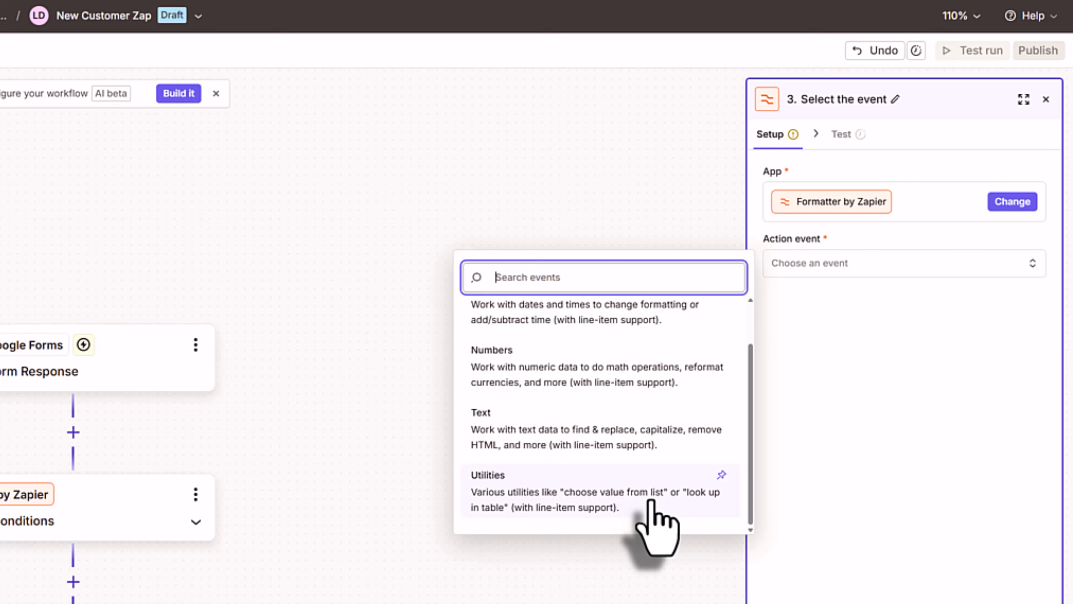
{"action": "scroll", "coordinate": [650, 501], "scroll_direction": "up", "scroll_amount": 2}
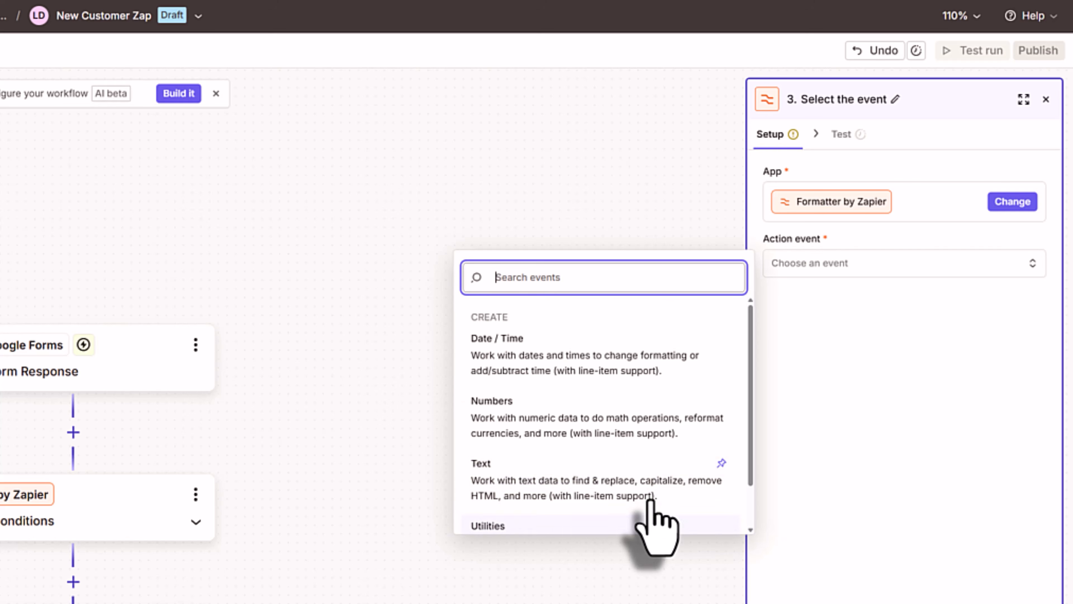
{"action": "left_click", "coordinate": [581, 364]}
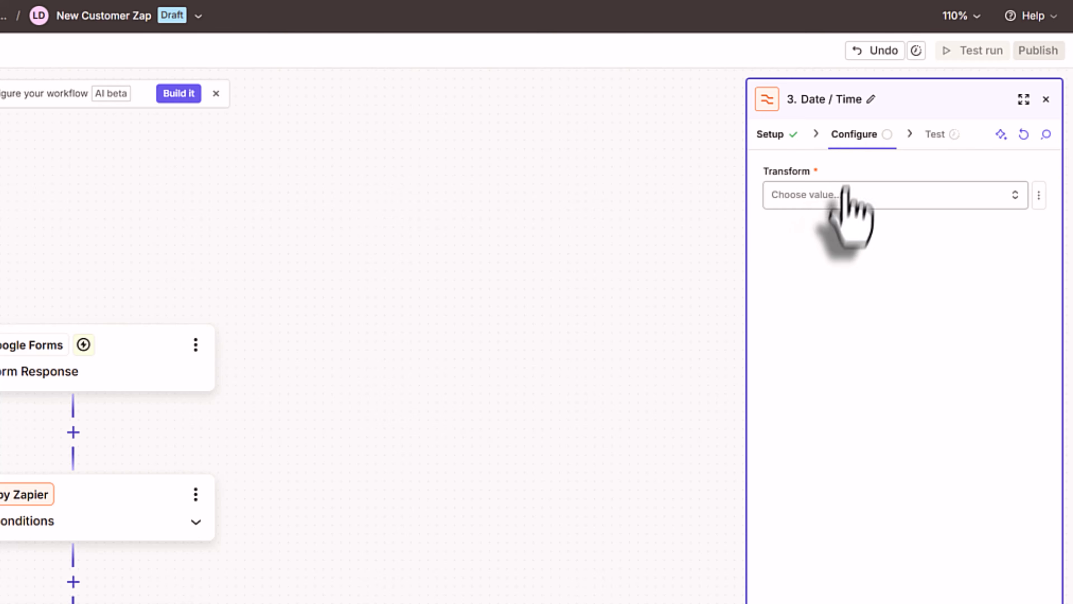
- Choose the reformat-date transform and map the Google Forms Create Time as the input
{"action": "left_click", "coordinate": [881, 198]}
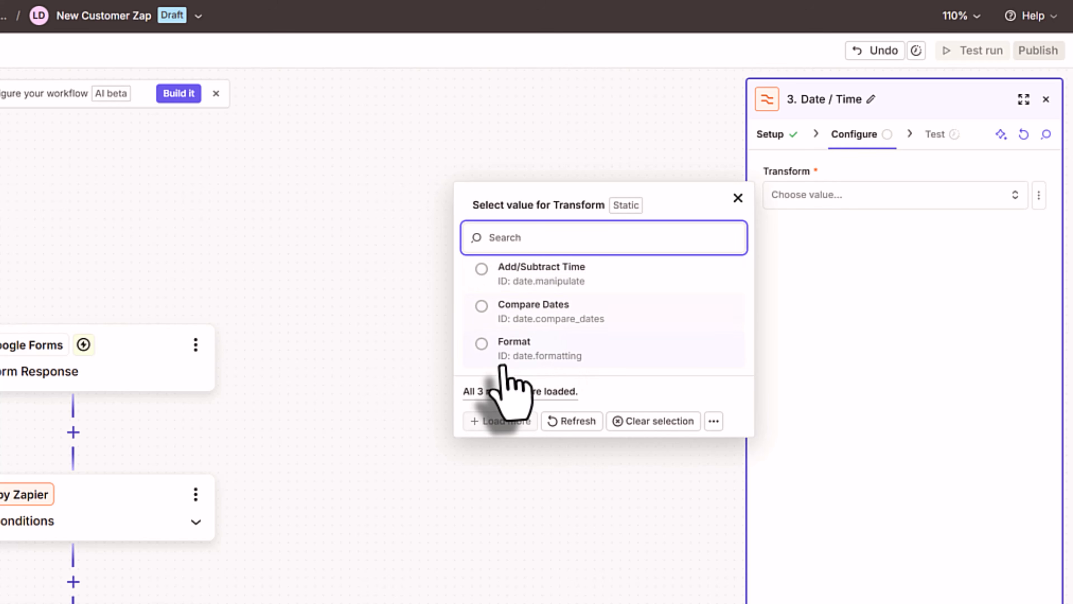
{"action": "left_click", "coordinate": [514, 349]}
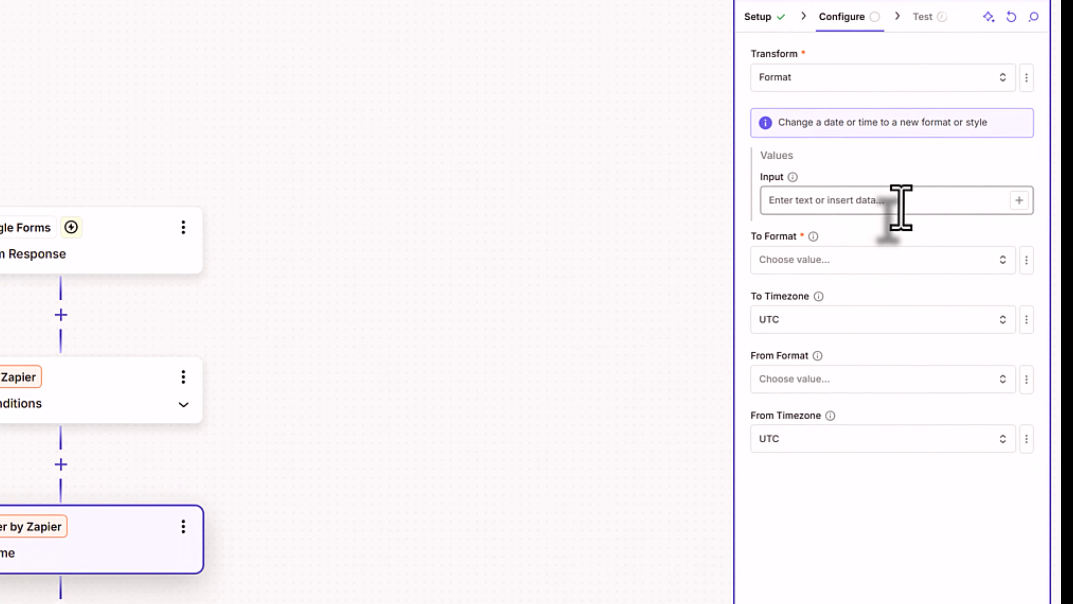
{"action": "left_click", "coordinate": [903, 203]}
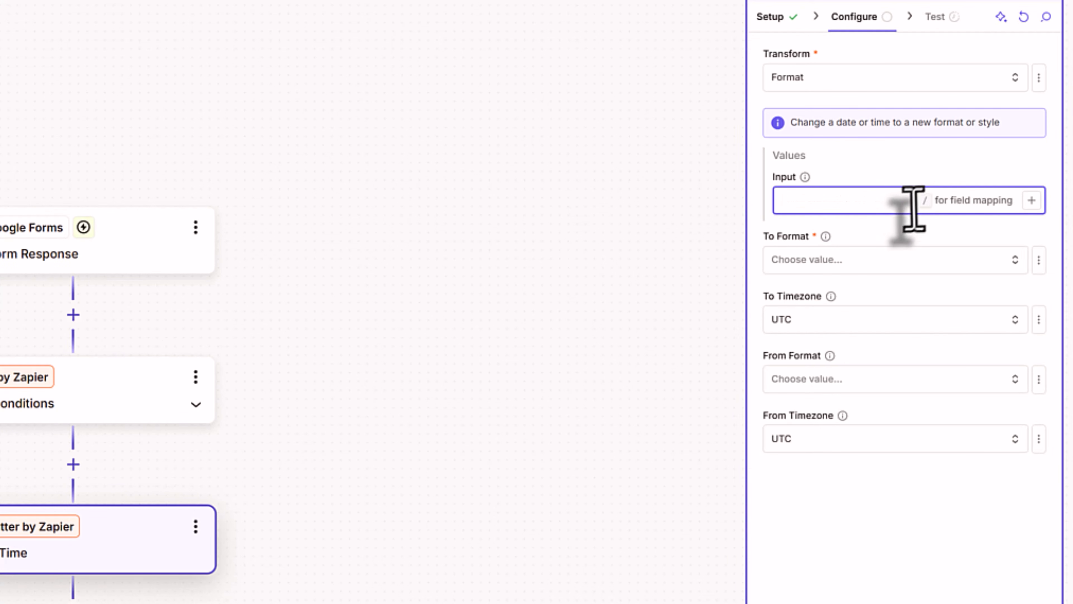
{"action": "left_click", "coordinate": [1032, 200]}
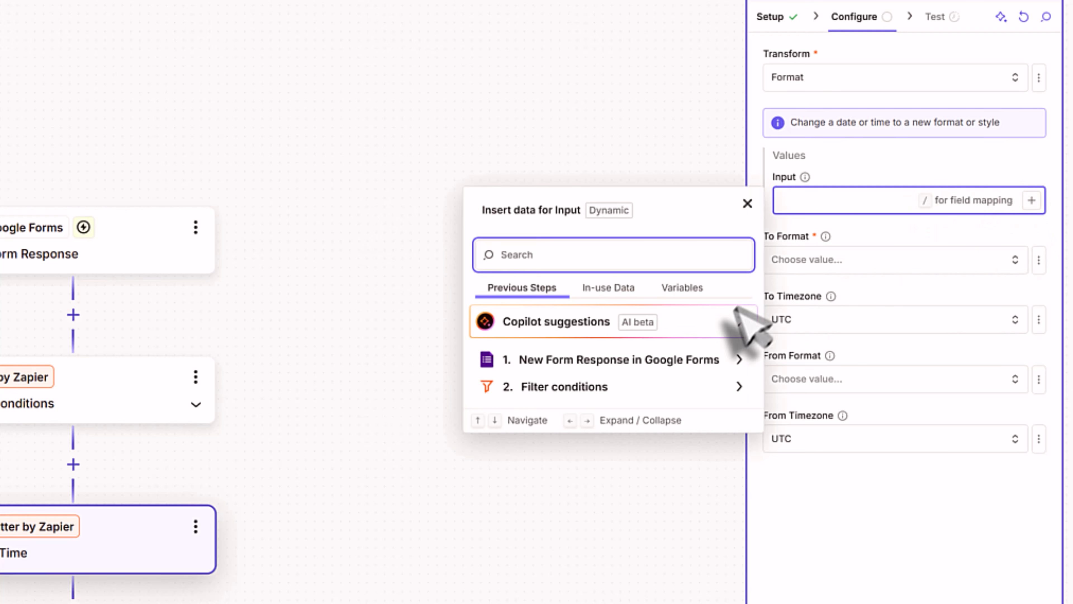
{"action": "left_click", "coordinate": [727, 361]}
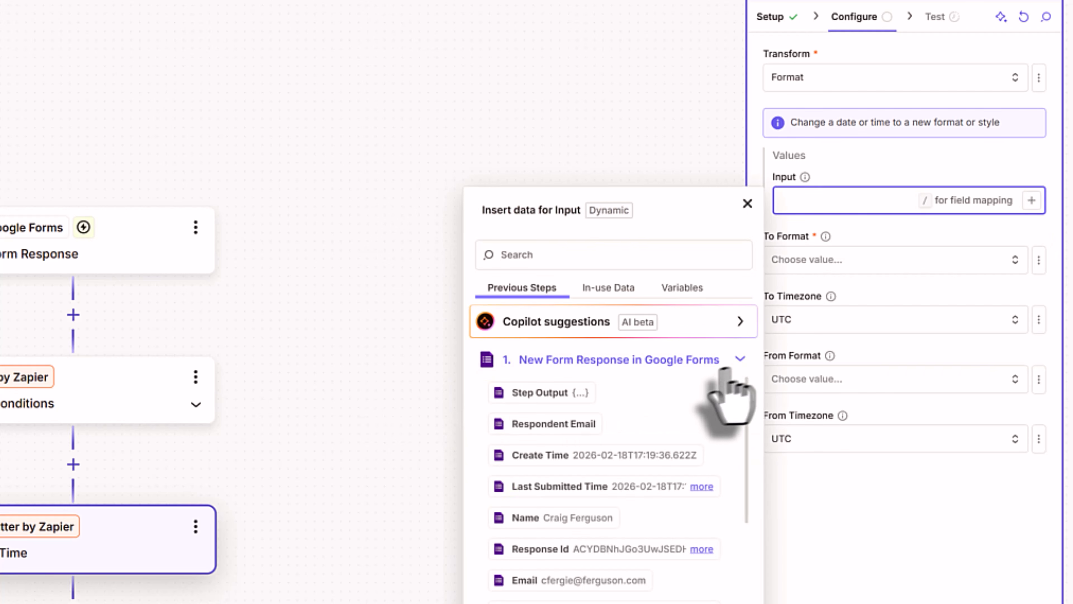
{"action": "left_click", "coordinate": [676, 460]}
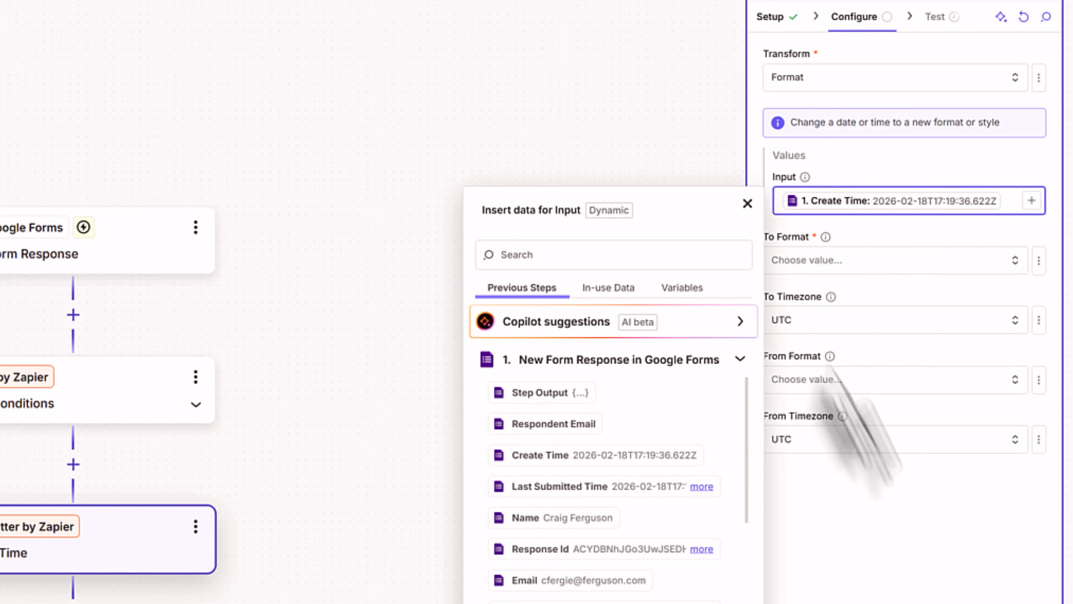
{"action": "left_click", "coordinate": [880, 514]}
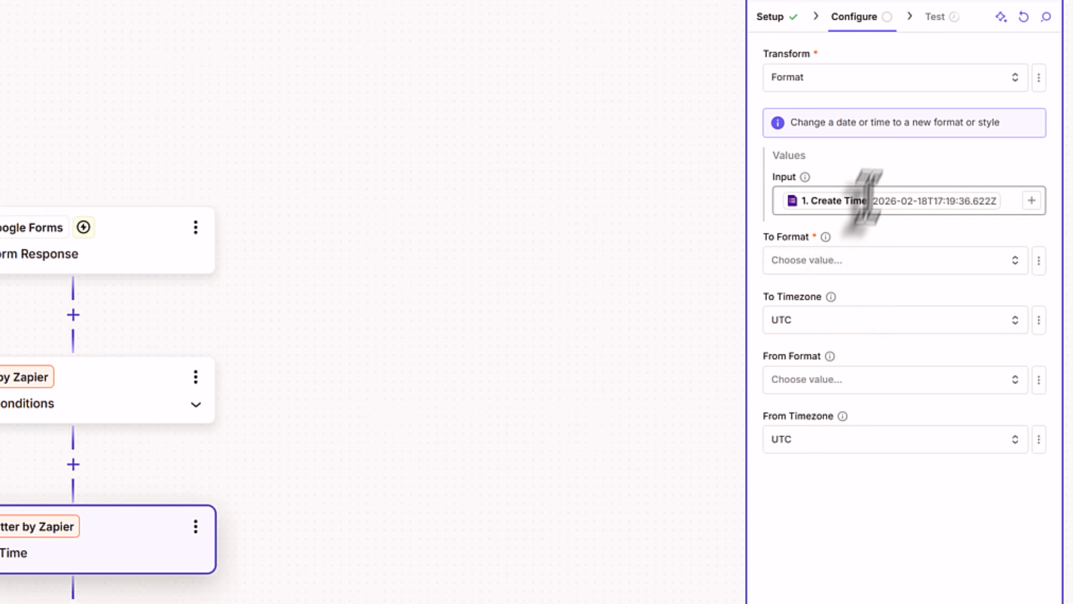
- Set To Format to MM-DD-YYYY and To Timezone to US/Central, leaving From Format unchanged
{"action": "left_click", "coordinate": [895, 259]}
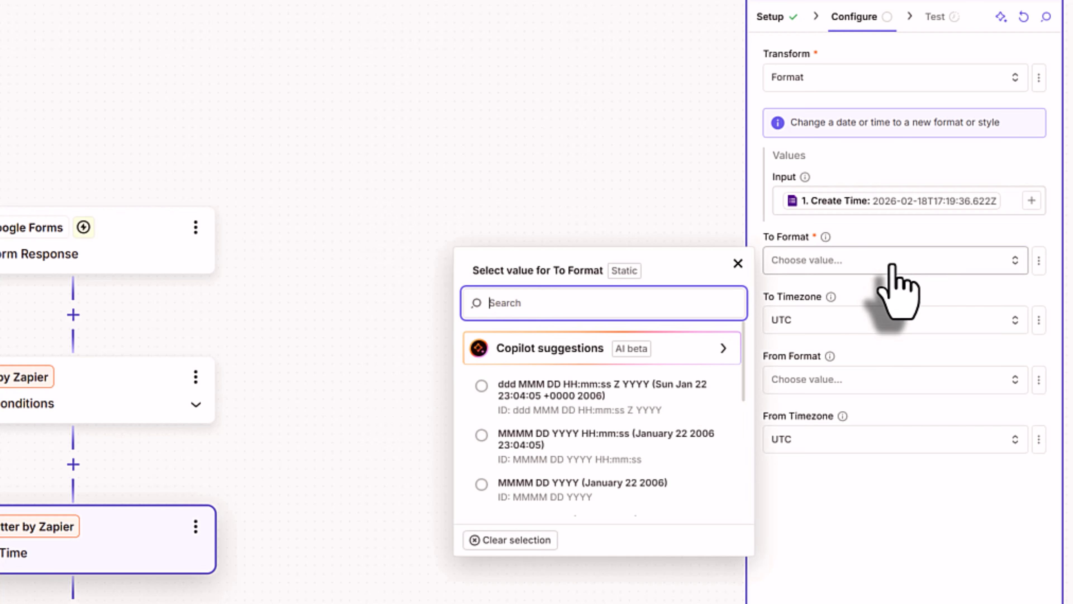
{"action": "scroll", "coordinate": [592, 423], "scroll_direction": "down", "scroll_amount": 5}
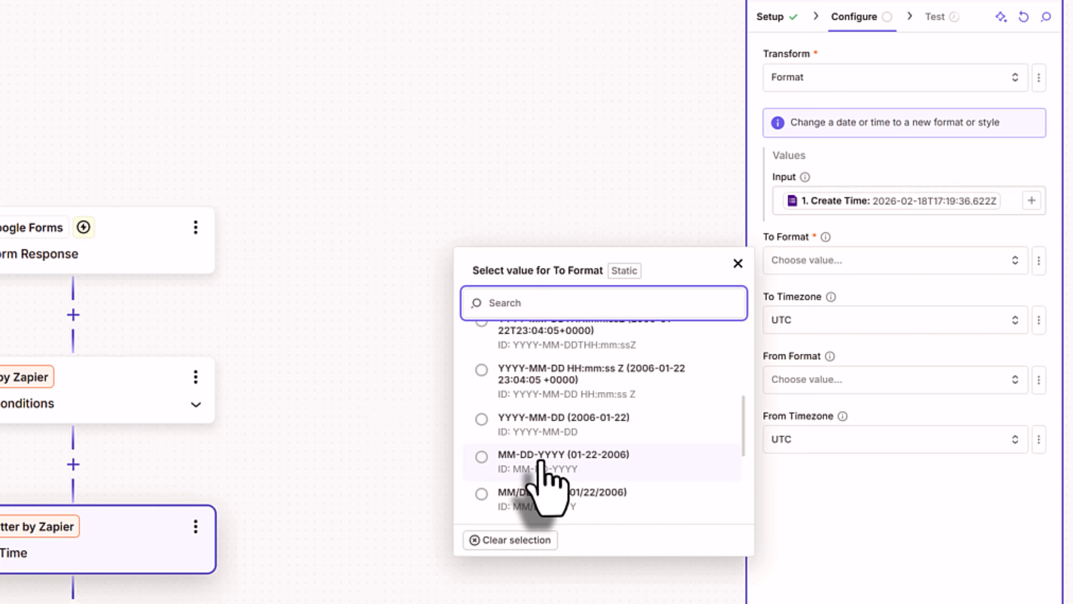
{"action": "left_click", "coordinate": [486, 458]}
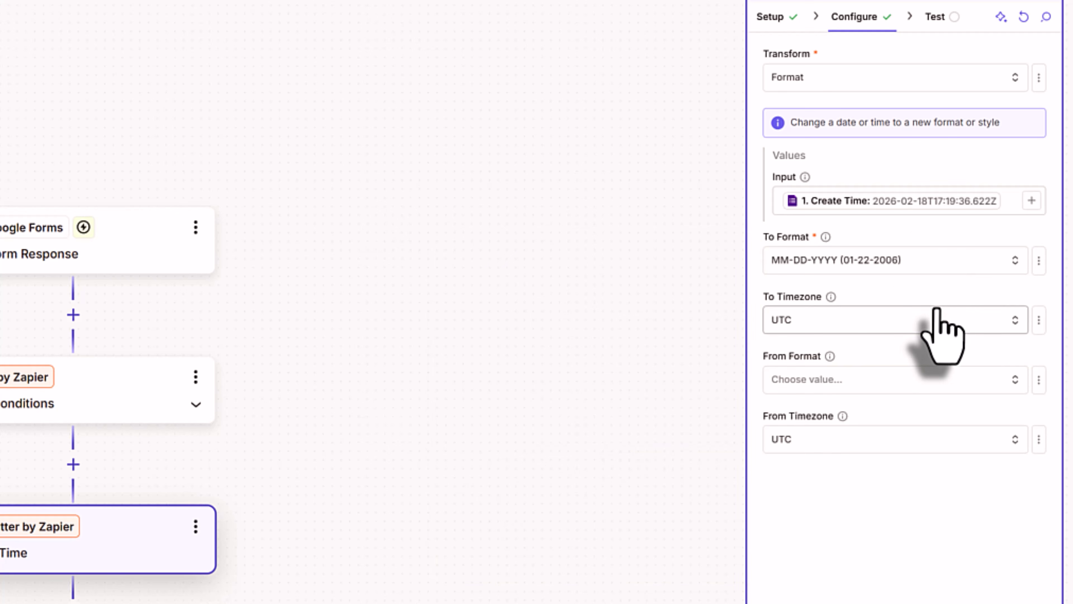
{"action": "left_click", "coordinate": [848, 319]}
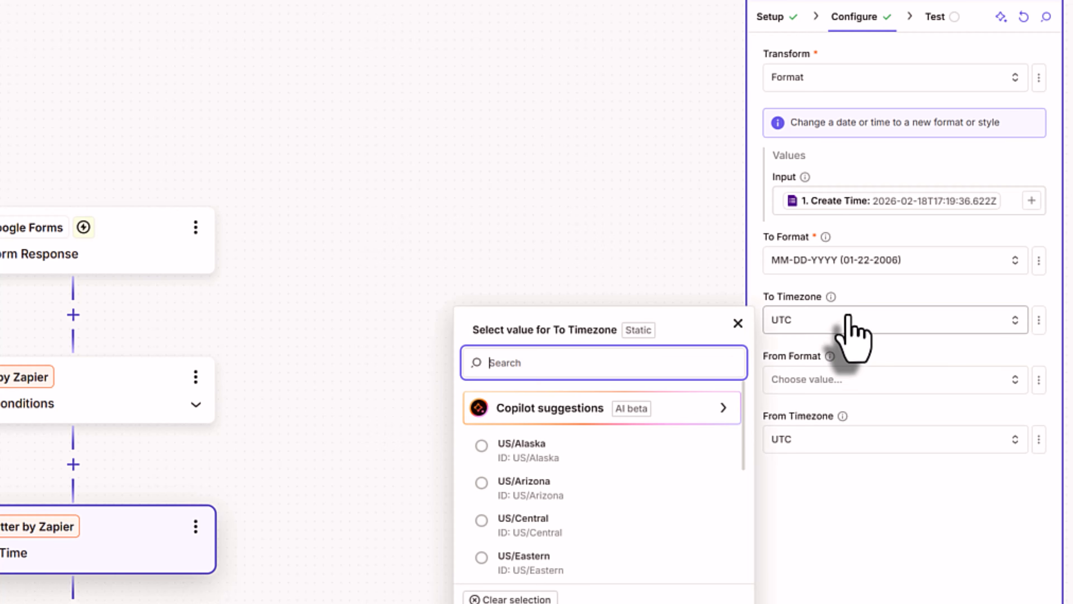
{"action": "left_click", "coordinate": [541, 522]}
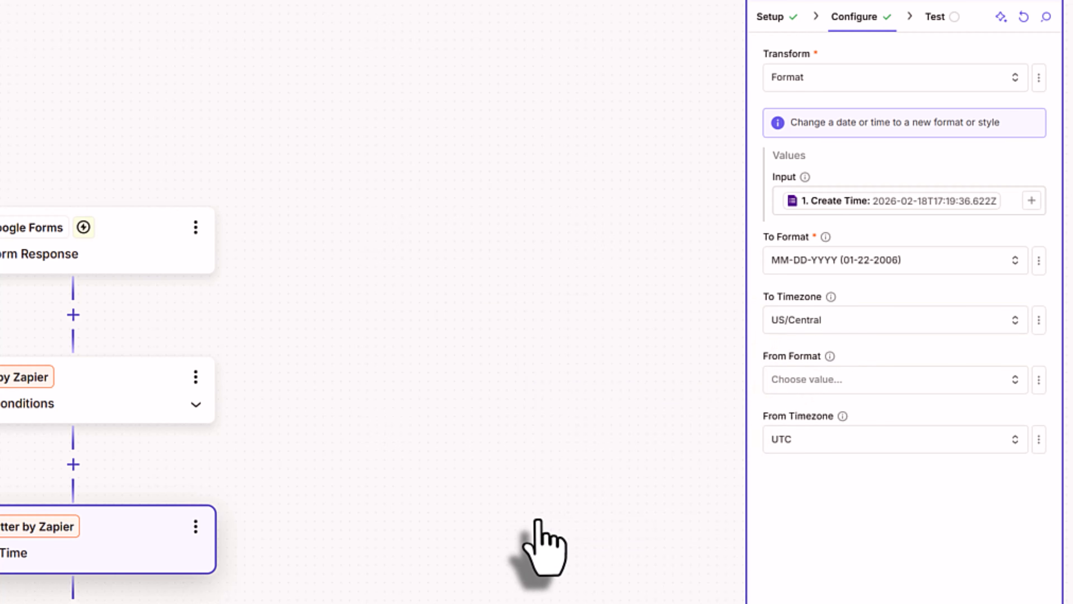
{"action": "left_click", "coordinate": [795, 379]}
{"action": "left_click", "coordinate": [738, 383]}
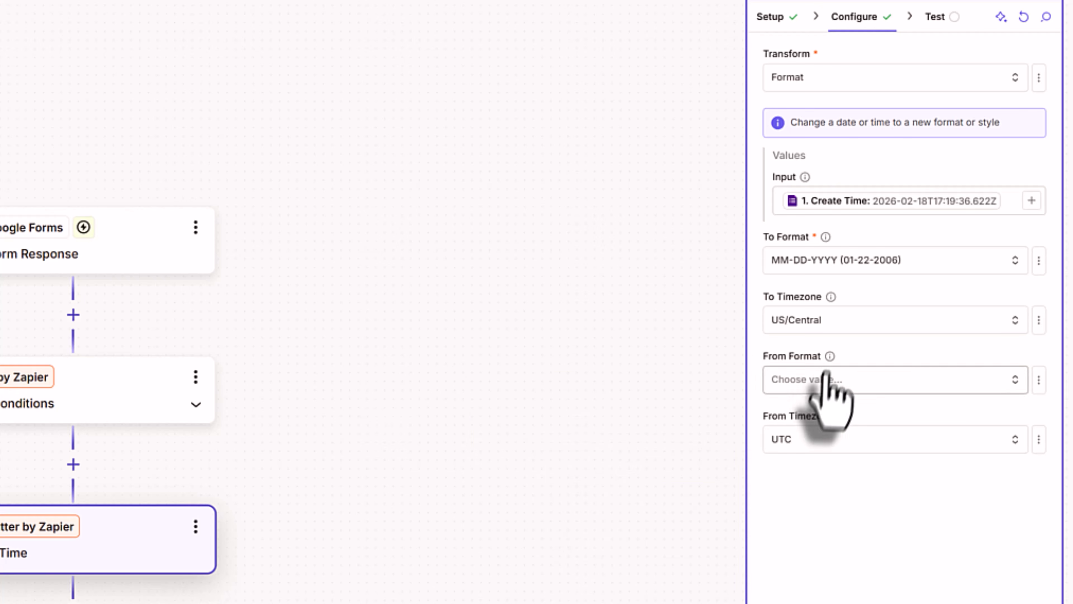
{"action": "mouse_move", "coordinate": [830, 357]}
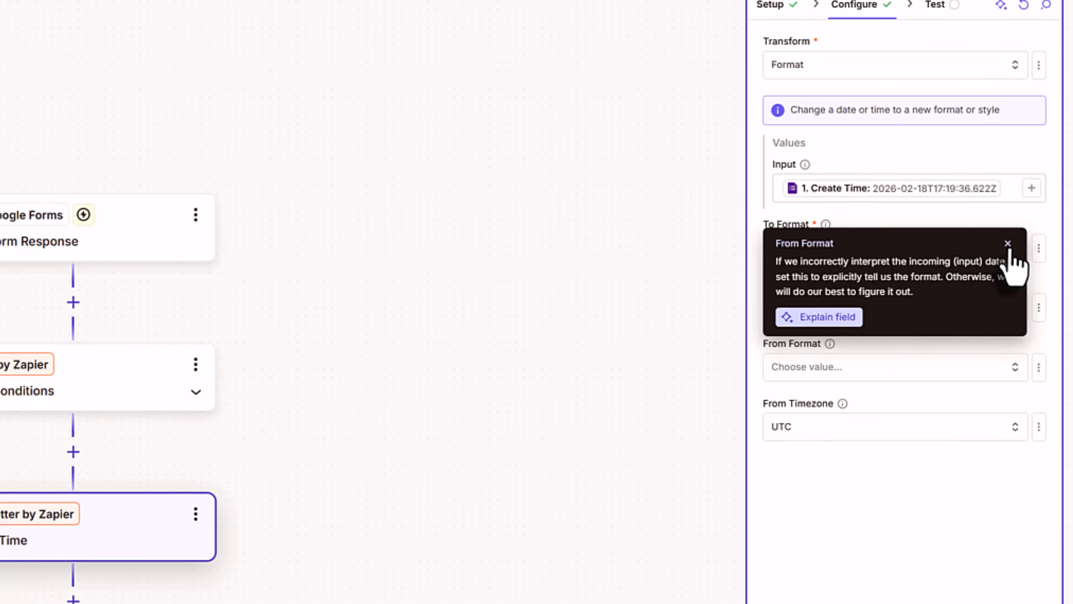
{"action": "left_click", "coordinate": [1008, 256]}
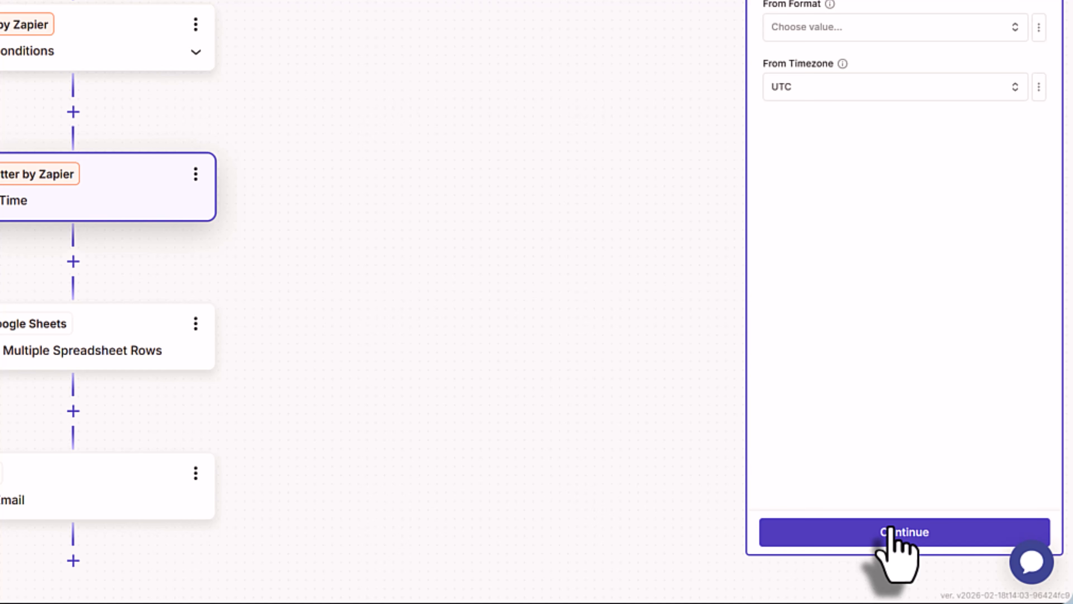
- Continue and test the Date / Time formatter, which outputs 02-18-2026
{"action": "left_click", "coordinate": [890, 532]}
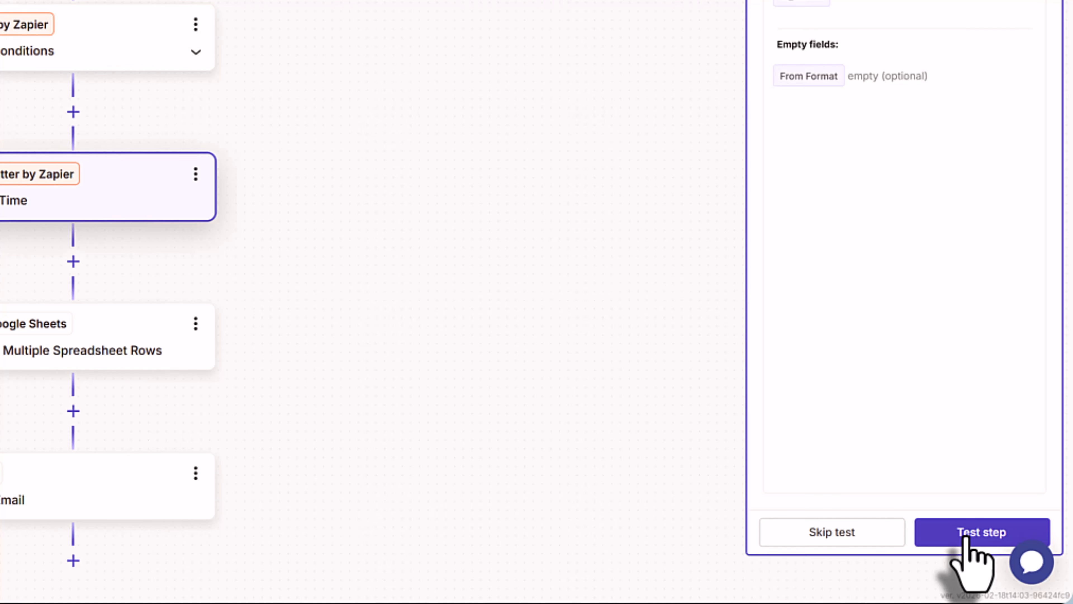
{"action": "left_click", "coordinate": [967, 536]}
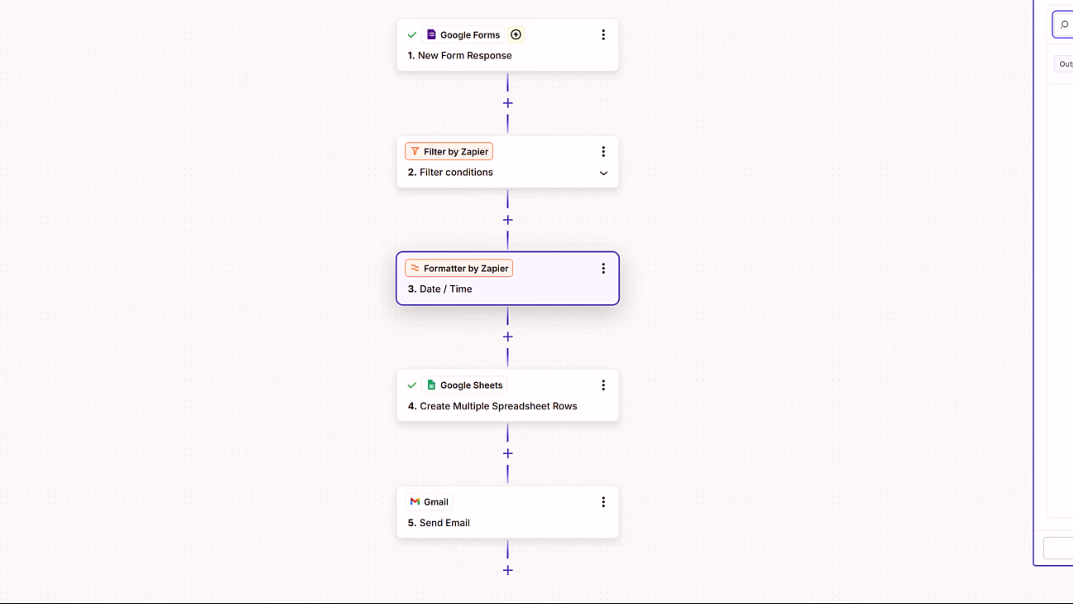
- Delete the Filter conditions step and confirm its removal
{"action": "scroll", "coordinate": [659, 232], "scroll_direction": "down", "scroll_amount": 1}
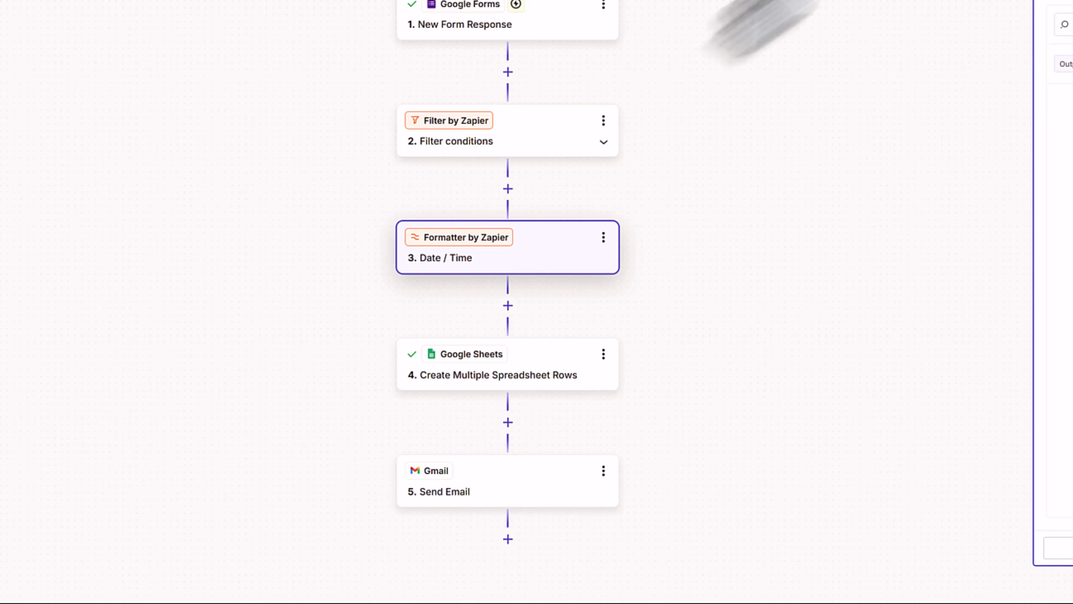
{"action": "left_click", "coordinate": [603, 121]}
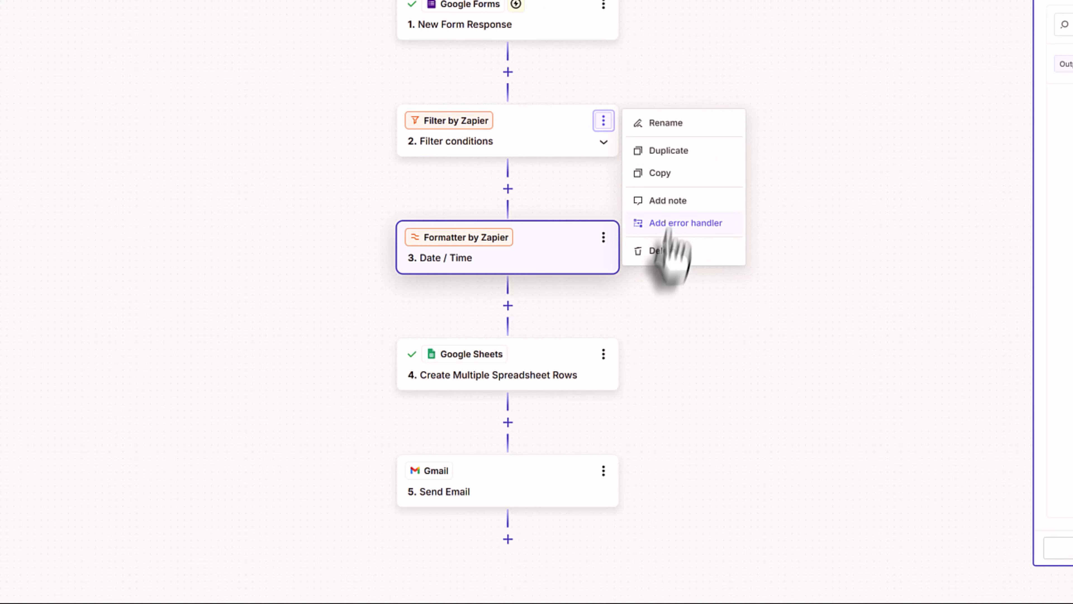
{"action": "left_click", "coordinate": [667, 250]}
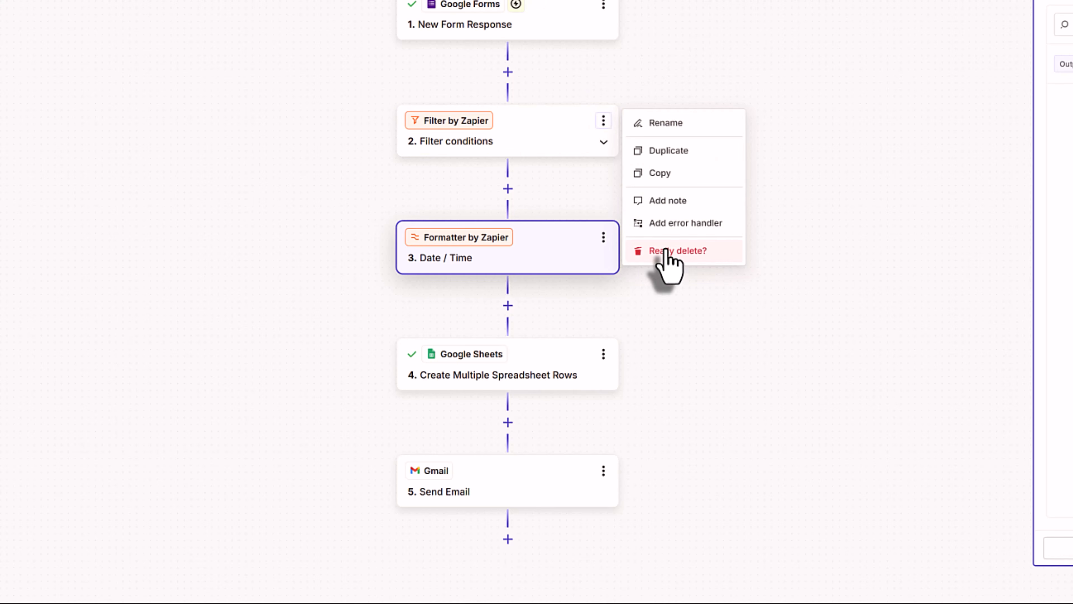
{"action": "left_click", "coordinate": [708, 253]}
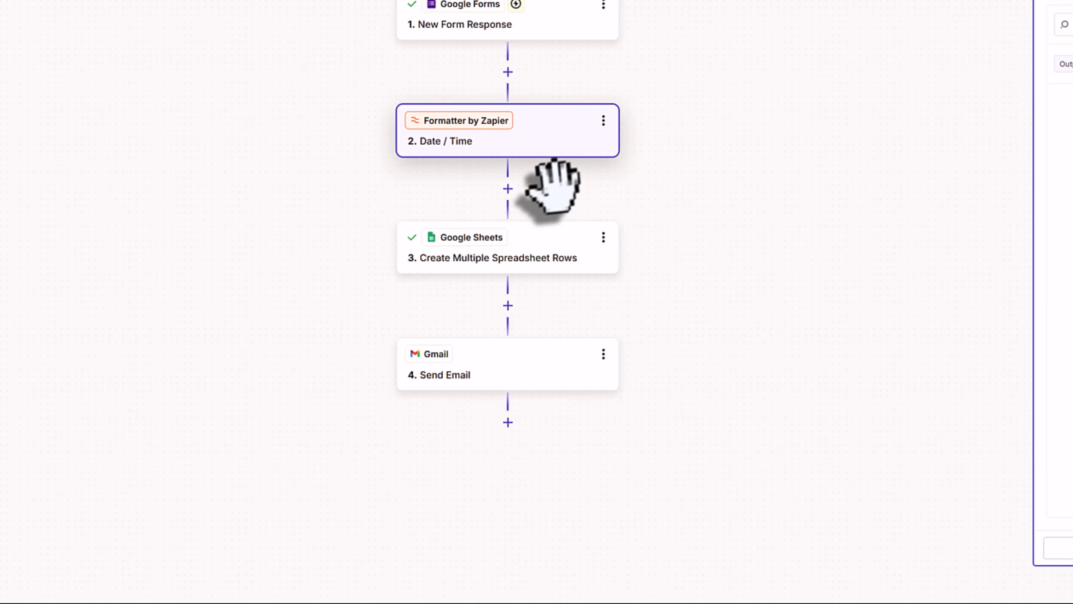
- Insert a Paths step after Date / Time, moving Sheets and Gmail into Path A
{"action": "left_click", "coordinate": [508, 188]}
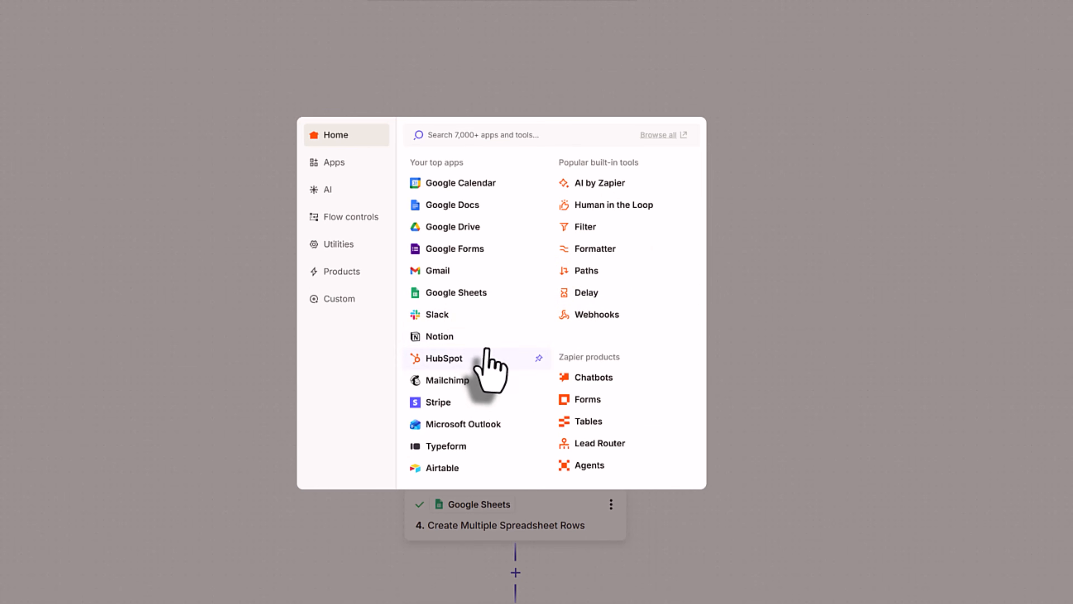
{"action": "left_click", "coordinate": [585, 270]}
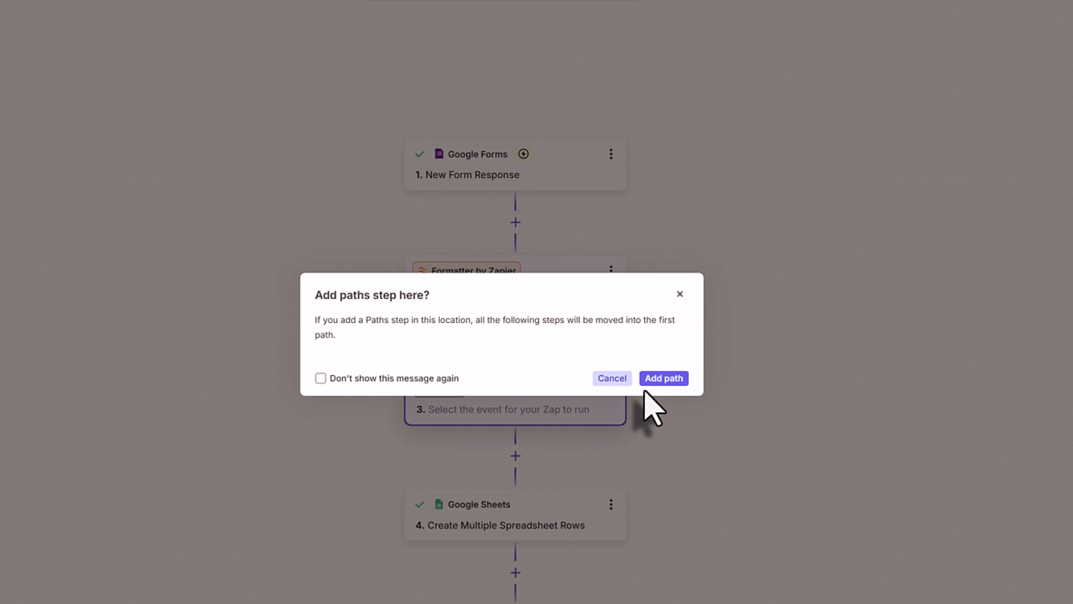
{"action": "left_click", "coordinate": [650, 383]}
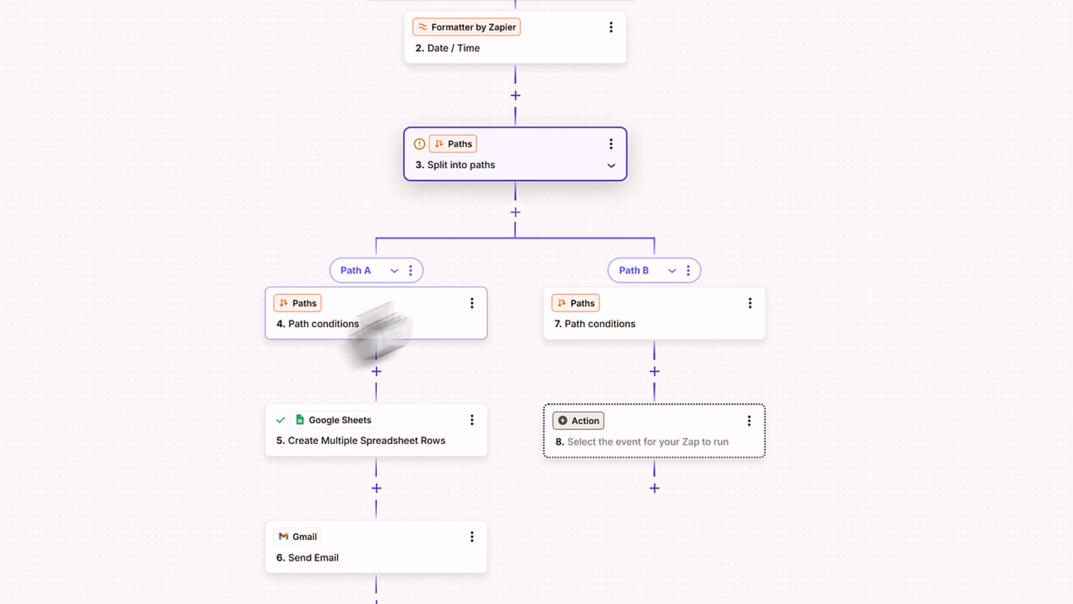
- Base Path A's rule on the Google Forms PC or Mac? answer
{"action": "left_click", "coordinate": [385, 327]}
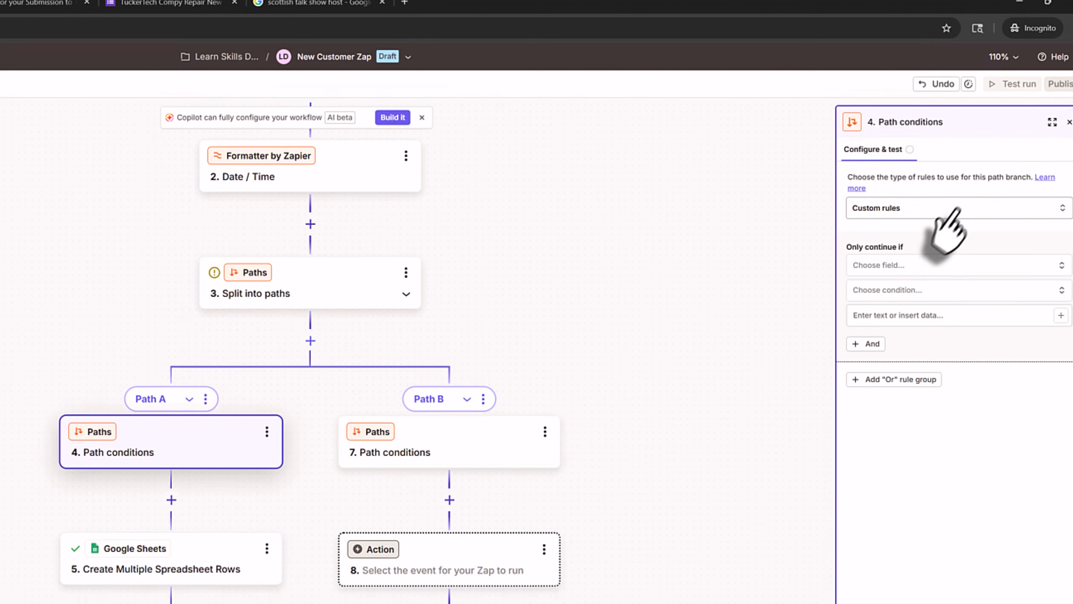
{"action": "left_click", "coordinate": [923, 265]}
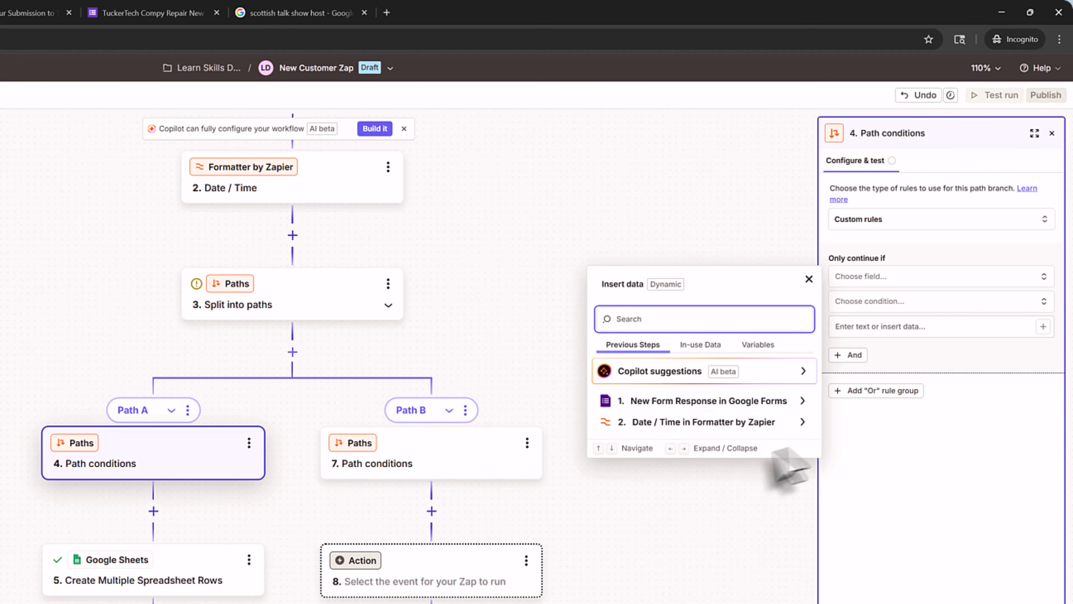
{"action": "left_click", "coordinate": [803, 400]}
{"action": "scroll", "coordinate": [718, 518], "scroll_direction": "down", "scroll_amount": 2}
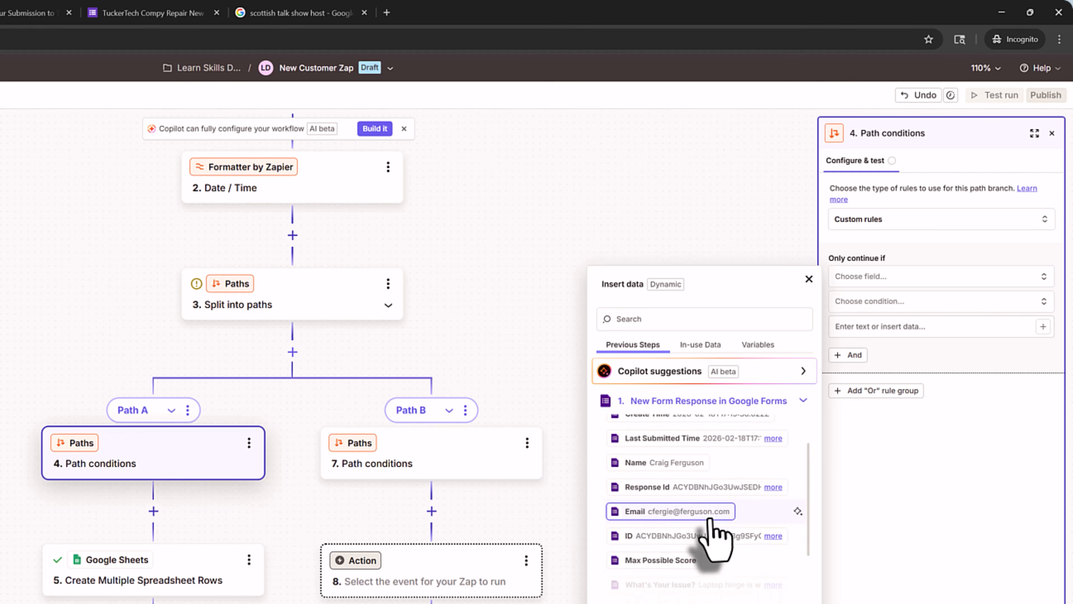
{"action": "scroll", "coordinate": [712, 525], "scroll_direction": "down", "scroll_amount": 4}
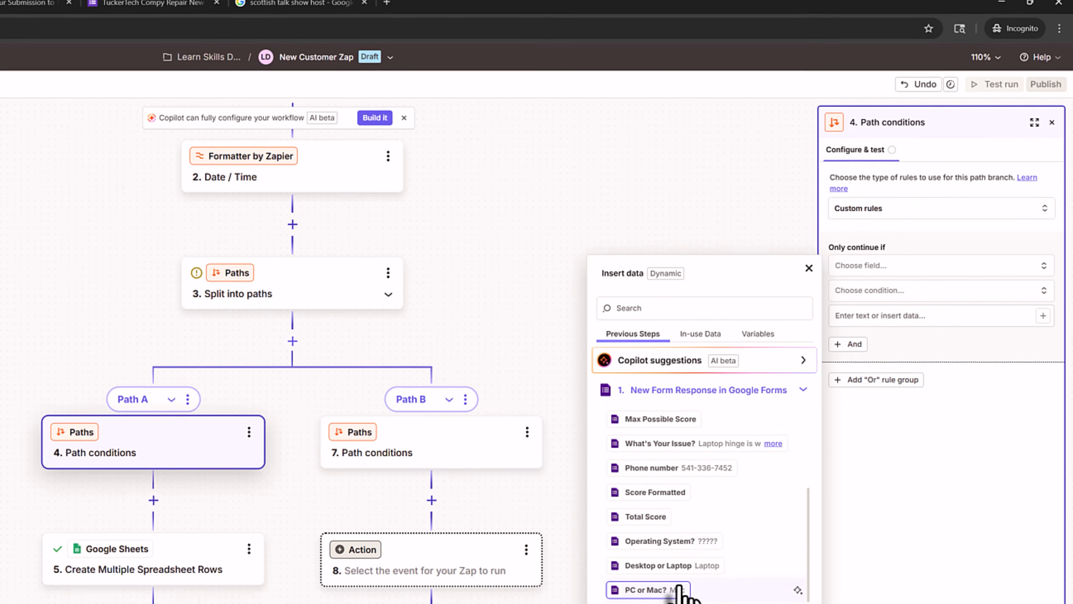
{"action": "left_click", "coordinate": [680, 589]}
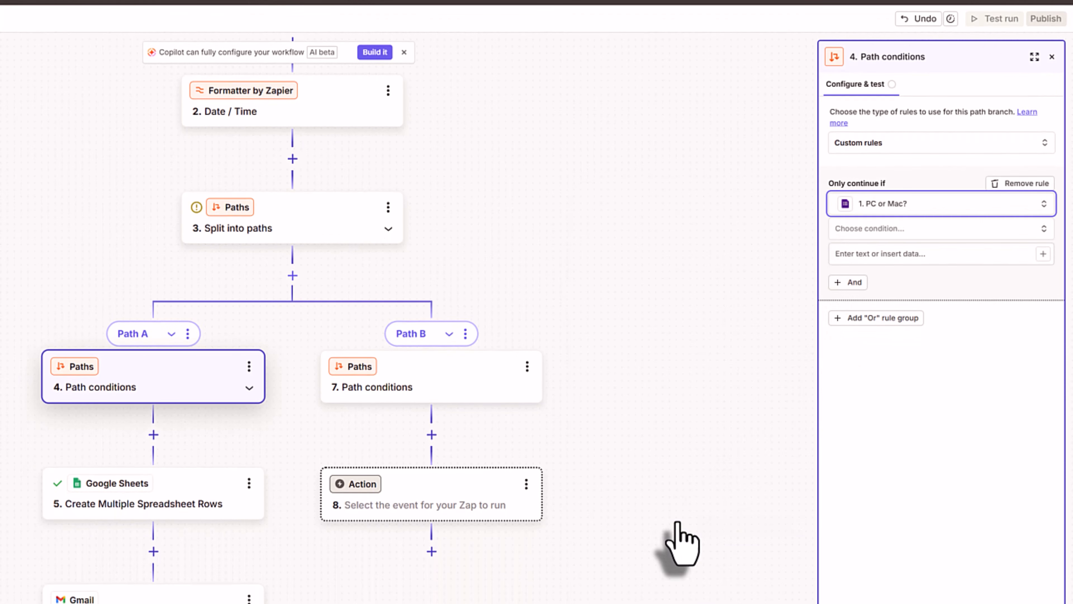
- Set Path A's condition to Does not contain 'Other' and test it, passing on the Mac record
{"action": "left_click", "coordinate": [864, 228]}
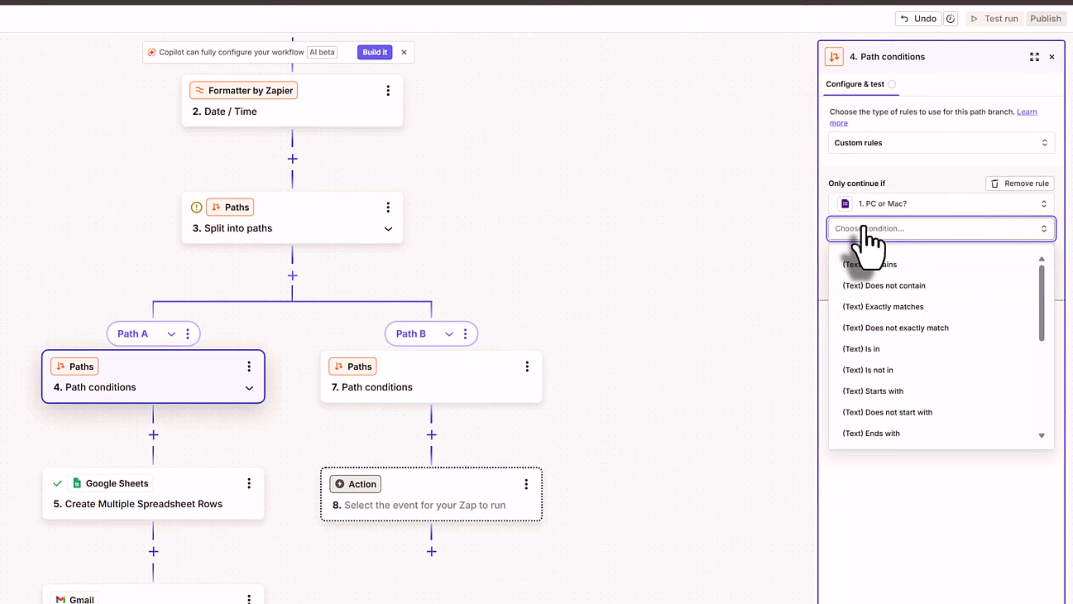
{"action": "left_click", "coordinate": [895, 288]}
{"action": "left_click", "coordinate": [876, 253]}
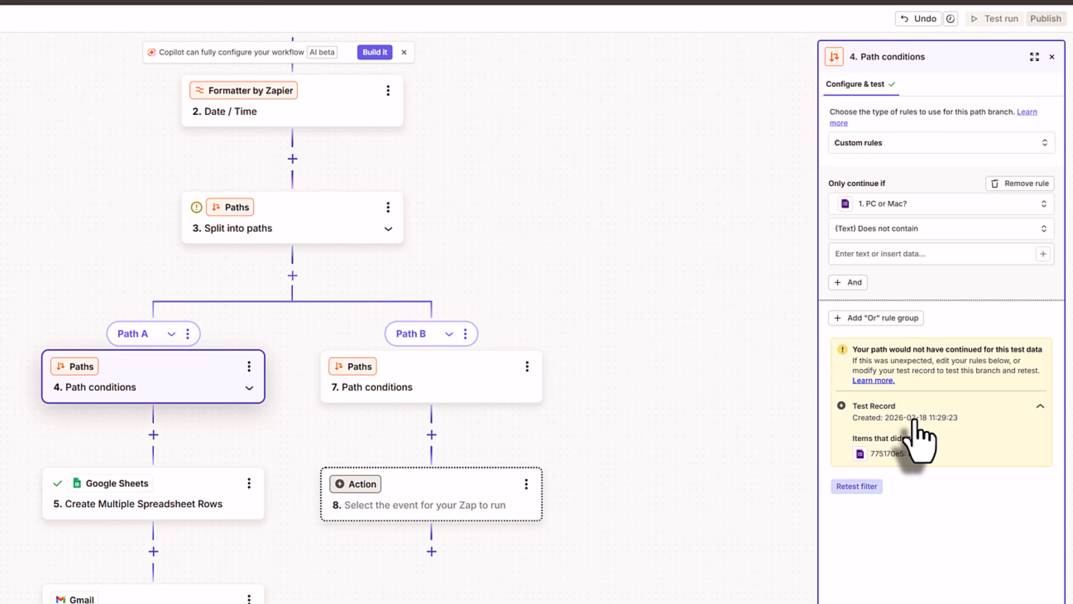
{"action": "left_click", "coordinate": [873, 256]}
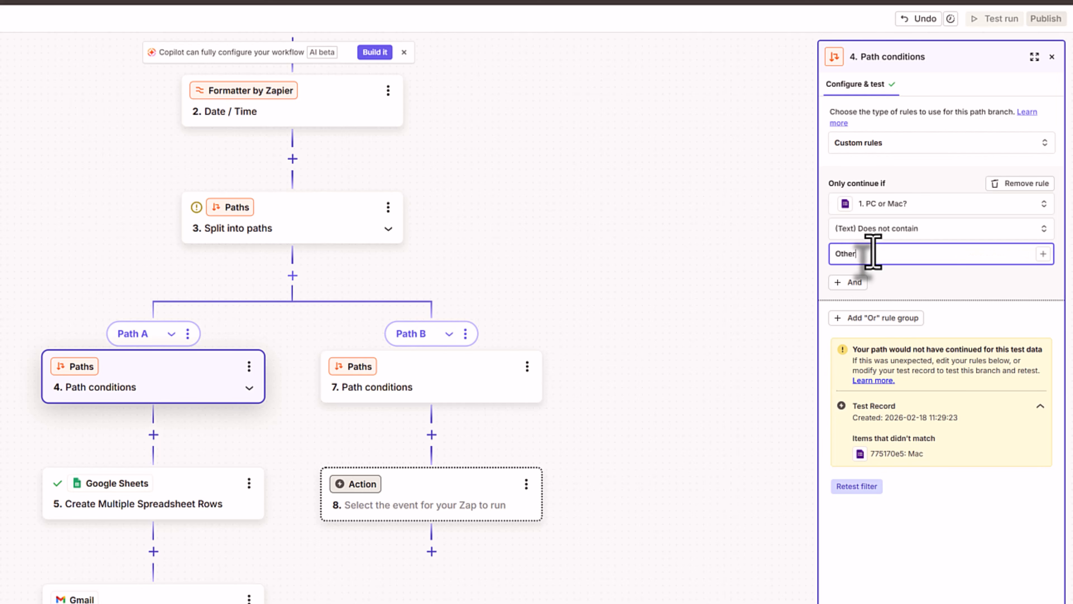
{"action": "left_click", "coordinate": [959, 563]}
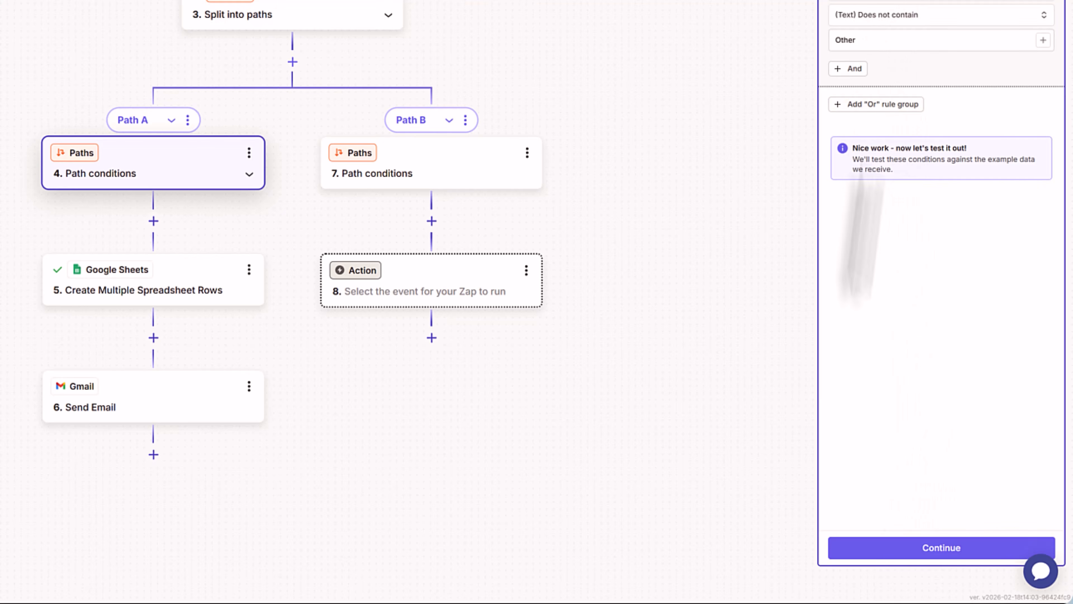
{"action": "left_click", "coordinate": [890, 556]}
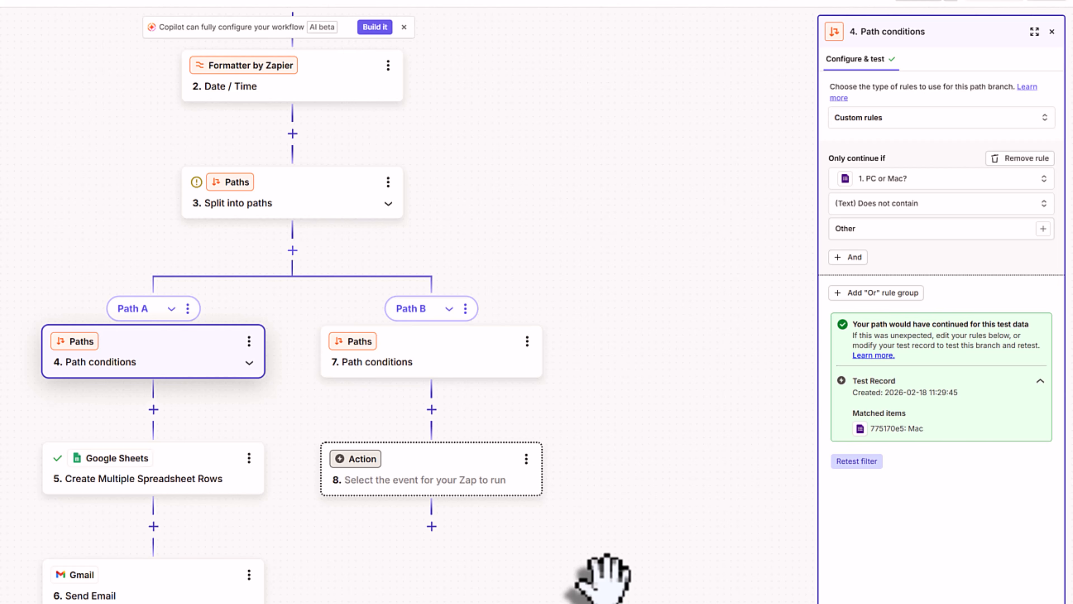
- Set Path B's rule to PC or Mac? (Text) Contains and begin entering 'Other'
{"action": "left_click", "coordinate": [439, 369]}
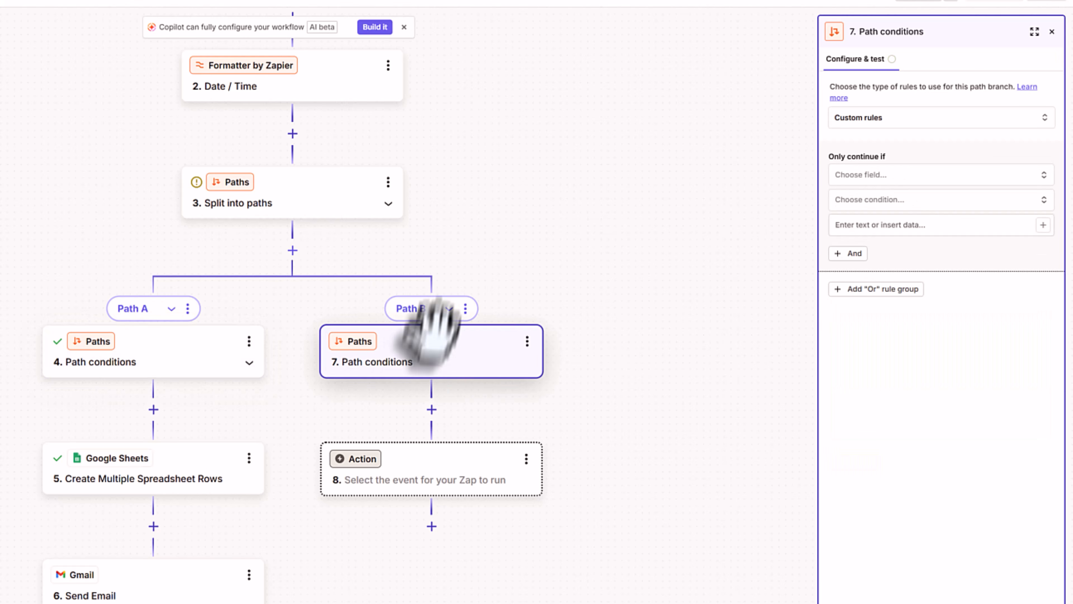
{"action": "left_click", "coordinate": [871, 175]}
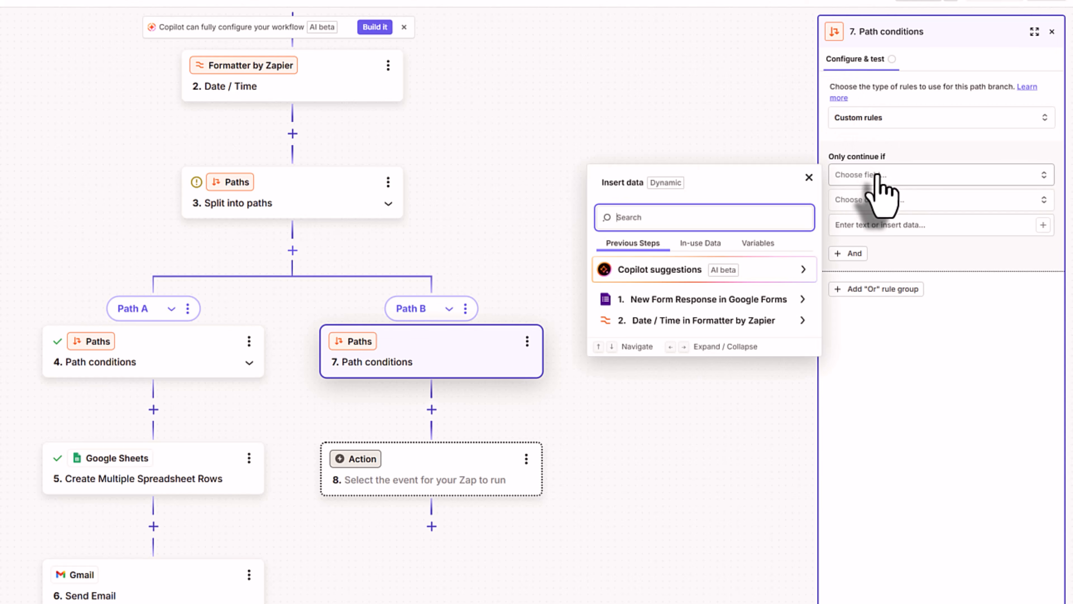
{"action": "left_click", "coordinate": [801, 301]}
{"action": "scroll", "coordinate": [718, 394], "scroll_direction": "down", "scroll_amount": 5}
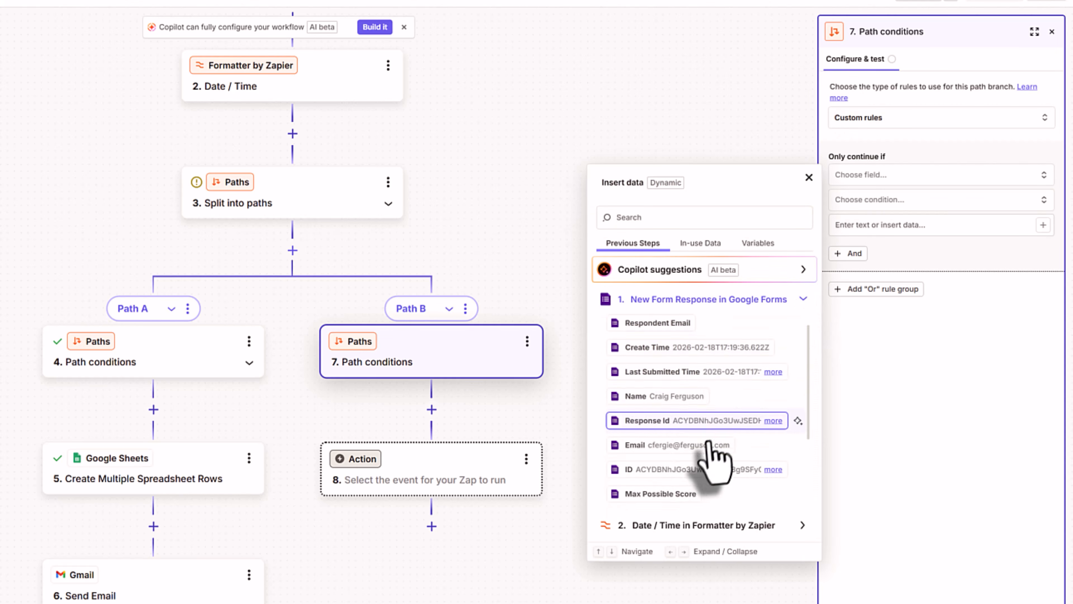
{"action": "left_click", "coordinate": [672, 502]}
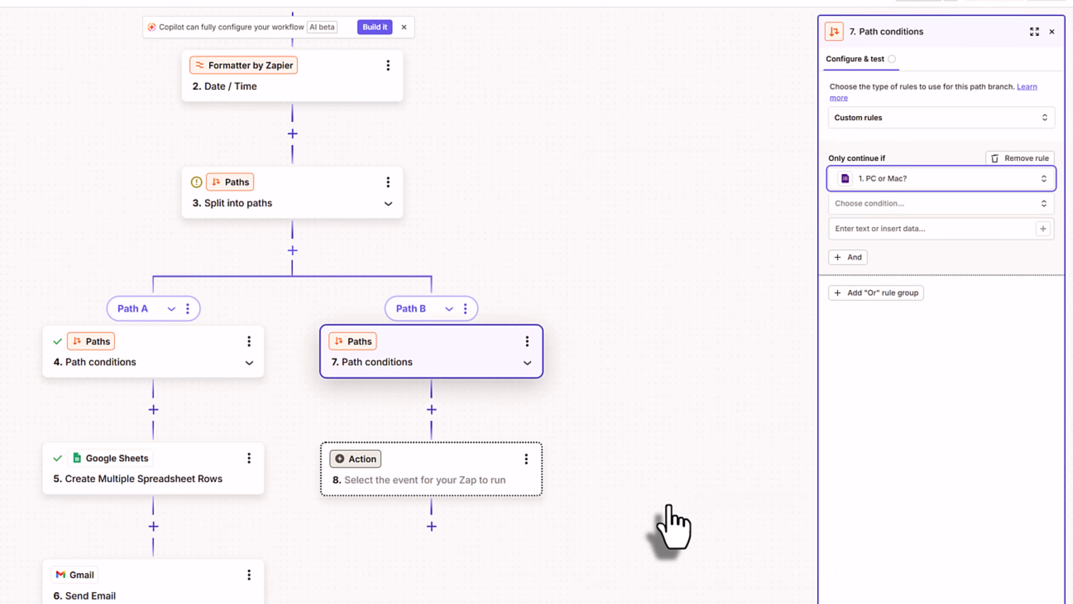
{"action": "left_click", "coordinate": [905, 207]}
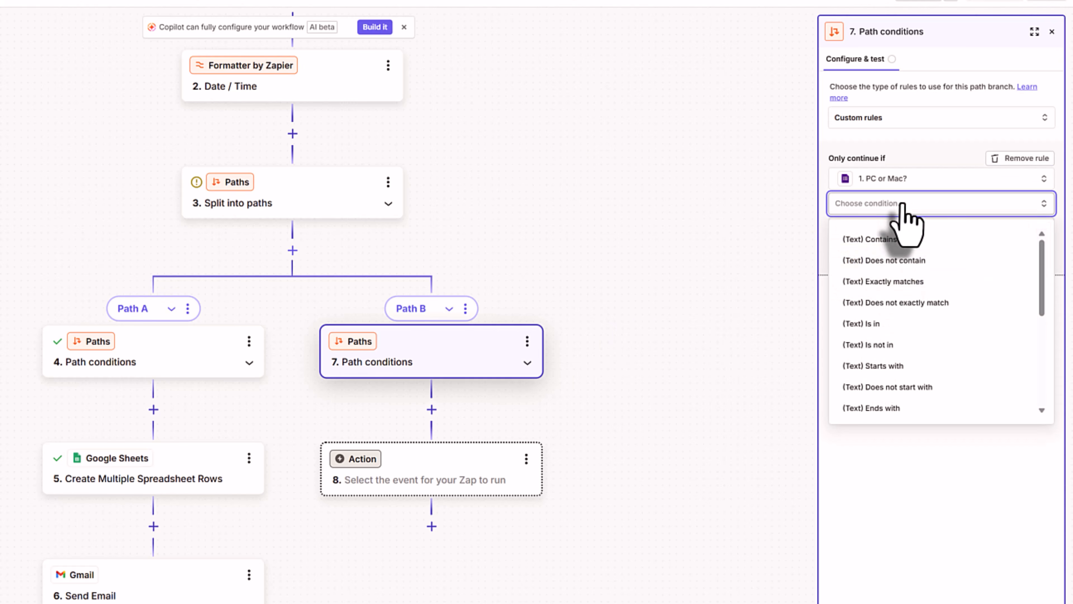
{"action": "left_click", "coordinate": [892, 241]}
{"action": "left_click", "coordinate": [875, 229]}
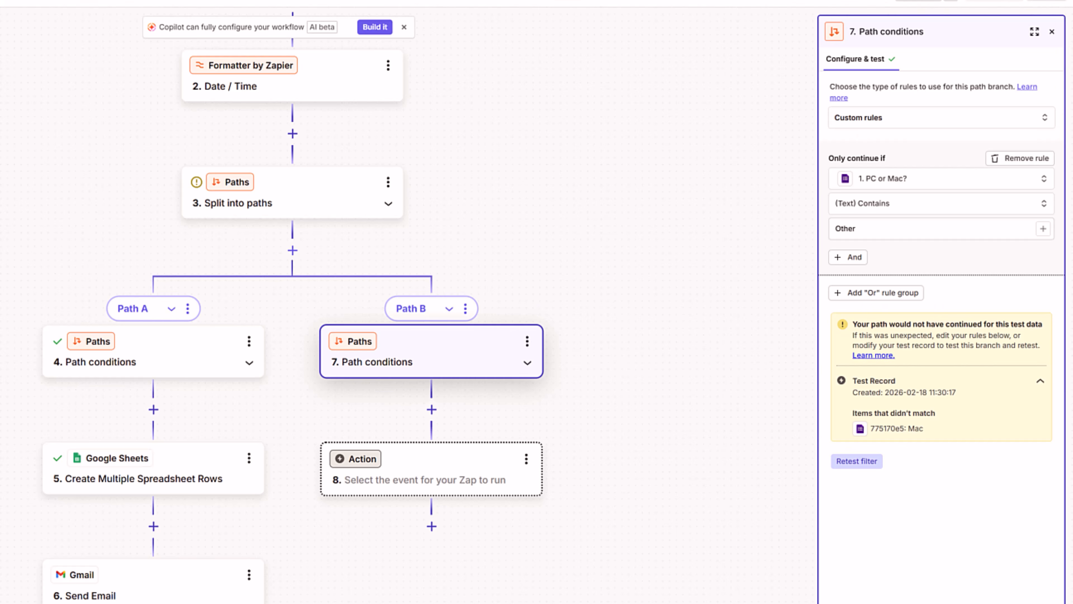
- Make step 8 a Google Sheets Create Multiple Spreadsheet Rows action
{"action": "left_click", "coordinate": [482, 477]}
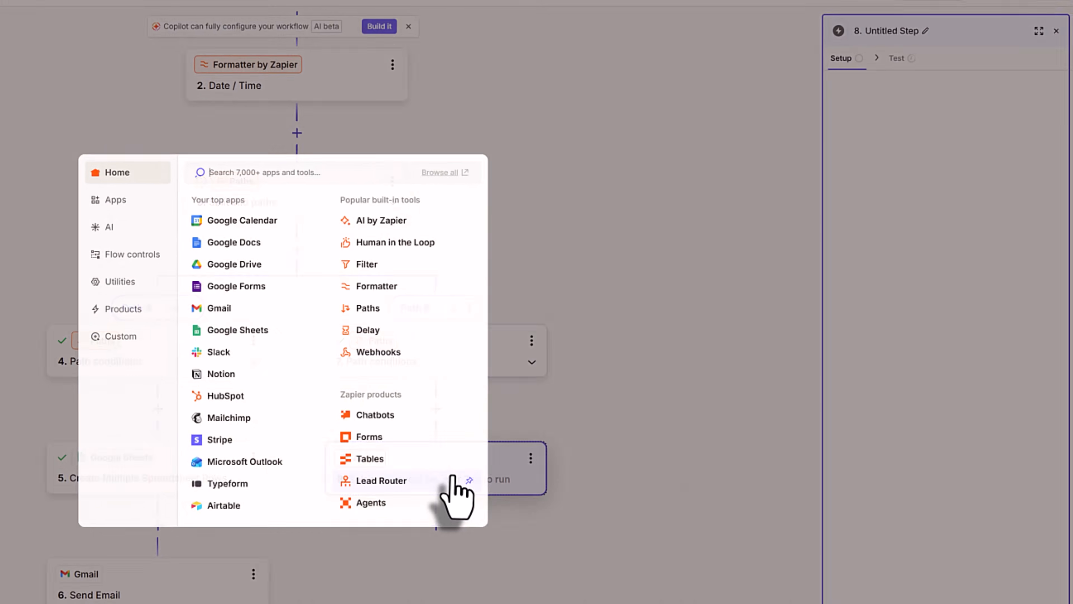
{"action": "left_click", "coordinate": [455, 294]}
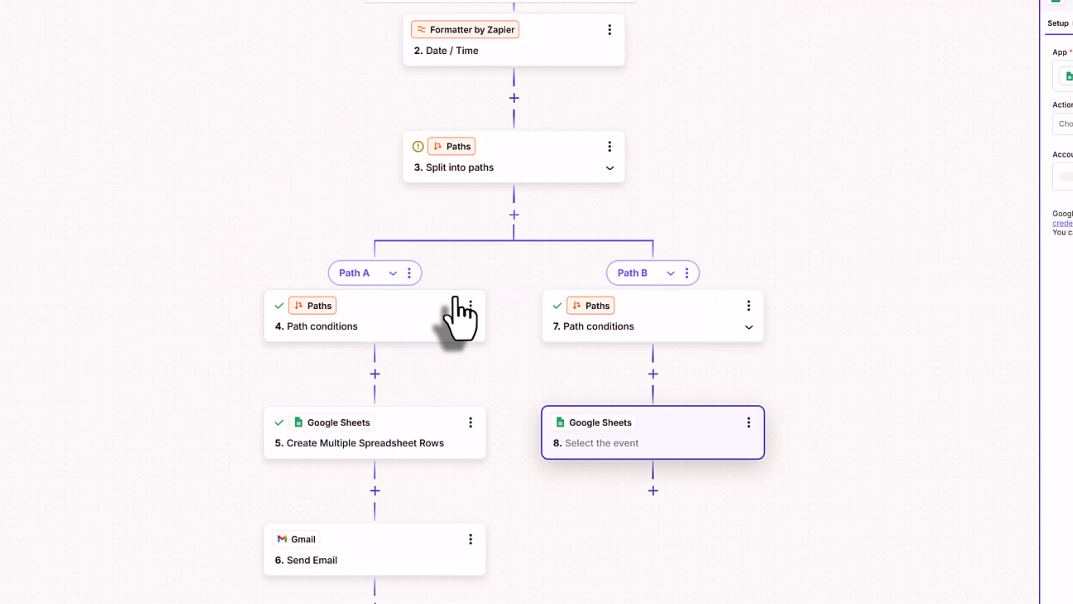
{"action": "left_click", "coordinate": [870, 301]}
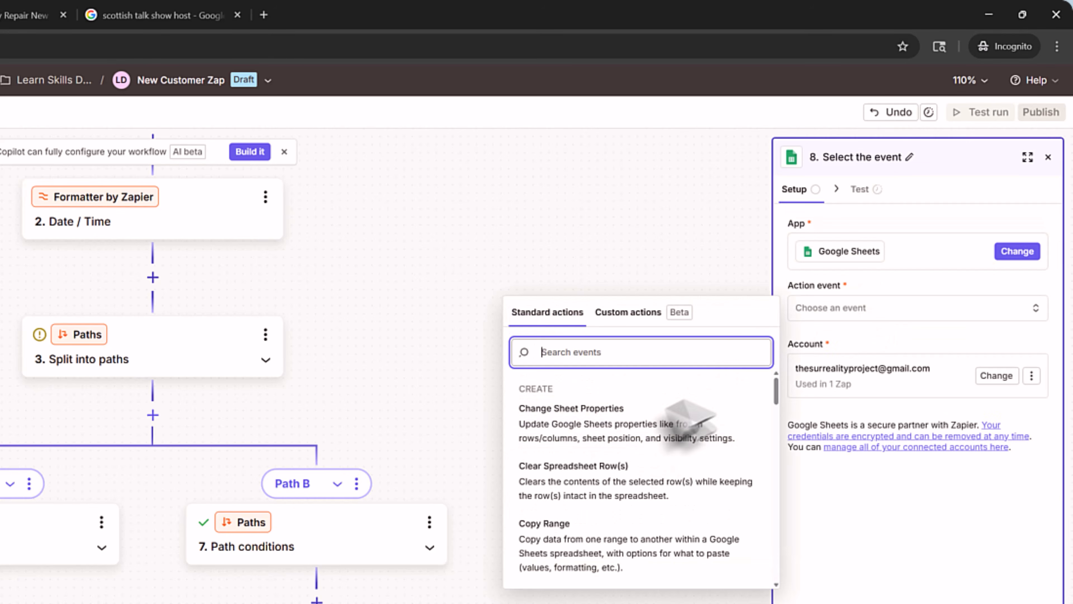
{"action": "type", "text": "mul"}
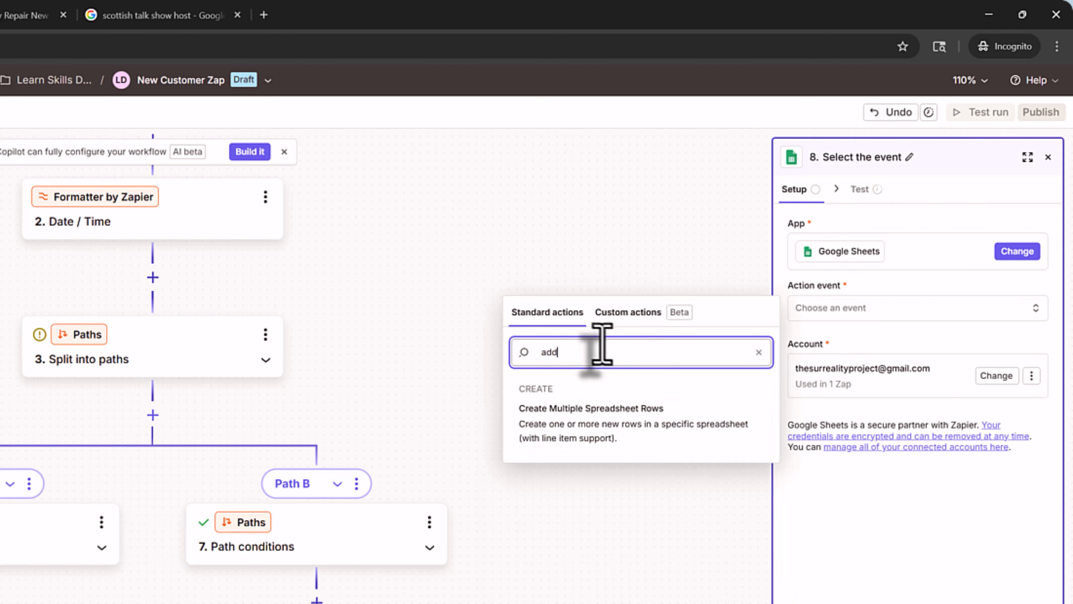
{"action": "left_click", "coordinate": [624, 408]}
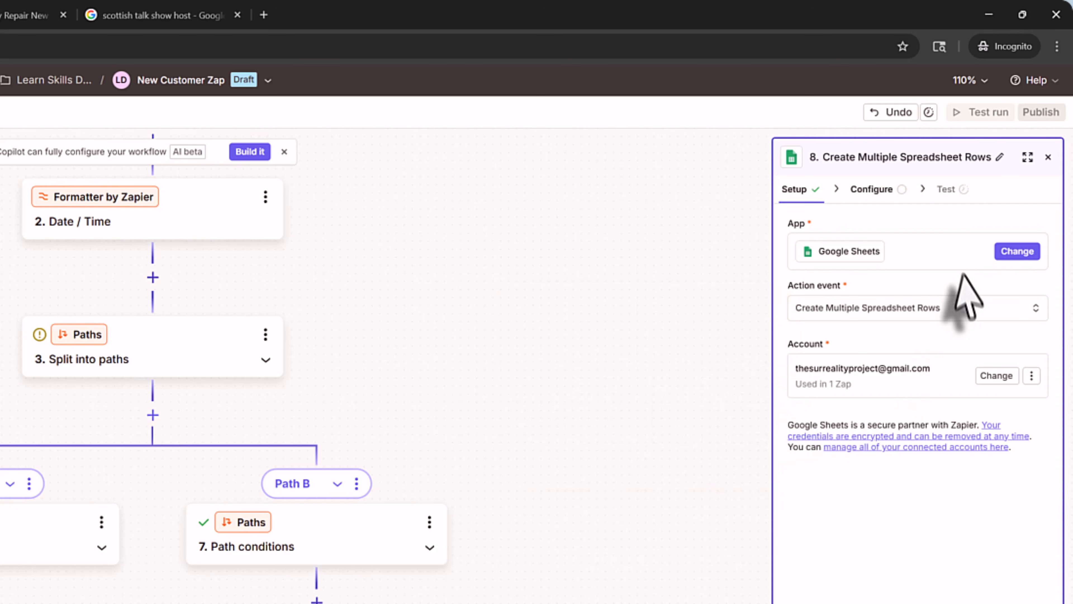
{"action": "left_click", "coordinate": [868, 191]}
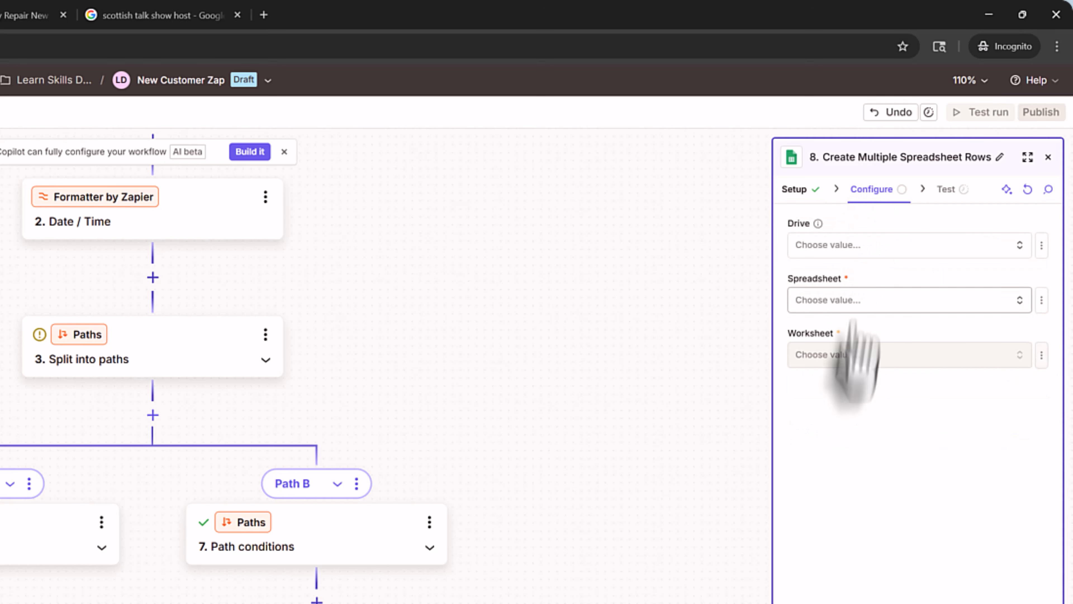
- Target My Google Drive, the TuckerTech Customer Tracker spreadsheet, and Sheet2
{"action": "left_click", "coordinate": [857, 249]}
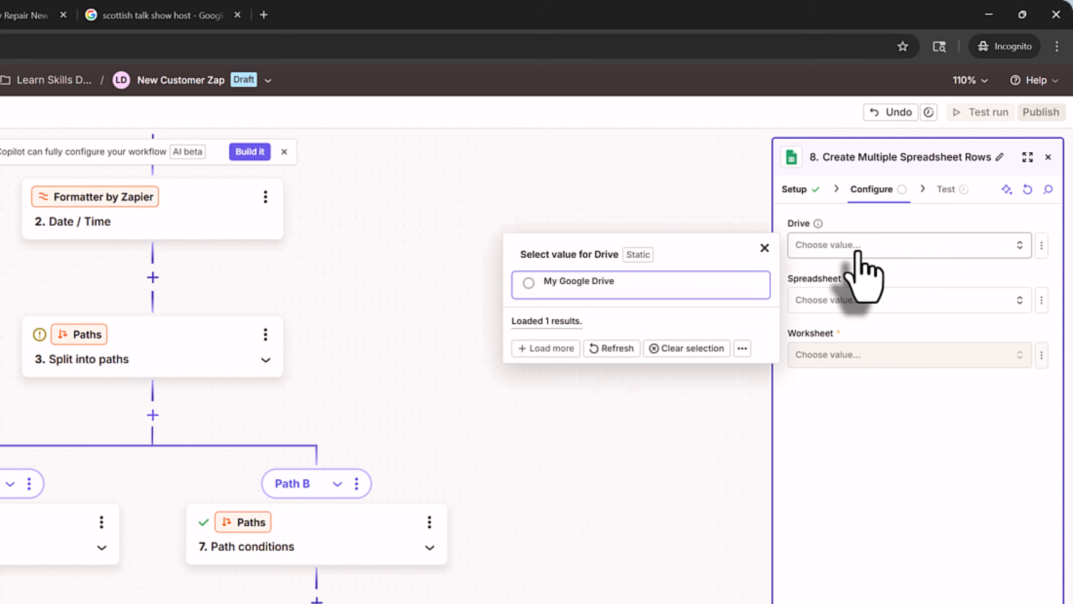
{"action": "left_click", "coordinate": [633, 282]}
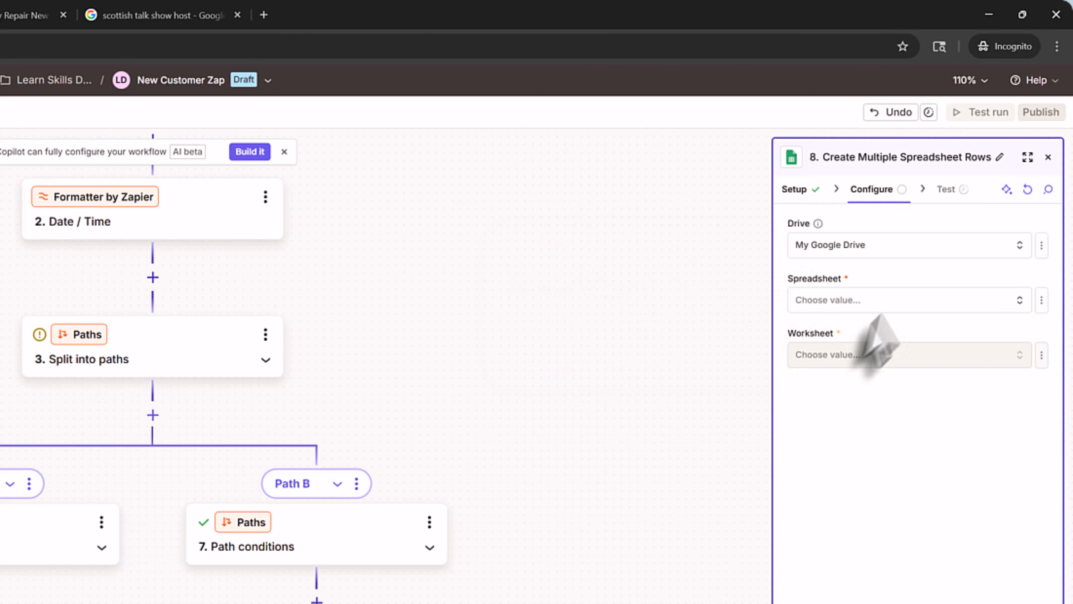
{"action": "left_click", "coordinate": [882, 302]}
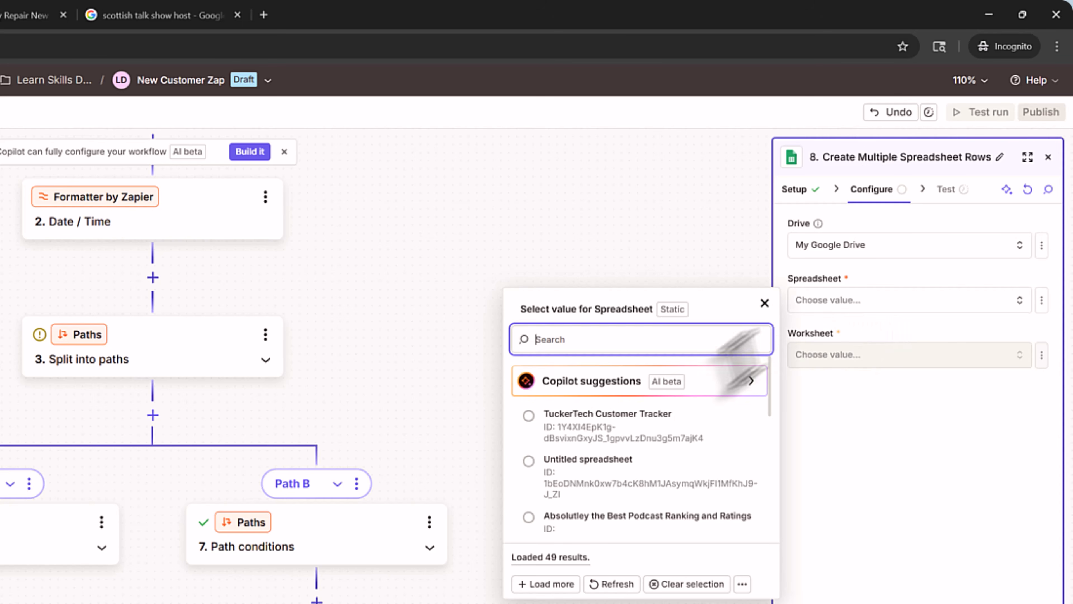
{"action": "left_click", "coordinate": [604, 419]}
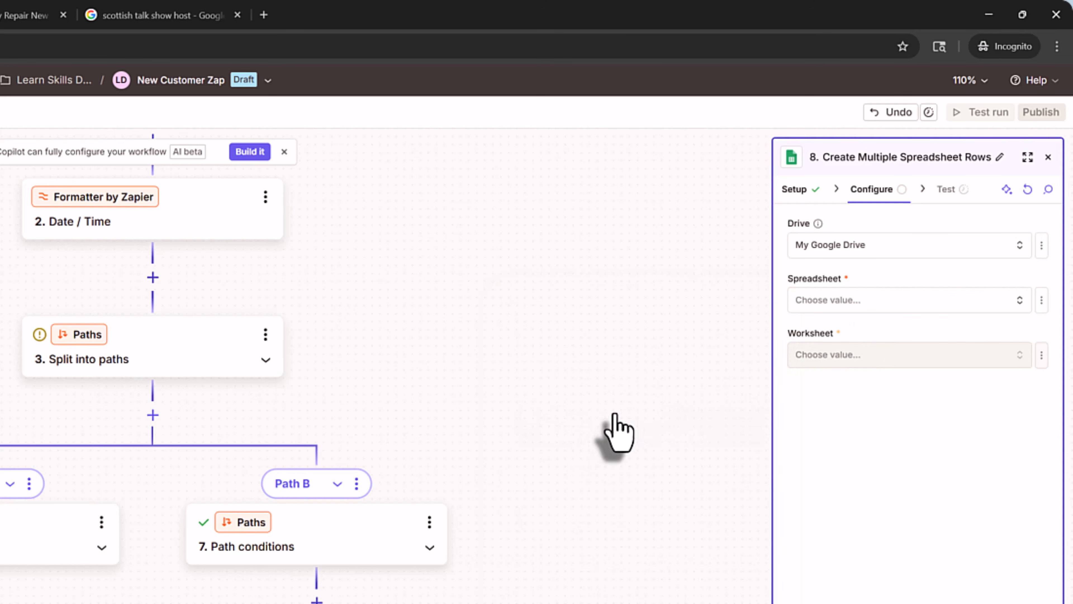
{"action": "left_click", "coordinate": [848, 357]}
{"action": "left_click", "coordinate": [693, 398]}
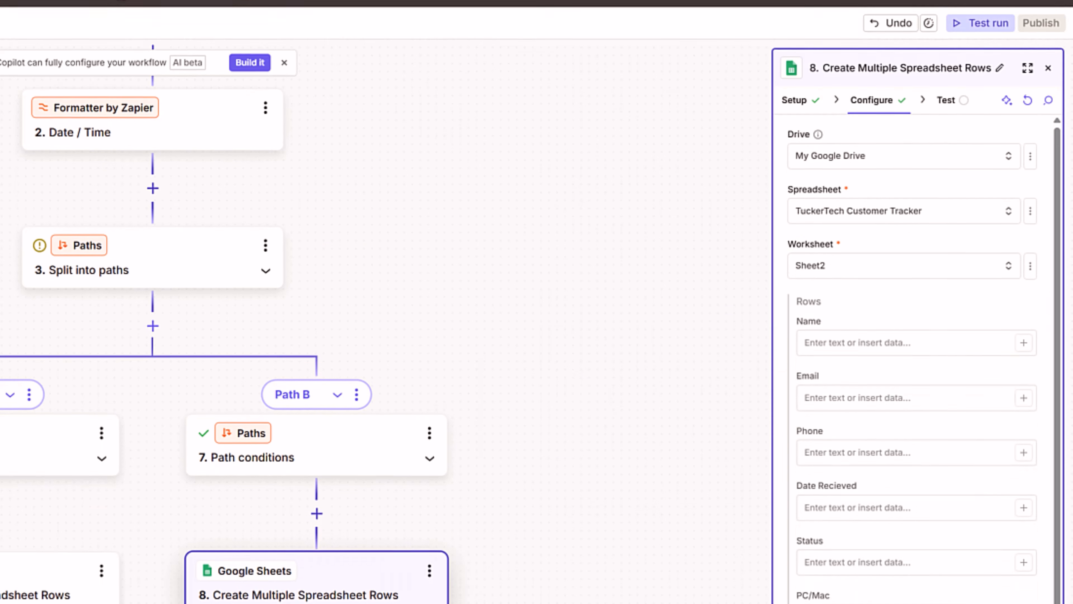
- Set the Status field to 'Declined' and add a Gmail action as step 9
{"action": "scroll", "coordinate": [910, 205], "scroll_direction": "down", "scroll_amount": 2}
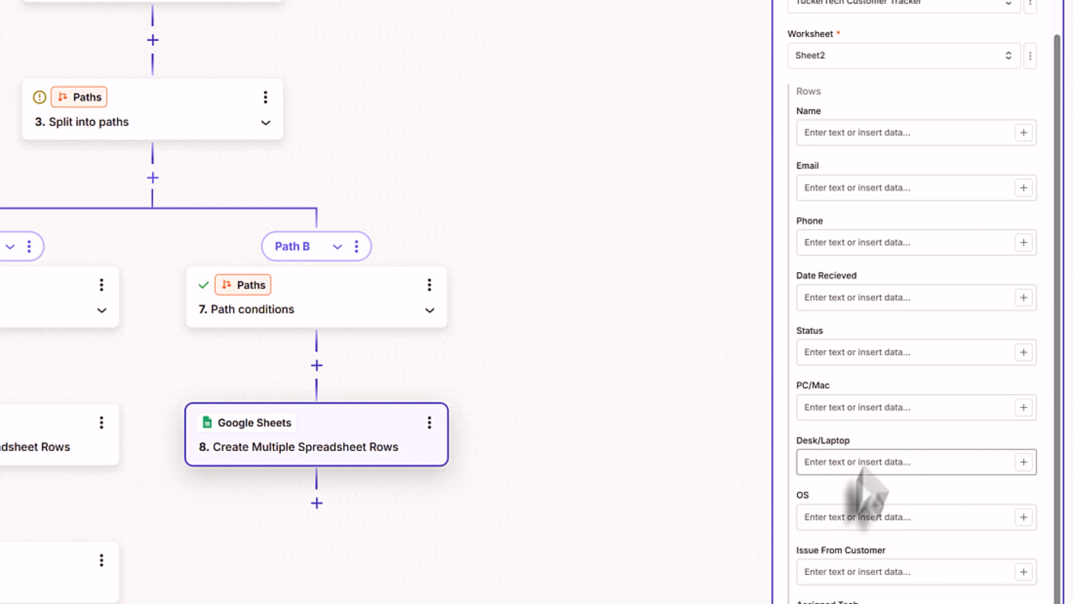
{"action": "left_click", "coordinate": [861, 353]}
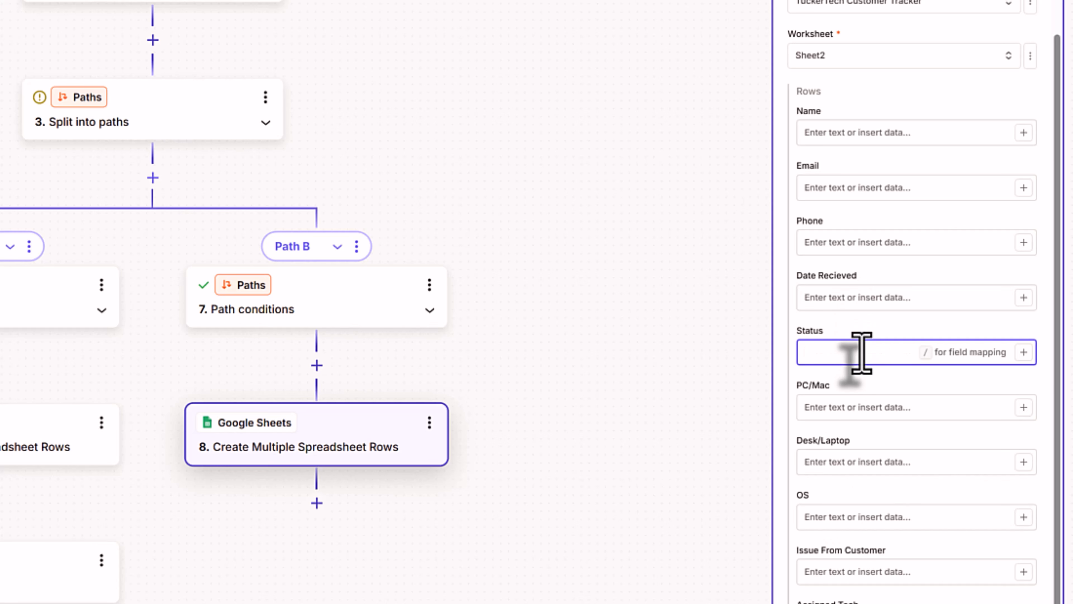
{"action": "type", "text": "Dec"}
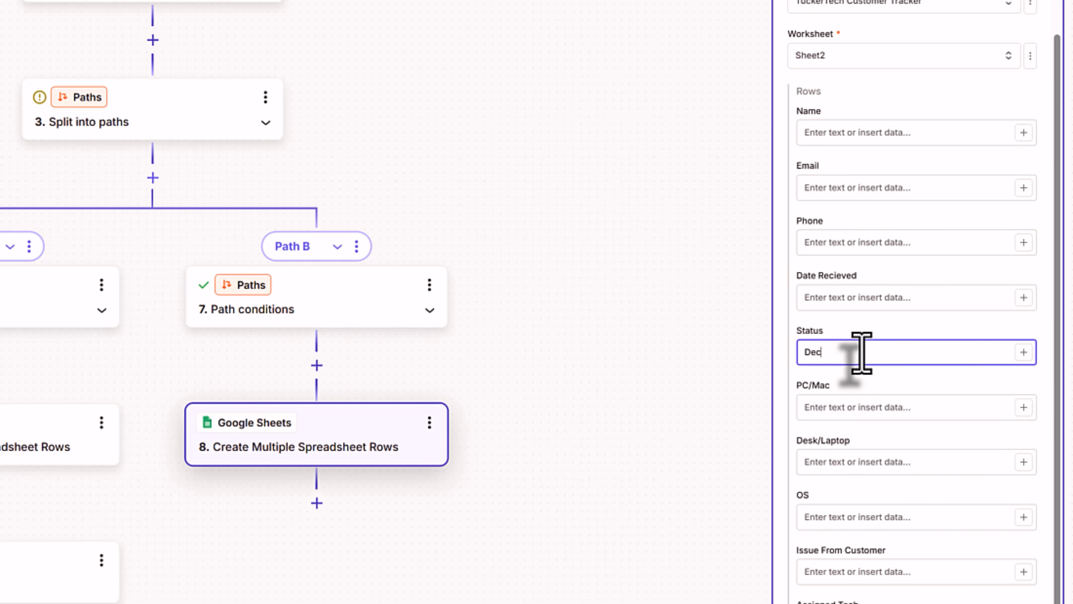
{"action": "type", "text": "lined"}
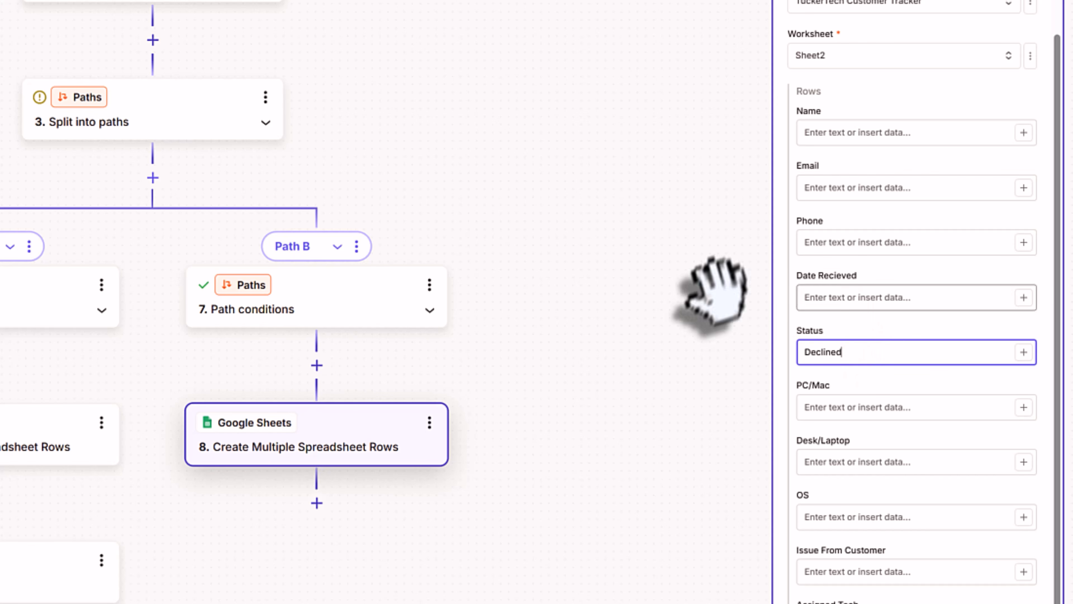
{"action": "left_click", "coordinate": [618, 503]}
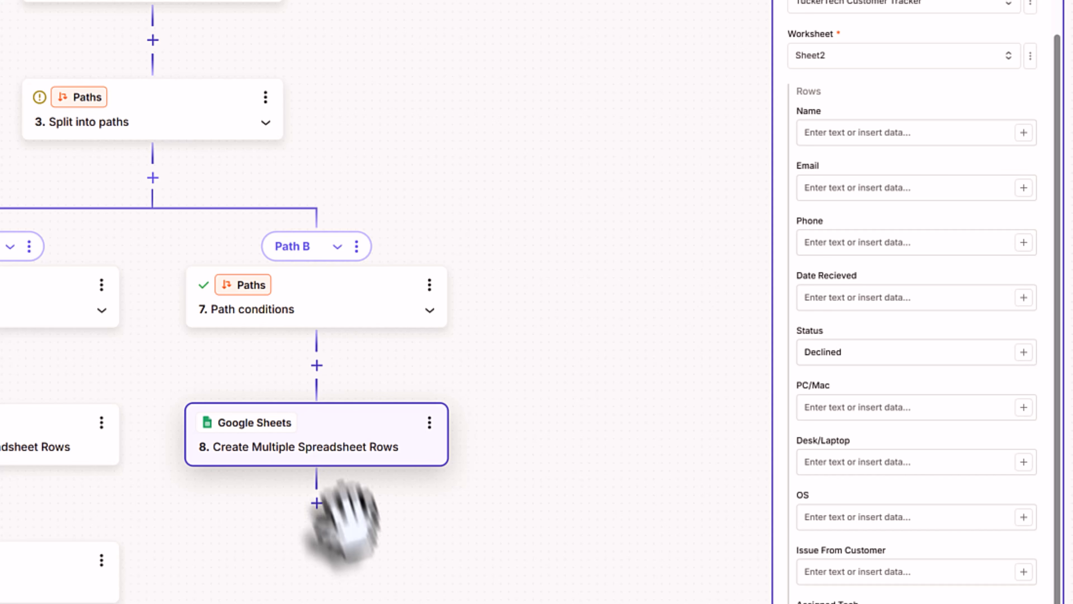
{"action": "left_click", "coordinate": [317, 504]}
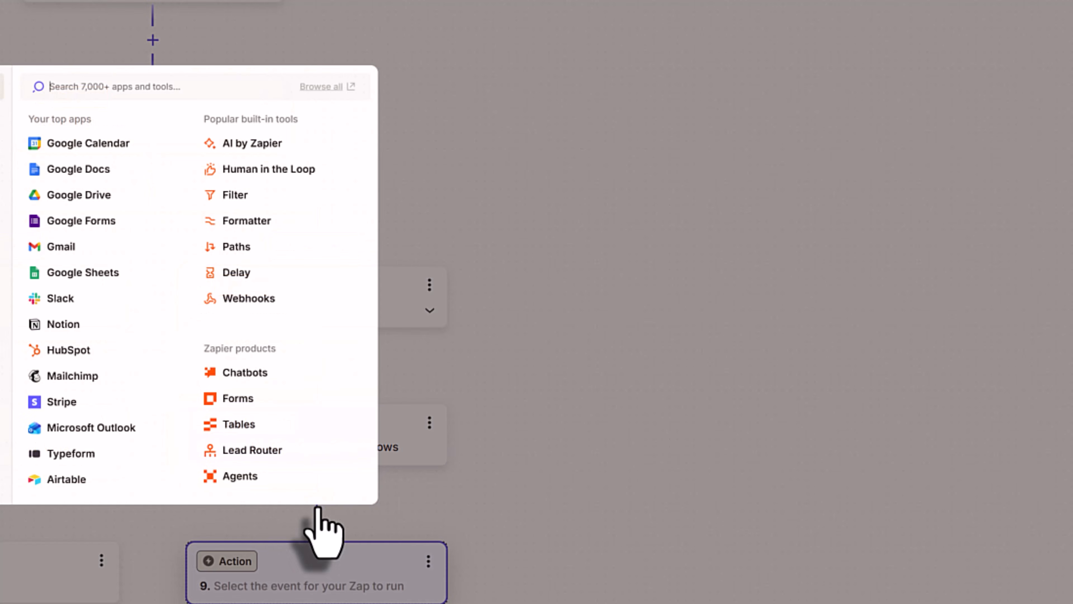
{"action": "left_click", "coordinate": [53, 247]}
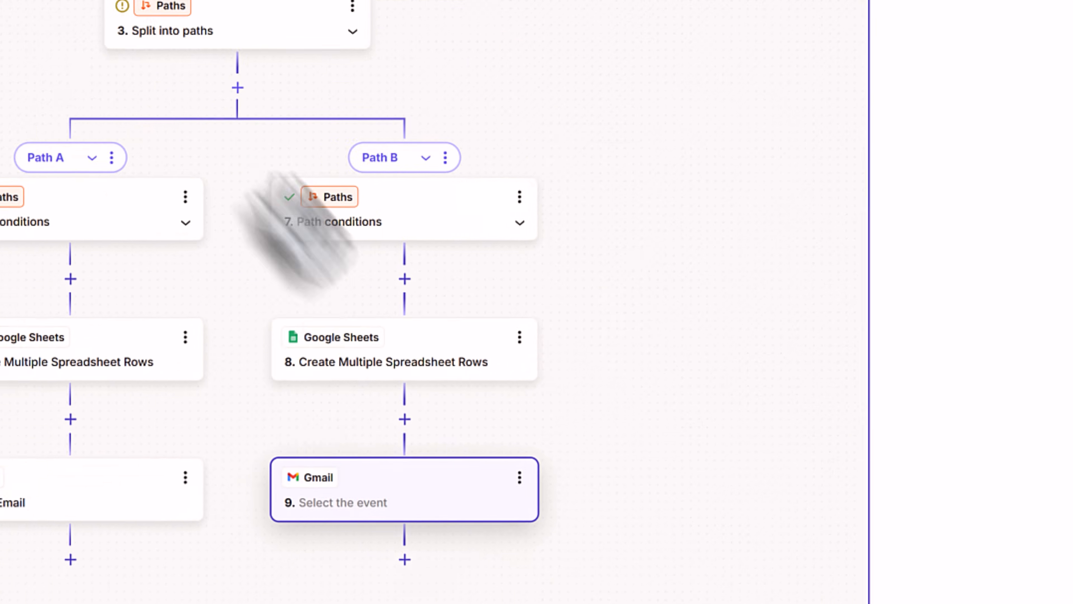
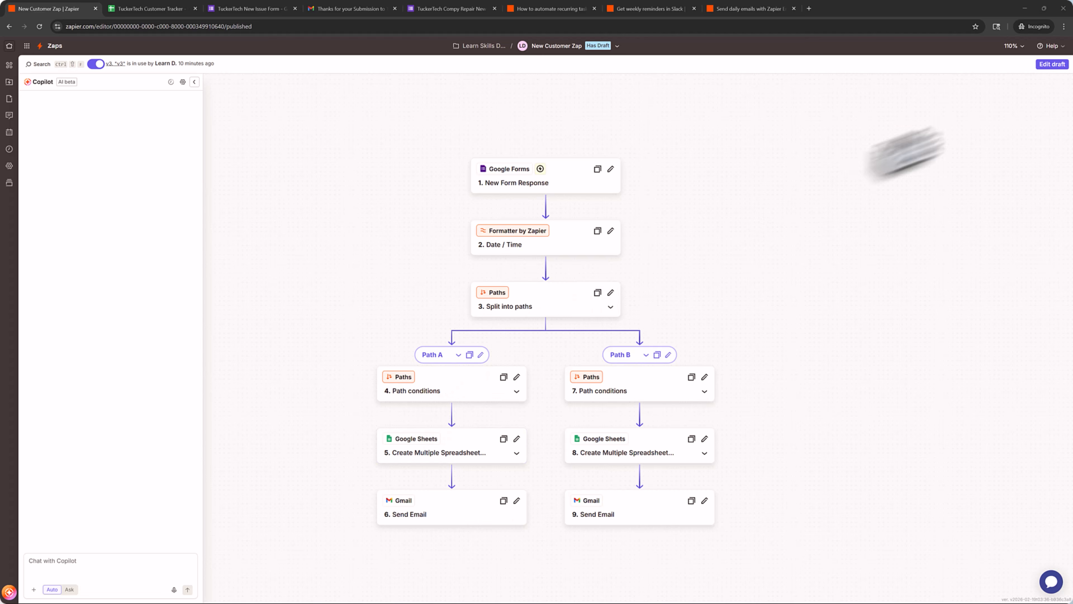
- In the draft, insert a Flow controls Delay step before Path A's Gmail step
{"action": "left_click", "coordinate": [1052, 64]}
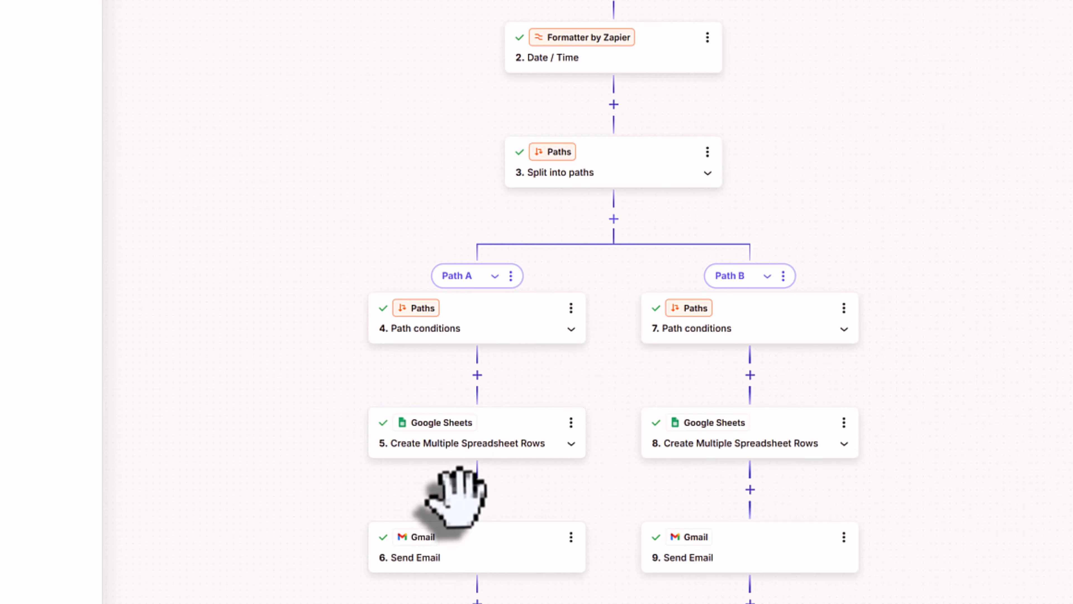
{"action": "left_click", "coordinate": [477, 490]}
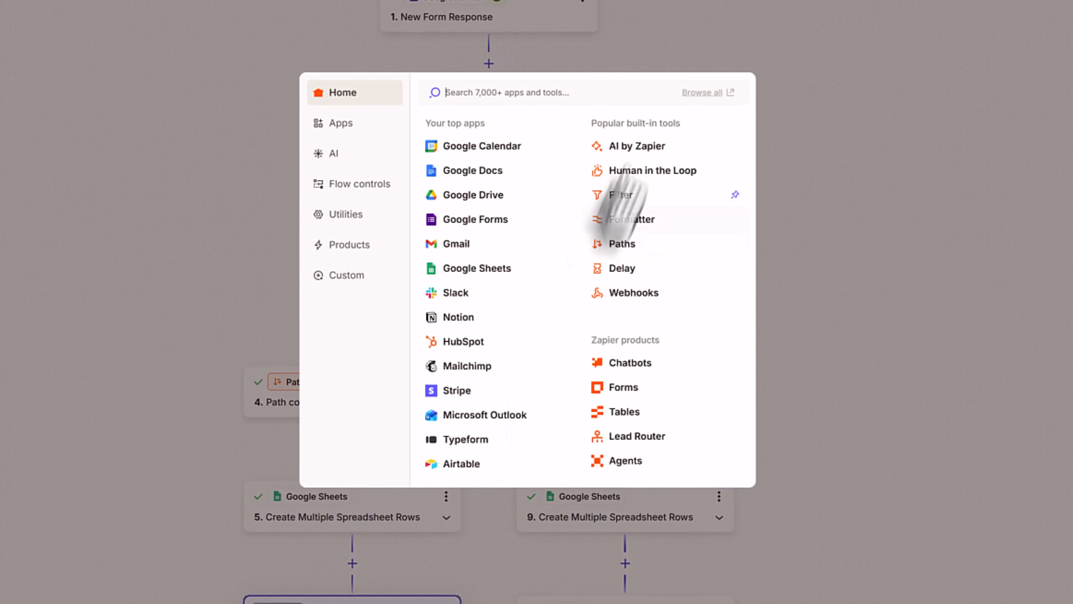
{"action": "left_click", "coordinate": [351, 185]}
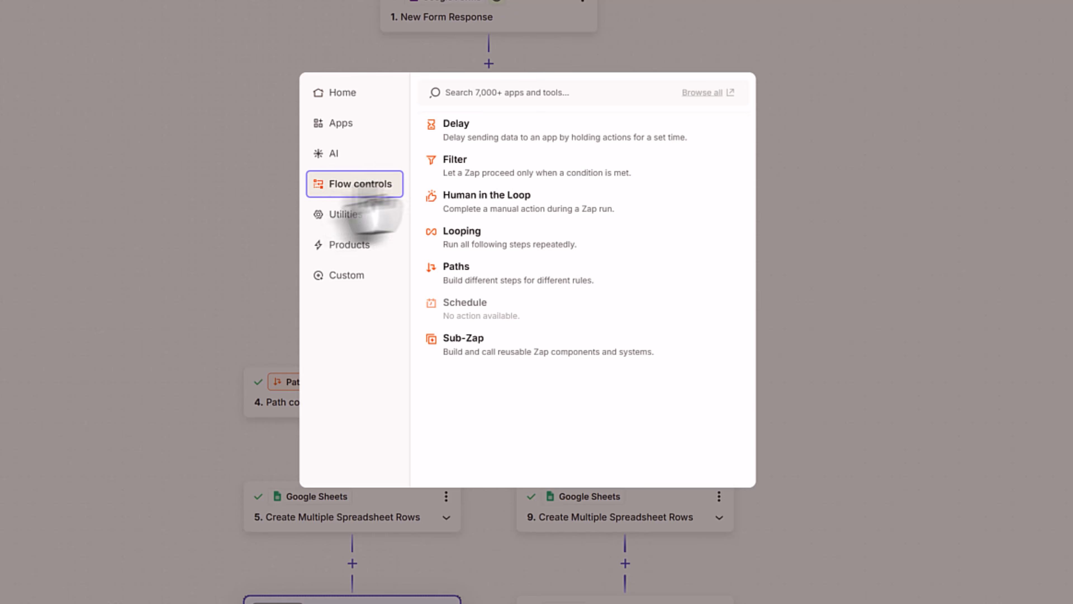
{"action": "left_click", "coordinate": [492, 127]}
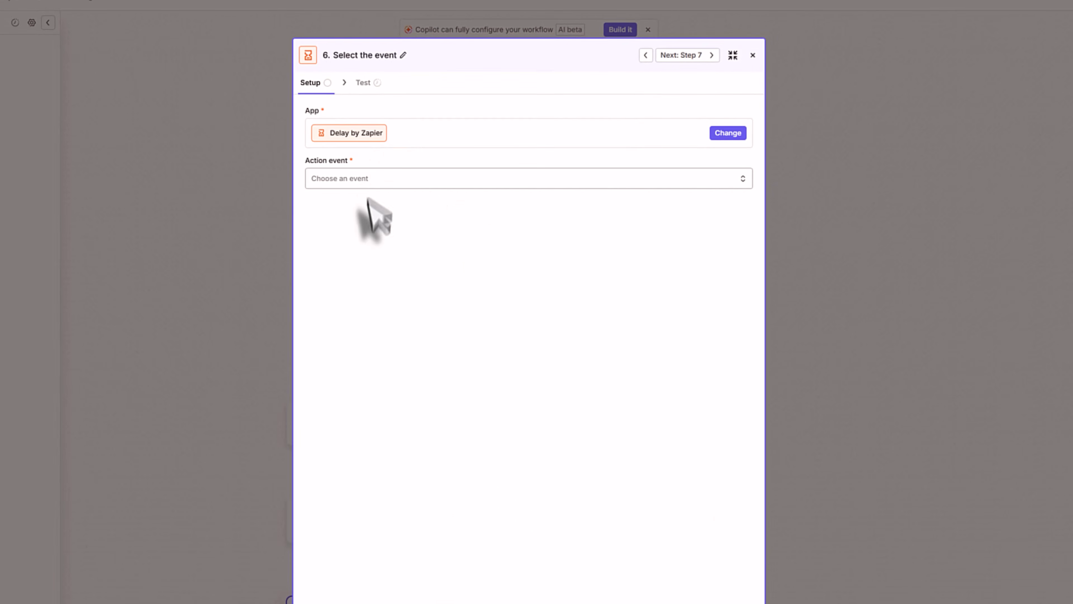
- Configure the step as Delay For 30 minutes and continue to testing
{"action": "left_click", "coordinate": [344, 182]}
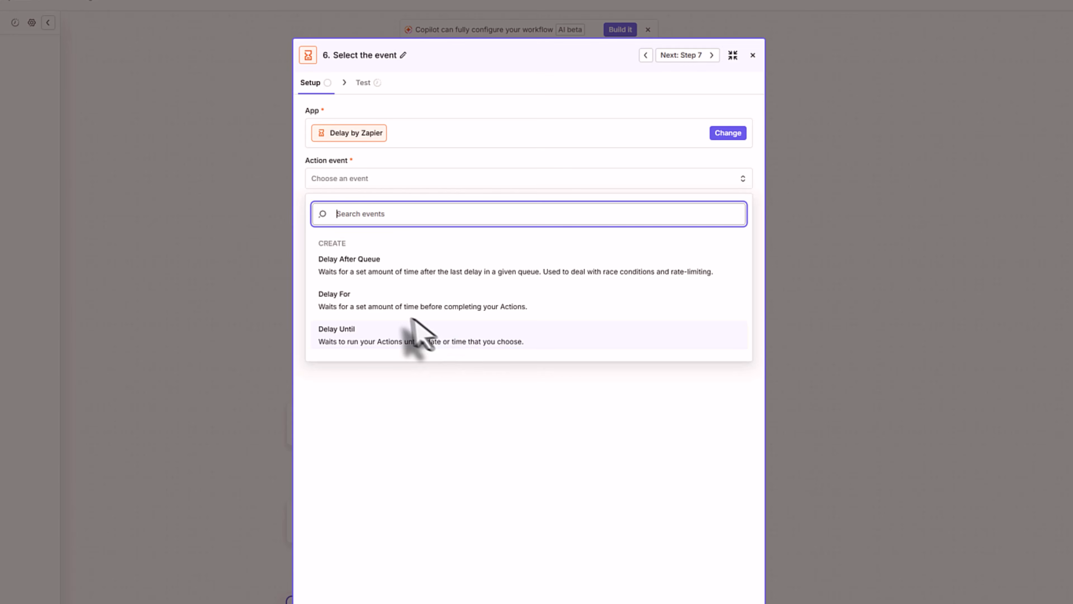
{"action": "left_click", "coordinate": [383, 301]}
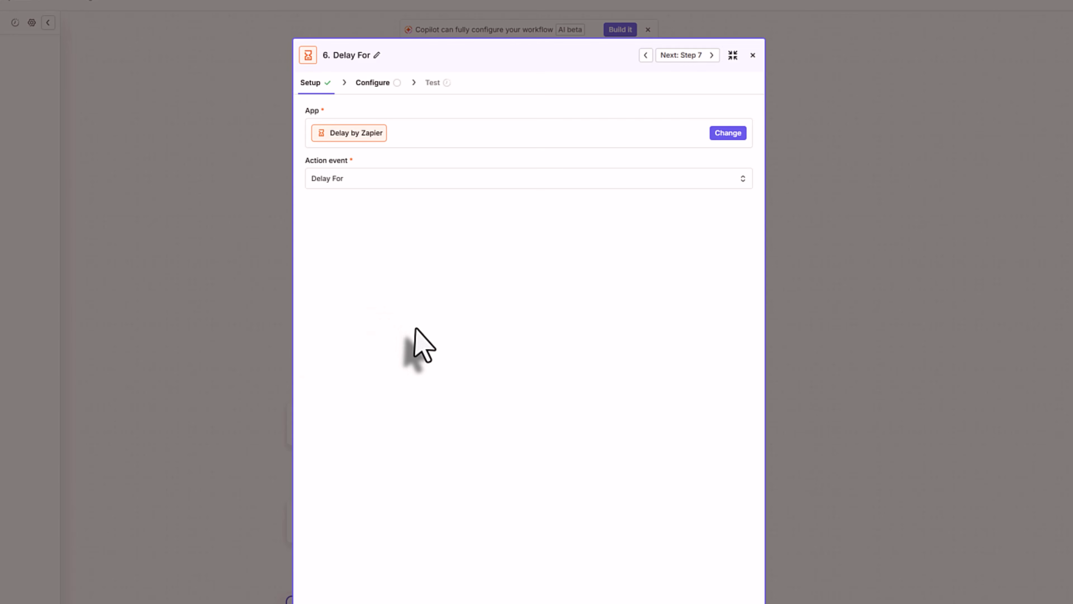
{"action": "left_click", "coordinate": [366, 85]}
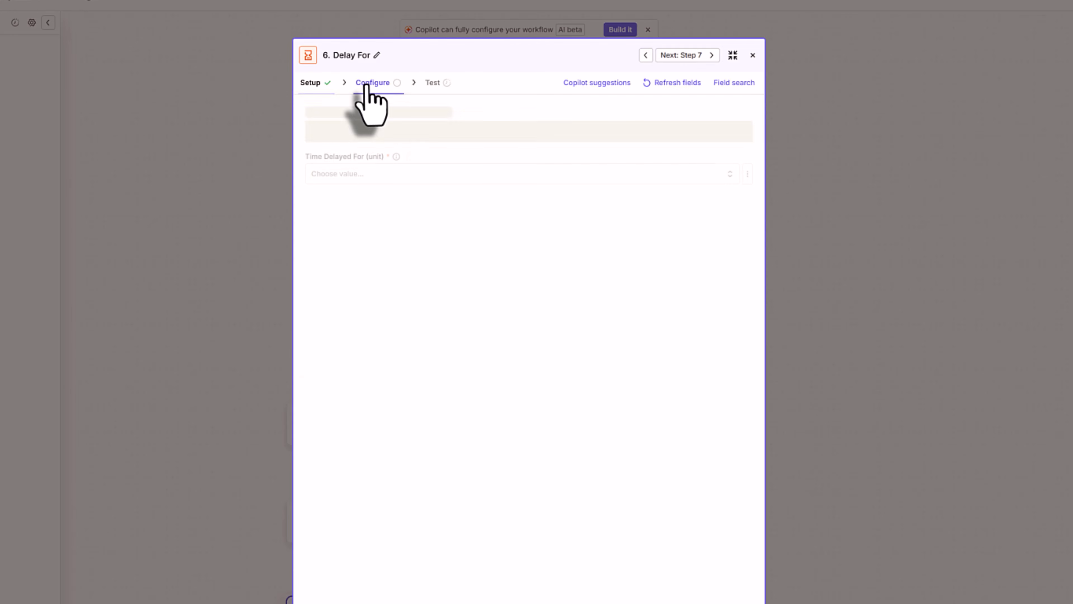
{"action": "left_click", "coordinate": [407, 173]}
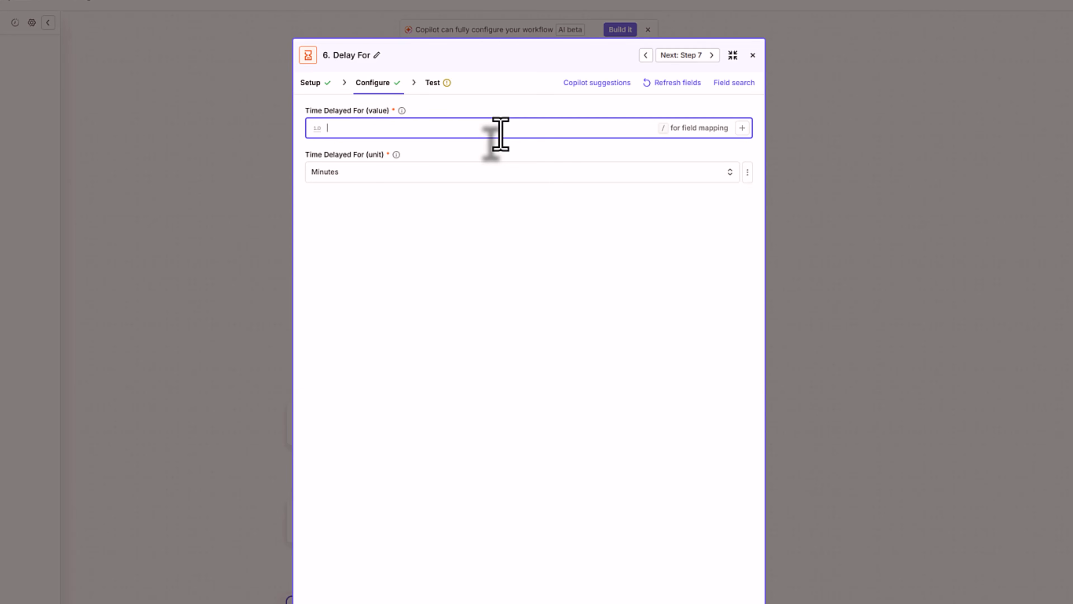
{"action": "type", "text": "30"}
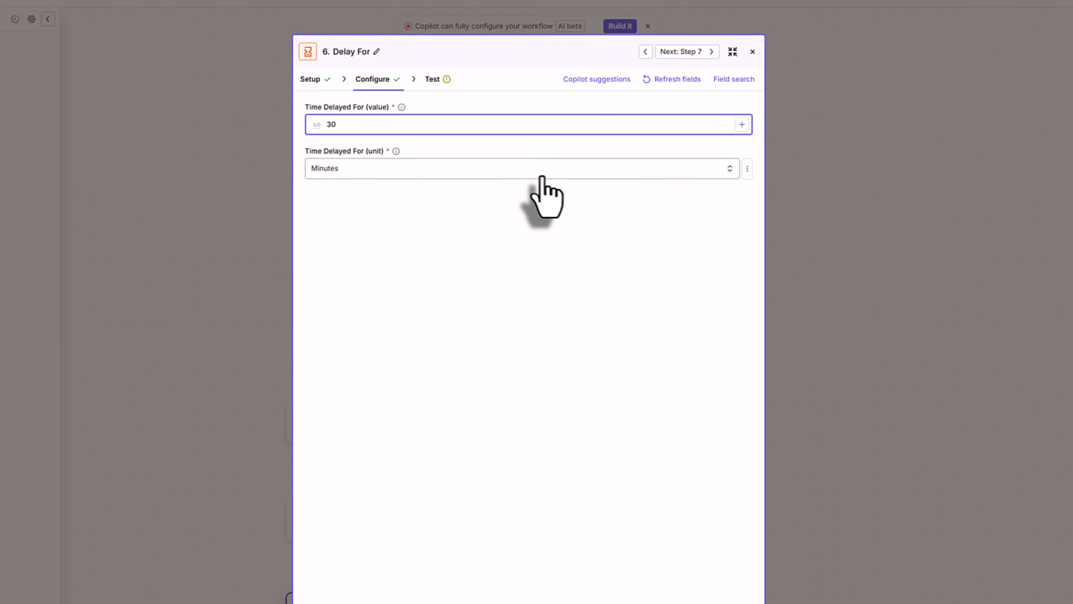
{"action": "left_click", "coordinate": [530, 540]}
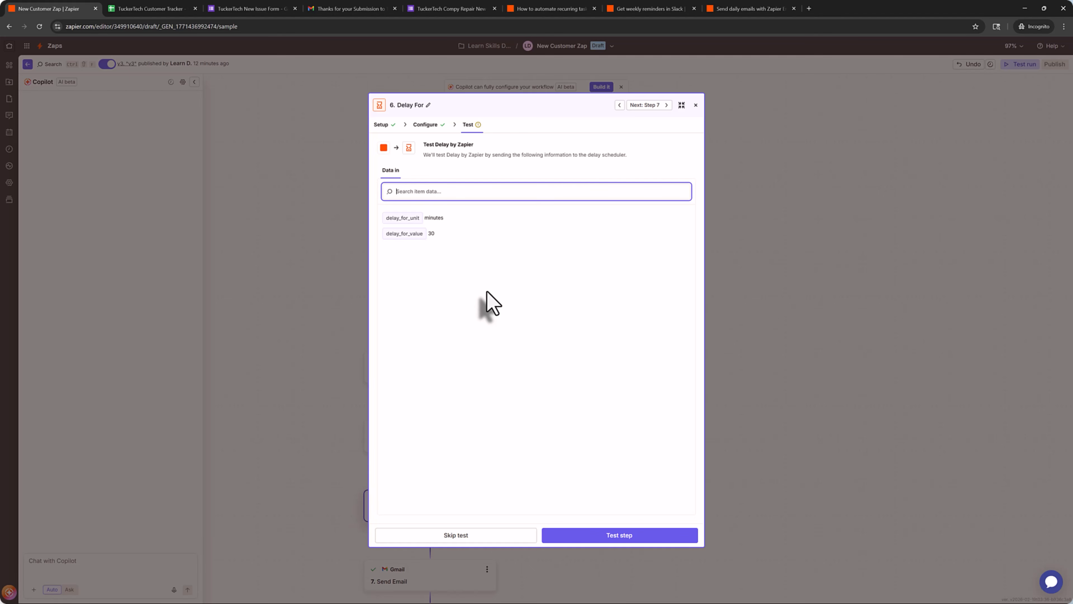
- Look over the Slack reminders and daily emails Zaps, closing the Every Day trigger settings
{"action": "left_click", "coordinate": [621, 8]}
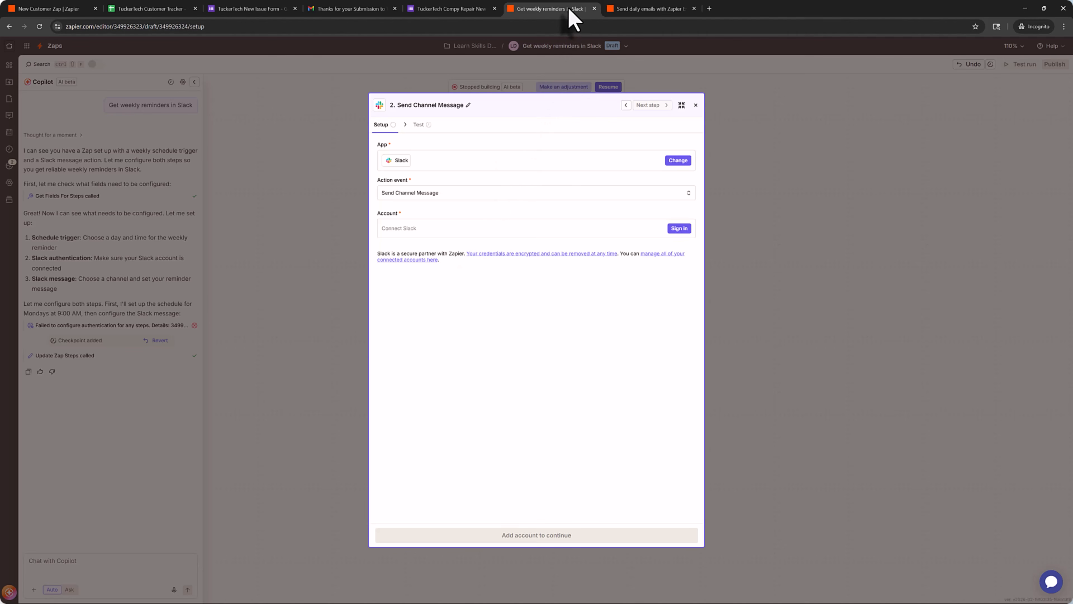
{"action": "left_click", "coordinate": [657, 9]}
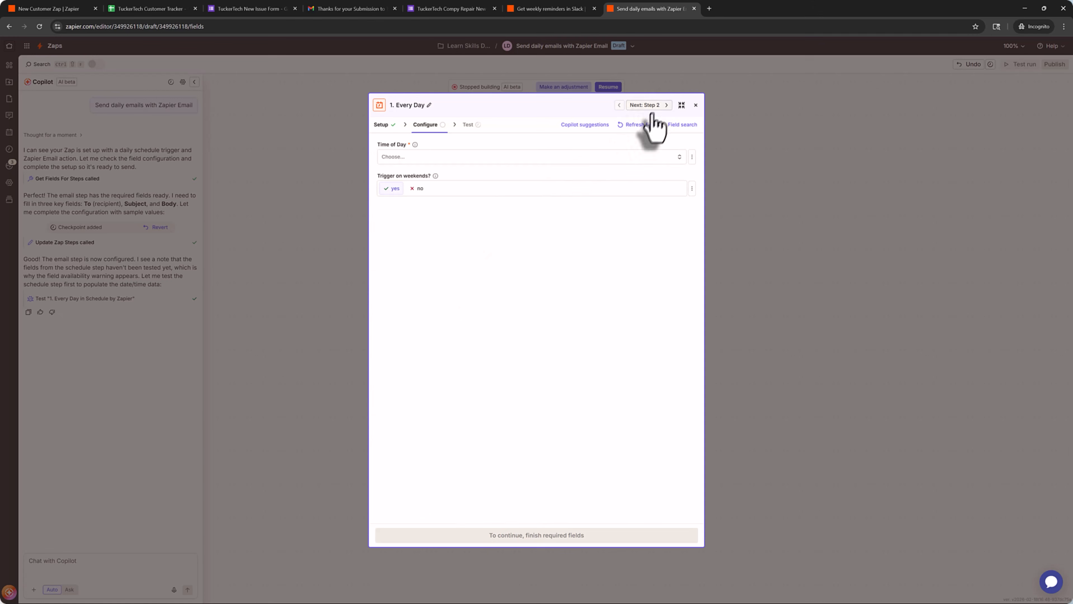
{"action": "left_click", "coordinate": [696, 105]}
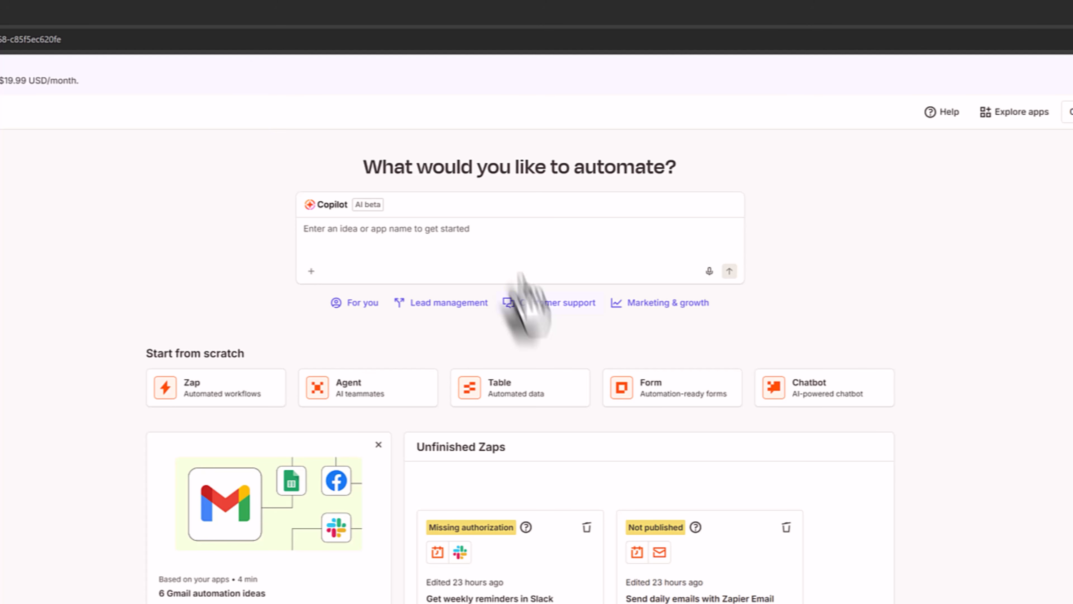
- Ask Copilot for a Zap assigning TuckerTech Sheet records to one tech for PCs, another for Macs
{"action": "left_click", "coordinate": [490, 247]}
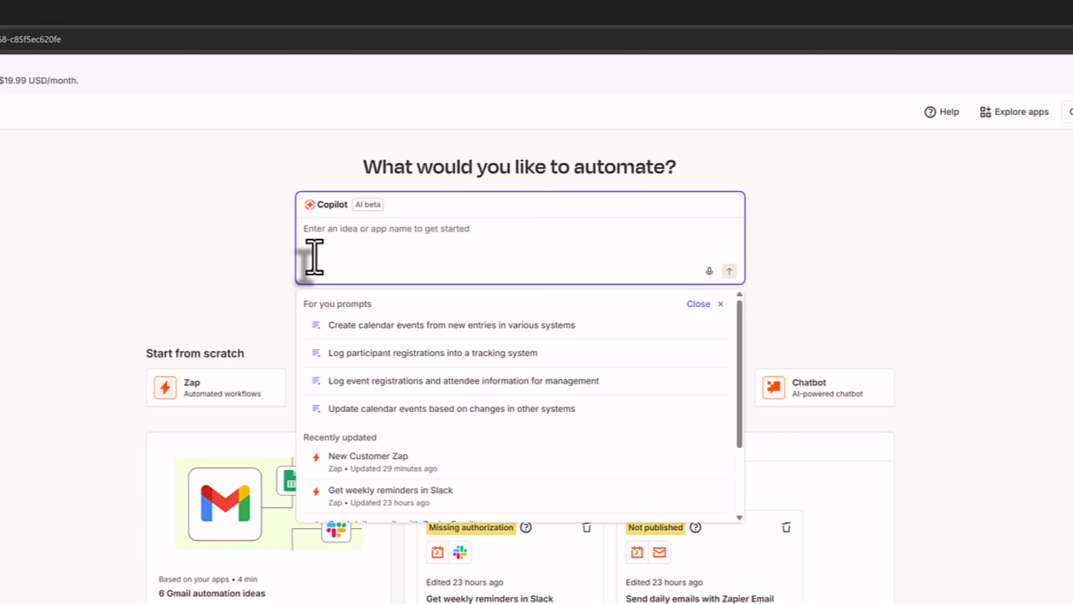
{"action": "type", "text": "Create"}
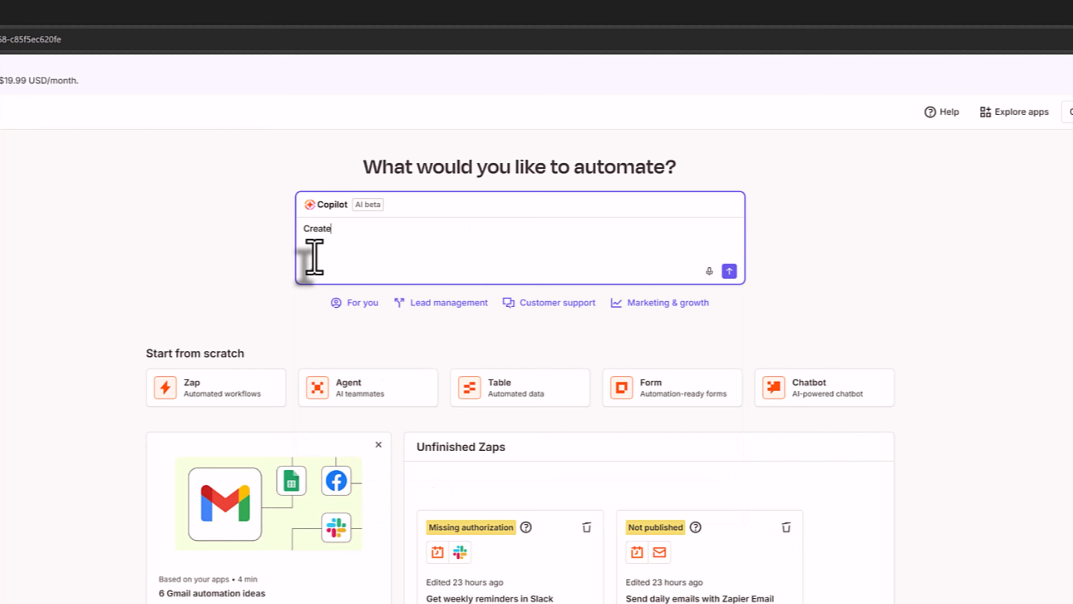
{"action": "type", "text": " a zap that assigns records in "}
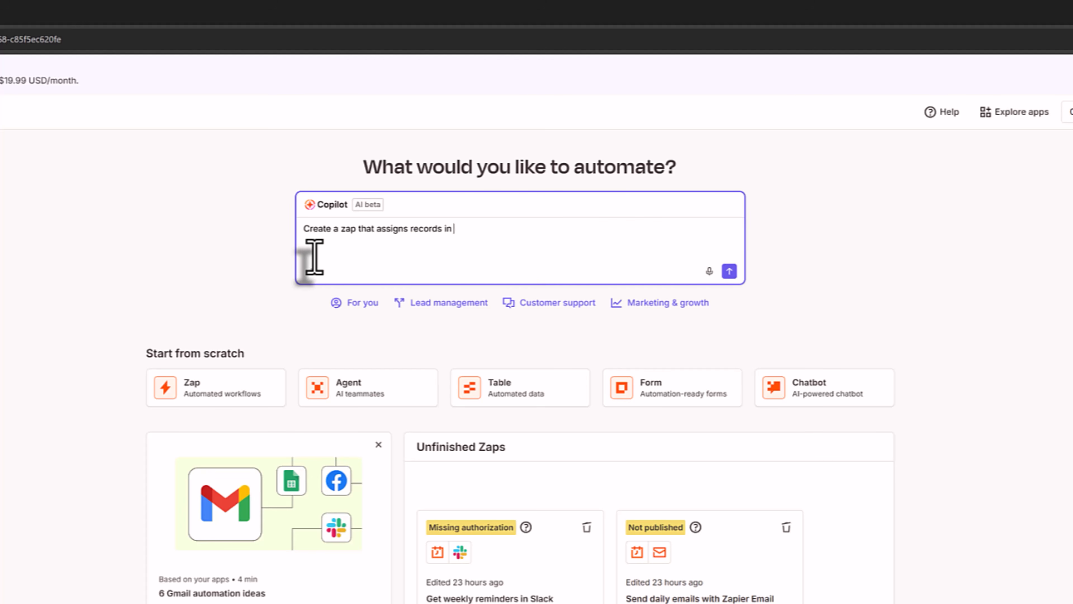
{"action": "type", "text": "my TuckerTech "}
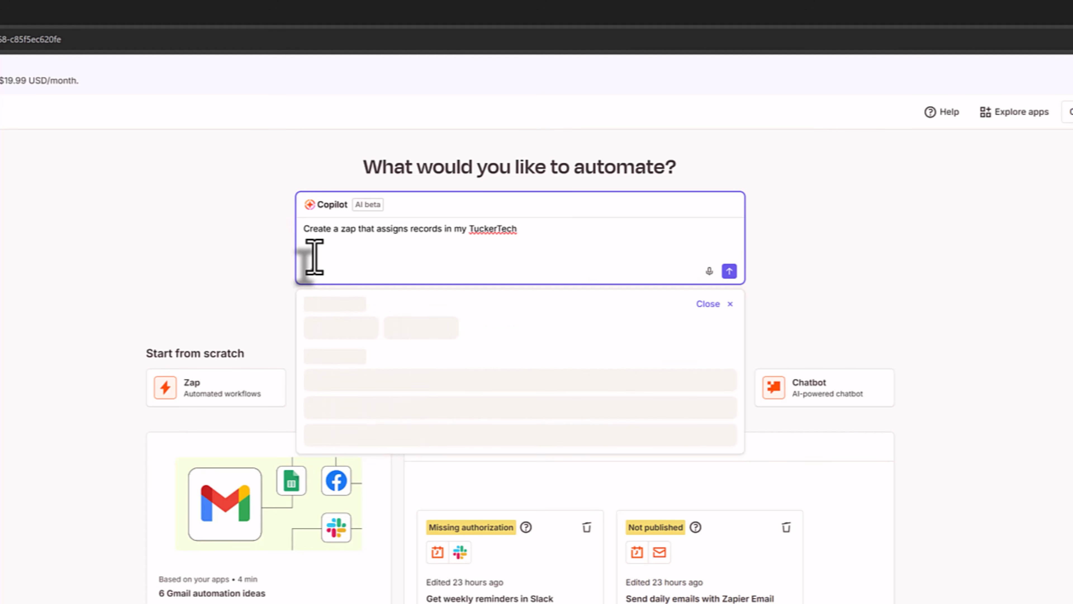
{"action": "type", "text": "Google Sheet to"}
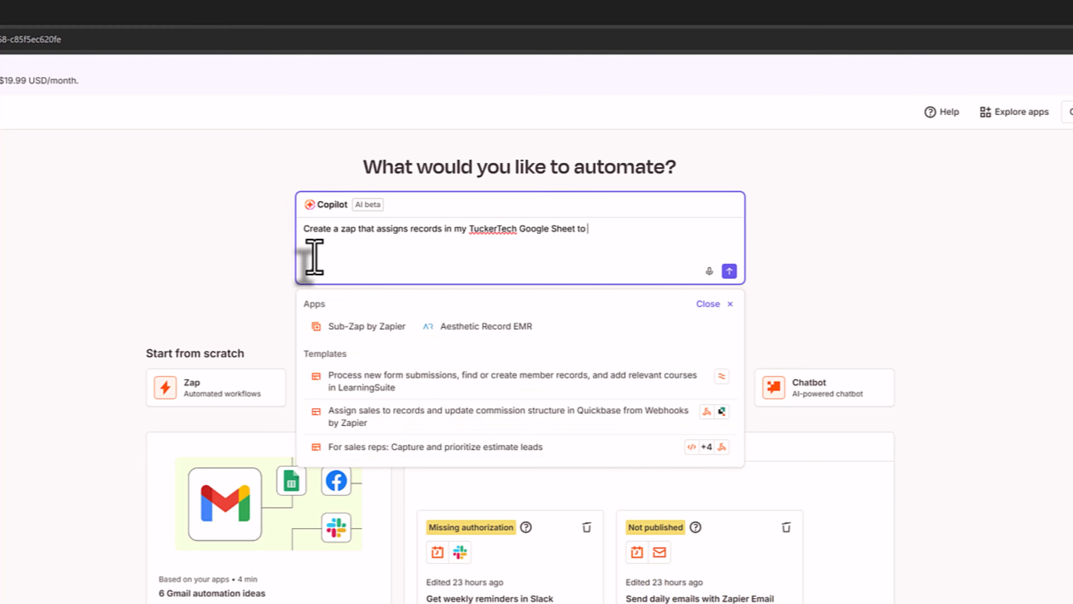
{"action": "type", "text": " Joey "}
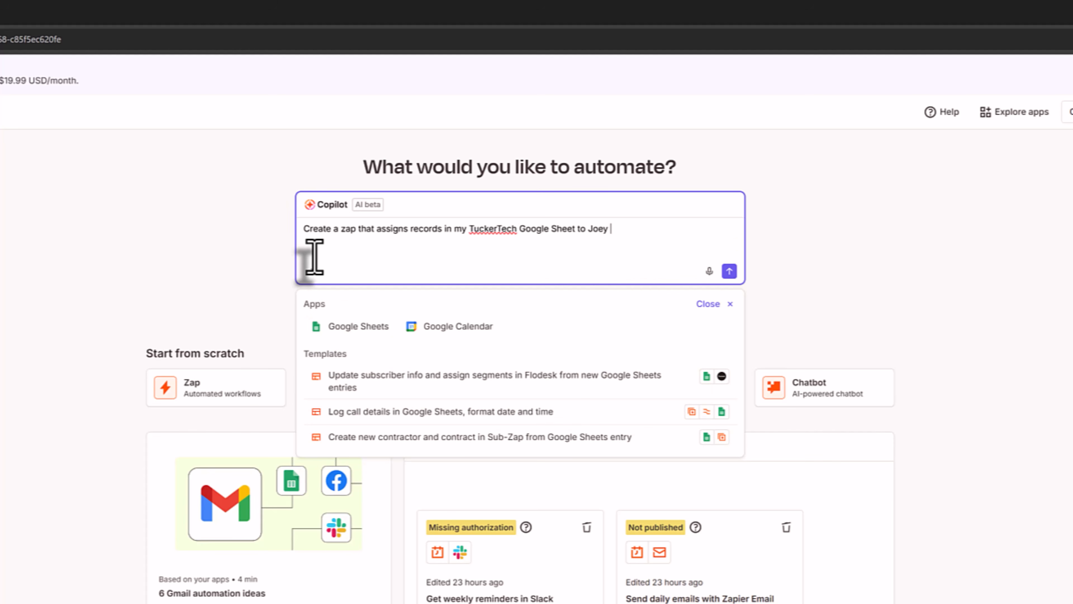
{"action": "type", "text": "if it's a PC or "}
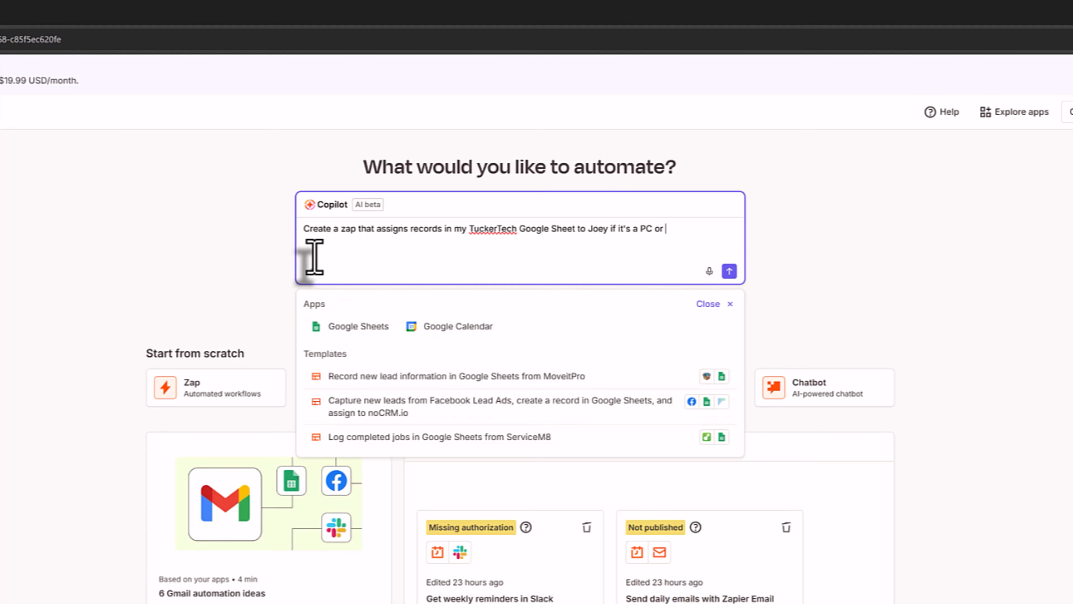
{"action": "type", "text": "Sarah if it is a "}
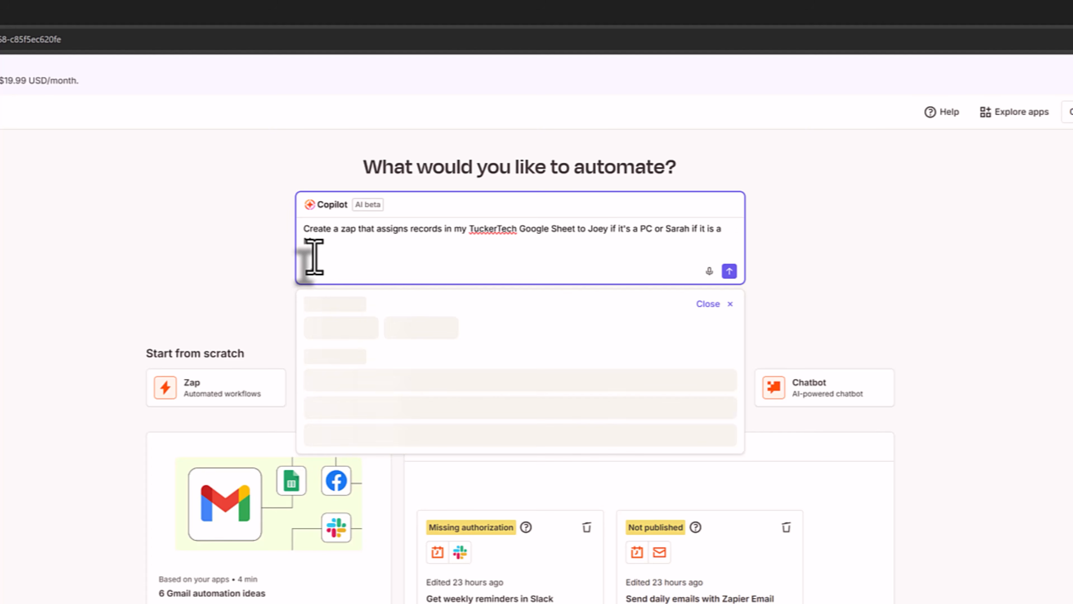
{"action": "type", "text": "Mac."}
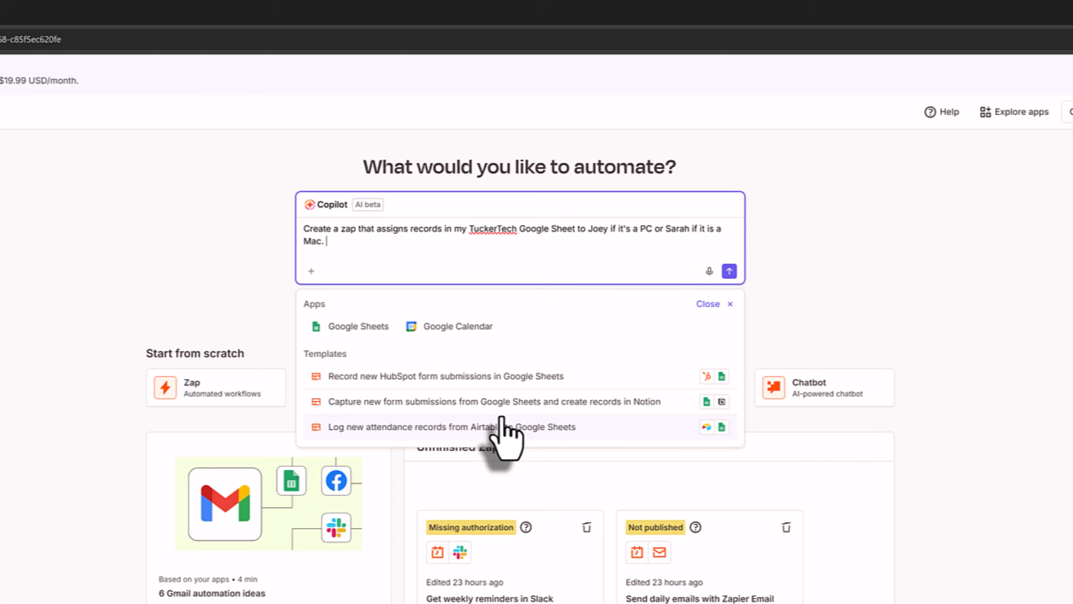
{"action": "left_click", "coordinate": [729, 271]}
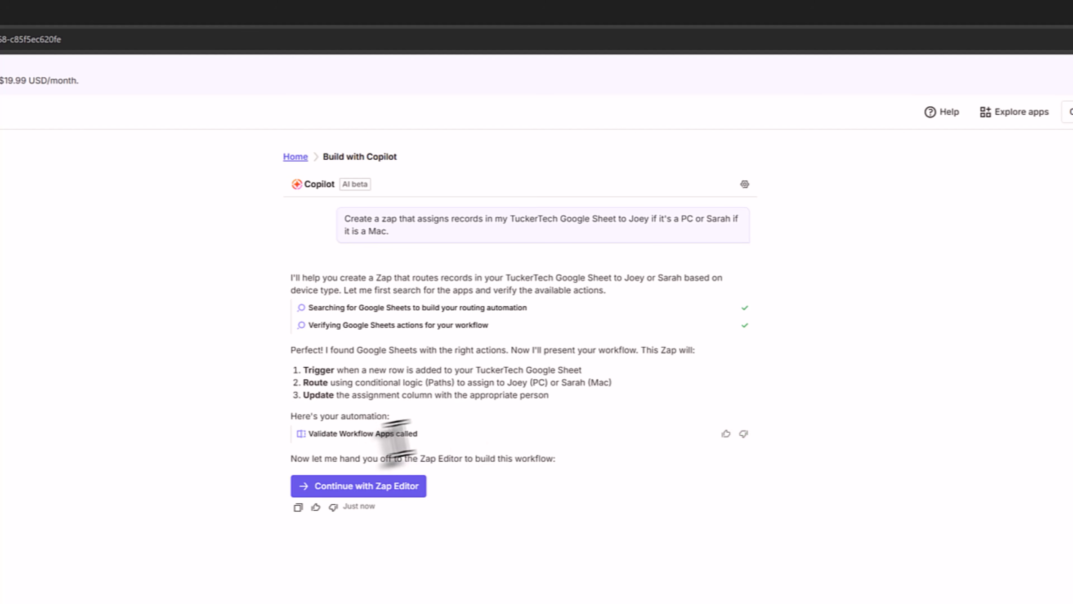
- Continue in the Zap Editor so Copilot builds the Google Sheets New Spreadsheet Row trigger
{"action": "left_click", "coordinate": [371, 491]}
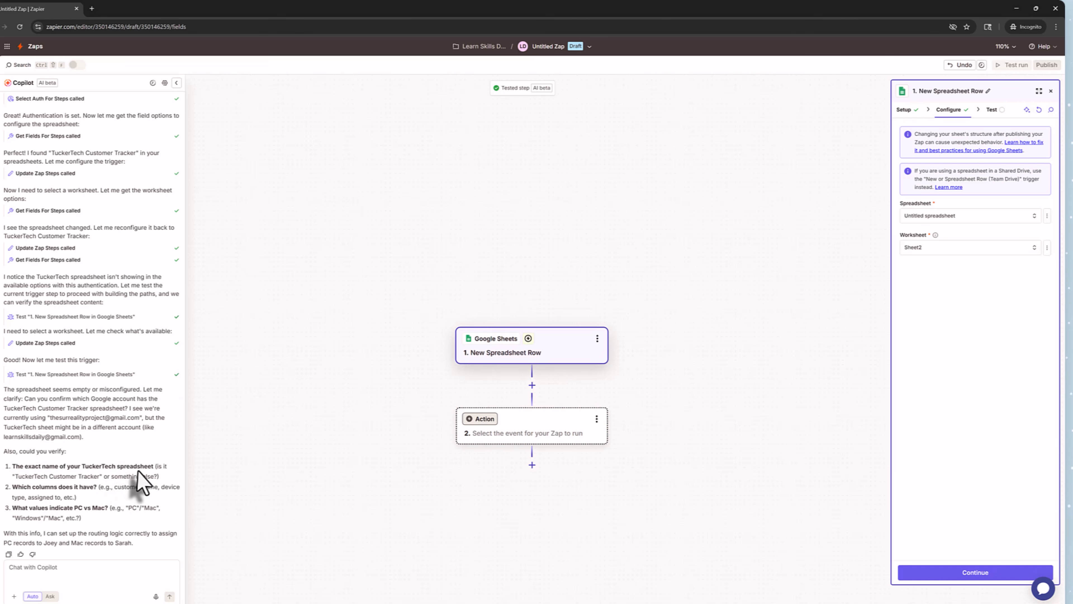
- Reply to Copilot that TuckerTech Customer Tracker is the correct sheet
{"action": "left_click", "coordinate": [70, 573]}
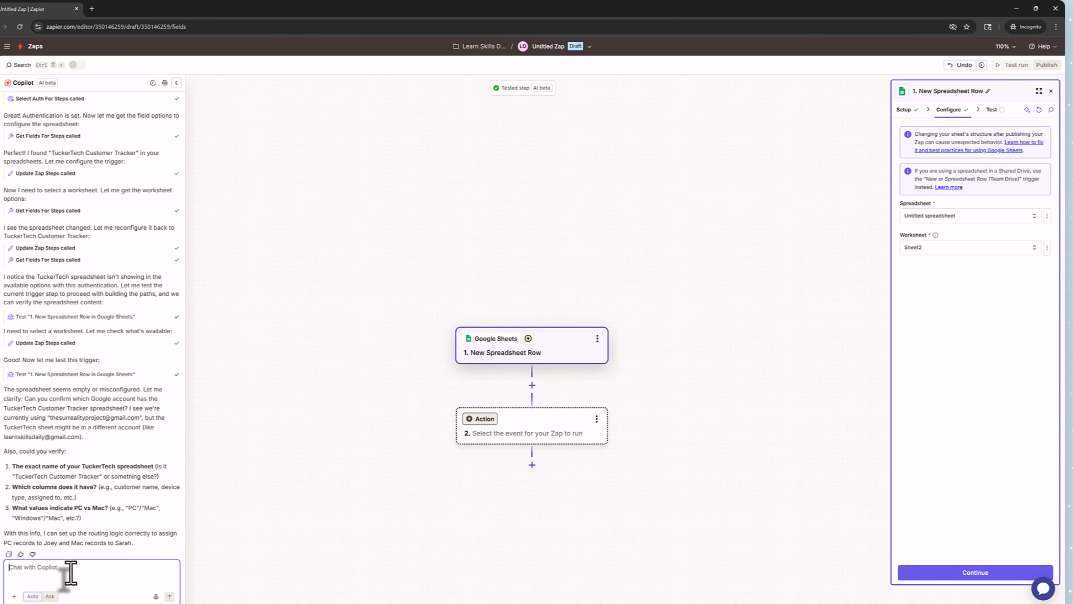
{"action": "type", "text": "1."}
{"action": "type", "text": "That is the correct sheet."}
{"action": "key", "text": "Return"}
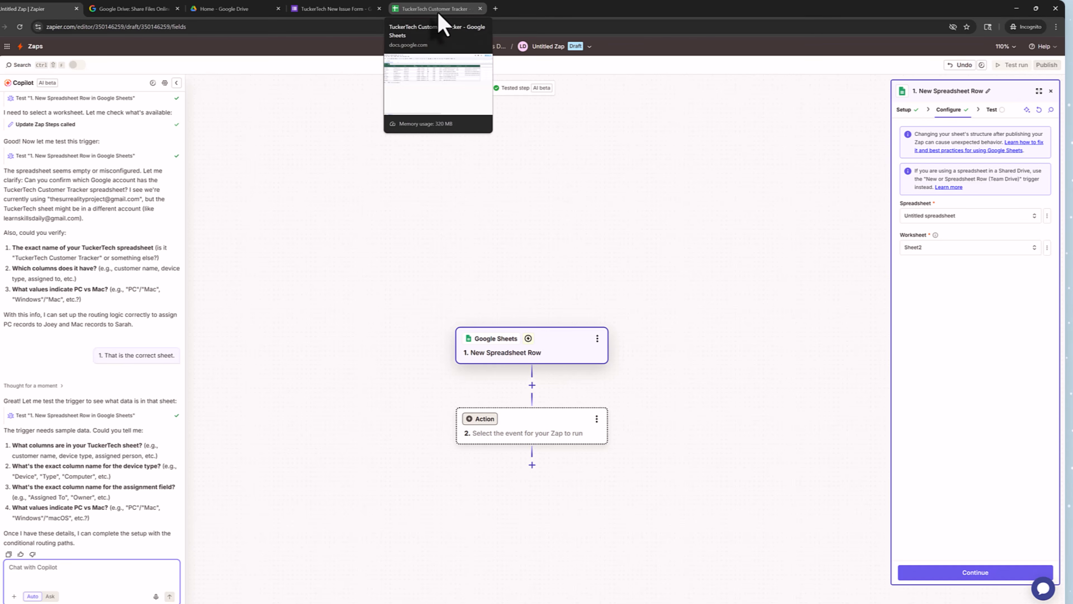
- Check the tracker's PC/Mac and Assigned Tech columns, then return to the Zap editor
{"action": "left_click", "coordinate": [438, 12]}
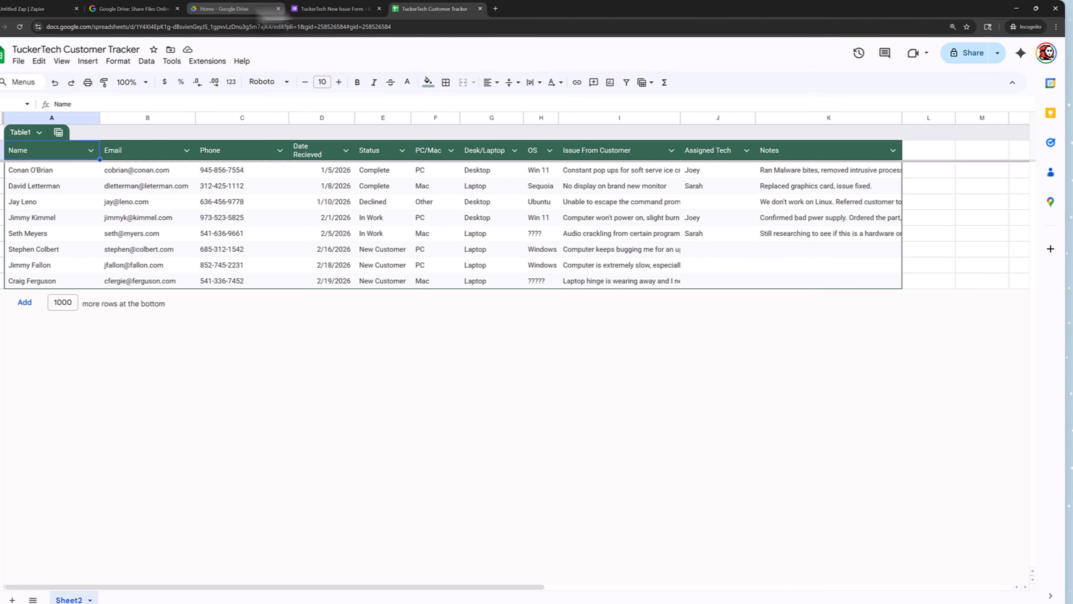
{"action": "left_click", "coordinate": [38, 8]}
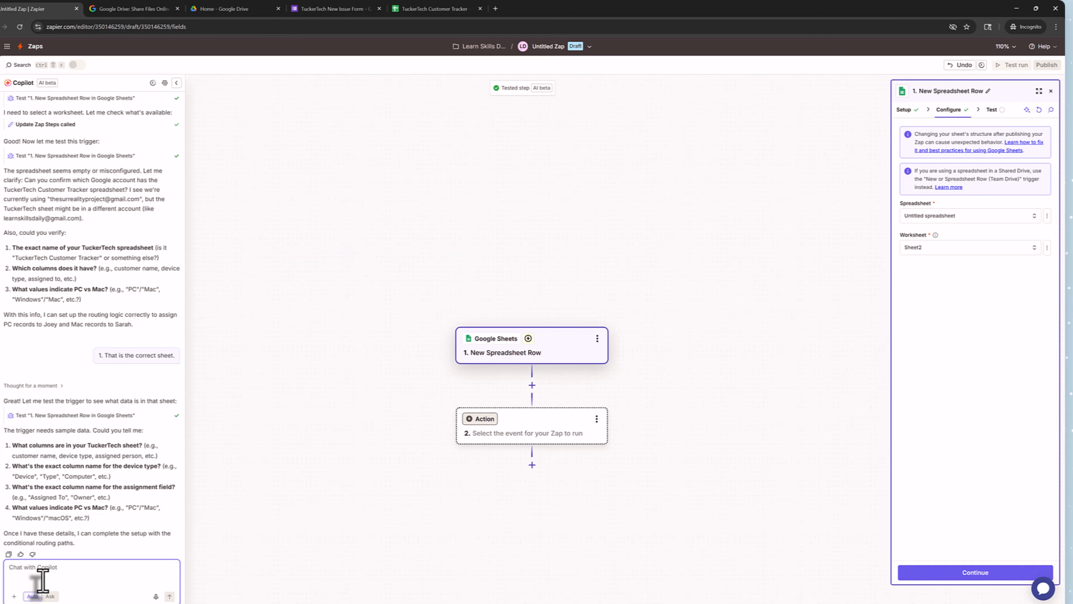
- Tell Copilot to update Assigned Tech from the PC/Mac column, whose values are 'PC' and 'Mac'
{"action": "type", "text": "The col"}
{"action": "type", "text": "umn you need to update is the Assign"}
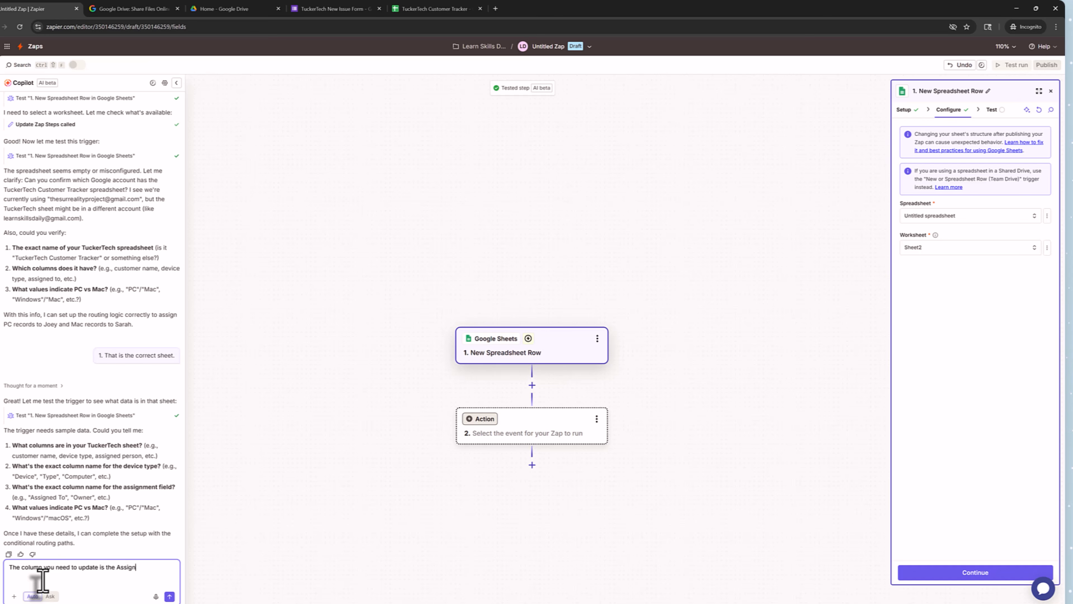
{"action": "type", "text": "ed Tech column based off of the"}
{"action": "left_click", "coordinate": [464, 9]}
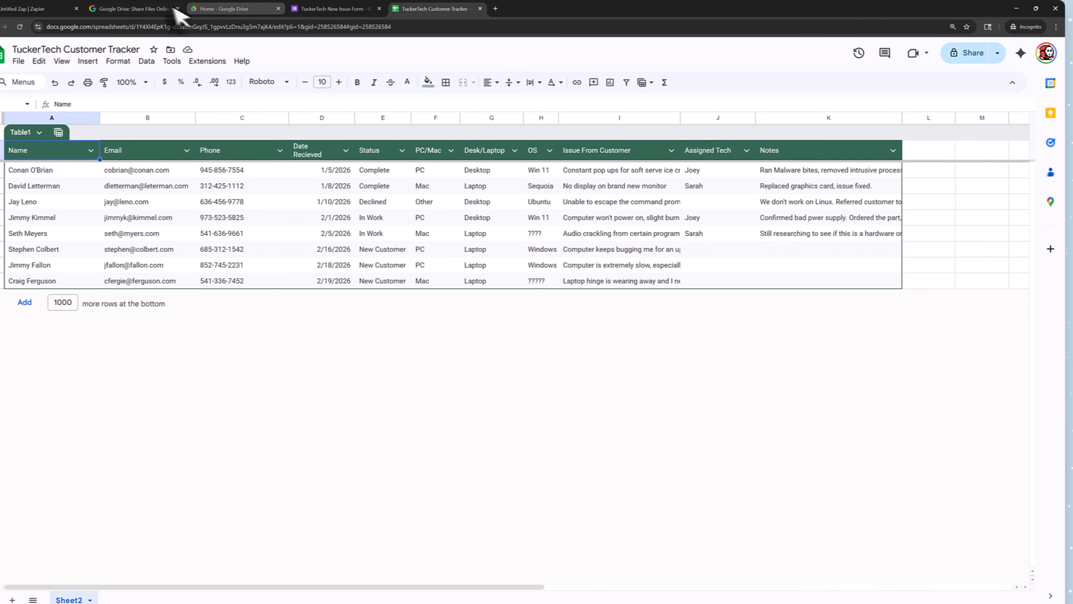
{"action": "left_click", "coordinate": [46, 9]}
{"action": "type", "text": "PC"}
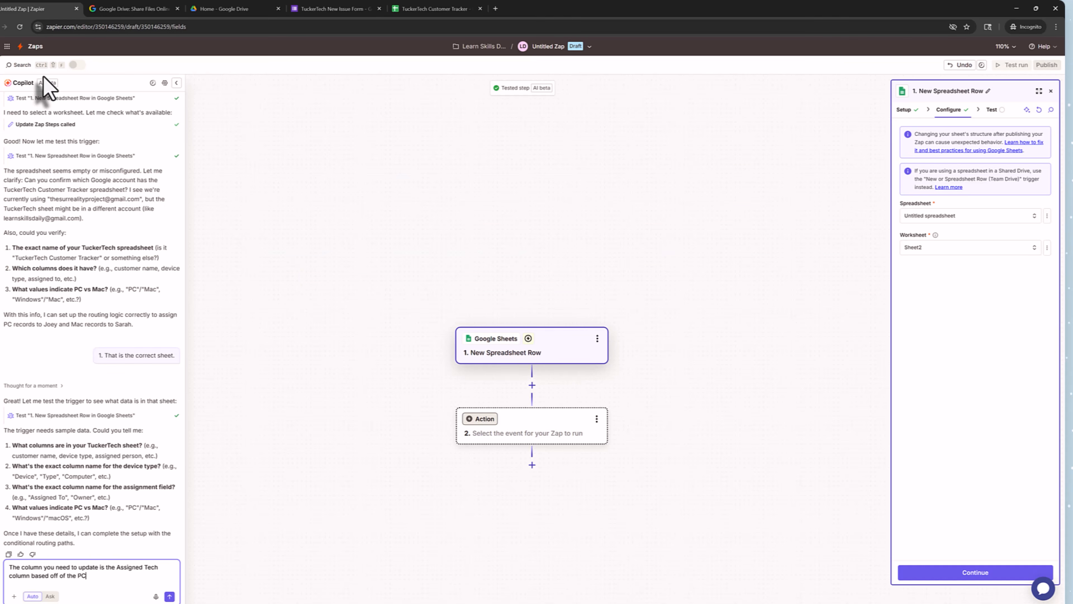
{"action": "type", "text": "/Mac column."}
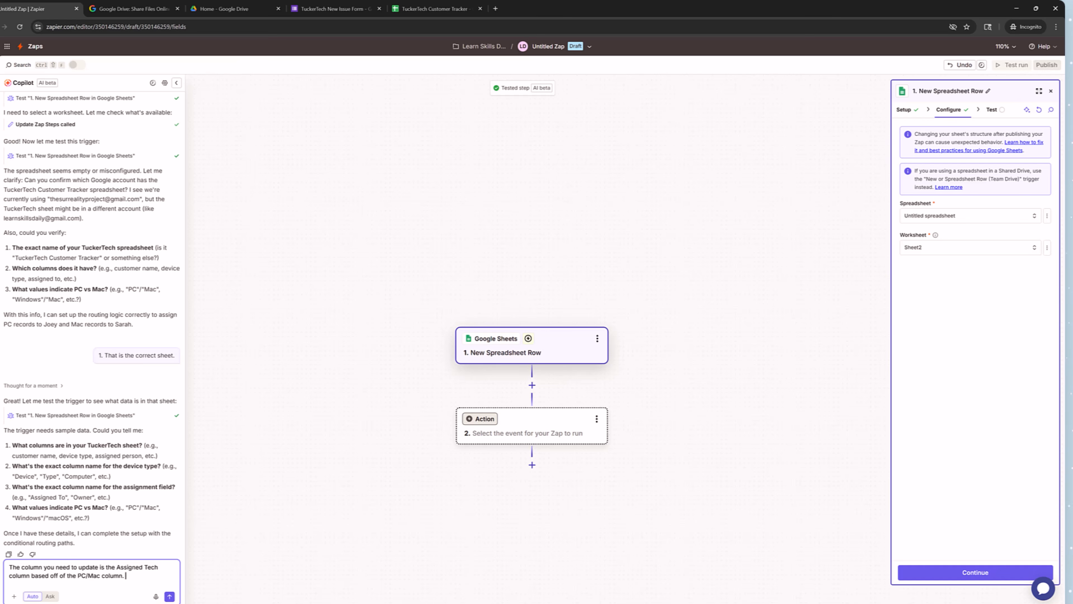
{"action": "type", "text": "he balue for PC is \"PC\" and the value for Mac is \""}
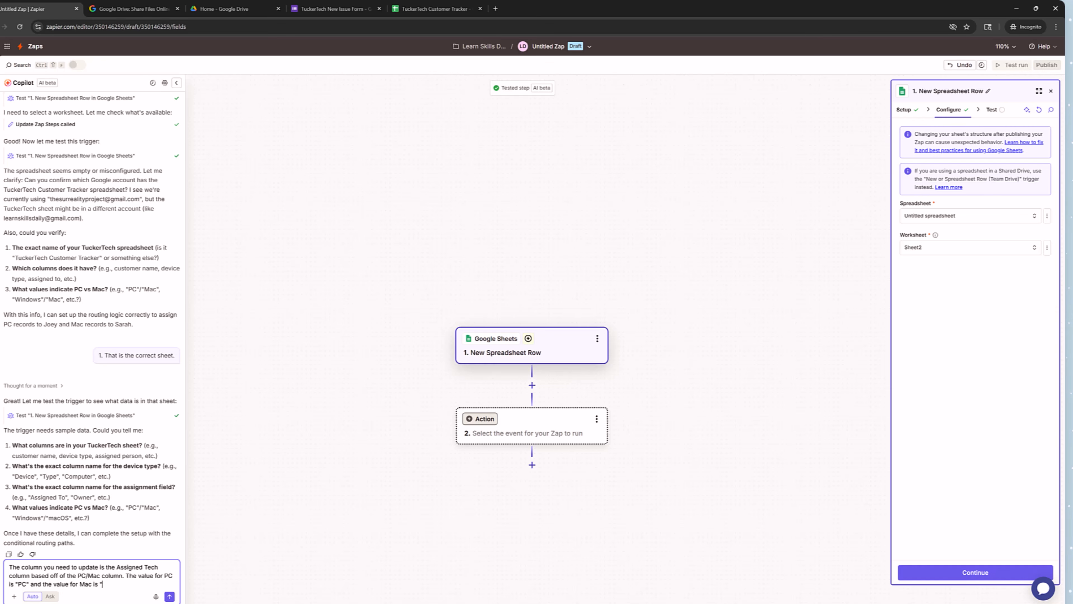
{"action": "type", "text": "Mac\""}
{"action": "key", "text": "Return"}
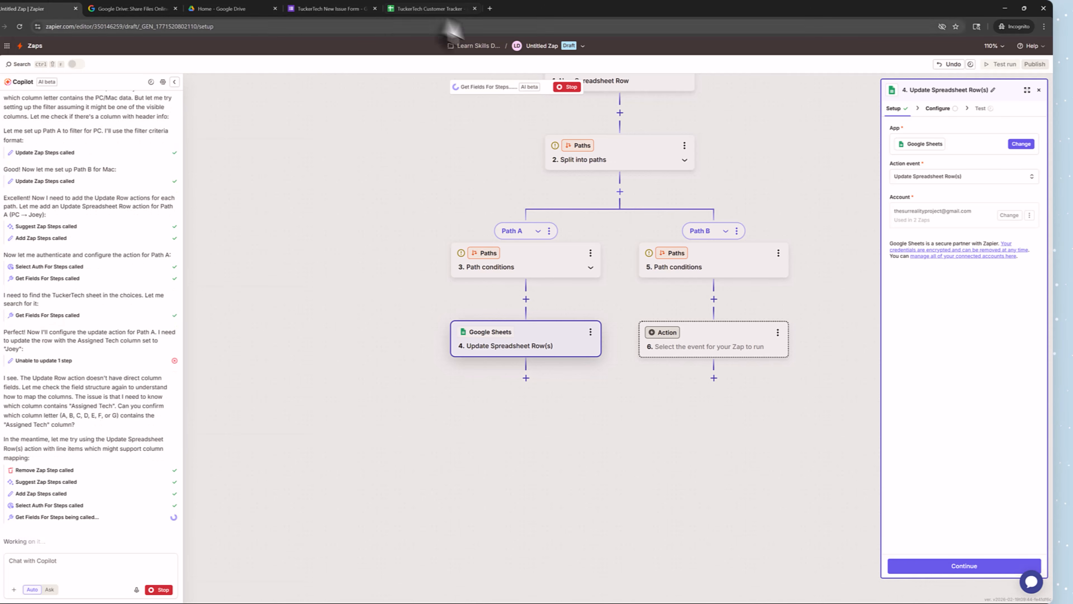
- Check the spreadsheet's columns and answer Copilot with the column letter 'J'
{"action": "left_click", "coordinate": [431, 8]}
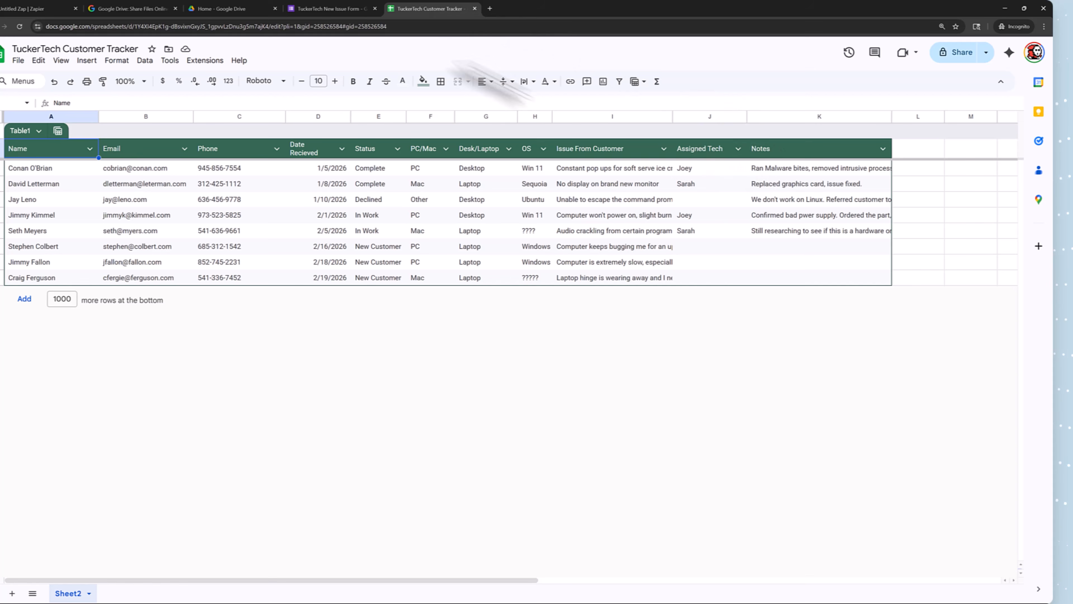
{"action": "mouse_move", "coordinate": [279, 16]}
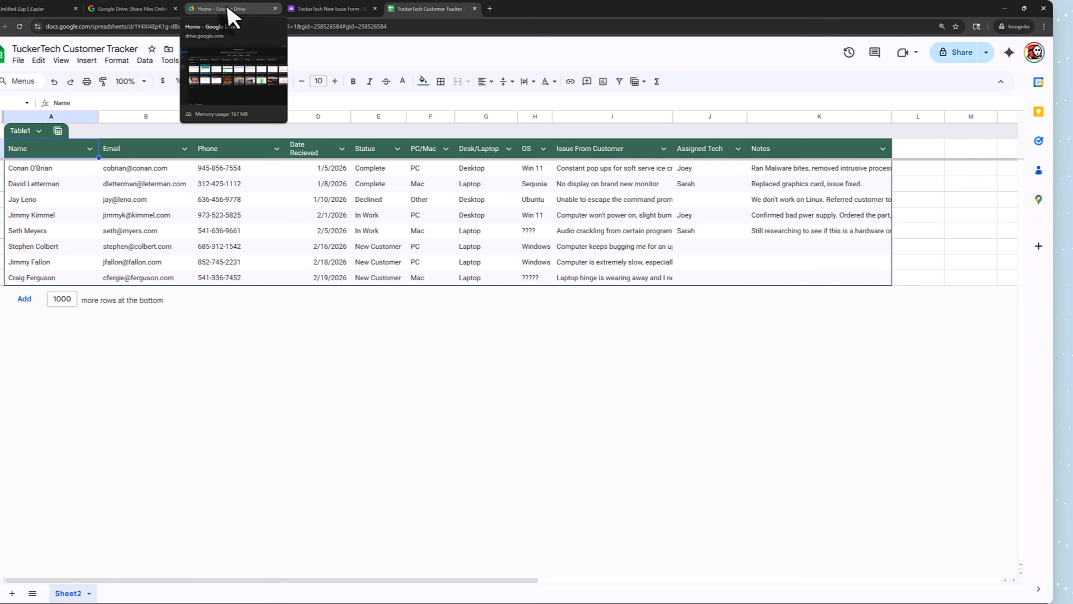
{"action": "left_click", "coordinate": [19, 8]}
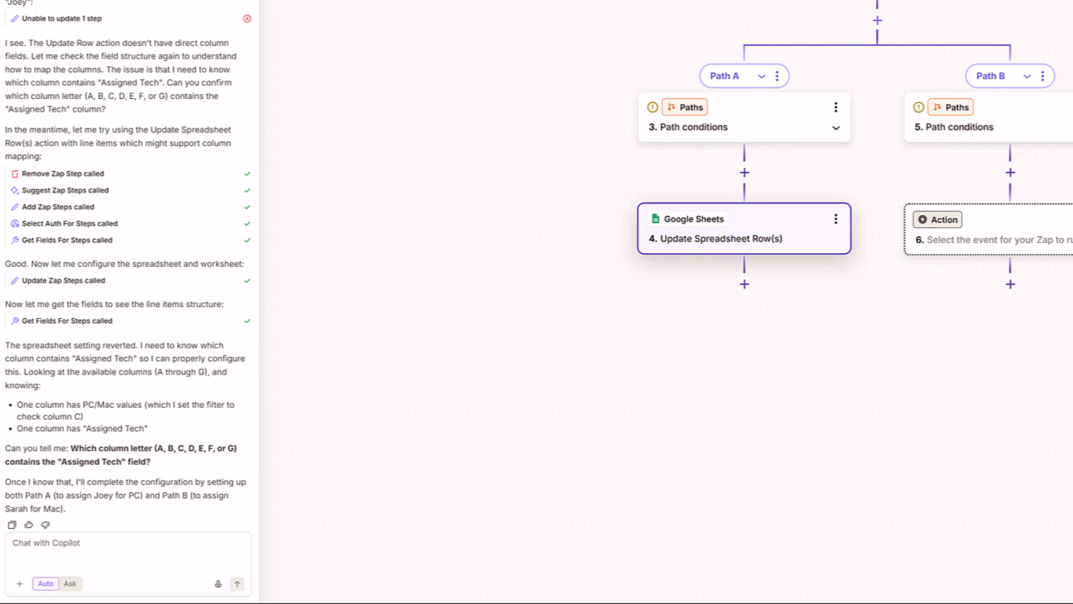
{"action": "left_click", "coordinate": [156, 563]}
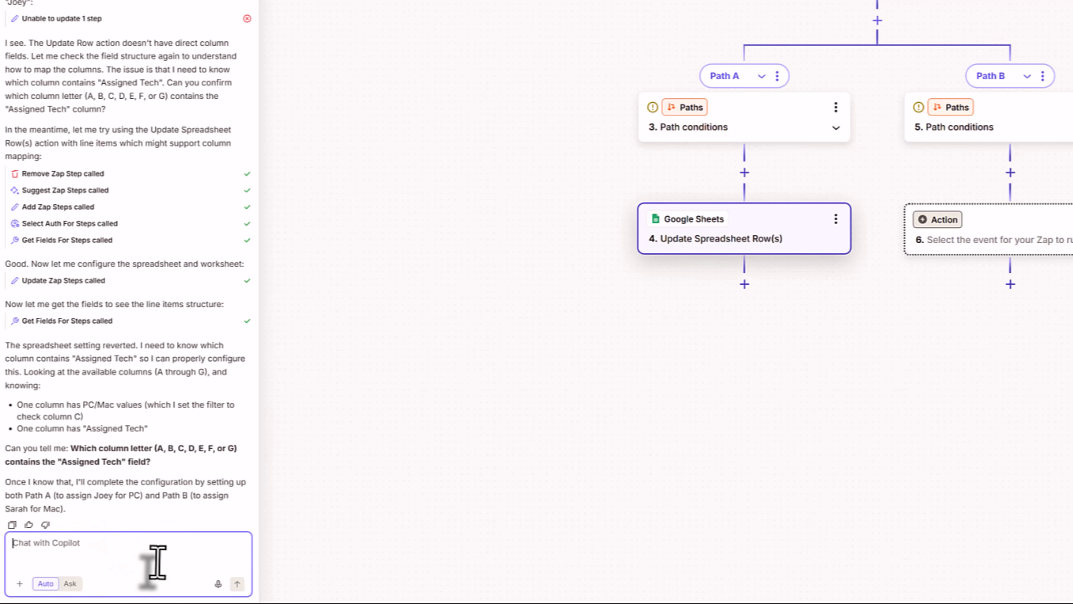
{"action": "type", "text": "J"}
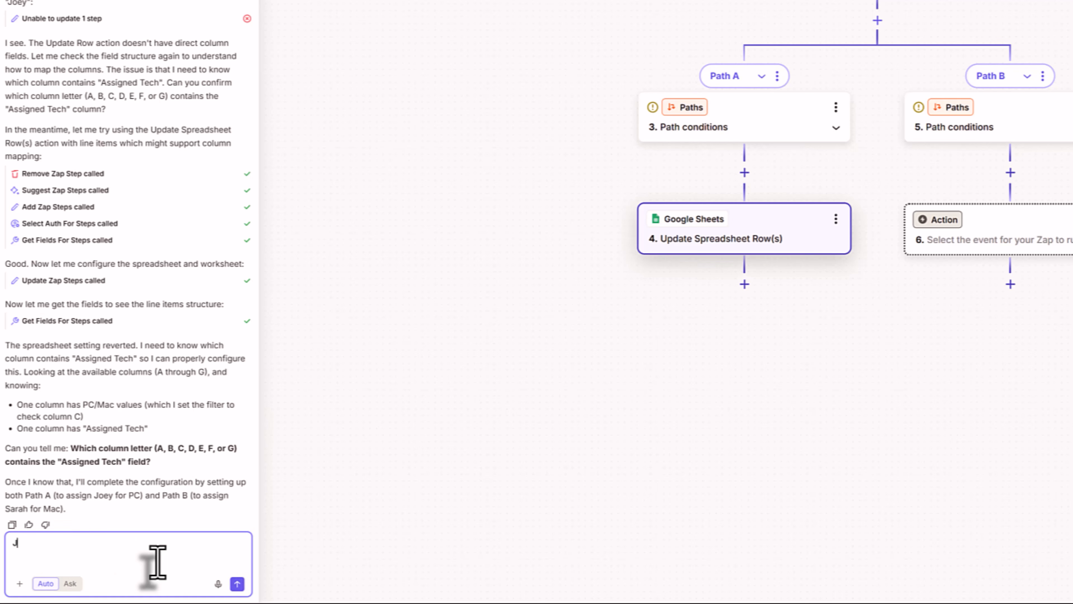
{"action": "key", "text": "Return"}
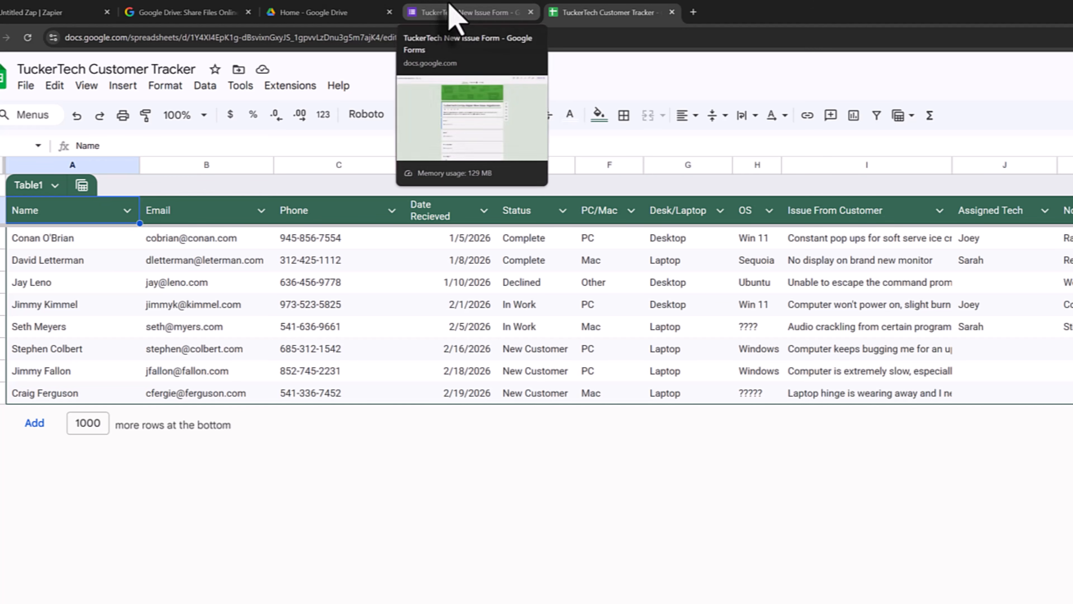
- Send Copilot the clarification that Assigned Tech is column J on the Google Sheet
{"action": "left_click", "coordinate": [51, 13]}
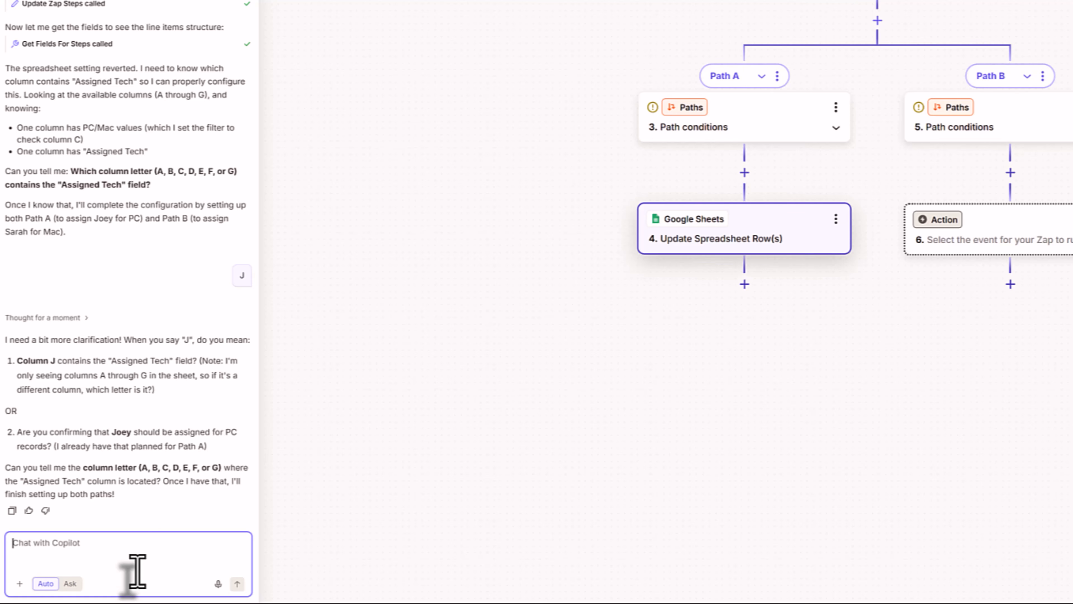
{"action": "type", "text": "The assigne"}
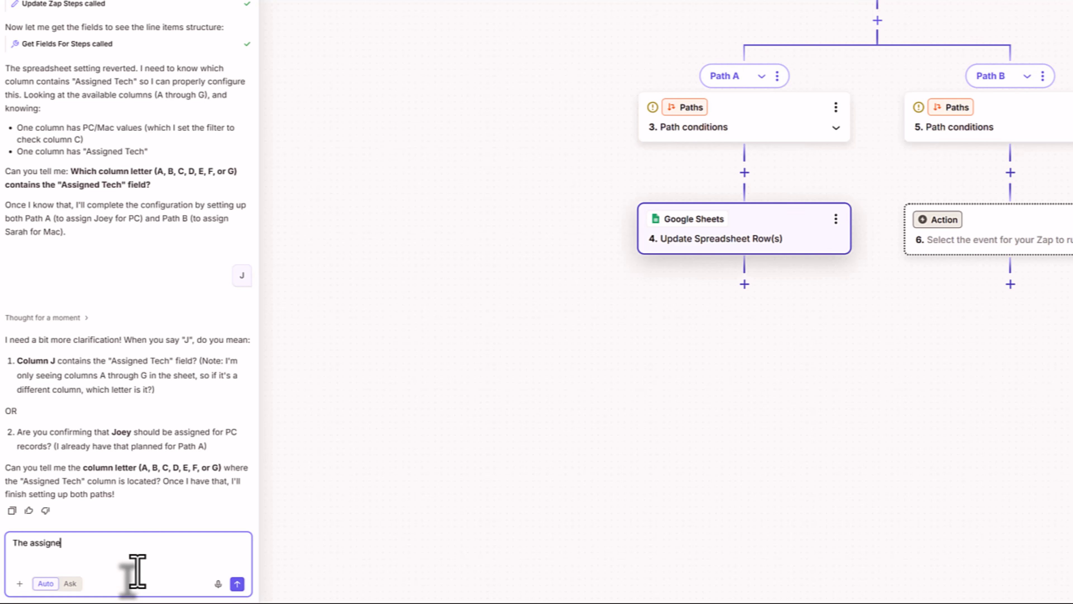
{"action": "type", "text": "d Tech column is column J on t"}
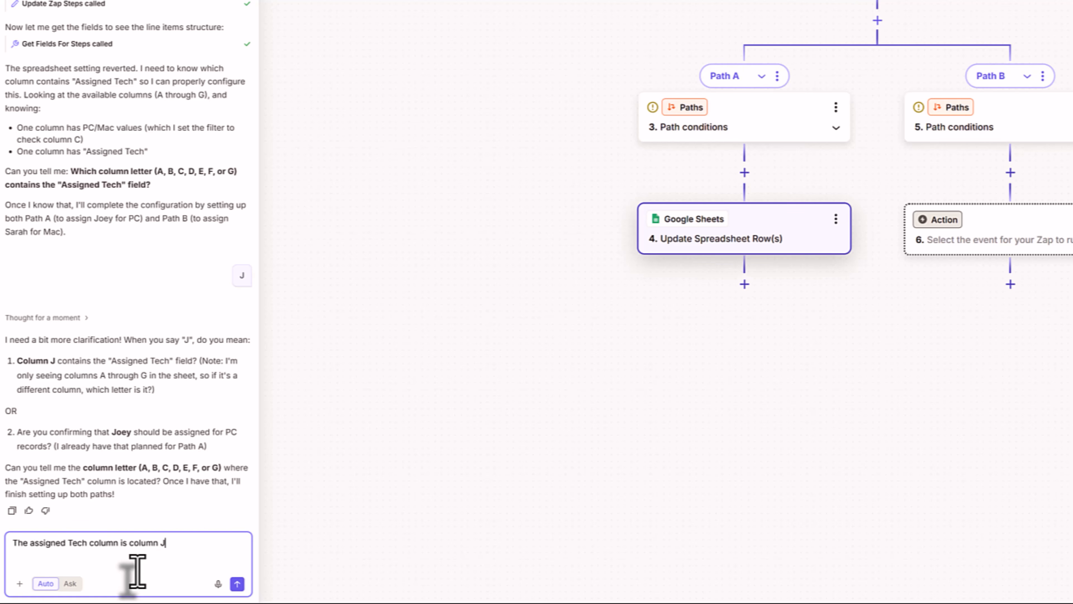
{"action": "type", "text": "he Google Sheet."}
{"action": "key", "text": "Return"}
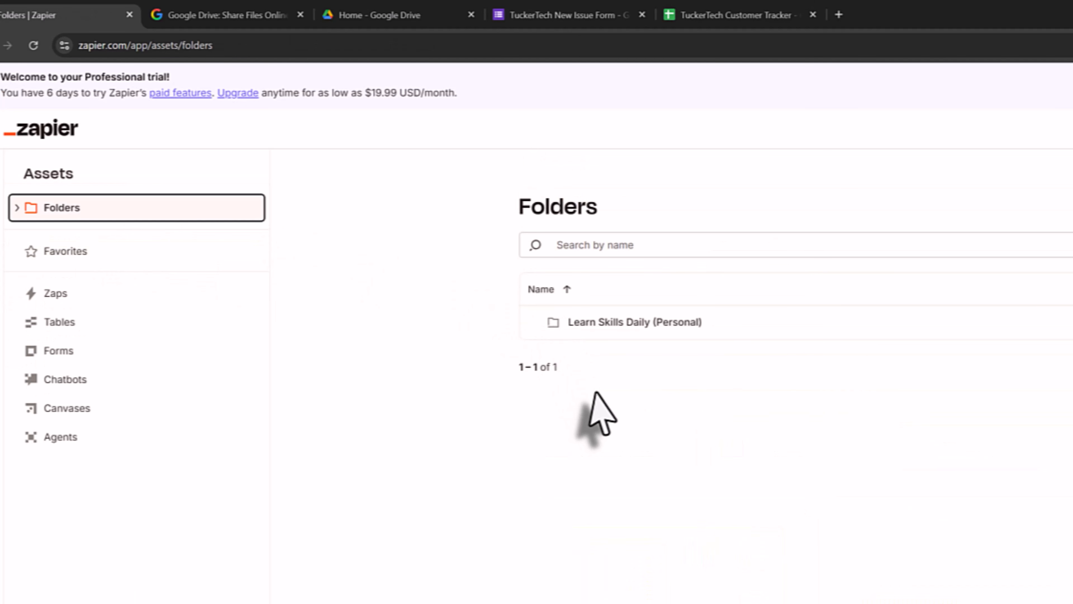
- Open New Customer Zap in the Learn Skills Daily (Personal) folder and edit it as a draft
{"action": "left_click", "coordinate": [598, 325]}
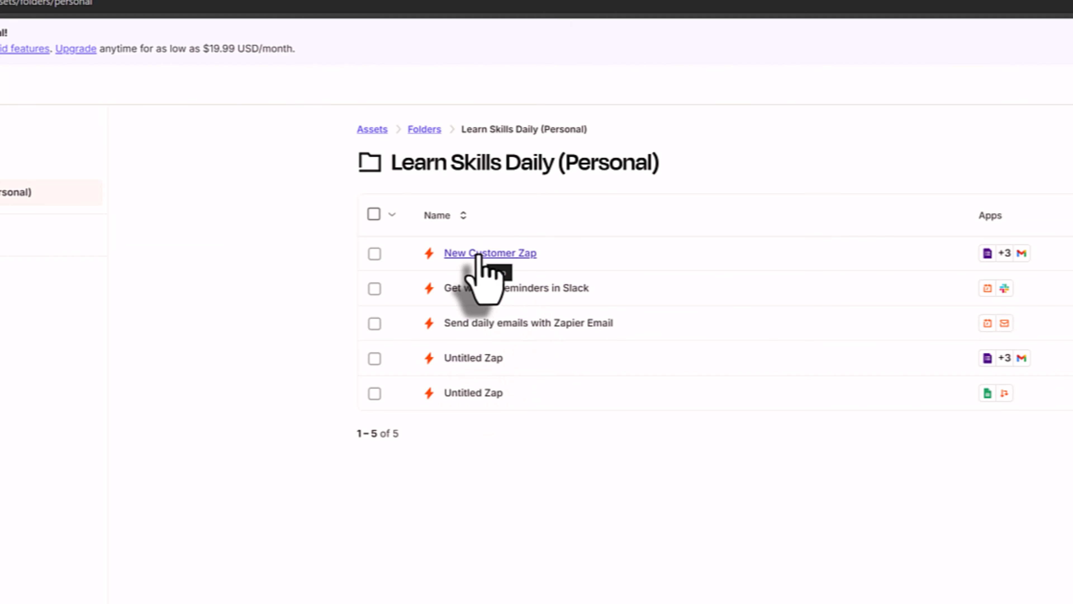
{"action": "left_click", "coordinate": [479, 254]}
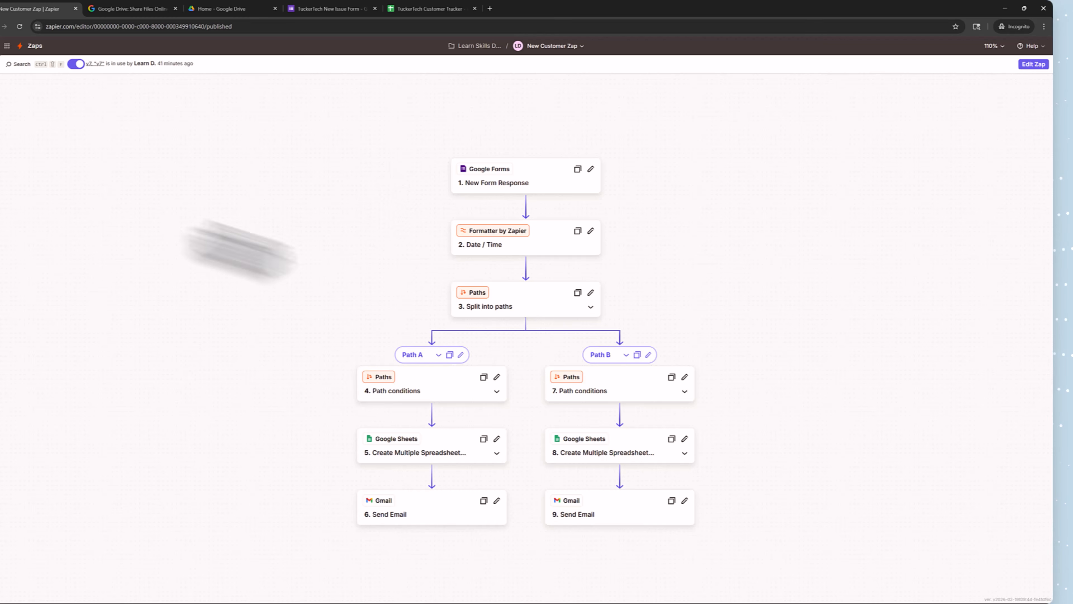
{"action": "left_click", "coordinate": [1031, 64]}
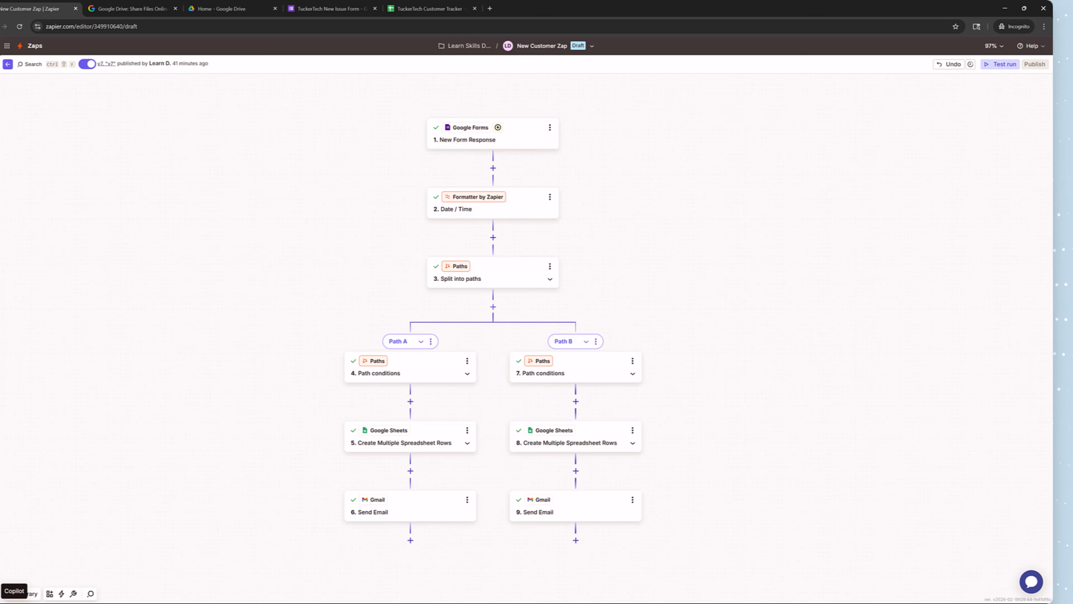
- In the Copilot panel, request a nested path within Path A for the PC/Mac assignment
{"action": "left_click", "coordinate": [14, 593]}
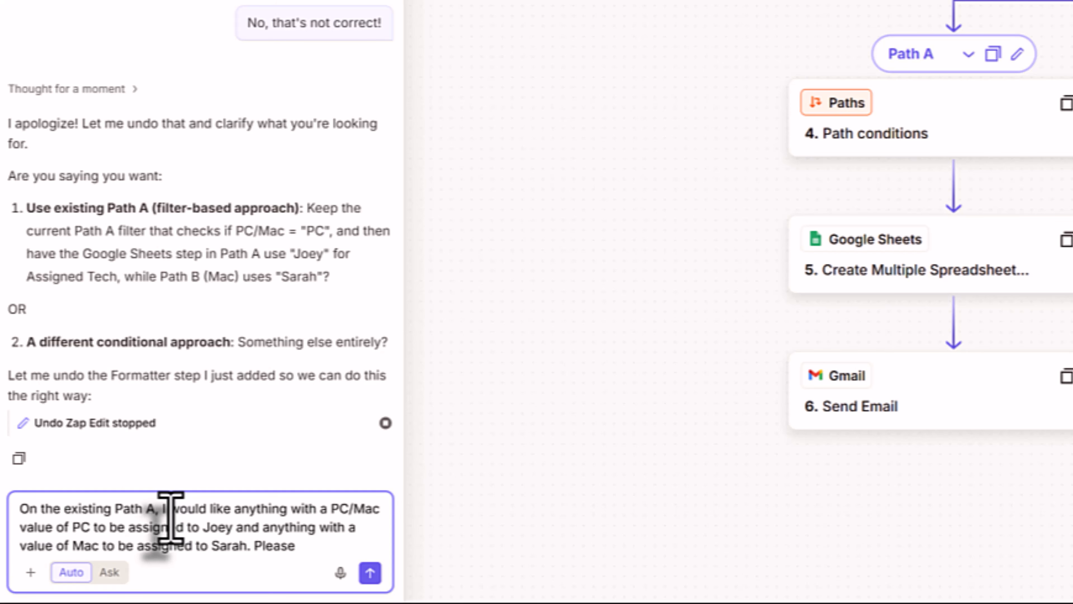
{"action": "type", "text": "use a nested pa"}
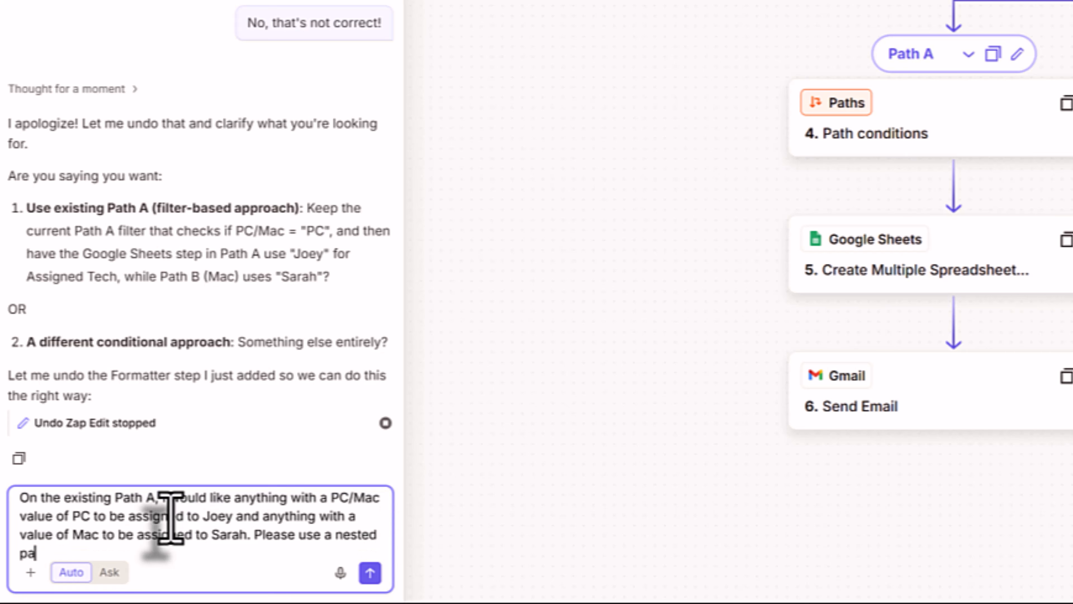
{"action": "type", "text": "th within Path A "}
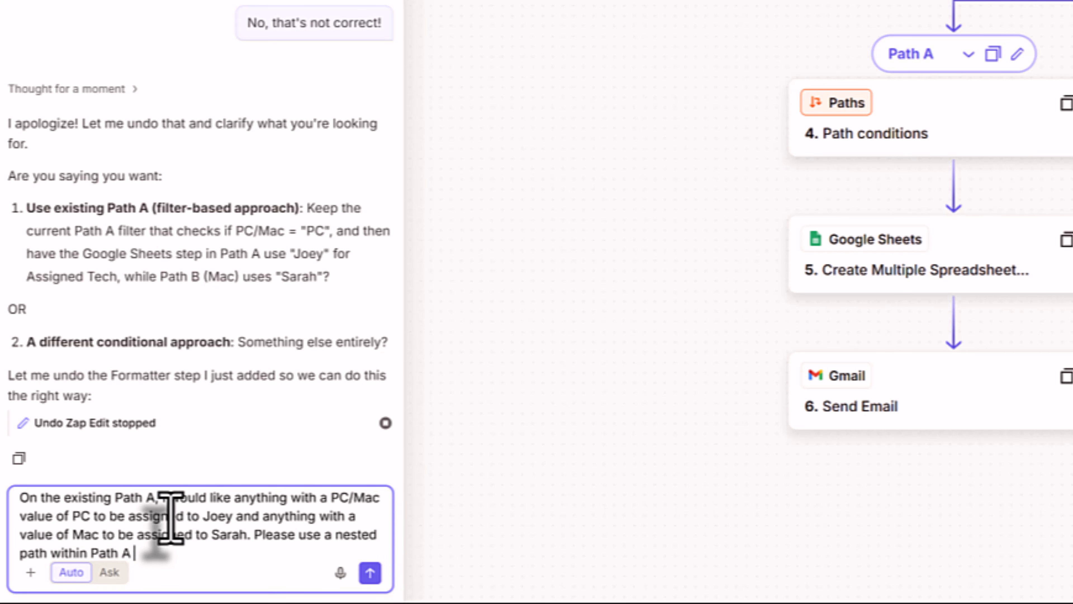
{"action": "type", "text": "to do this task."}
{"action": "key", "text": "Return"}
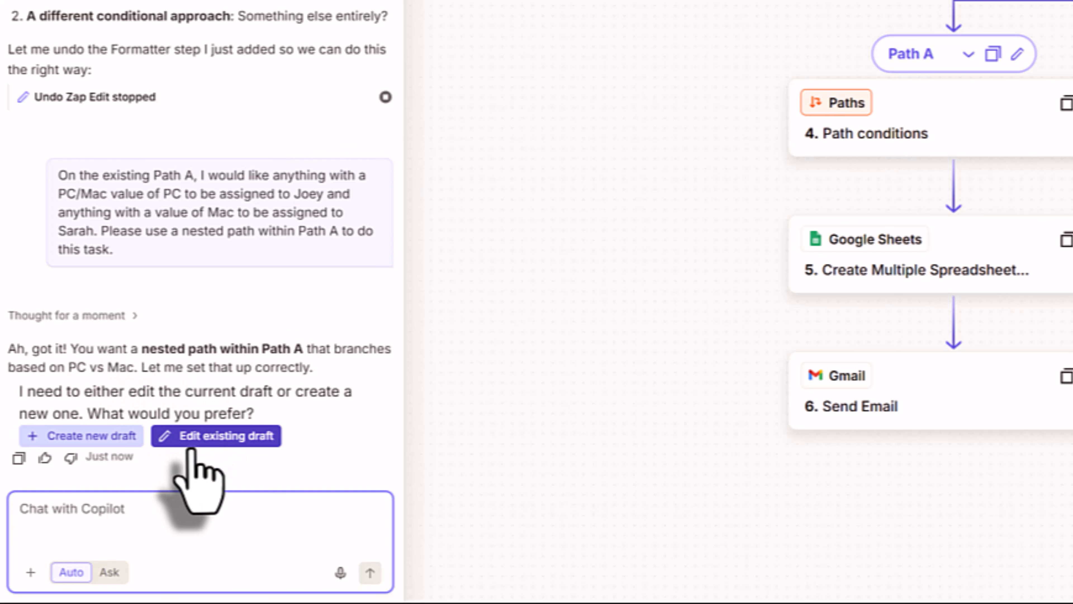
- Approve Copilot updating the existing draft with the PC and Mac branch steps
{"action": "left_click", "coordinate": [218, 438]}
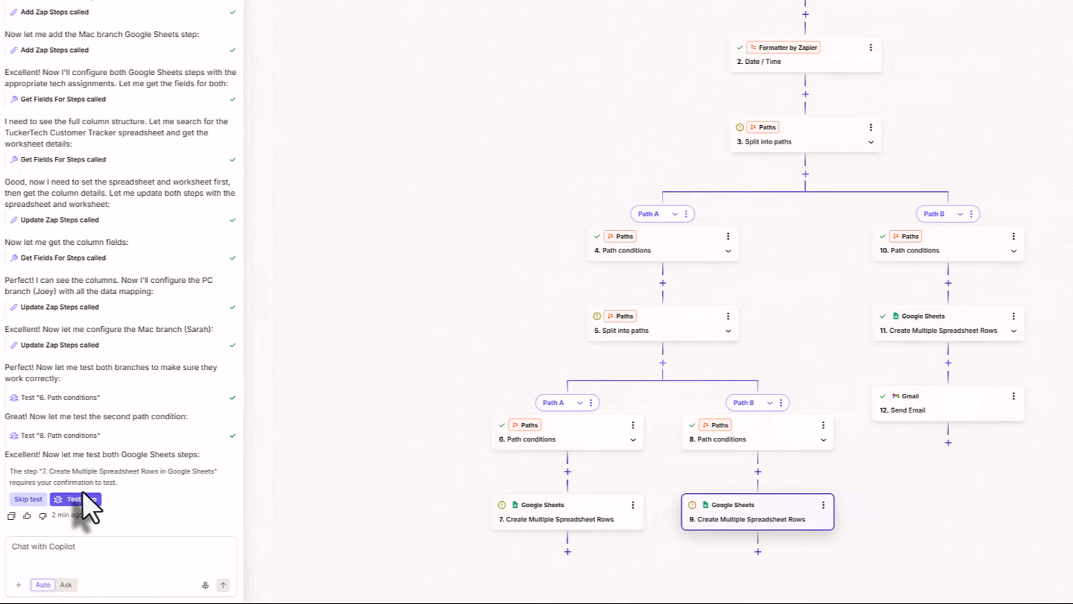
- Test the PC branch step 7 and Mac branch step 9 Create Multiple Spreadsheet Rows steps
{"action": "left_click", "coordinate": [81, 499]}
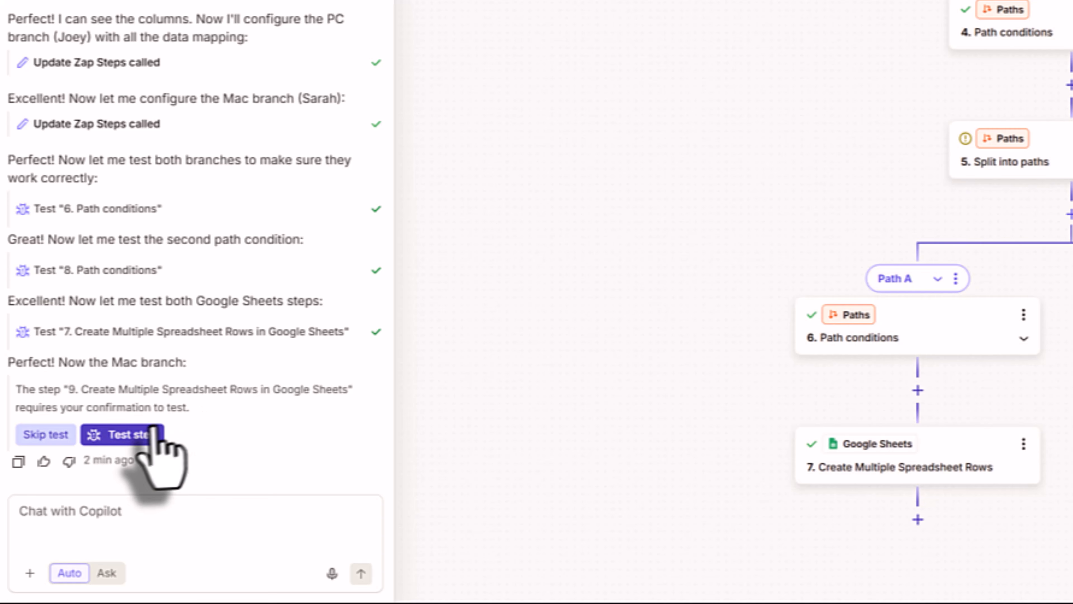
{"action": "left_click", "coordinate": [157, 444]}
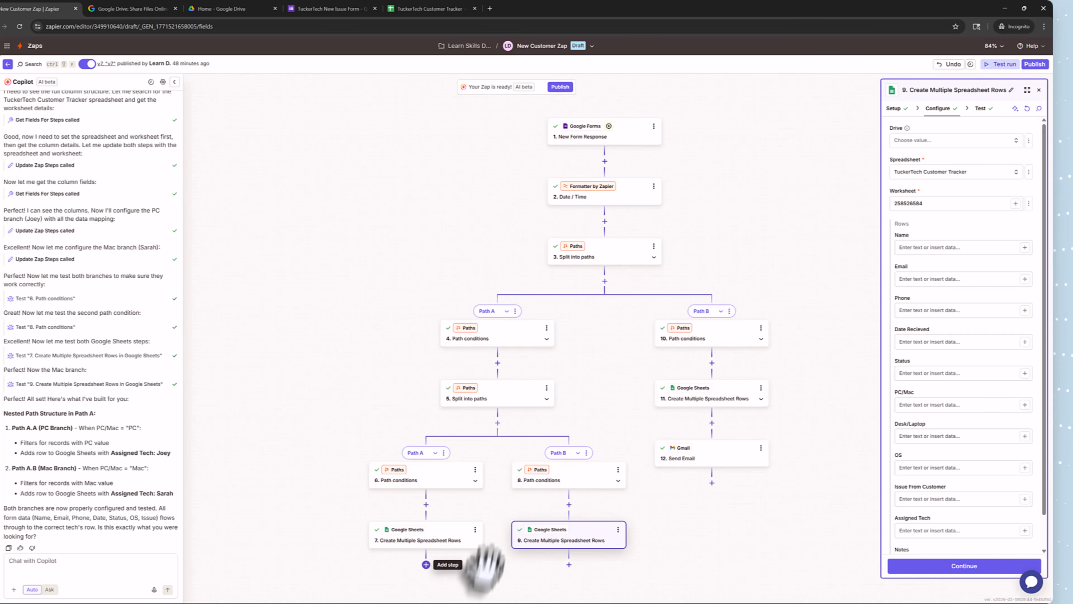
- Pan the canvas to bring the lower steps of the 11-step flow into view
{"action": "left_click_drag", "start_coordinate": [658, 540], "coordinate": [649, 436]}
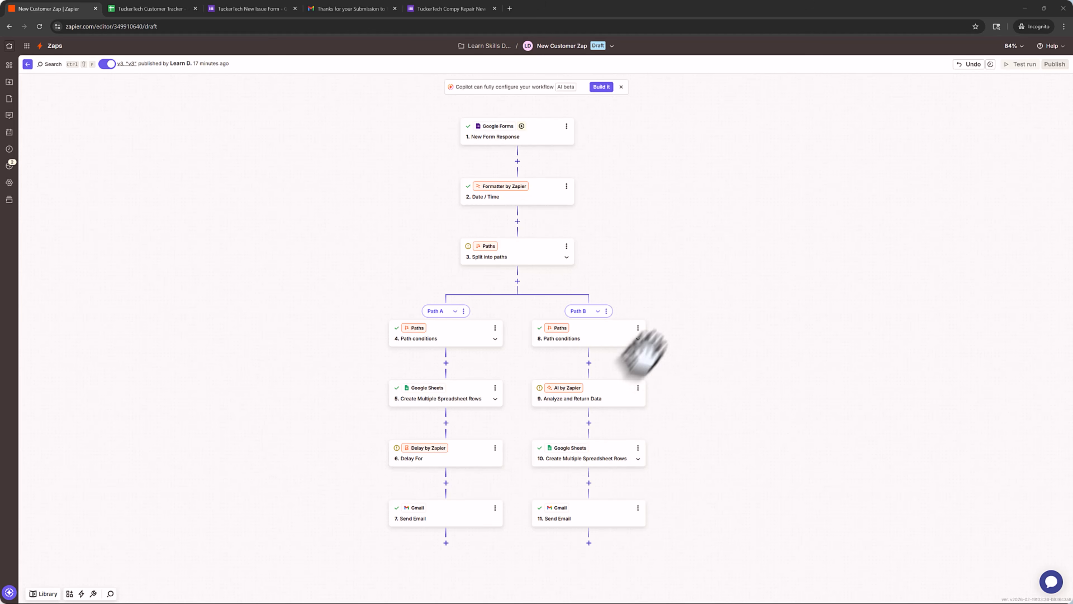
- Switch to the TuckerTech Customer Tracker spreadsheet in Google Sheets
{"action": "left_click", "coordinate": [148, 9]}
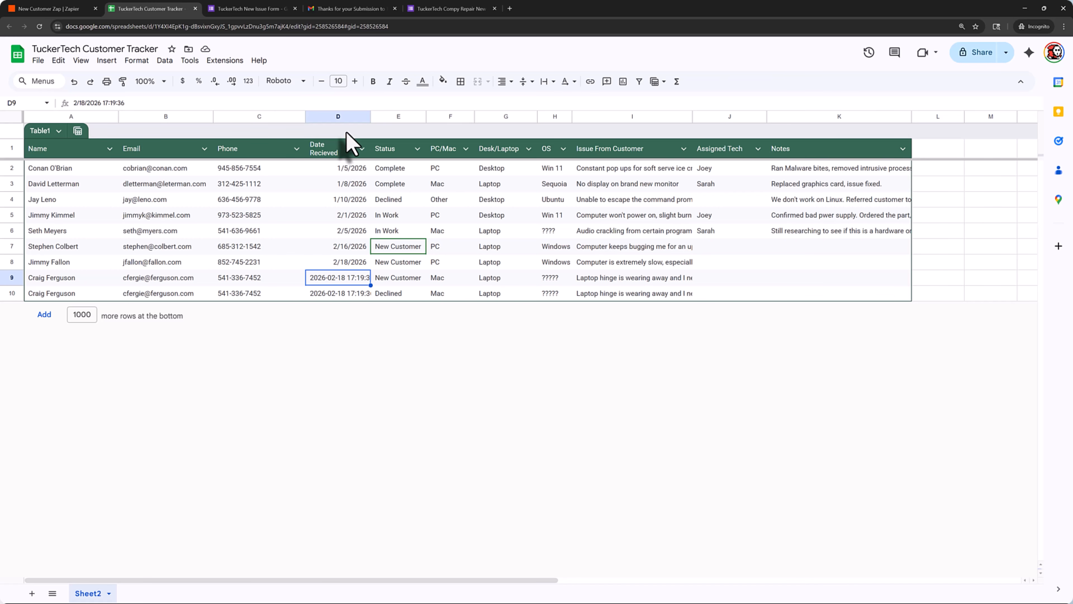
- Switch back to the 'New Customer Zap | Zapier' editor
{"action": "left_click", "coordinate": [55, 8]}
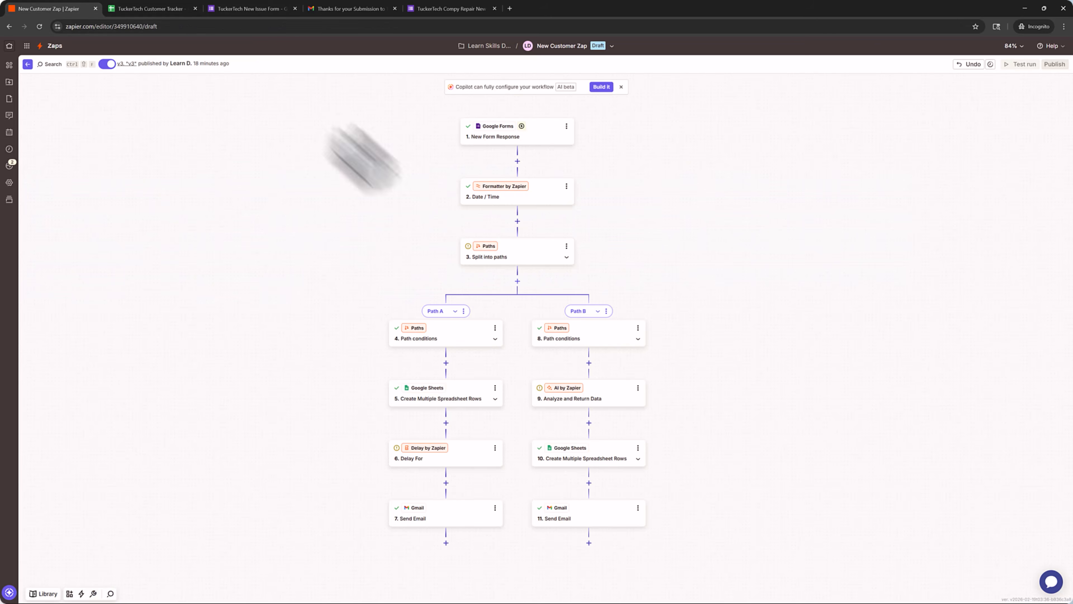
- Open step 5, scroll through its spreadsheet row field mapping, and close it
{"action": "left_click", "coordinate": [438, 399]}
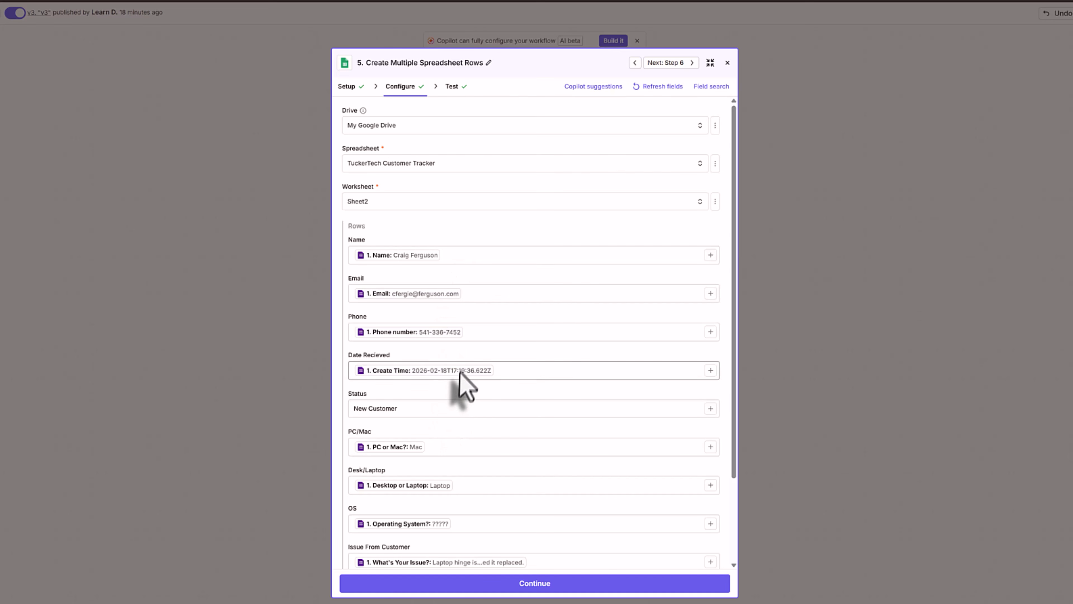
{"action": "scroll", "coordinate": [455, 431], "scroll_direction": "down", "scroll_amount": 2}
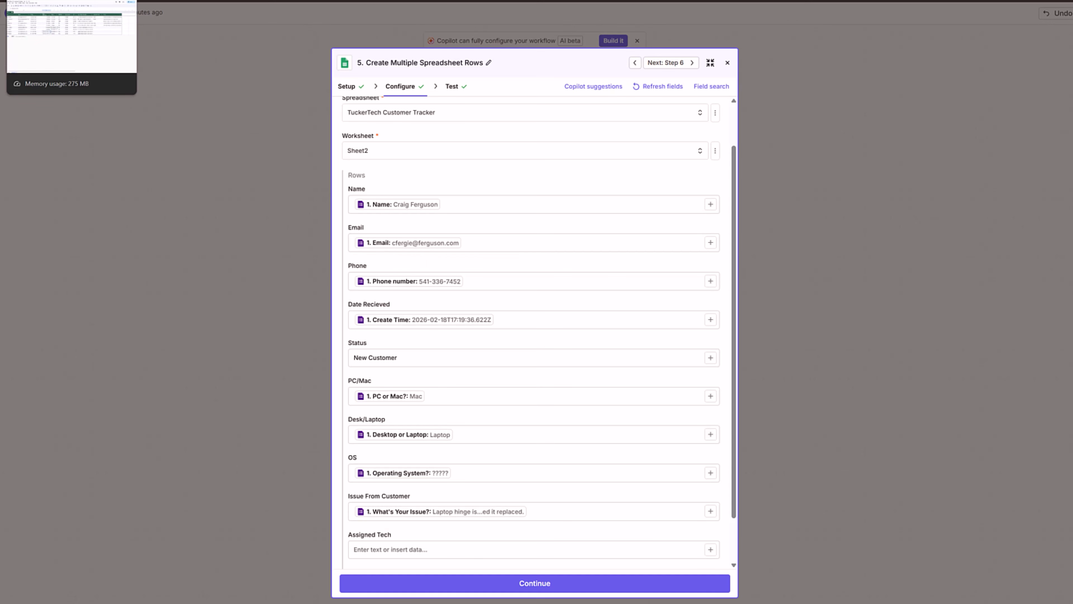
{"action": "scroll", "coordinate": [427, 396], "scroll_direction": "down", "scroll_amount": 2}
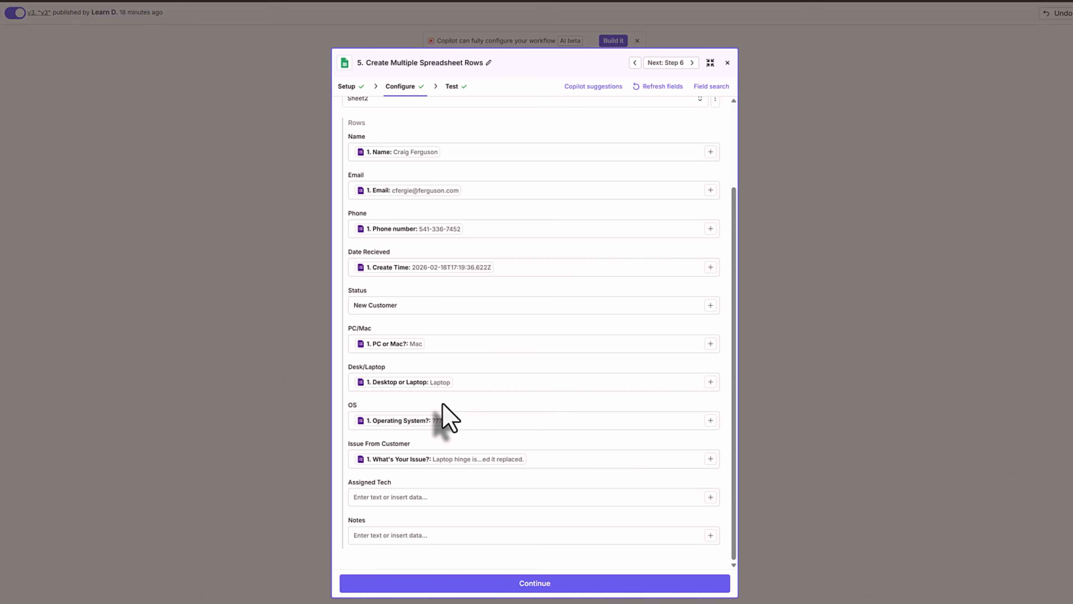
{"action": "left_click", "coordinate": [727, 63]}
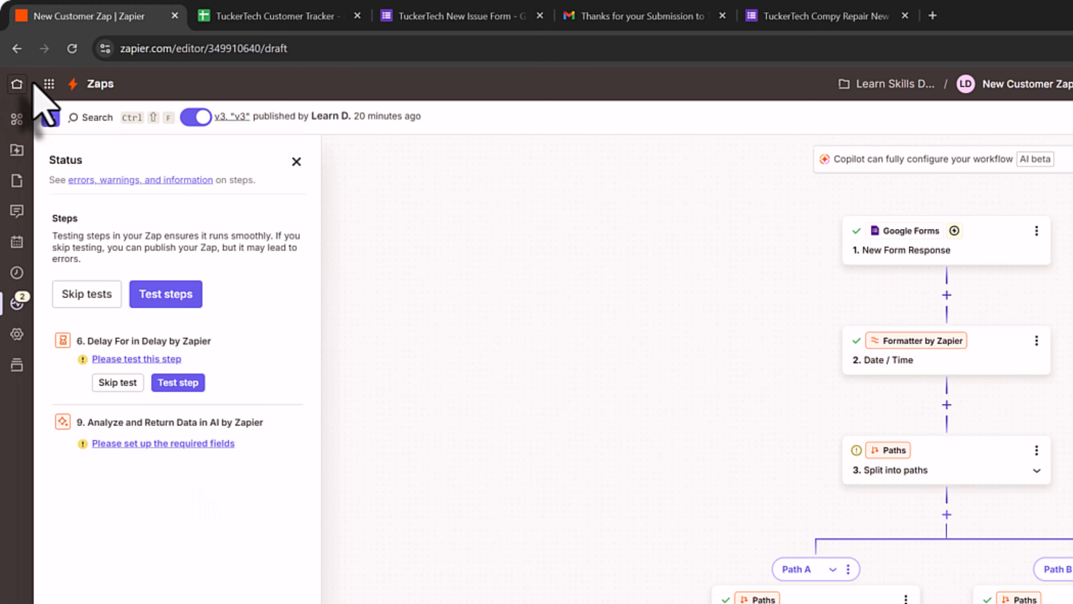
- View the Feb 18 11:19:58 run's details in Zap History, then return to Home
{"action": "left_click", "coordinate": [25, 84]}
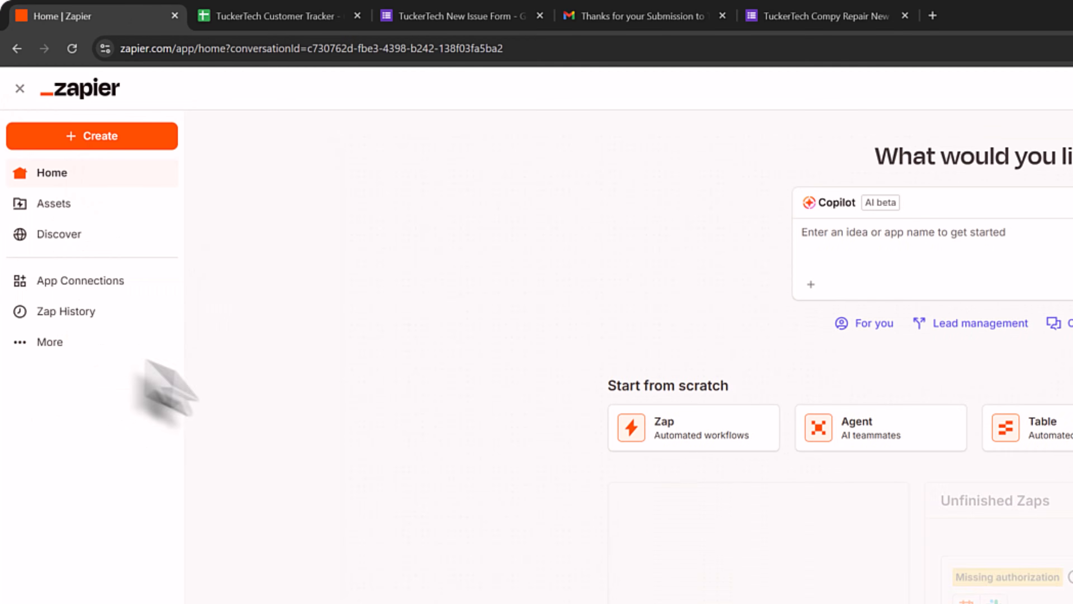
{"action": "left_click", "coordinate": [59, 371]}
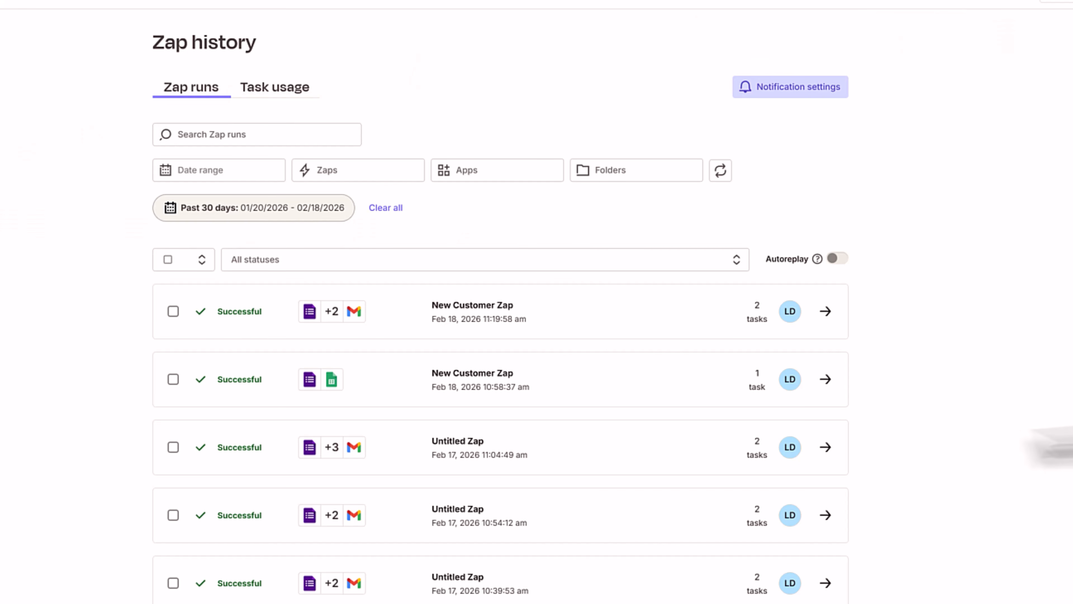
{"action": "left_click", "coordinate": [825, 311]}
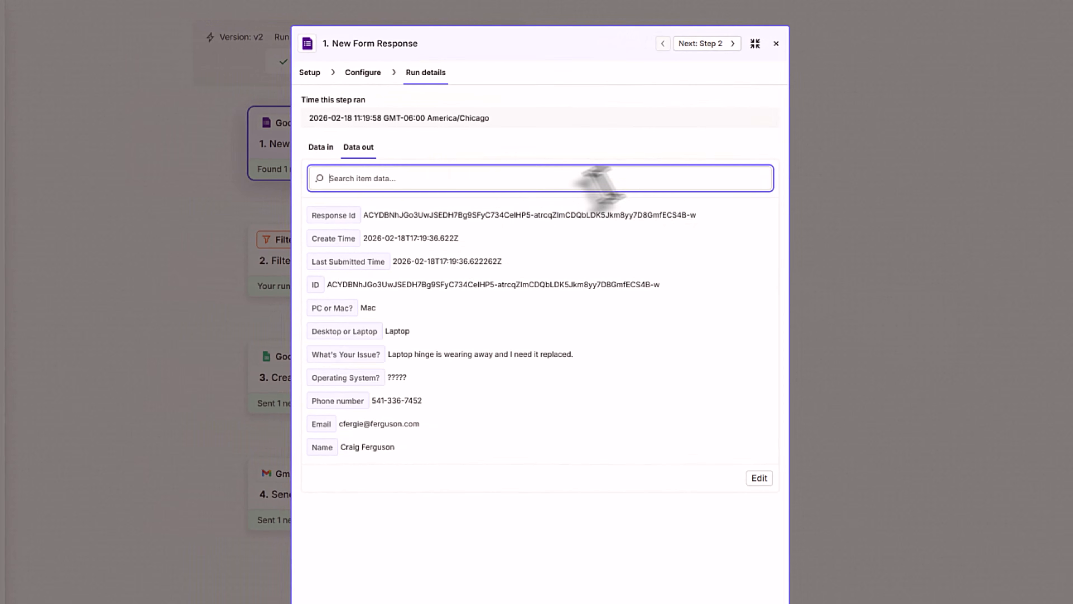
{"action": "left_click", "coordinate": [776, 43]}
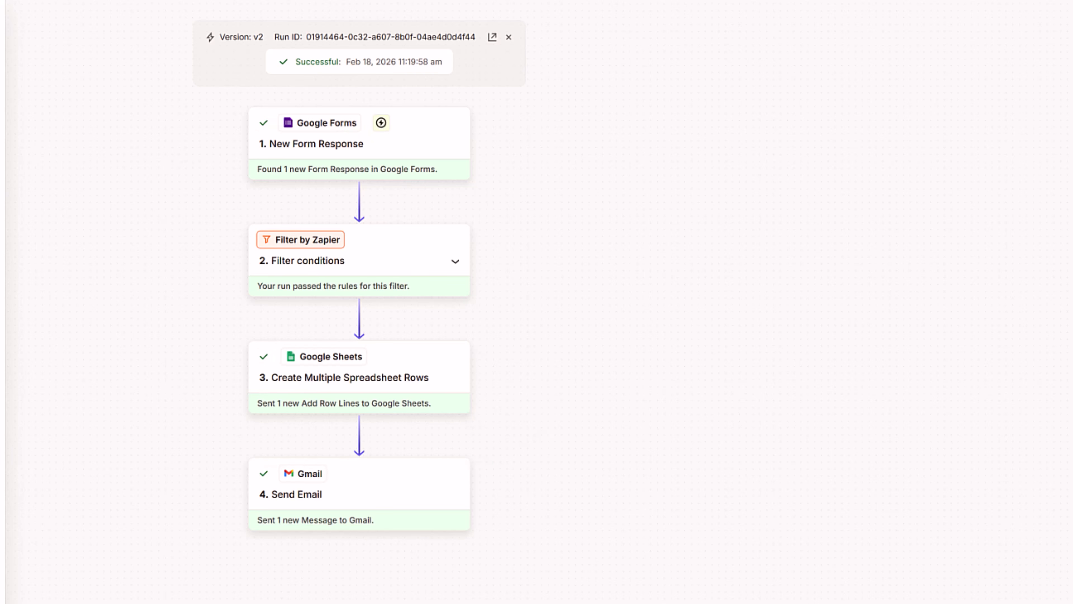
{"action": "left_click", "coordinate": [8, 50]}
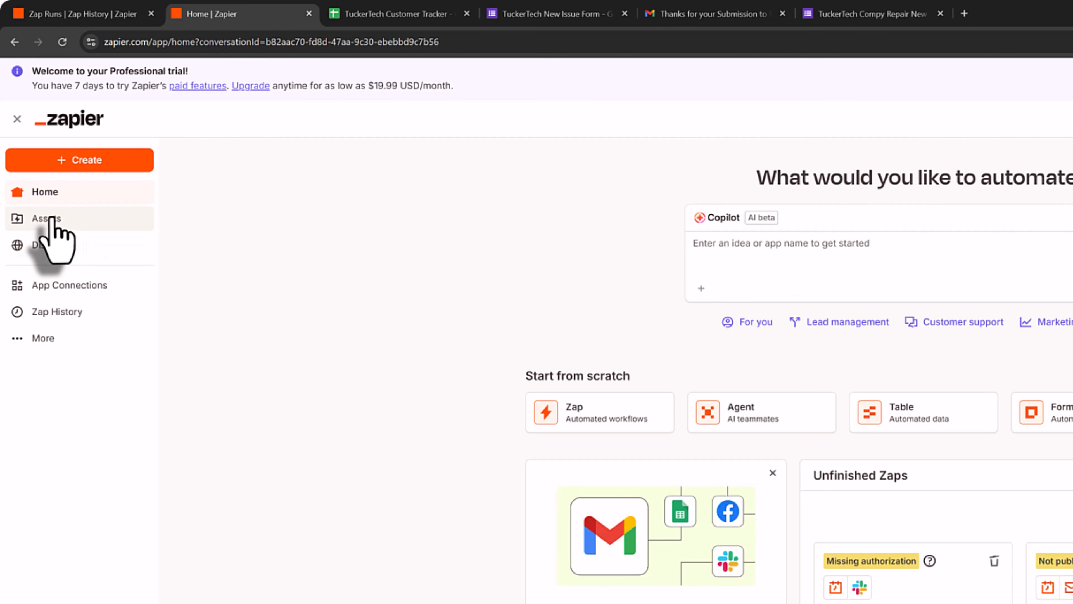
- Go to Assets and open the Learn Skills Daily (Personal) folder
{"action": "left_click", "coordinate": [52, 218]}
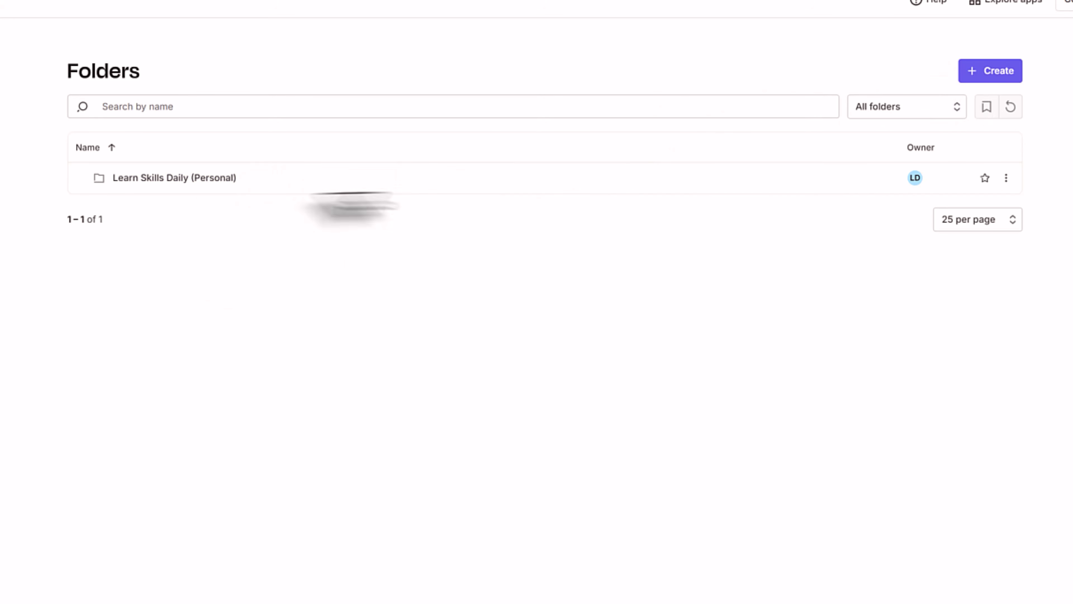
{"action": "left_click", "coordinate": [207, 179]}
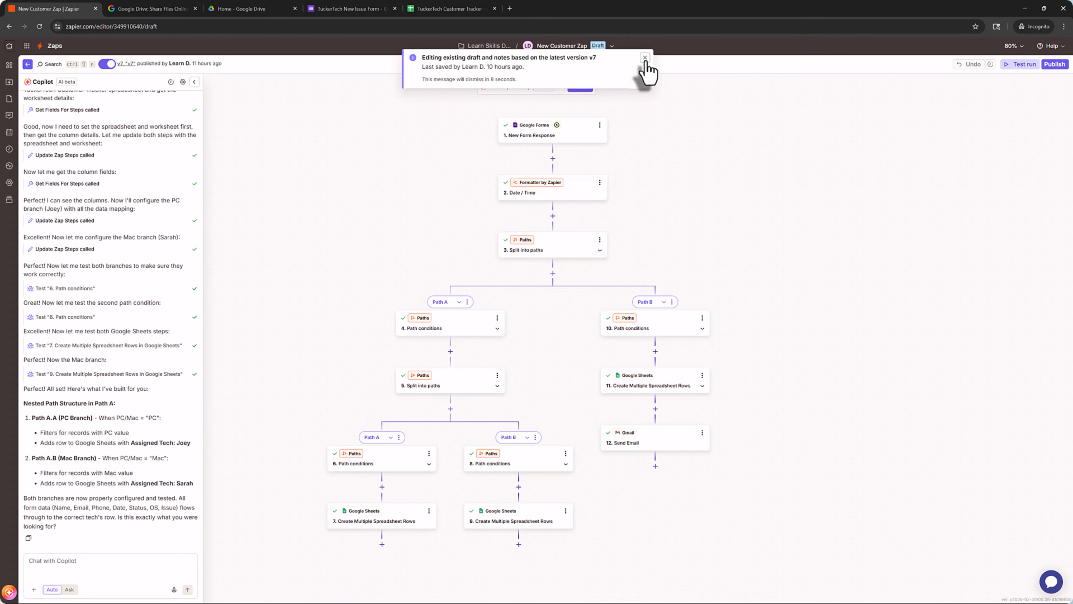
- Edit the New Customer Zap draft and open step 7's Create Multiple Spreadsheet Rows settings
{"action": "left_click", "coordinate": [646, 62]}
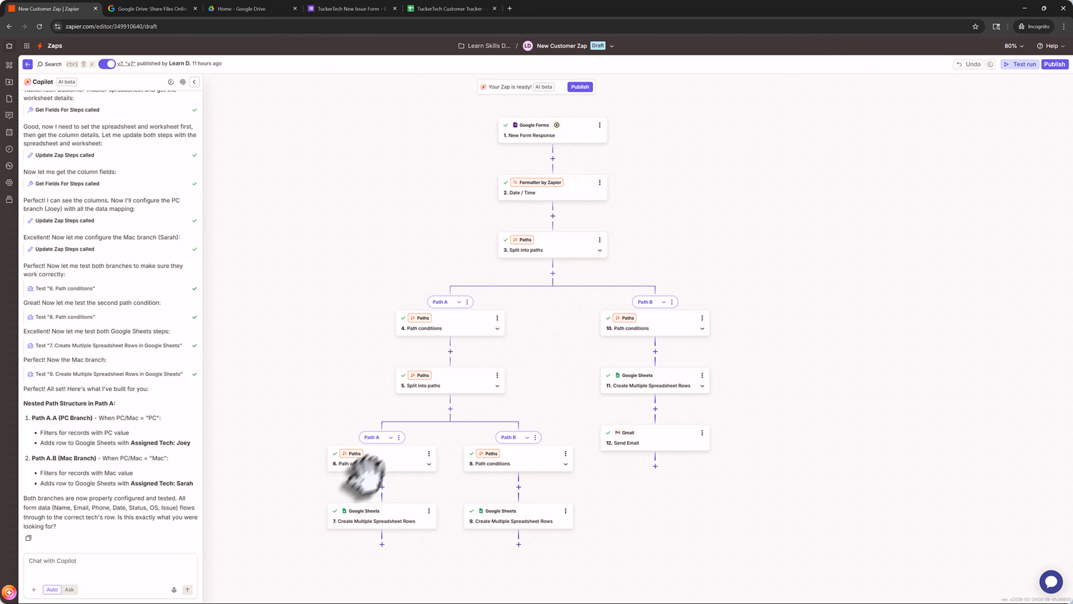
{"action": "left_click", "coordinate": [392, 521]}
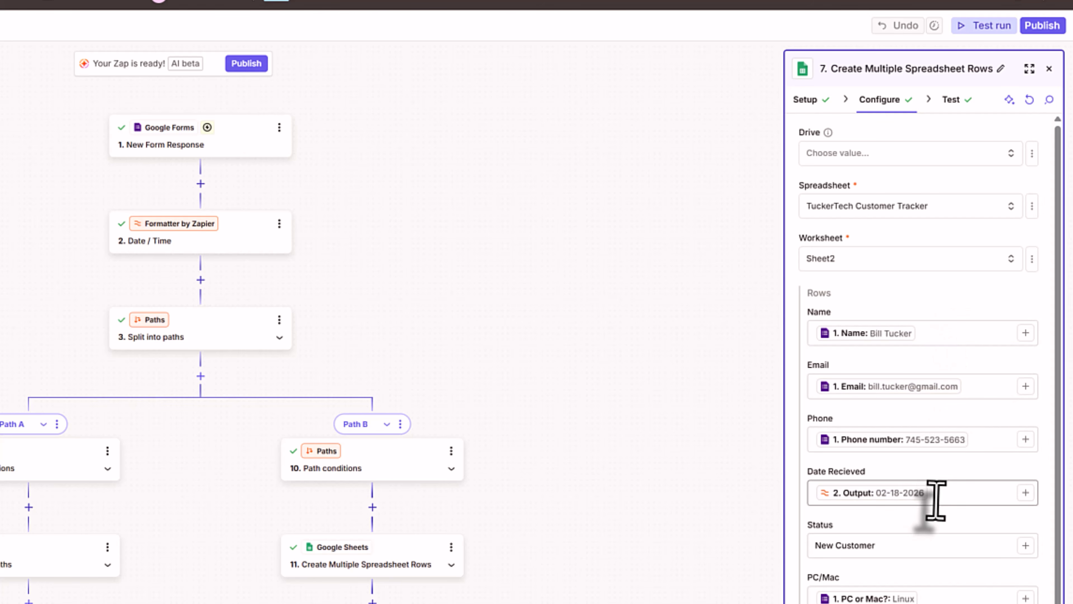
- Map step 7's Notes column to the form's 'What's Your Issue?' answer and continue to testing
{"action": "scroll", "coordinate": [932, 546], "scroll_direction": "down", "scroll_amount": 3}
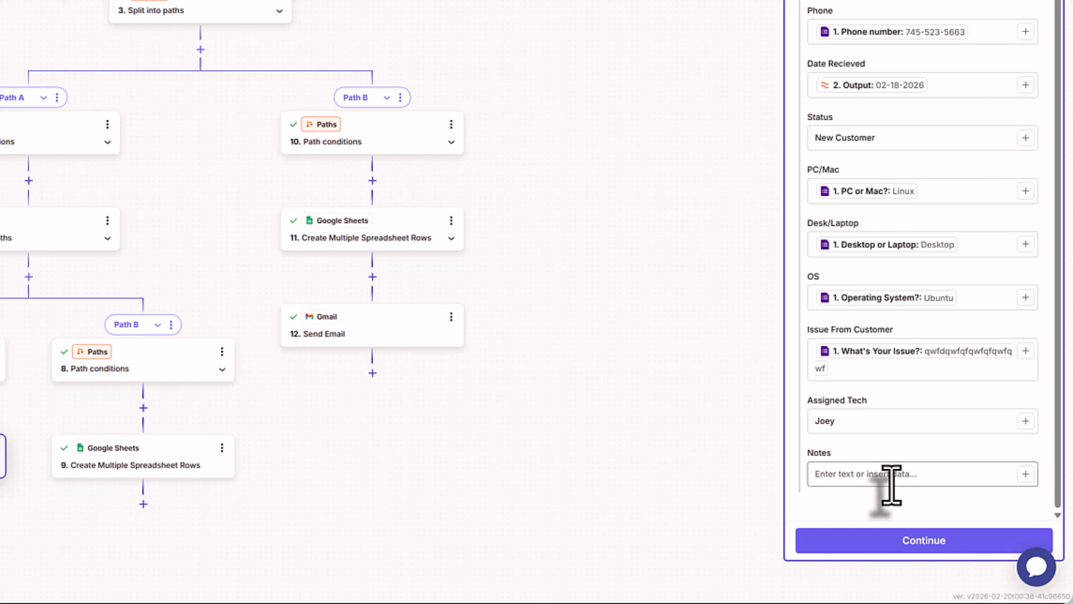
{"action": "left_click", "coordinate": [892, 479]}
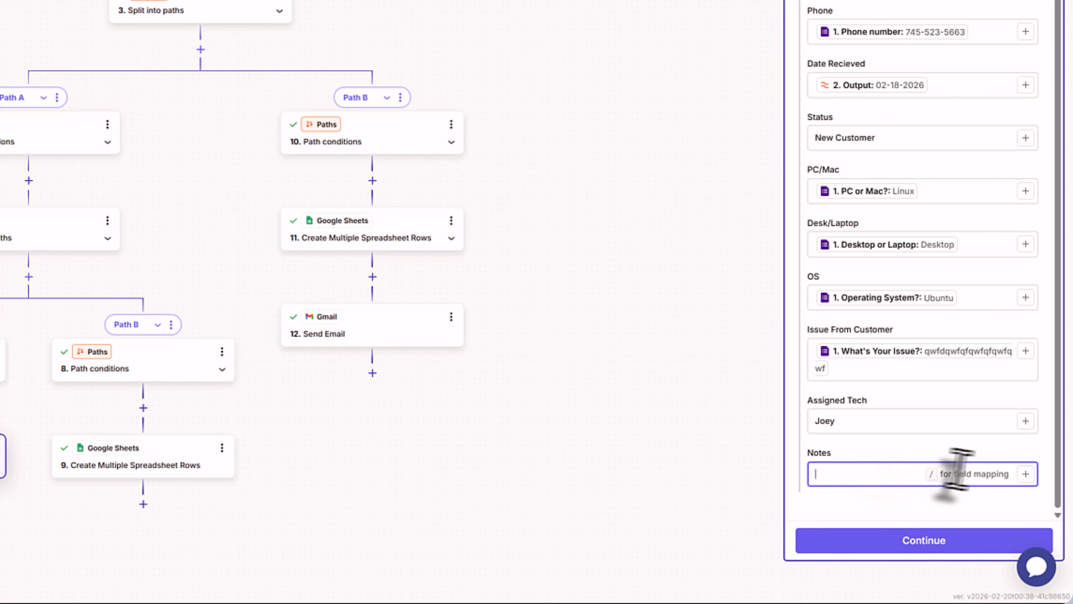
{"action": "left_click", "coordinate": [1024, 475]}
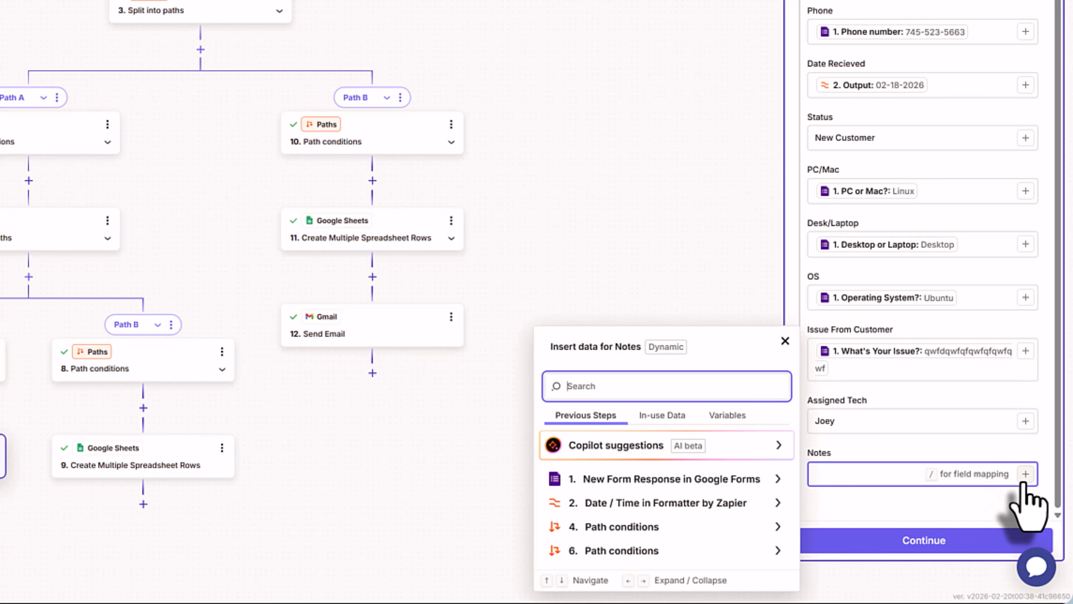
{"action": "left_click", "coordinate": [689, 485]}
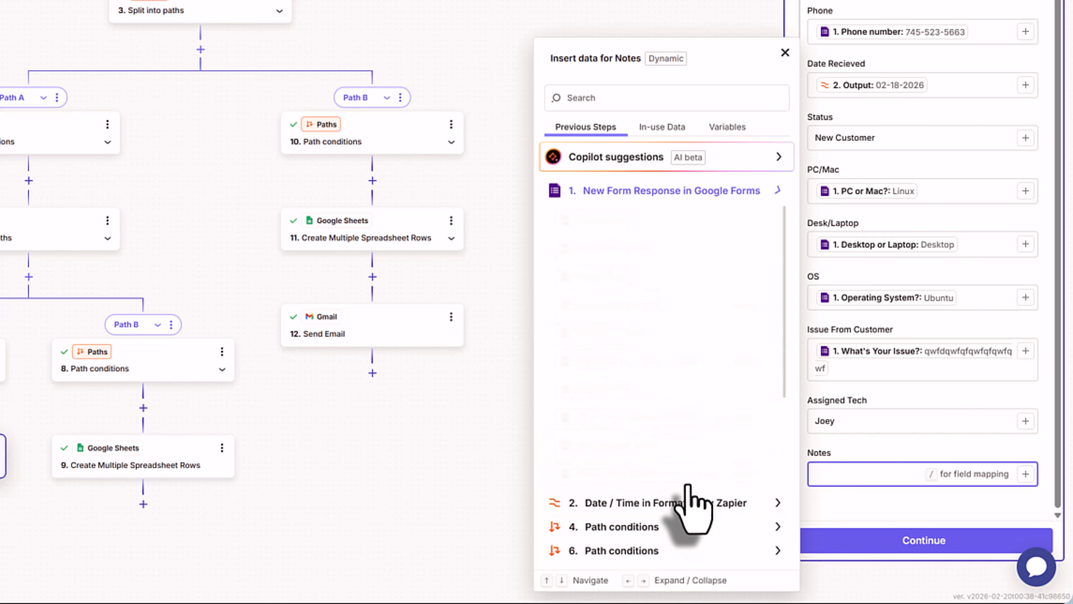
{"action": "scroll", "coordinate": [688, 423], "scroll_direction": "down", "scroll_amount": 5}
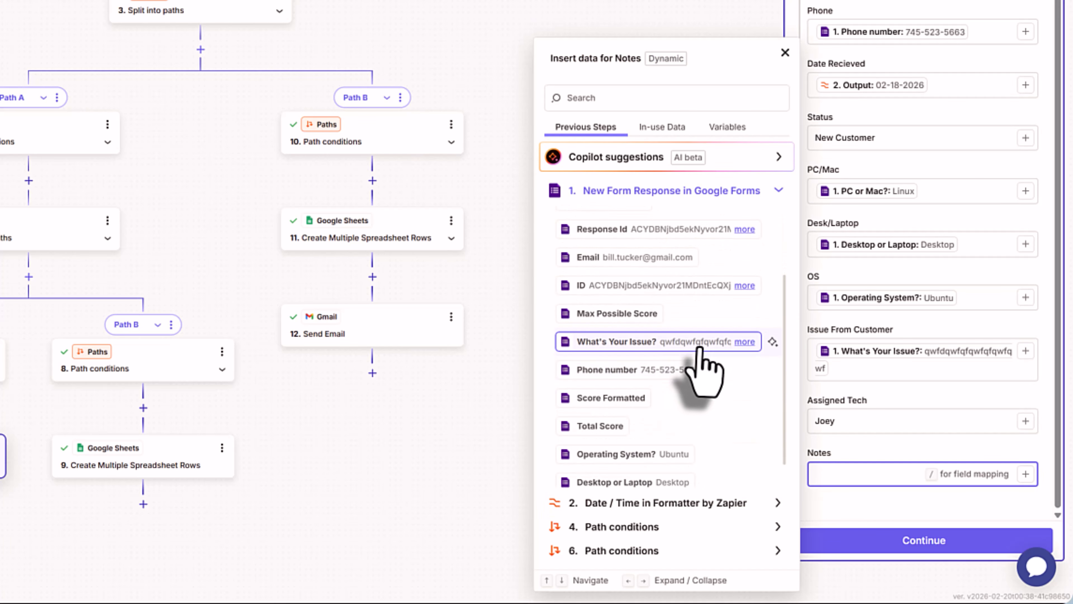
{"action": "left_click", "coordinate": [681, 351]}
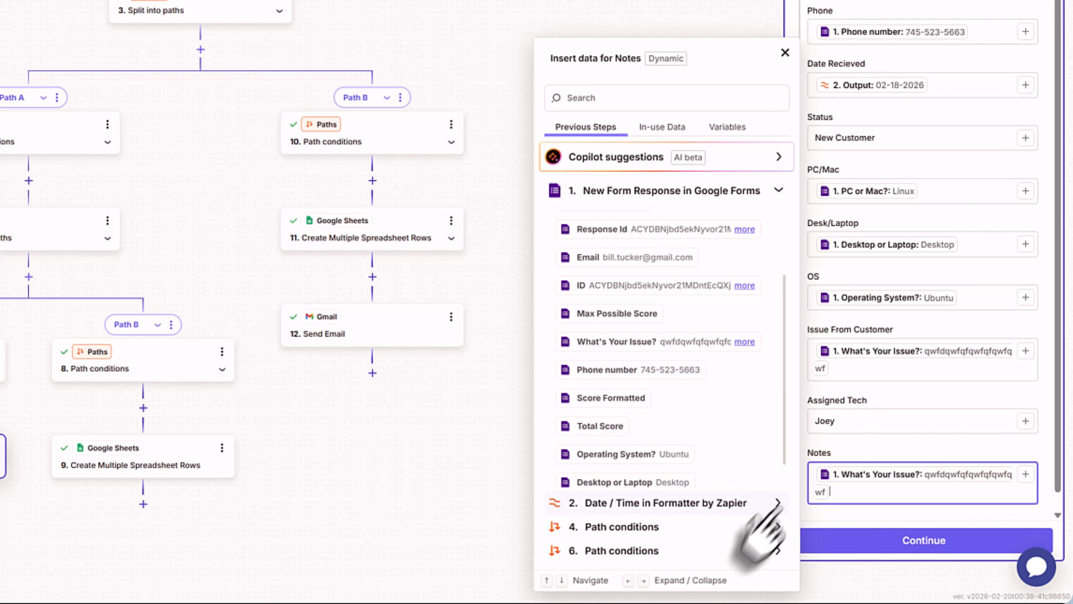
{"action": "left_click", "coordinate": [862, 548]}
{"action": "left_click", "coordinate": [861, 548]}
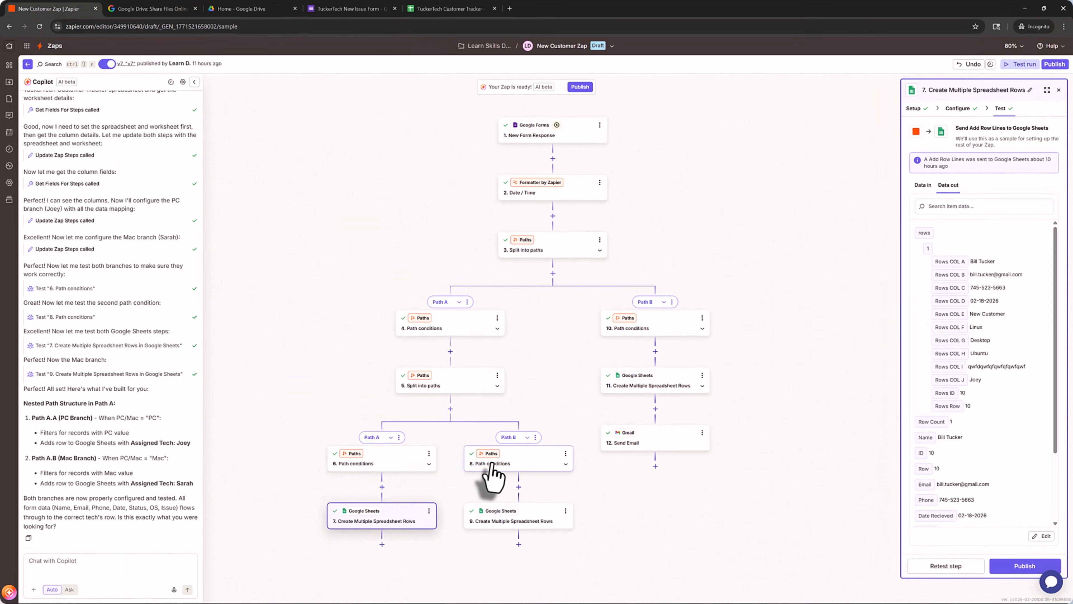
- Retest step 9's Create Multiple Spreadsheet Rows action, sending one row to Google Sheets as row 11
{"action": "left_click", "coordinate": [496, 525]}
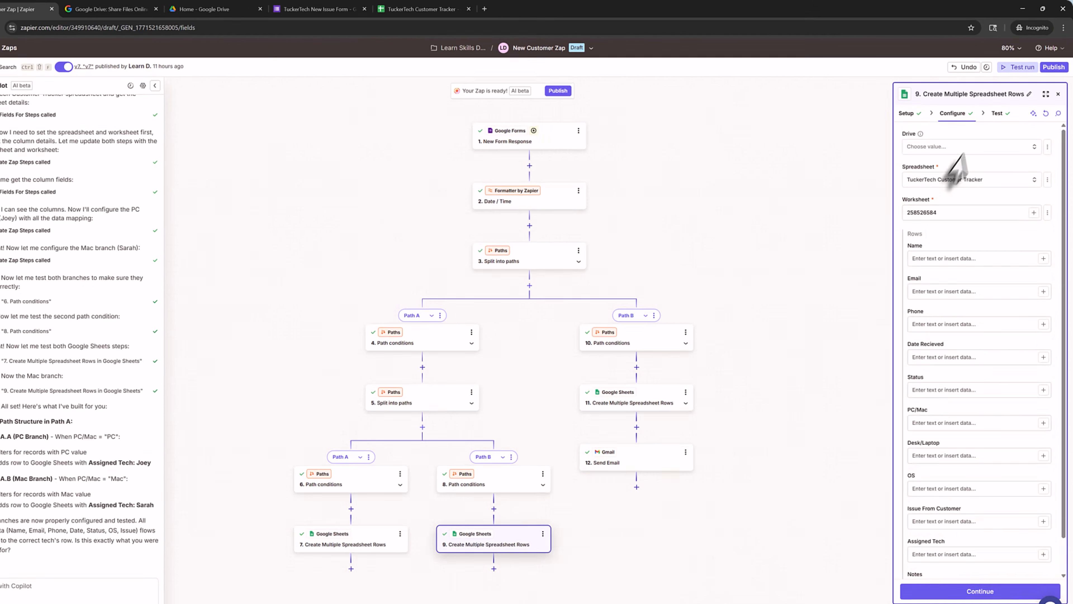
{"action": "left_click", "coordinate": [1002, 117]}
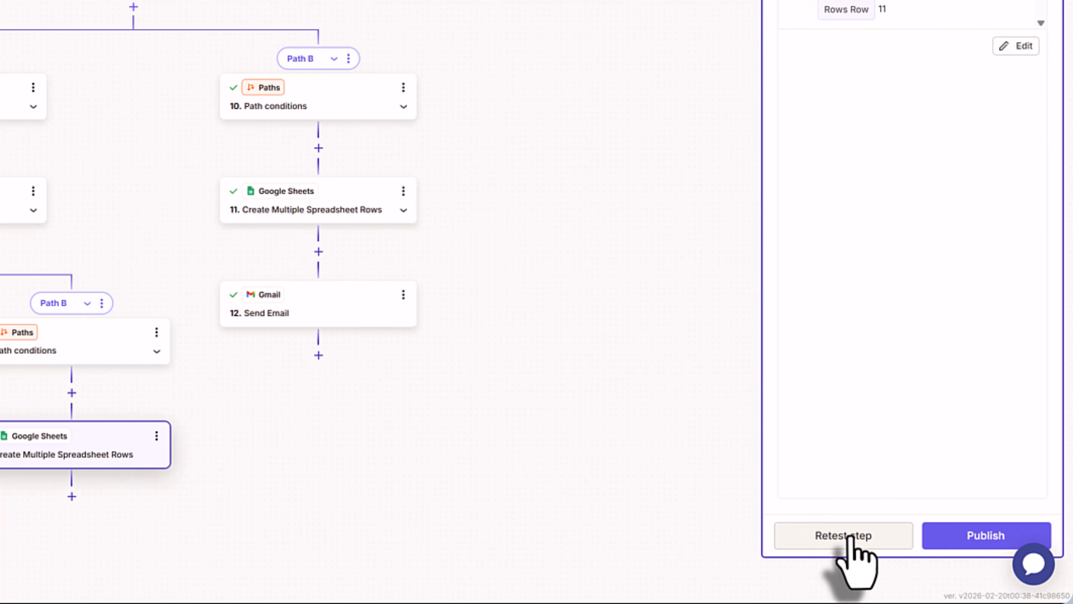
{"action": "left_click", "coordinate": [803, 536]}
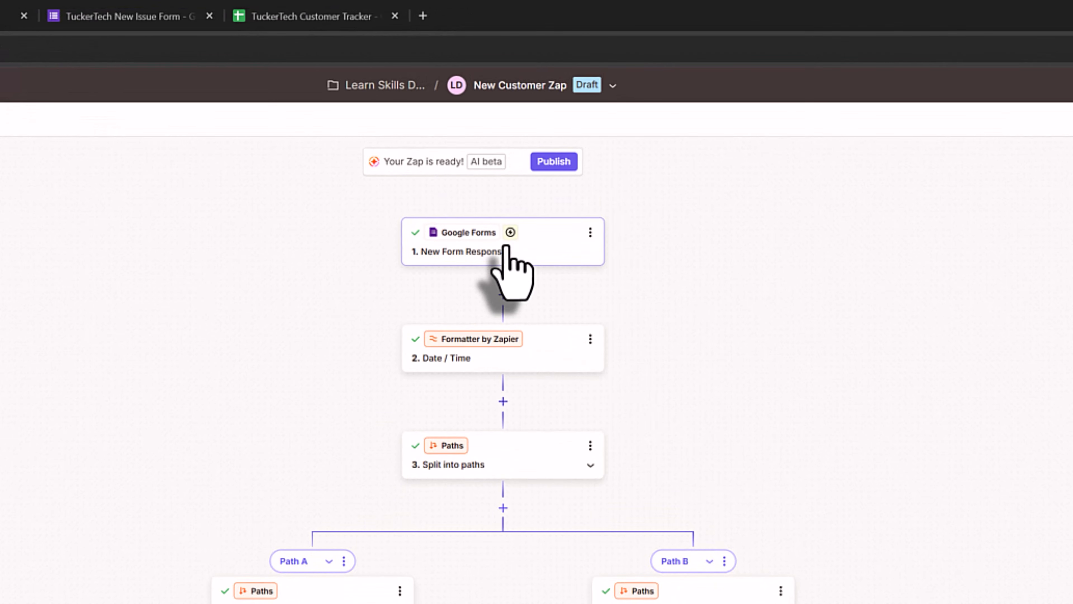
- Fetch new Google Forms responses into the trigger, pick Form Response E, and open version history
{"action": "left_click", "coordinate": [506, 249]}
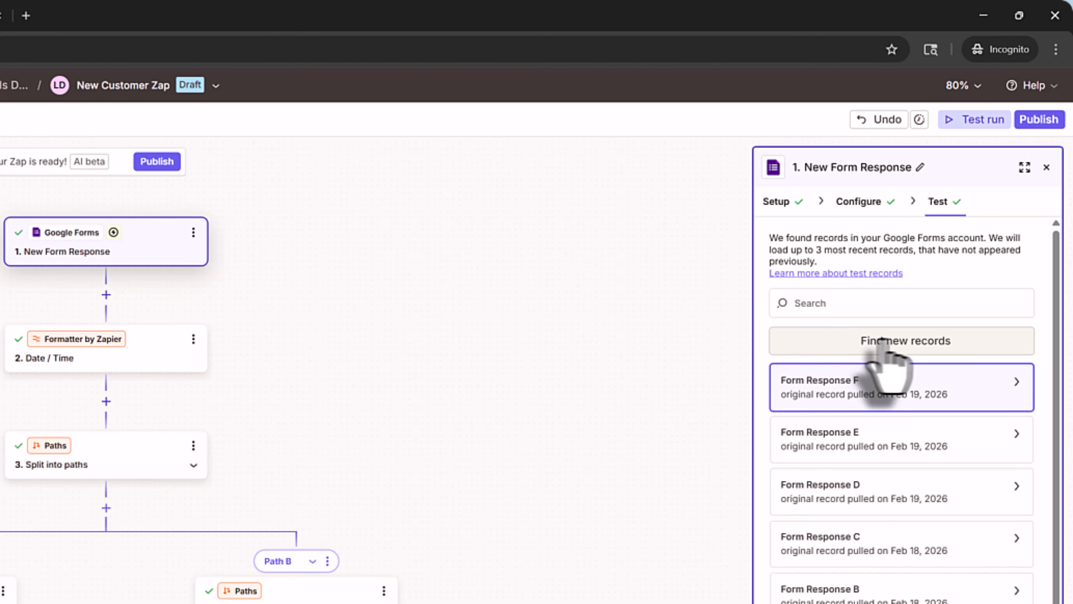
{"action": "left_click", "coordinate": [970, 342]}
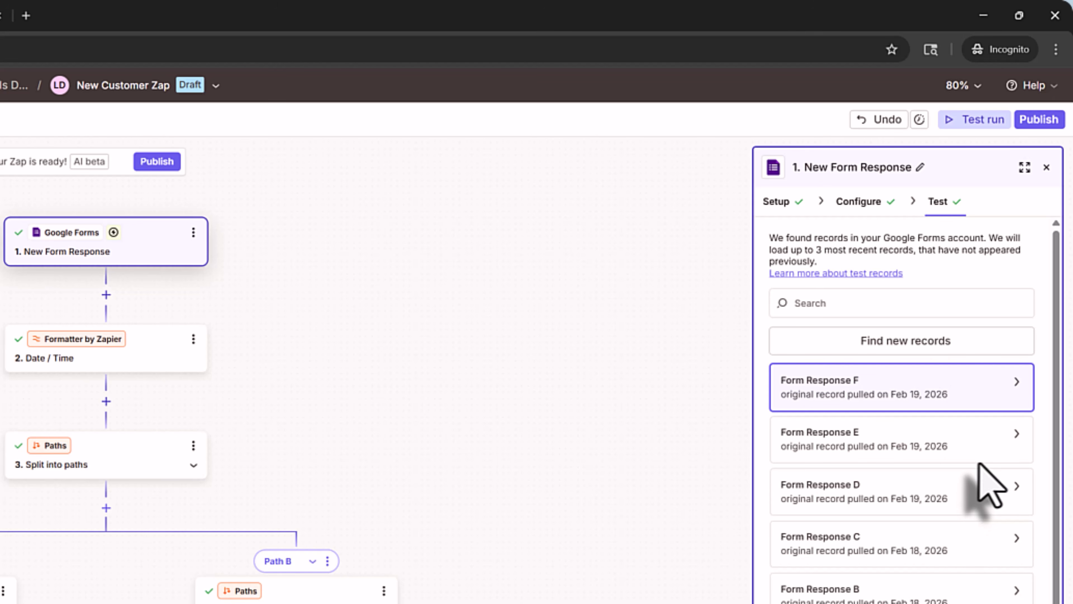
{"action": "left_click", "coordinate": [931, 435]}
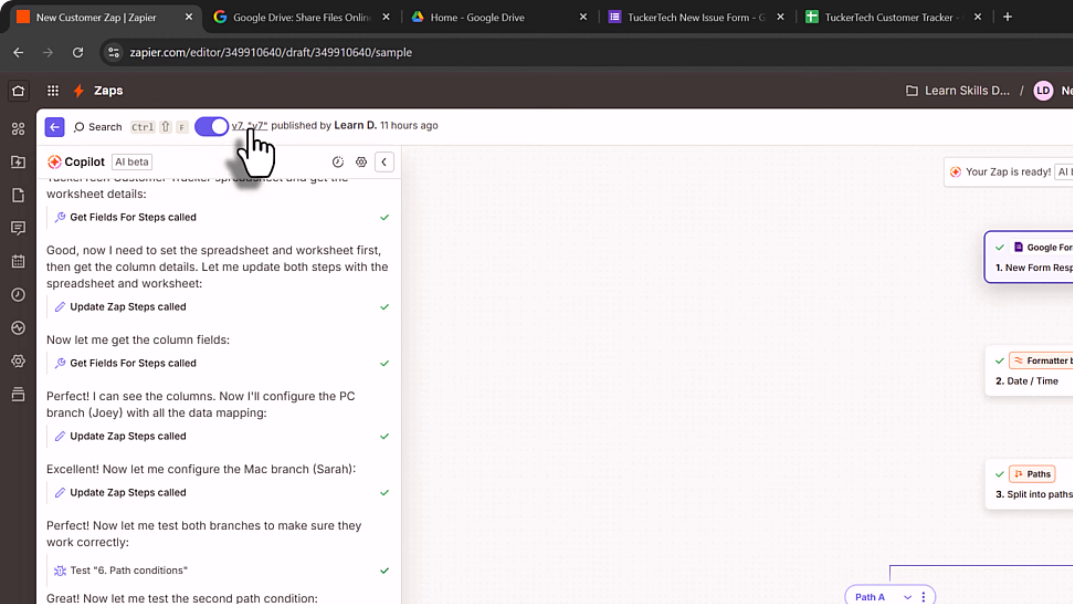
{"action": "left_click", "coordinate": [250, 126]}
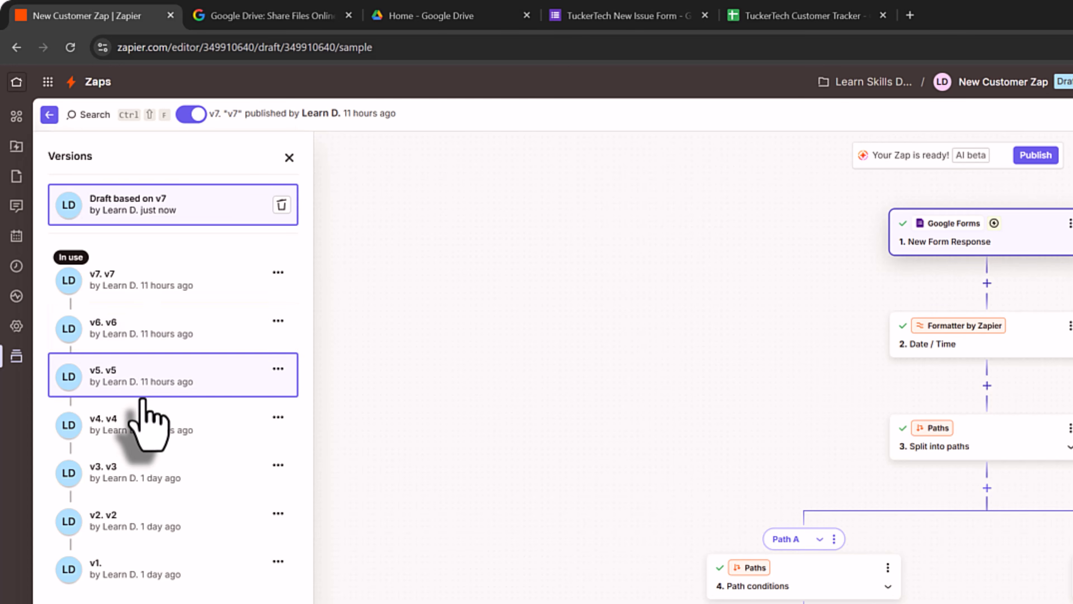
- Preview Zap versions v4, v3 and v1, then bring up version v6 and its options
{"action": "left_click", "coordinate": [135, 436]}
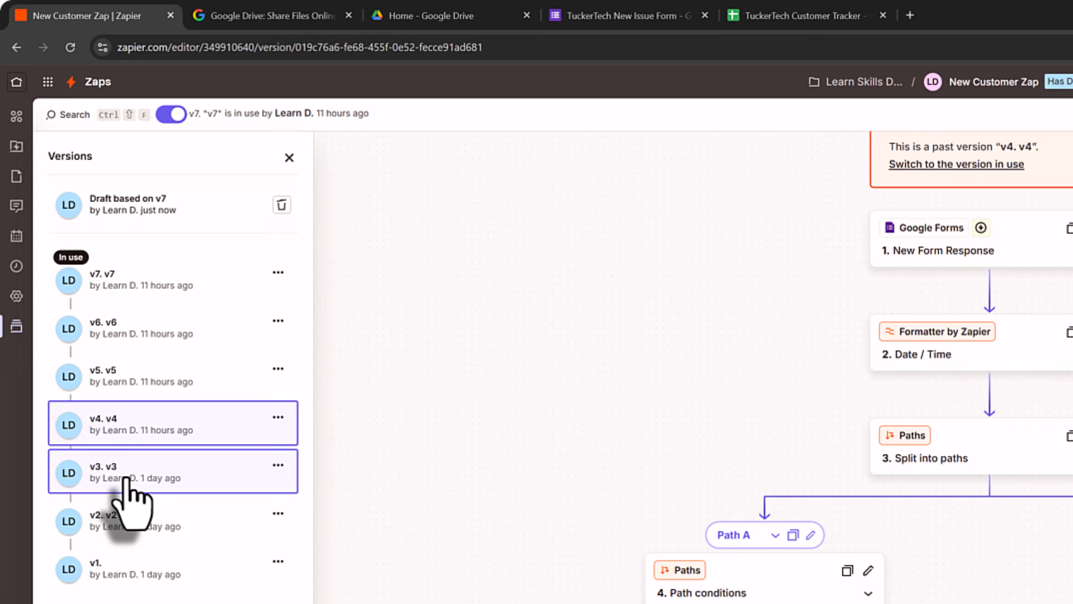
{"action": "left_click", "coordinate": [127, 480]}
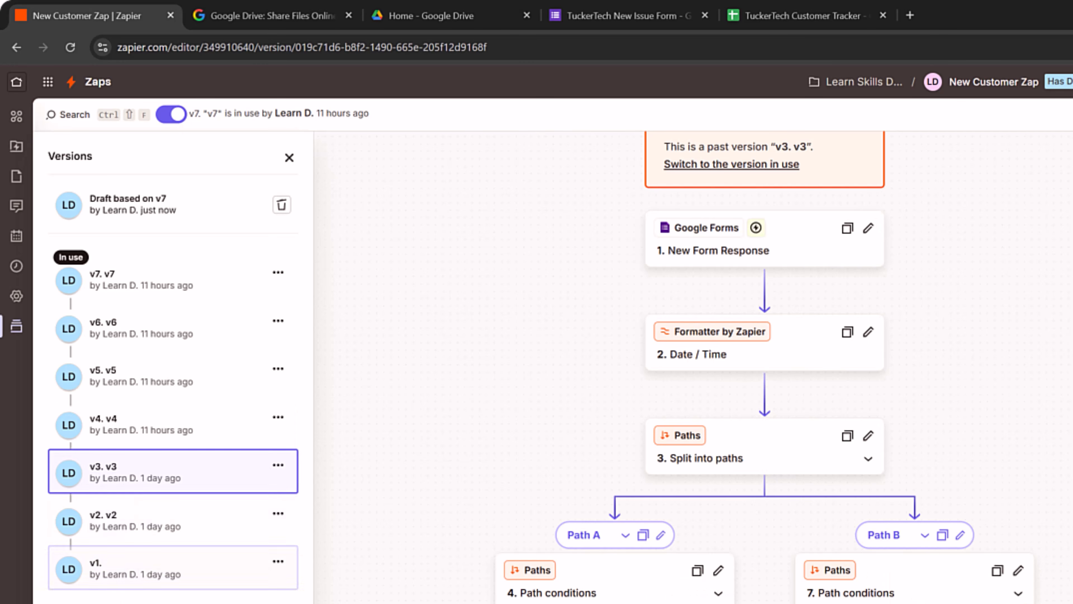
{"action": "left_click", "coordinate": [146, 560]}
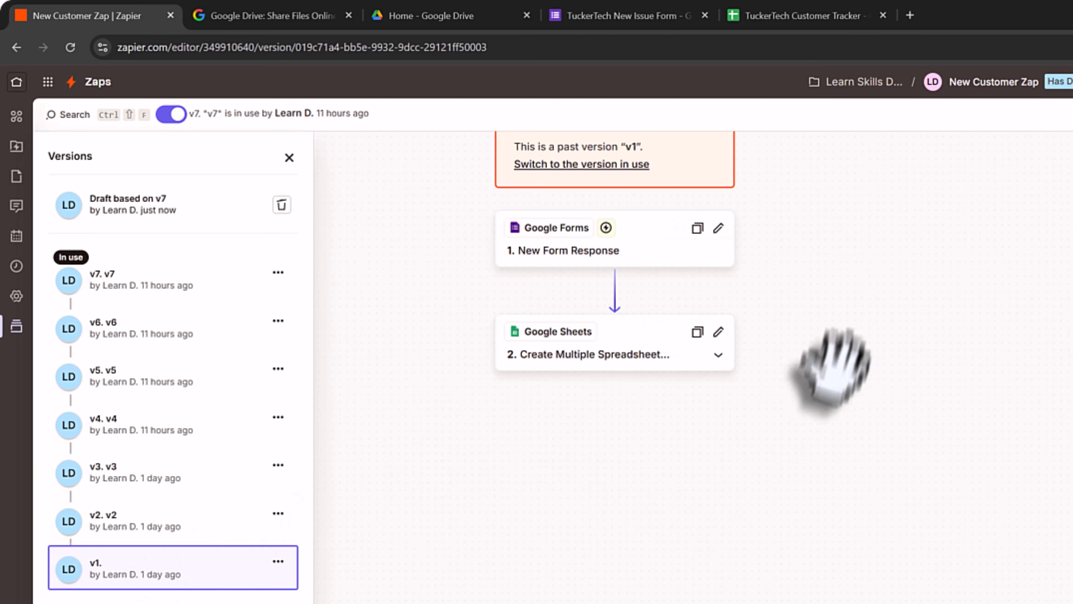
{"action": "left_click_drag", "start_coordinate": [827, 372], "coordinate": [974, 495]}
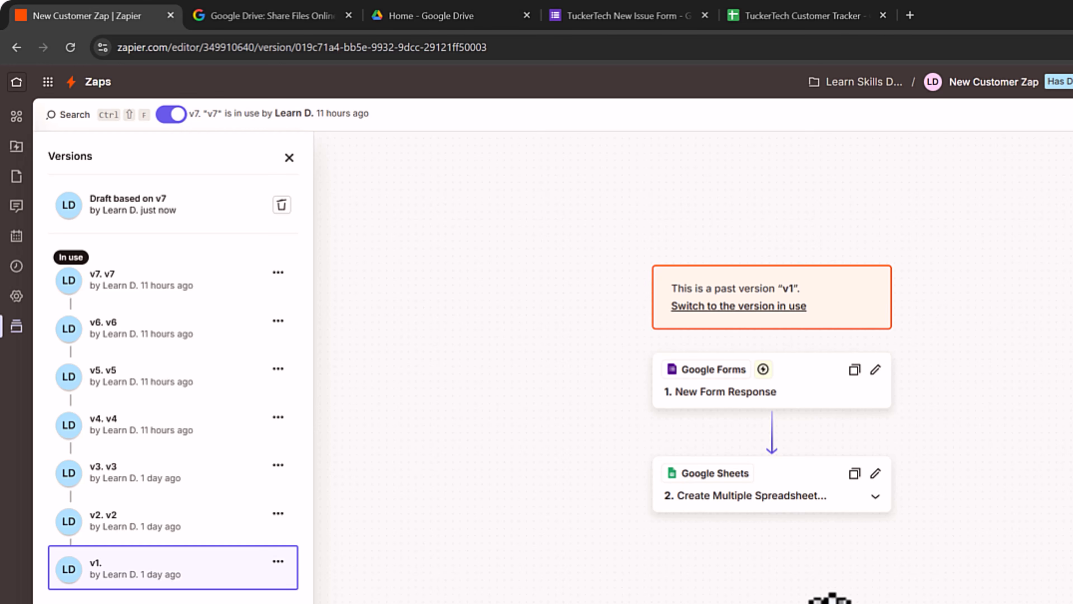
{"action": "left_click", "coordinate": [277, 248]}
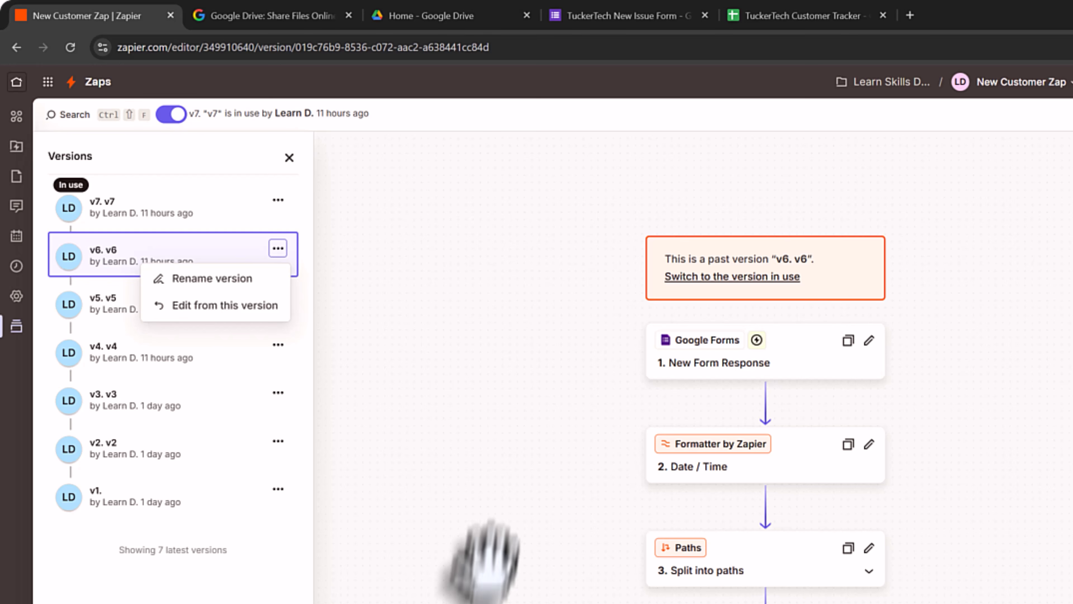
- Start a new editable draft from version v6 and dismiss the draft notice
{"action": "left_click", "coordinate": [114, 260]}
{"action": "left_click", "coordinate": [278, 250]}
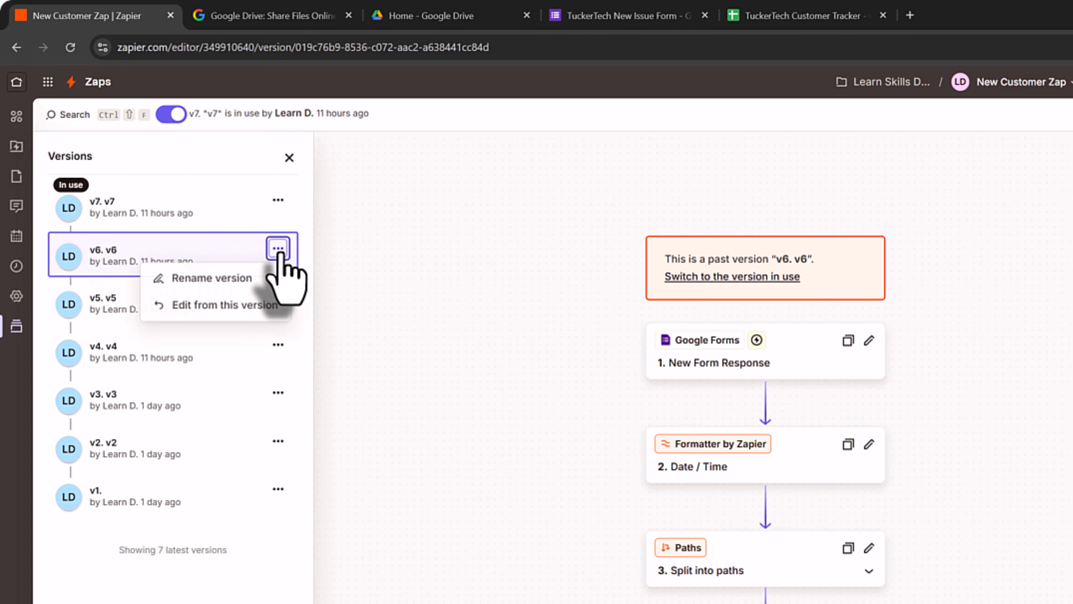
{"action": "left_click", "coordinate": [274, 306]}
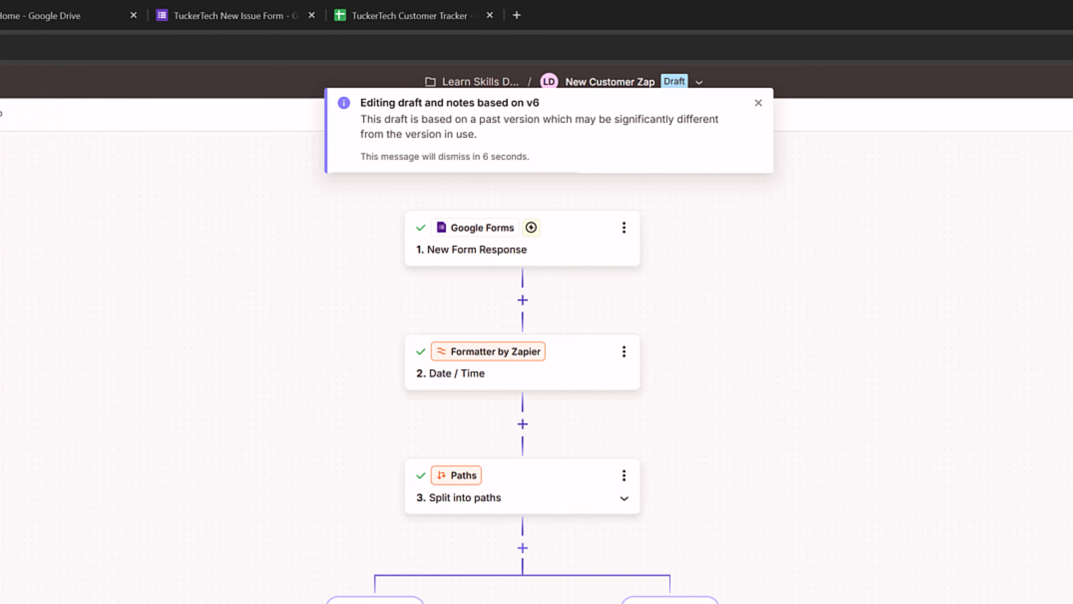
{"action": "left_click", "coordinate": [759, 102]}
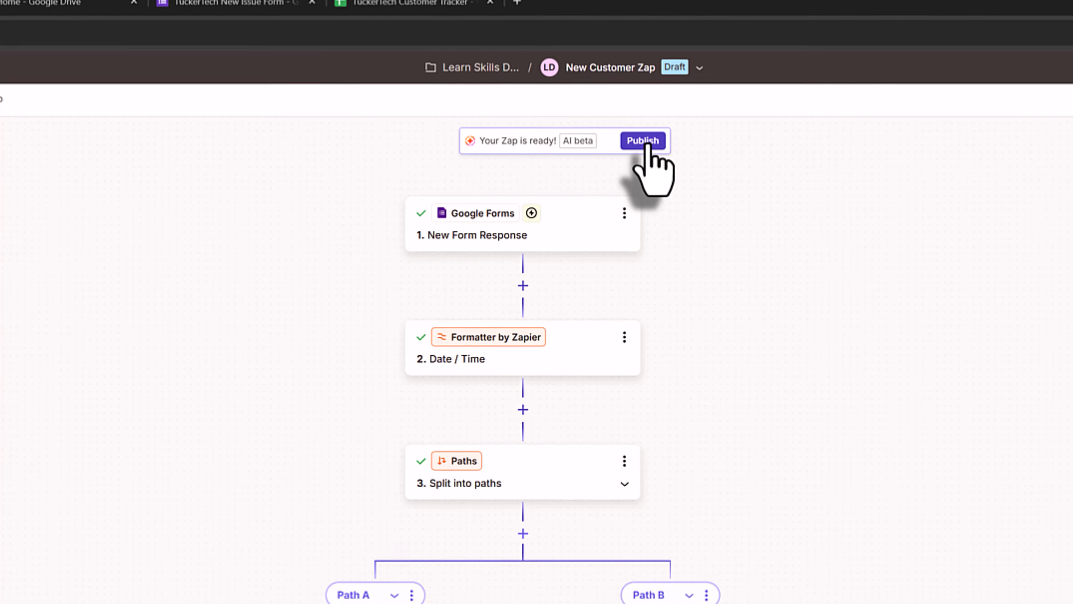
- Publish the v6-based draft under the version name v8
{"action": "left_click", "coordinate": [643, 155]}
{"action": "left_click", "coordinate": [474, 583]}
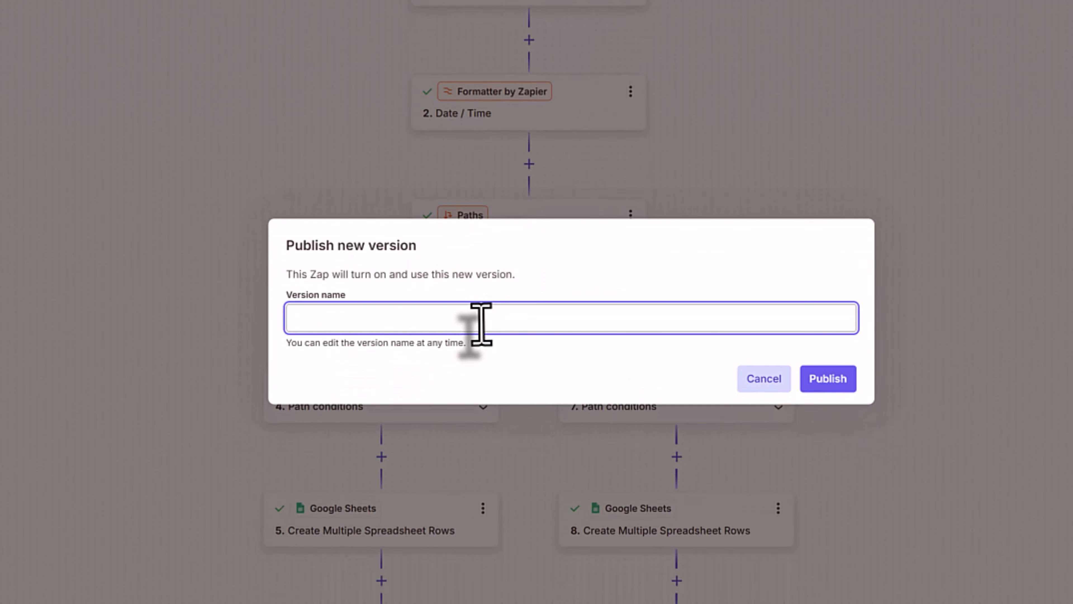
{"action": "type", "text": "v8"}
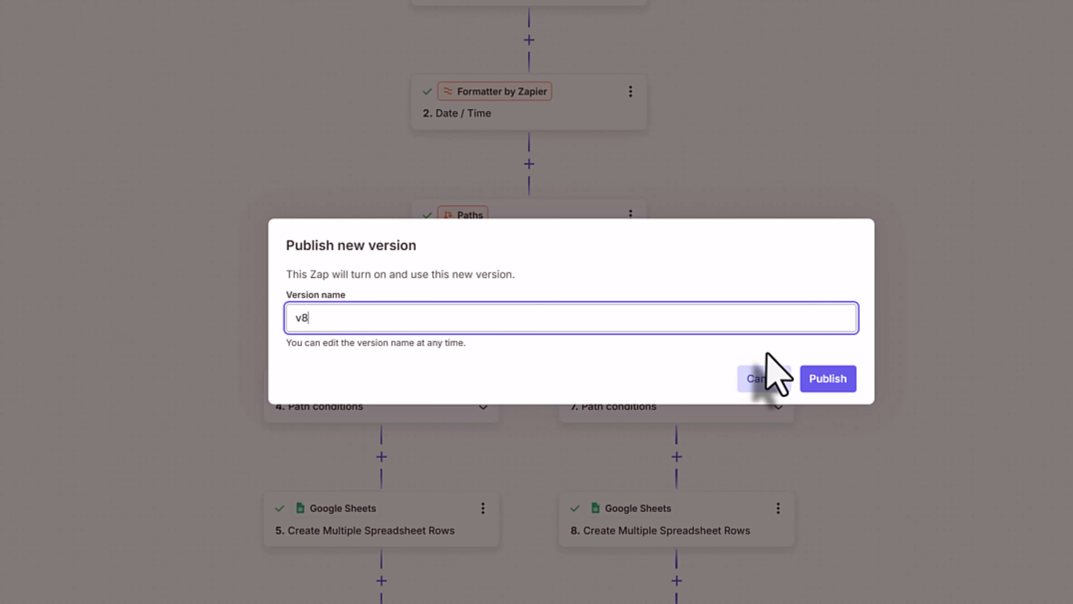
{"action": "left_click", "coordinate": [836, 387]}
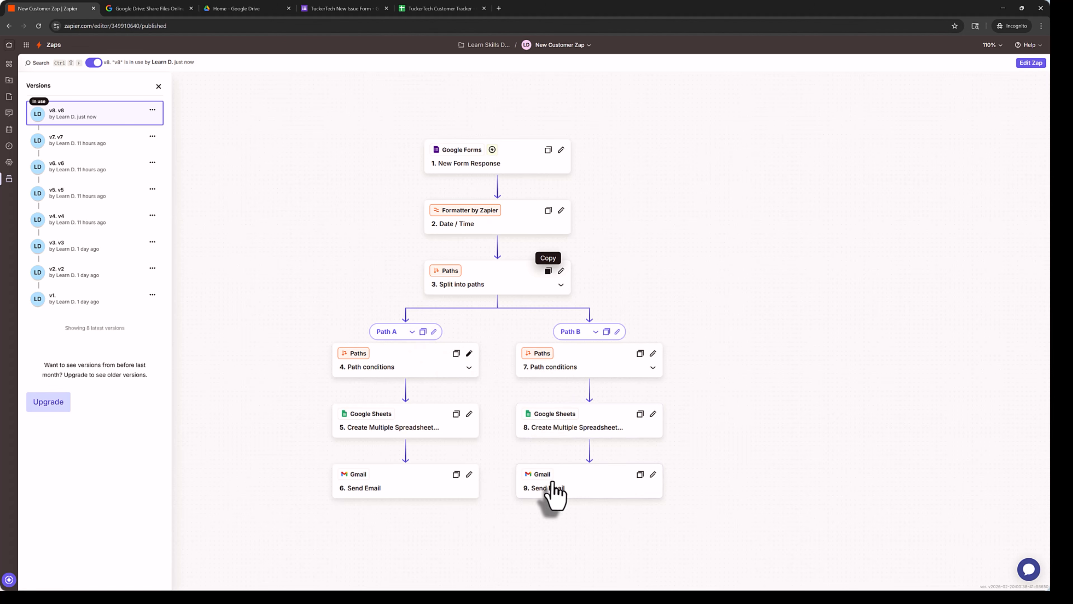
- Create a draft from v8 and change Path B's Send Email From Name to TuckerTech Experts
{"action": "left_click", "coordinate": [405, 488]}
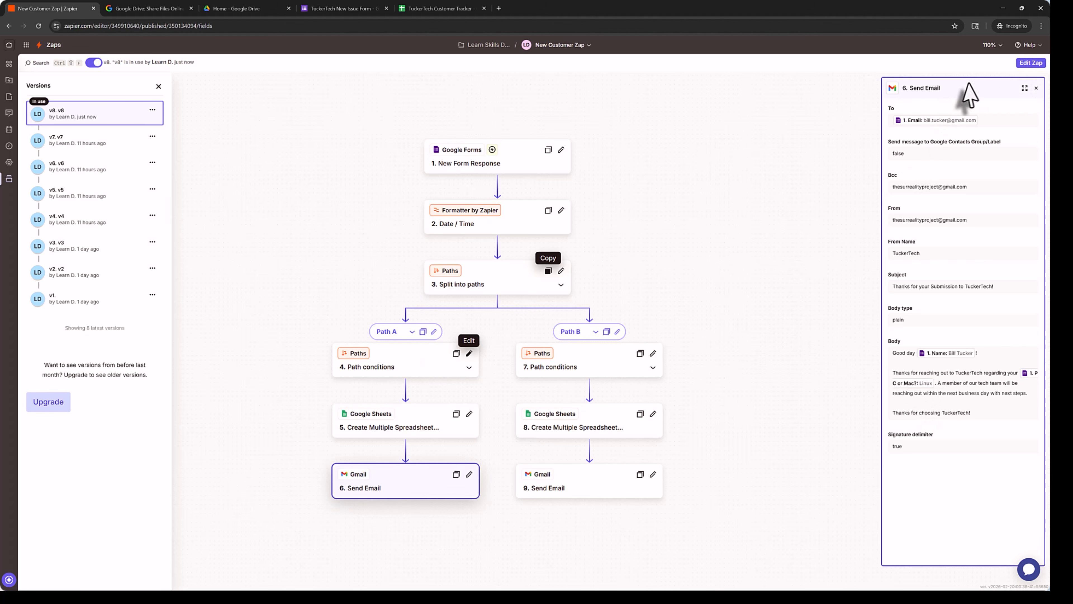
{"action": "left_click", "coordinate": [1031, 62]}
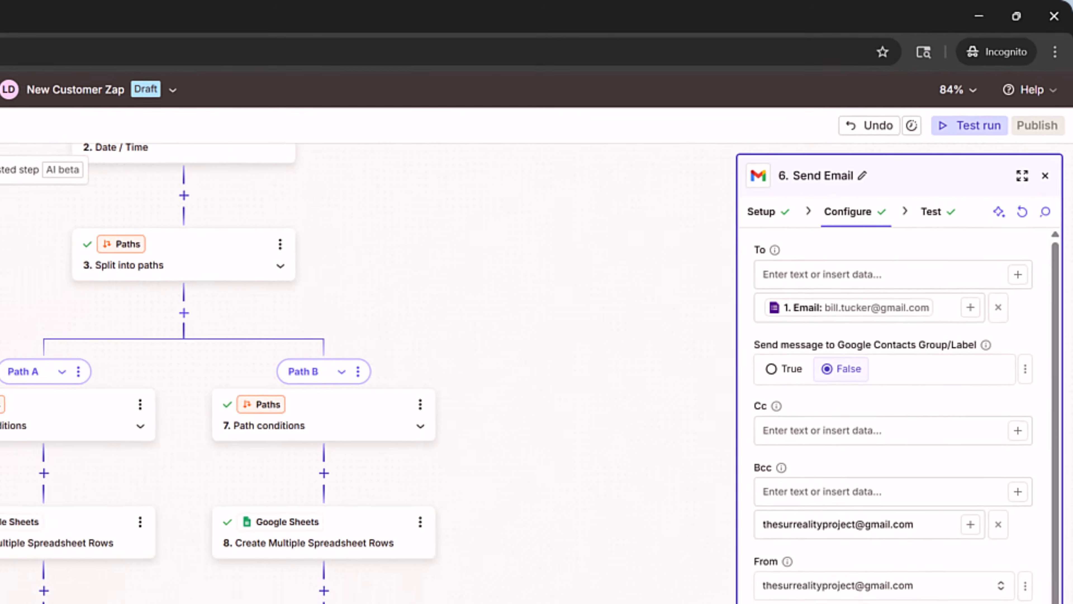
{"action": "left_click", "coordinate": [543, 427]}
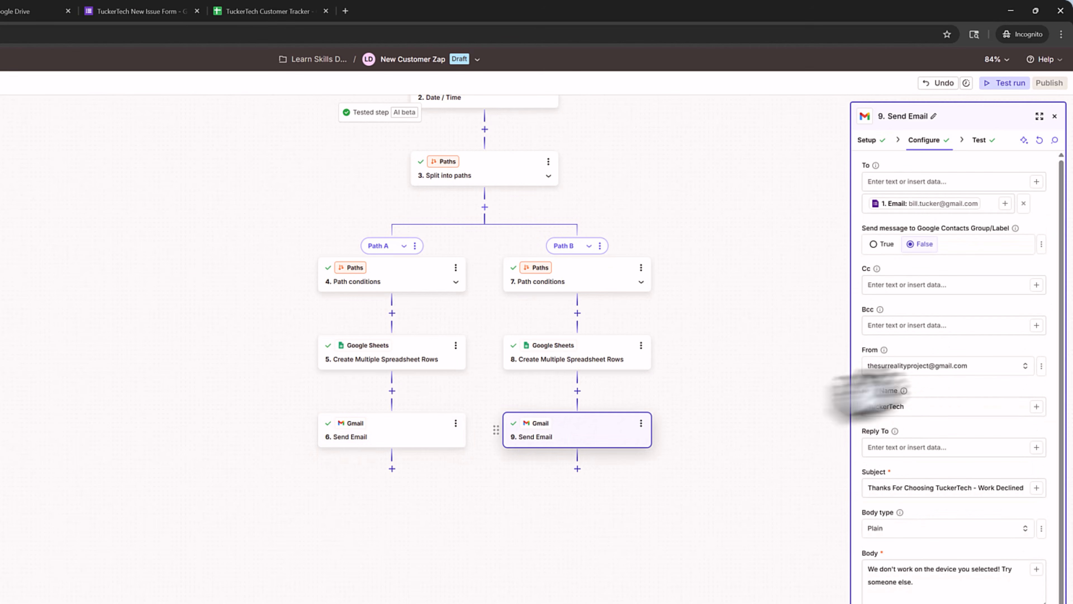
{"action": "left_click", "coordinate": [936, 406]}
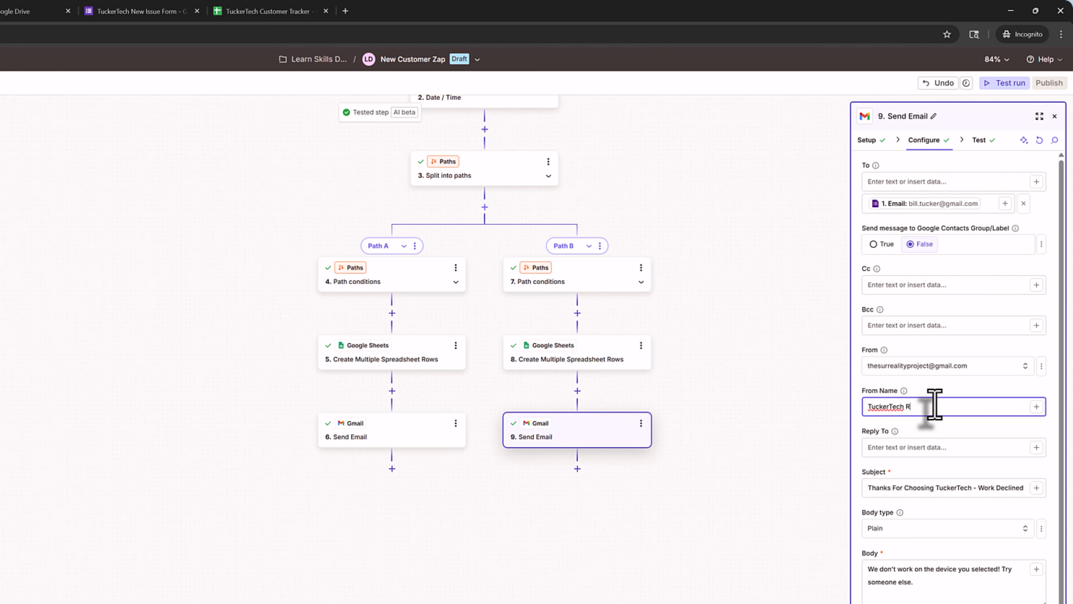
{"action": "type", "text": "Experts"}
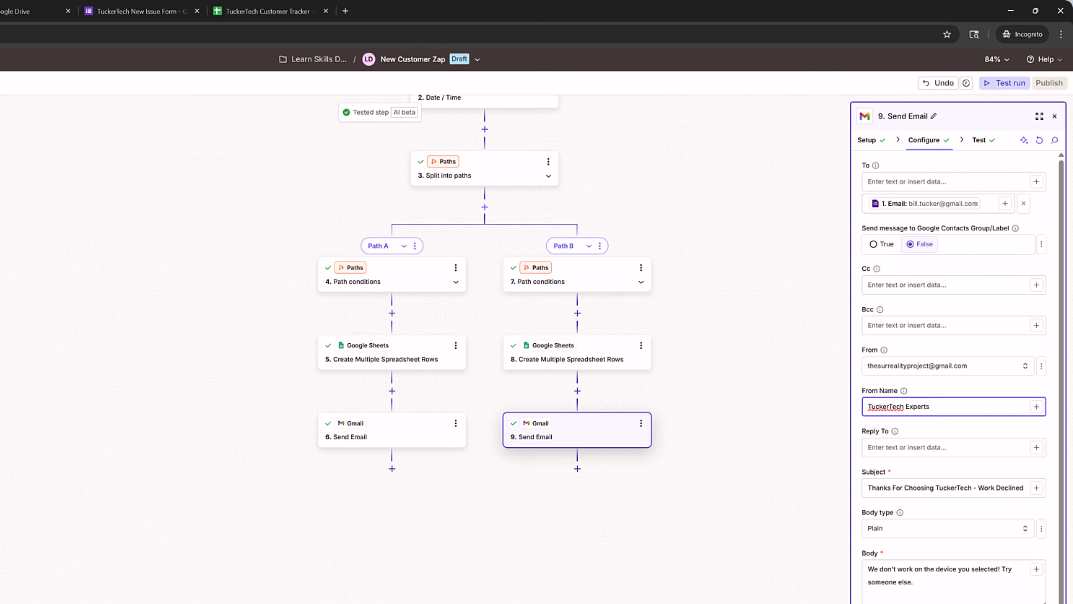
- Start a test run of the draft to list the available form responses A–D
{"action": "left_click", "coordinate": [979, 139]}
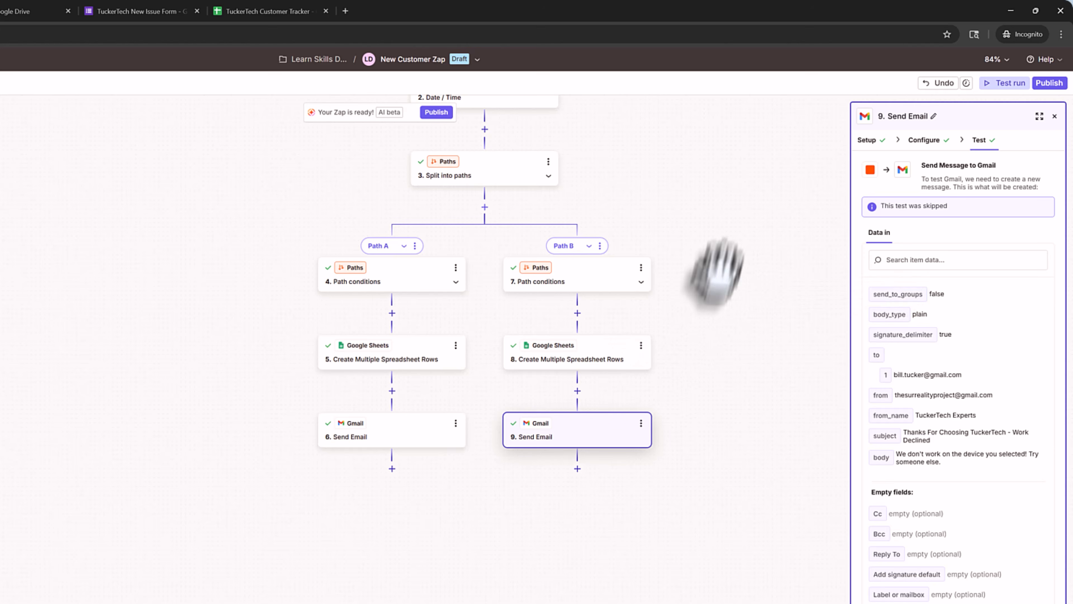
{"action": "scroll", "coordinate": [752, 228], "scroll_direction": "up", "scroll_amount": 5}
{"action": "left_click", "coordinate": [1002, 83]}
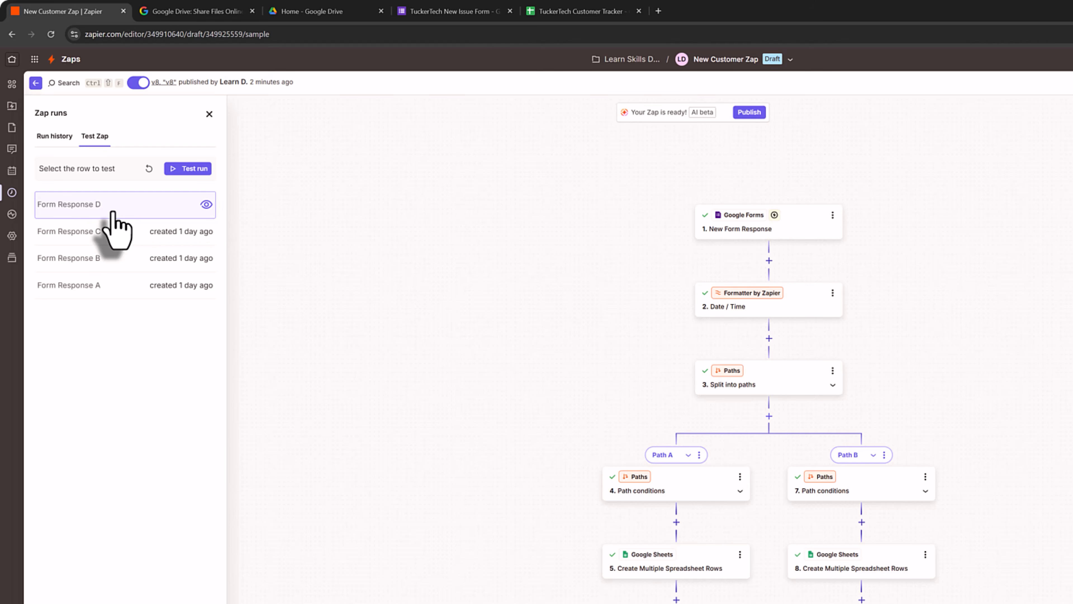
- Test the draft with Form Response C and review the newest successful run in Zap runs
{"action": "left_click", "coordinate": [121, 243]}
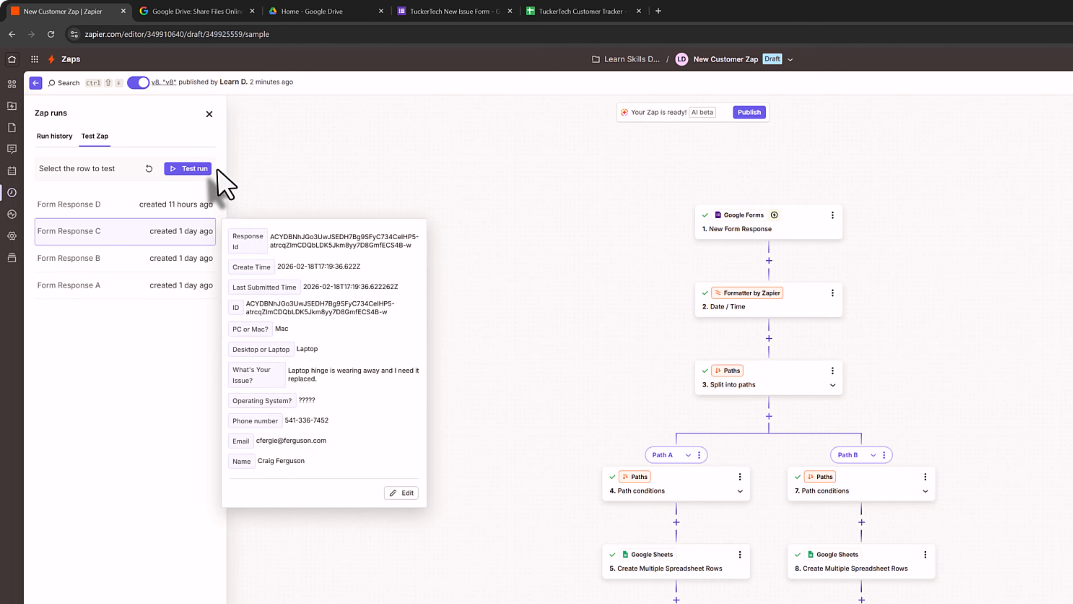
{"action": "left_click", "coordinate": [196, 169]}
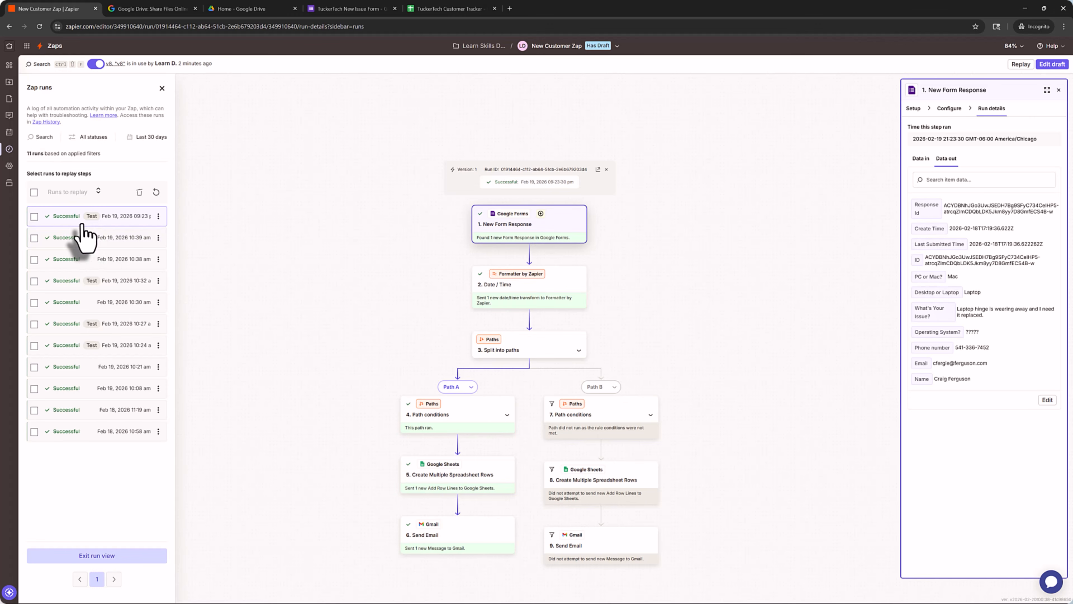
{"action": "left_click", "coordinate": [157, 215]}
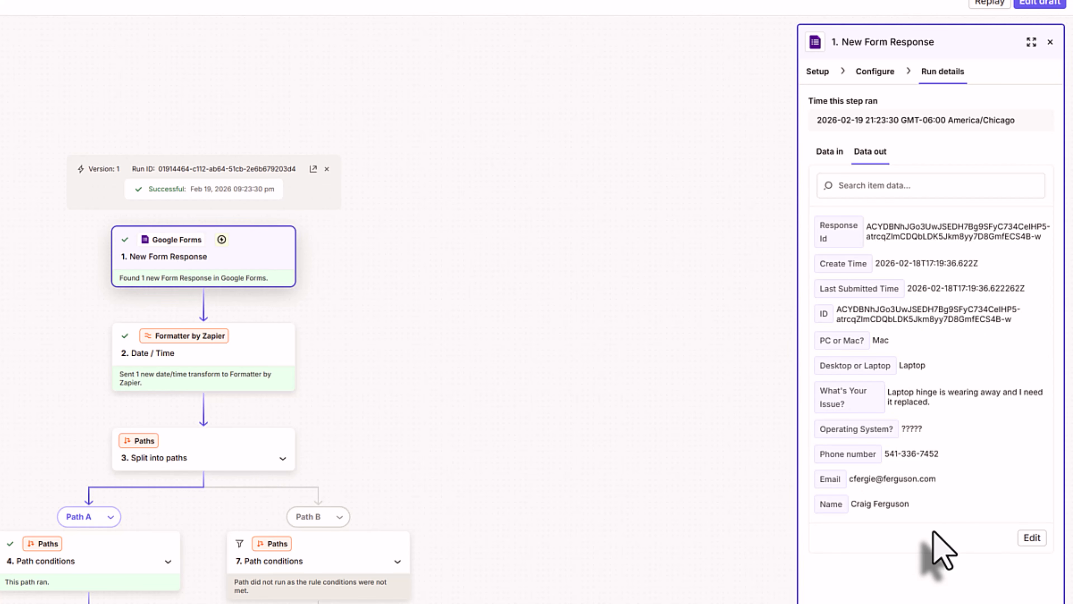
{"action": "left_click", "coordinate": [702, 298]}
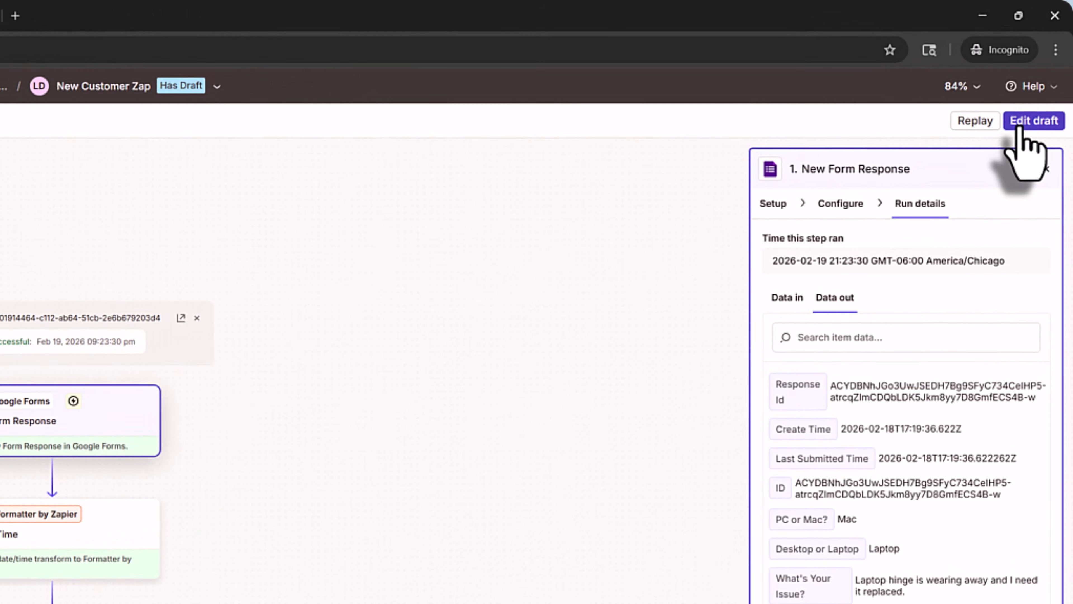
- Reopen the existing draft and publish it as version v9, turning the Zap on
{"action": "left_click", "coordinate": [1021, 127]}
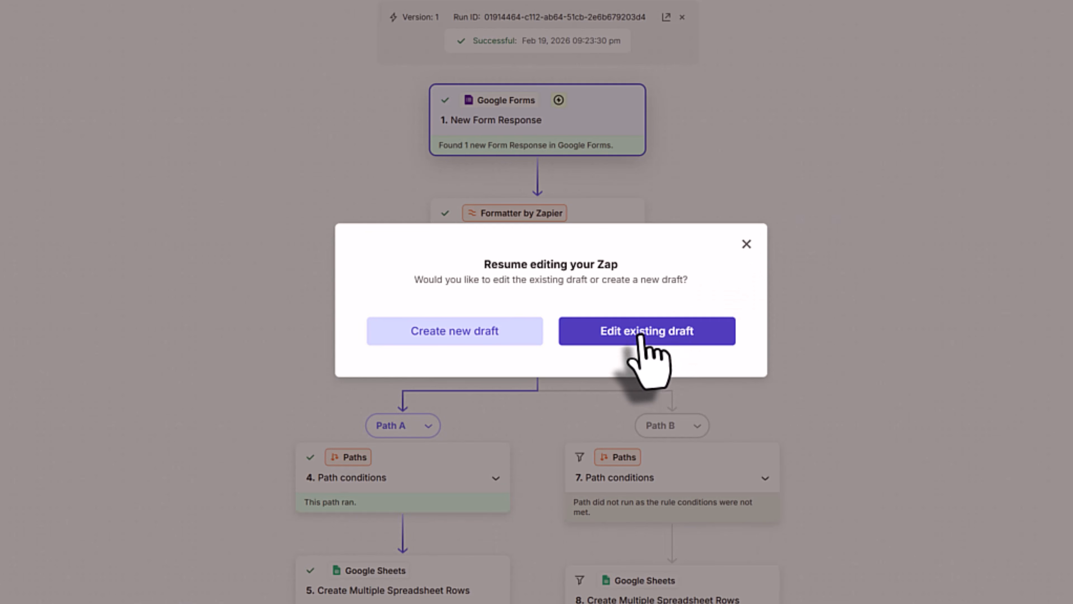
{"action": "left_click", "coordinate": [640, 334]}
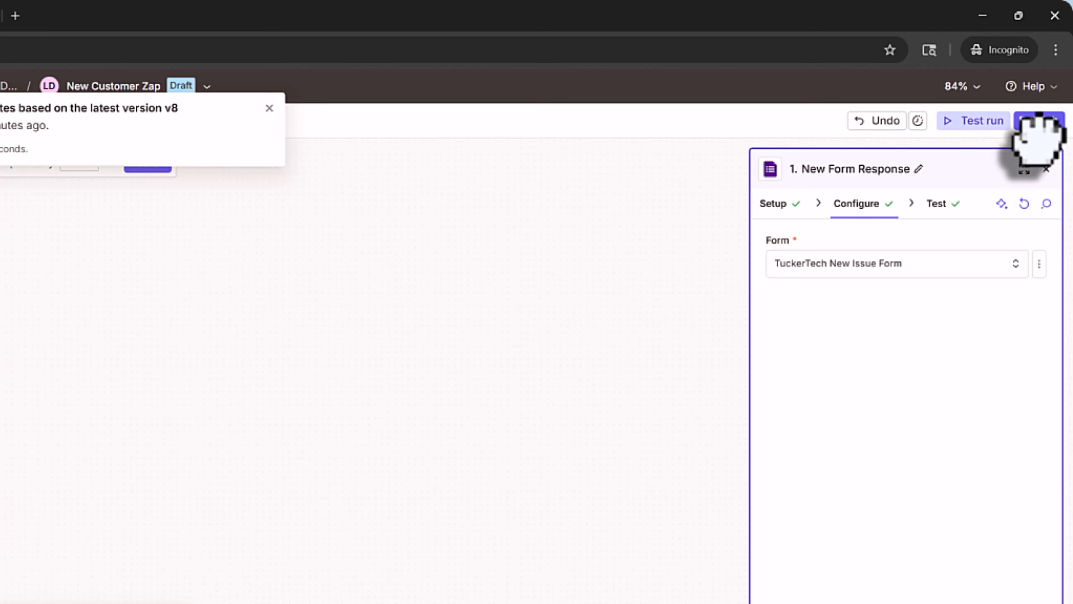
{"action": "left_click", "coordinate": [1039, 121]}
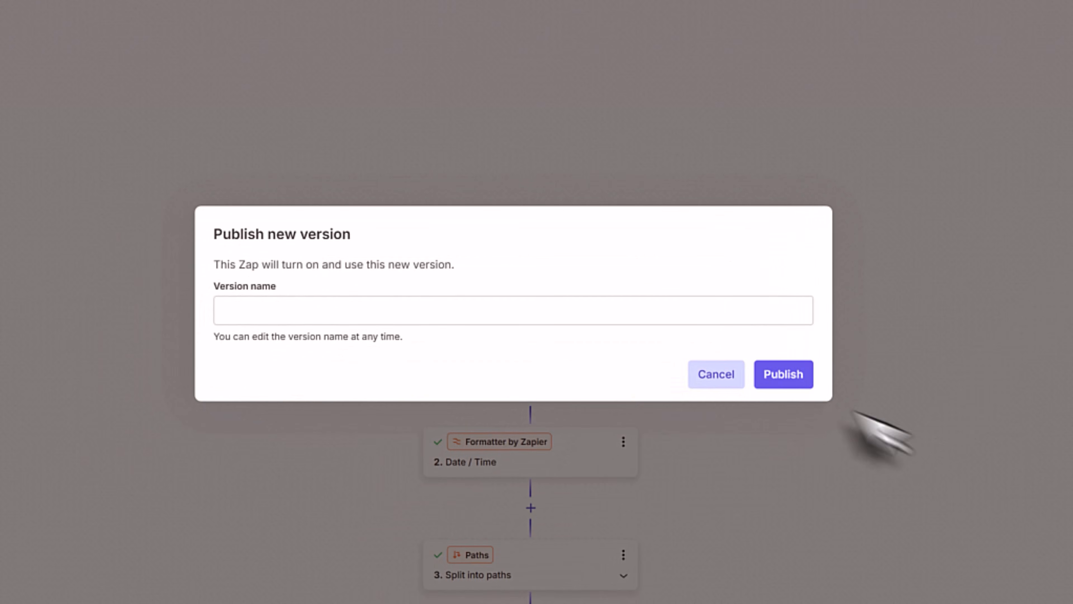
{"action": "left_click", "coordinate": [802, 382]}
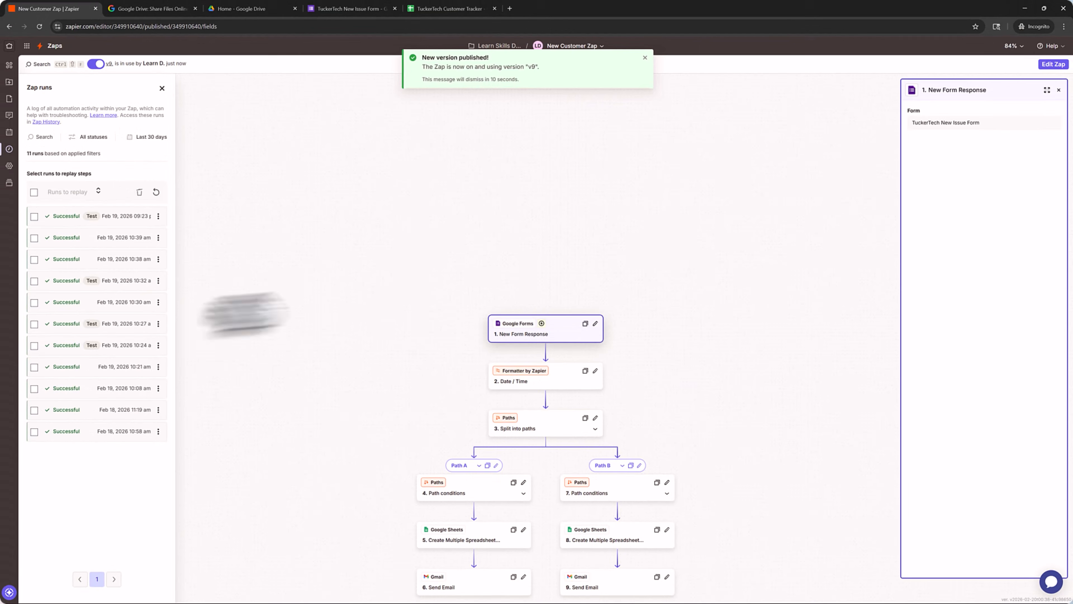
{"action": "scroll", "coordinate": [355, 334], "scroll_direction": "down", "scroll_amount": 3}
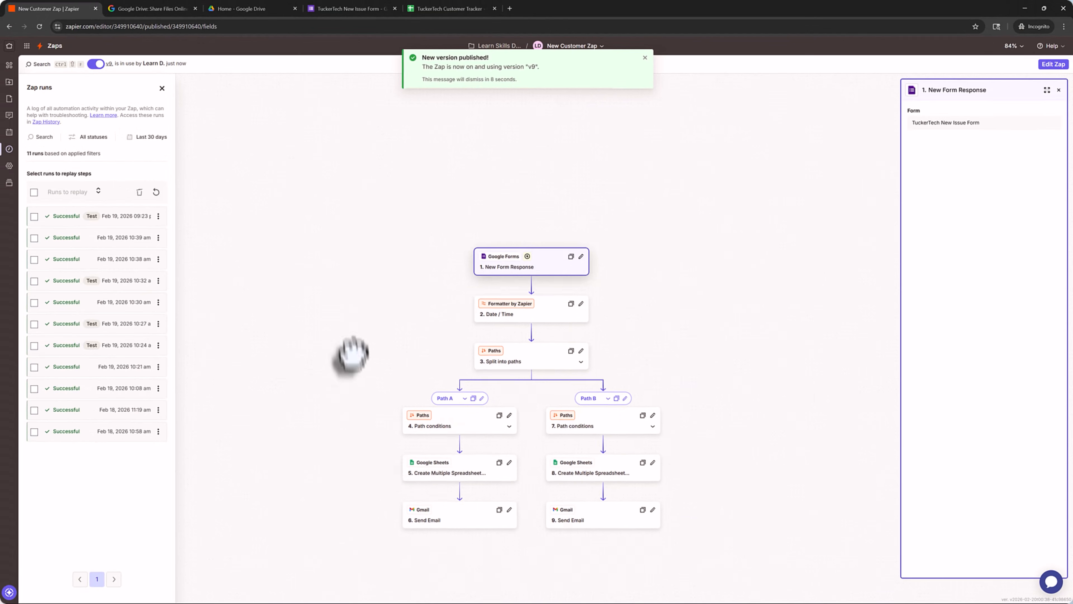